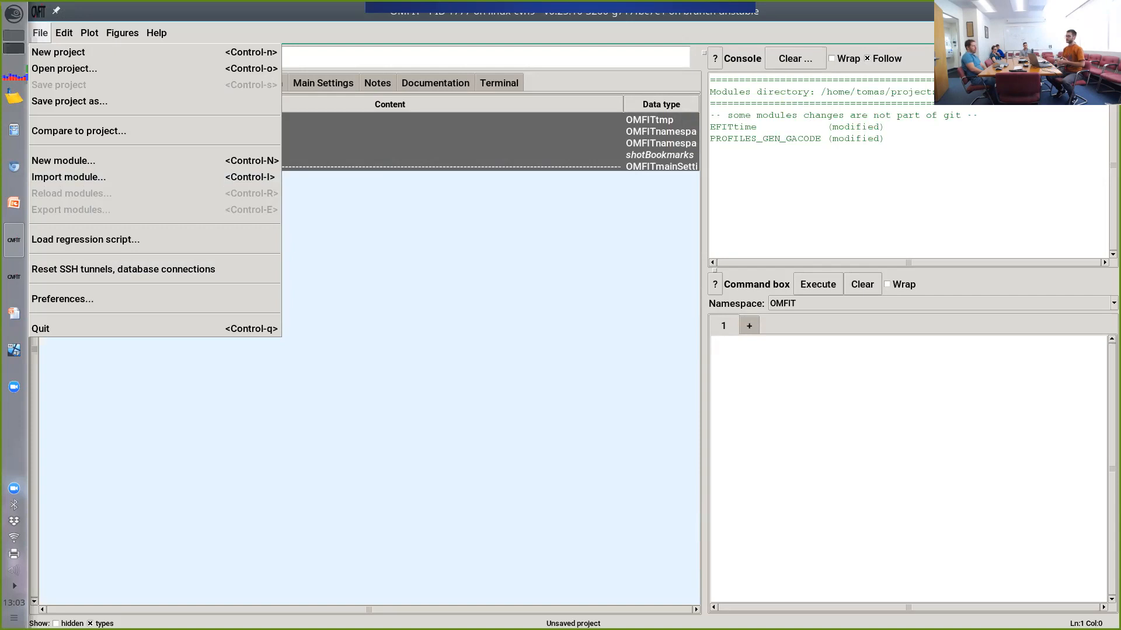
Step: Import the STRAHL module from the gafusion unstable branch, filtering the module list with "str"
mouse_move(63, 34)
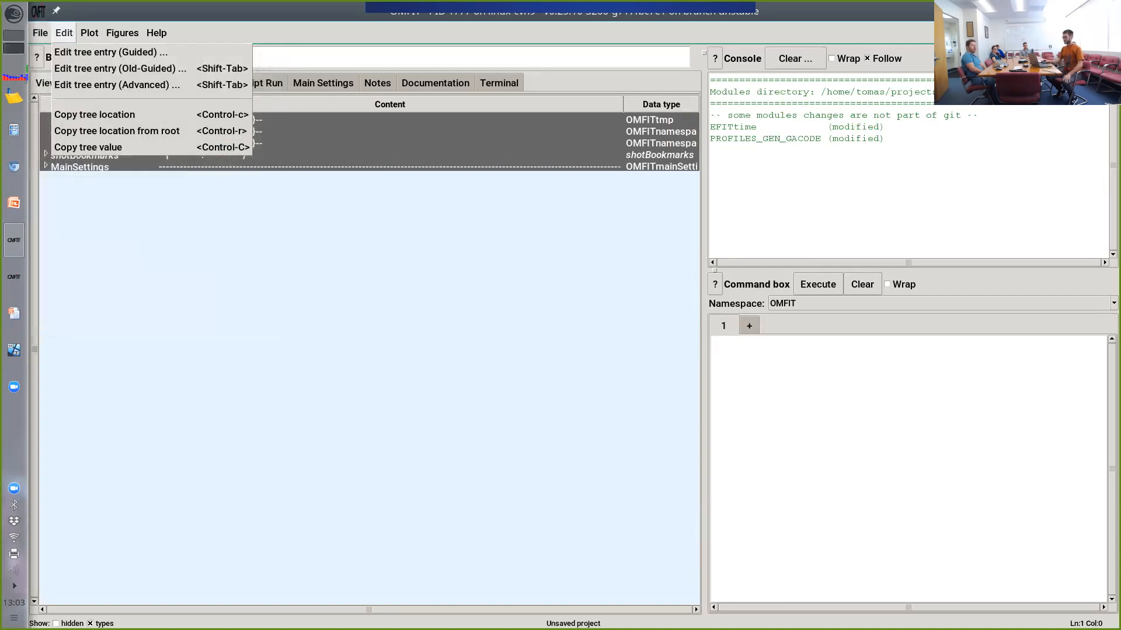
click(68, 177)
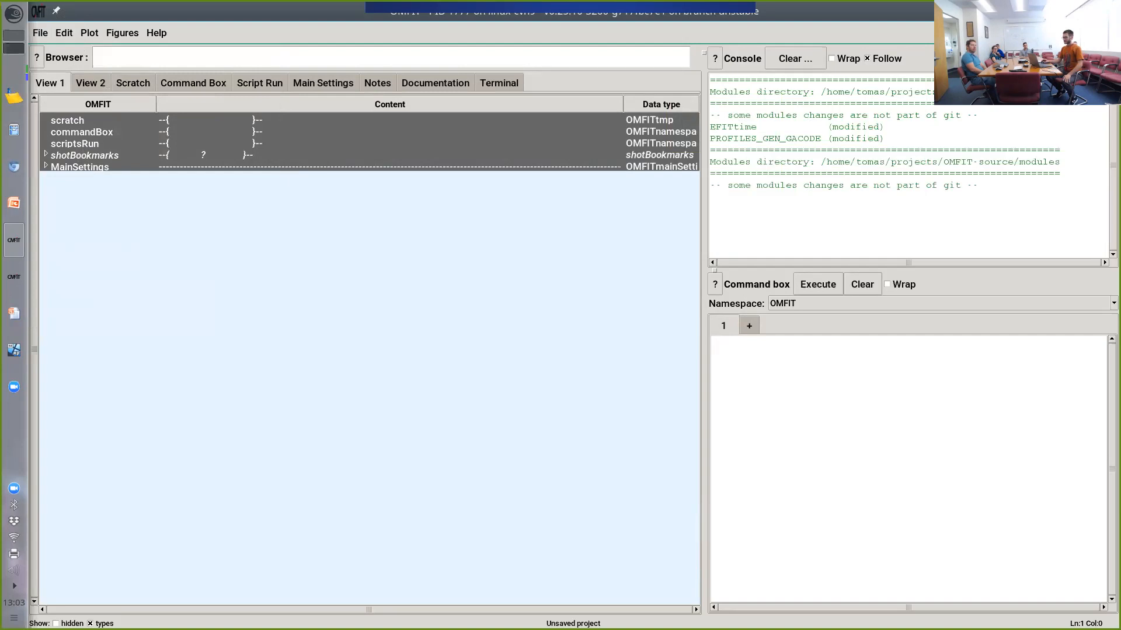
click(730, 197)
click(712, 223)
click(729, 214)
scroll(713, 267, down, 15)
click(712, 315)
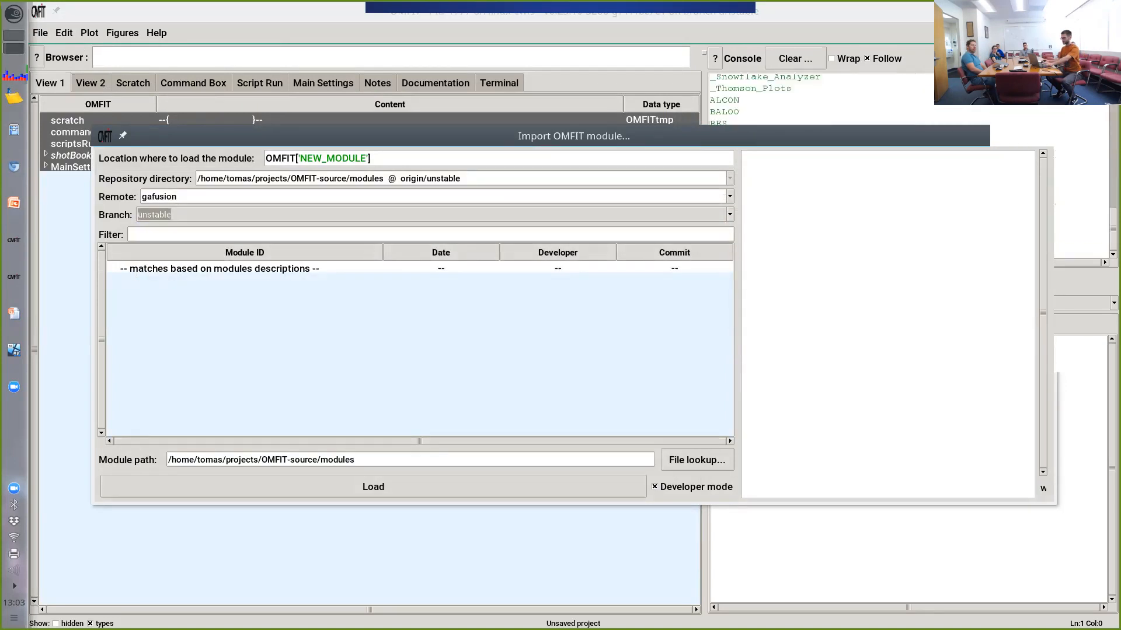
text(srr)
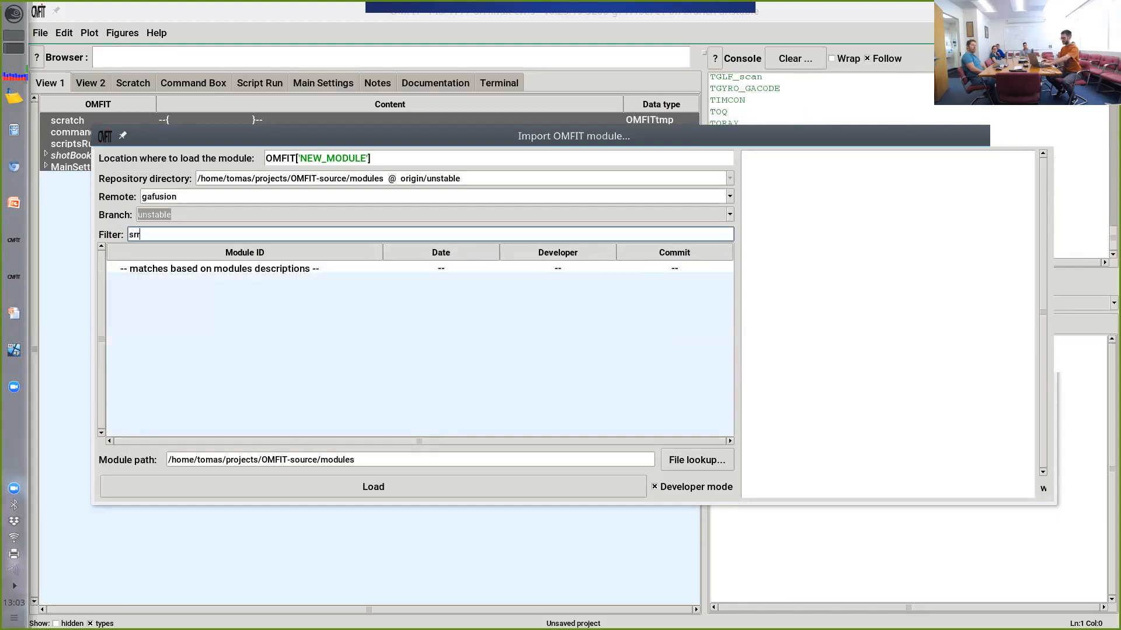
key(BackSpace)
key(BackSpace)
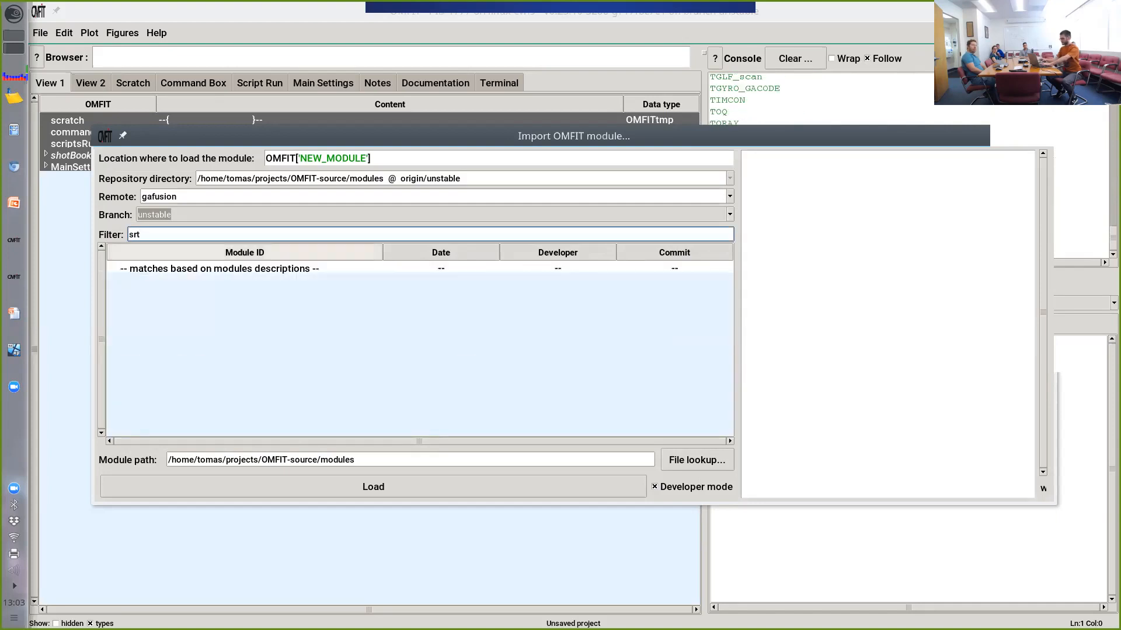
text(tr)
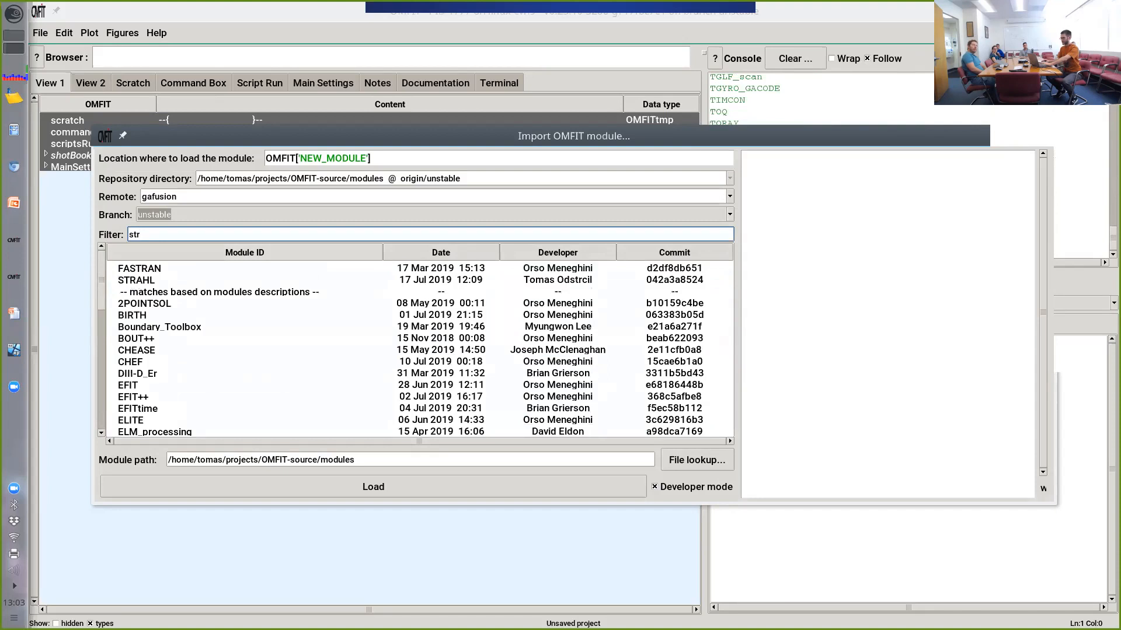
double_click(136, 280)
Step: Import the ZIPFITprofiles module, filtering the module list with "zip"
click(41, 33)
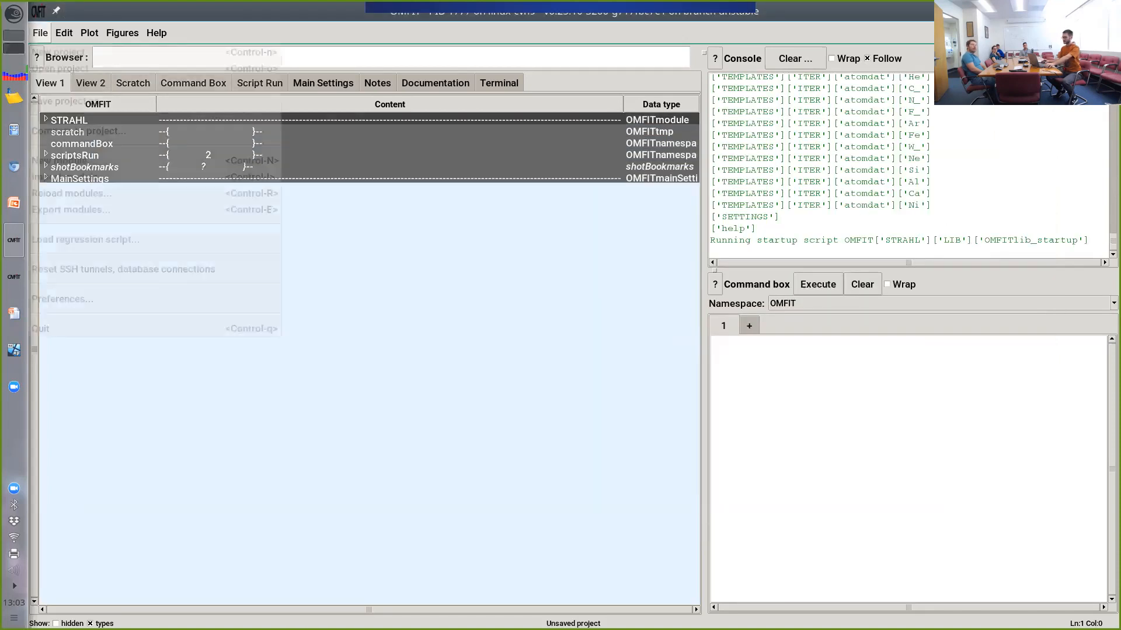
click(68, 177)
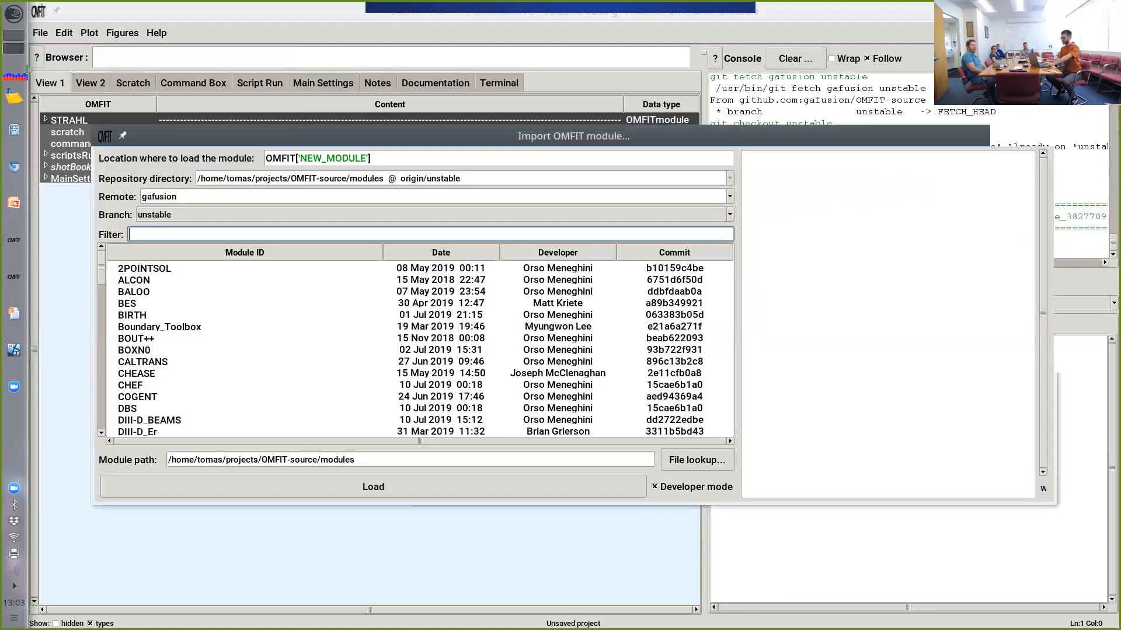
text(zip)
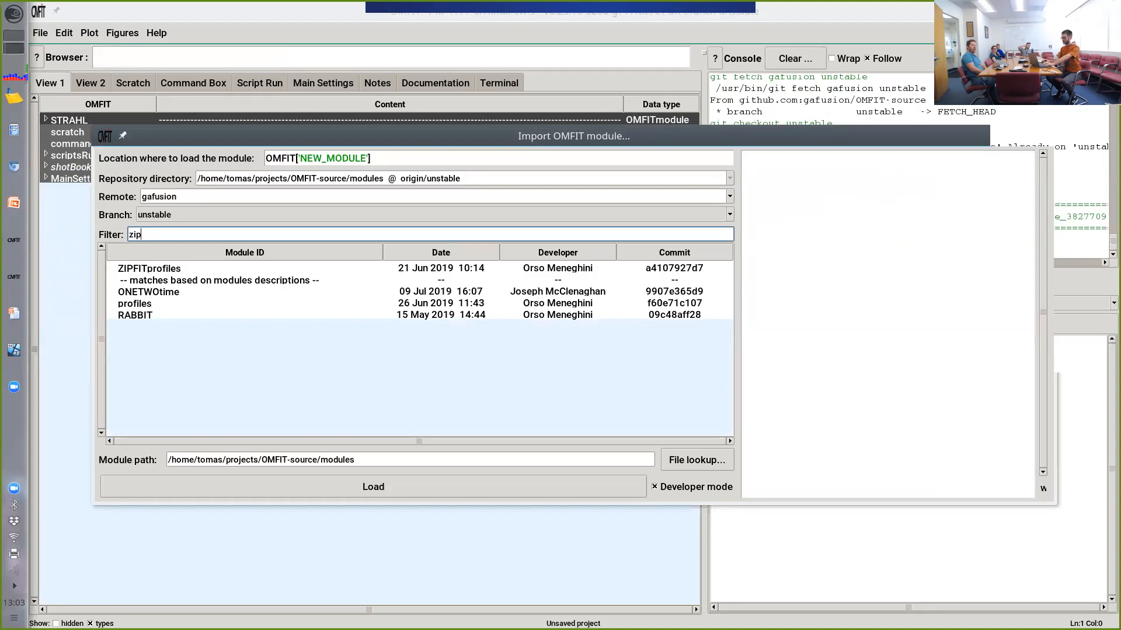
key(Down)
key(Return)
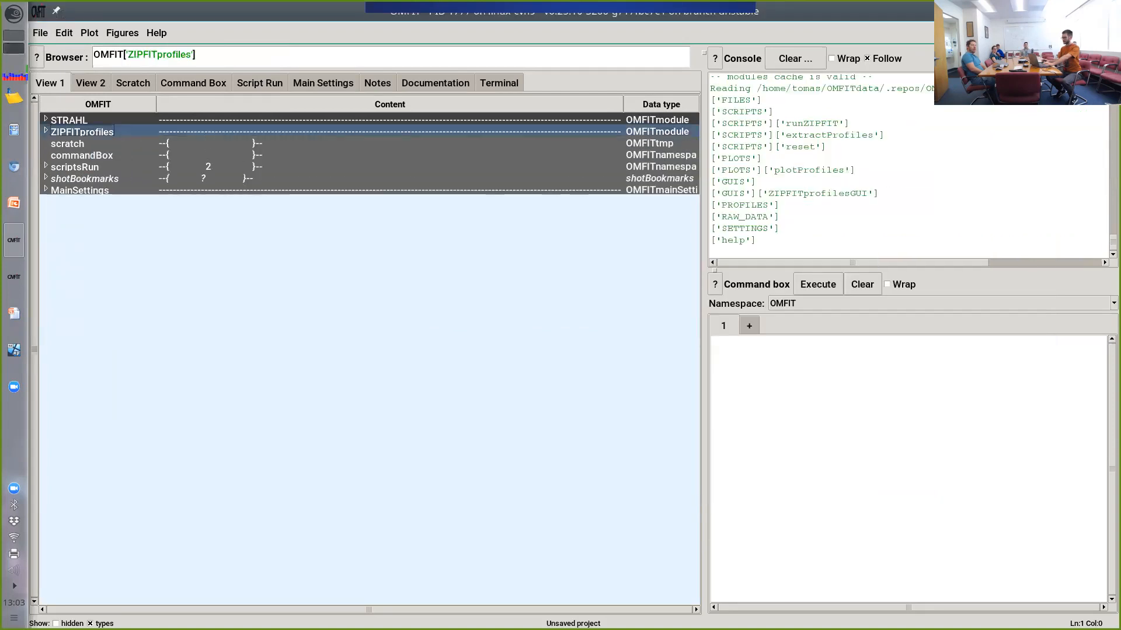
Step: Extract the ZIPFIT profiles from MDS+ for DIII-D shot 175860 at 2000 ms and close the profiles window
click(619, 195)
click(619, 211)
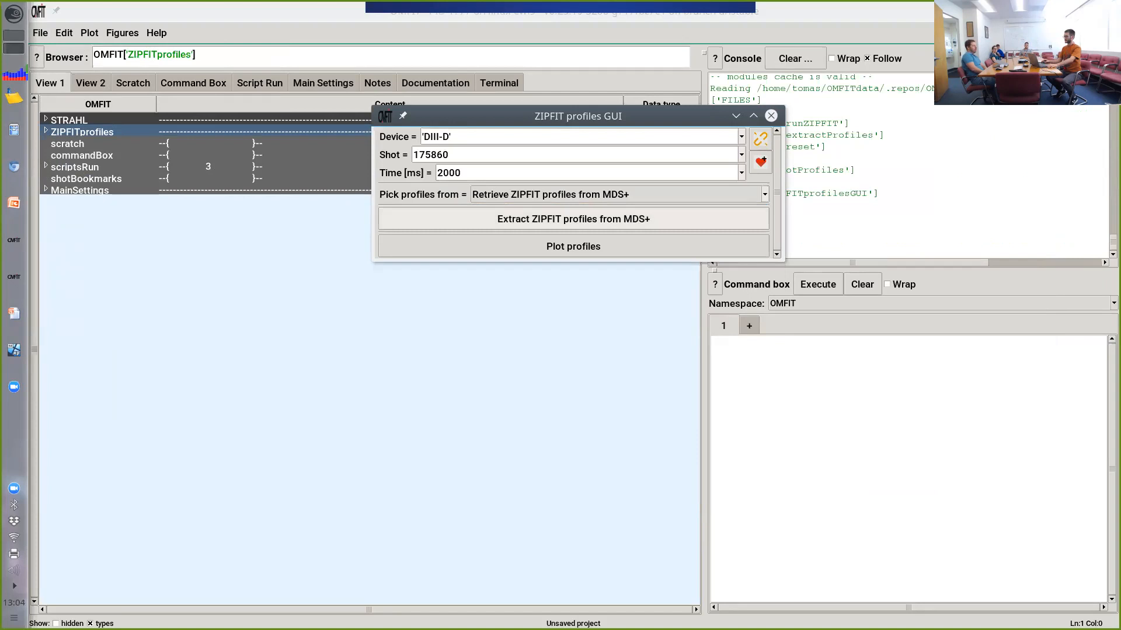
click(573, 219)
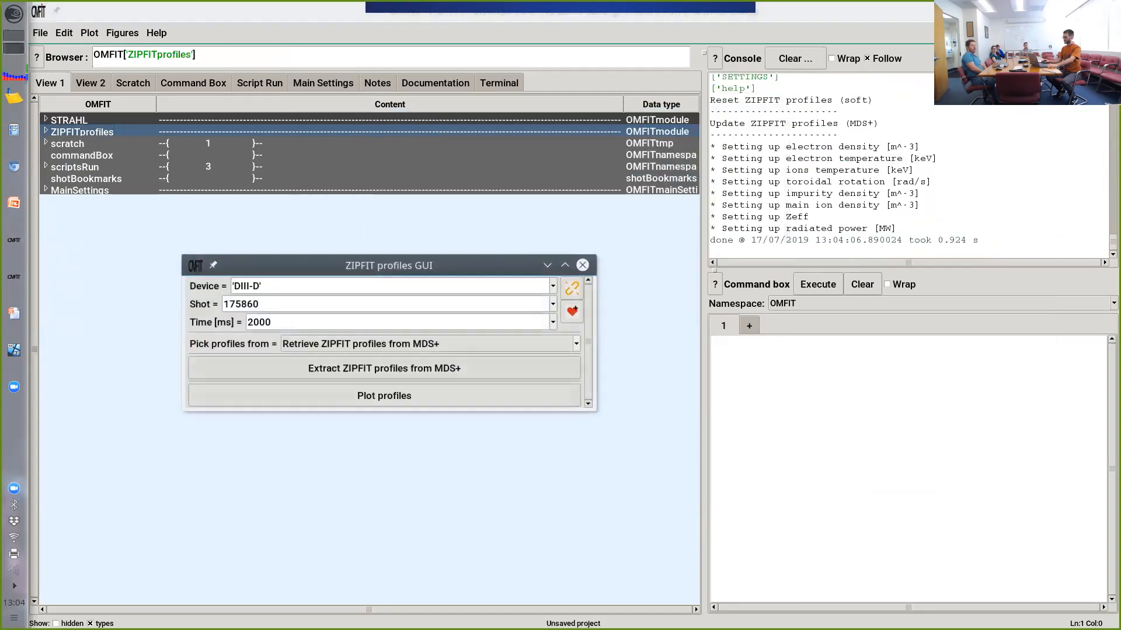
click(583, 264)
Step: Load the EFIT01 equilibrium into the STRAHL module and prepare the STRAHL grid file
double_click(69, 120)
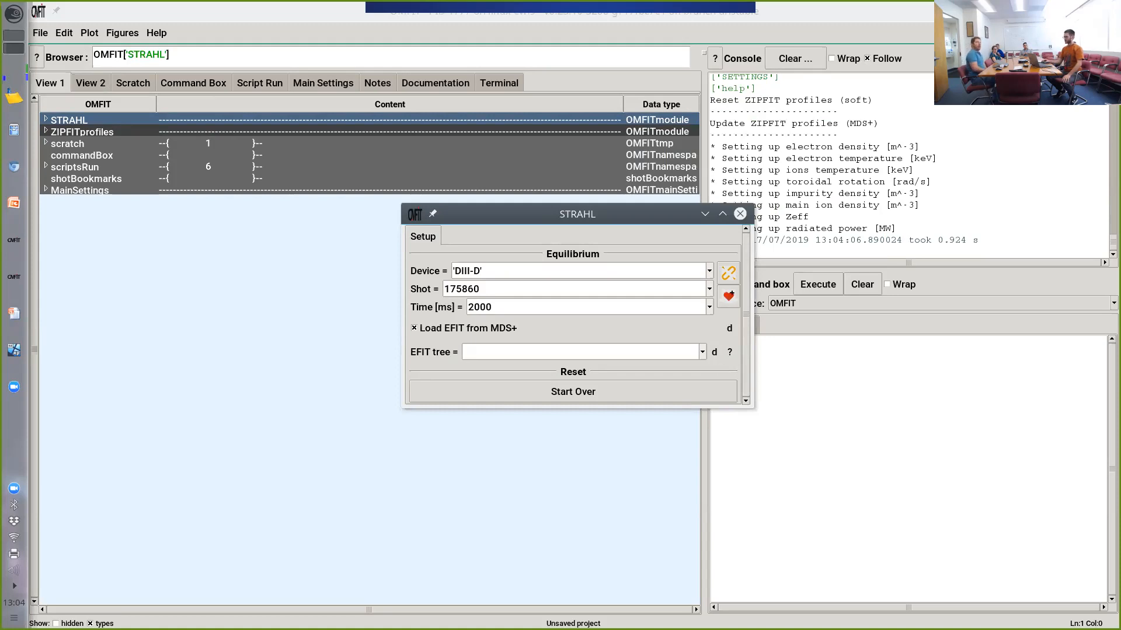
click(702, 352)
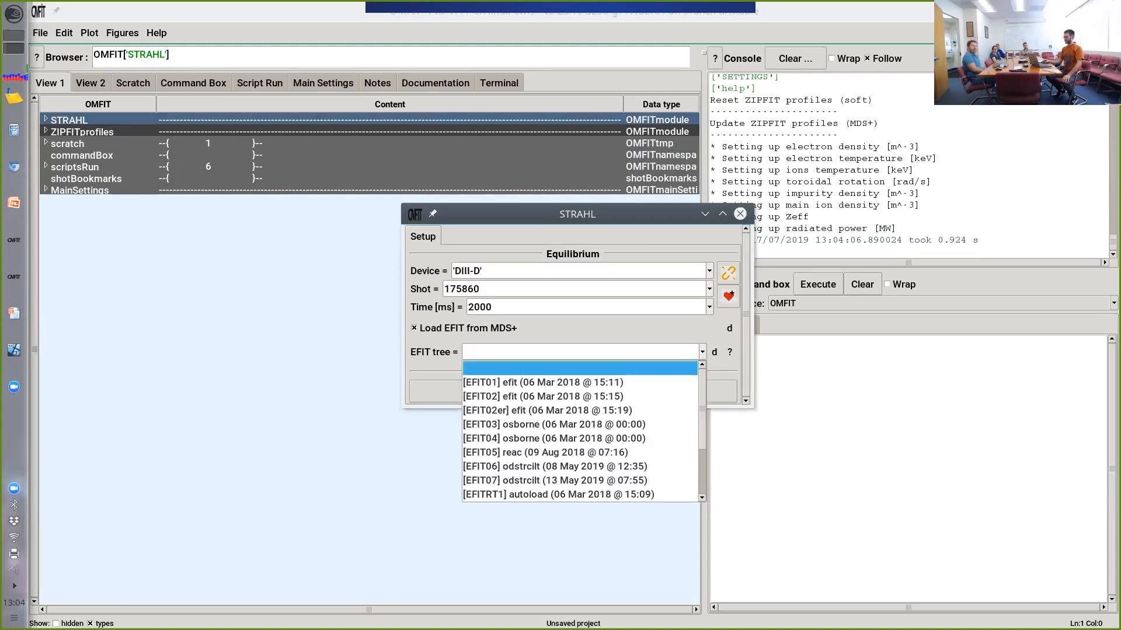
click(516, 368)
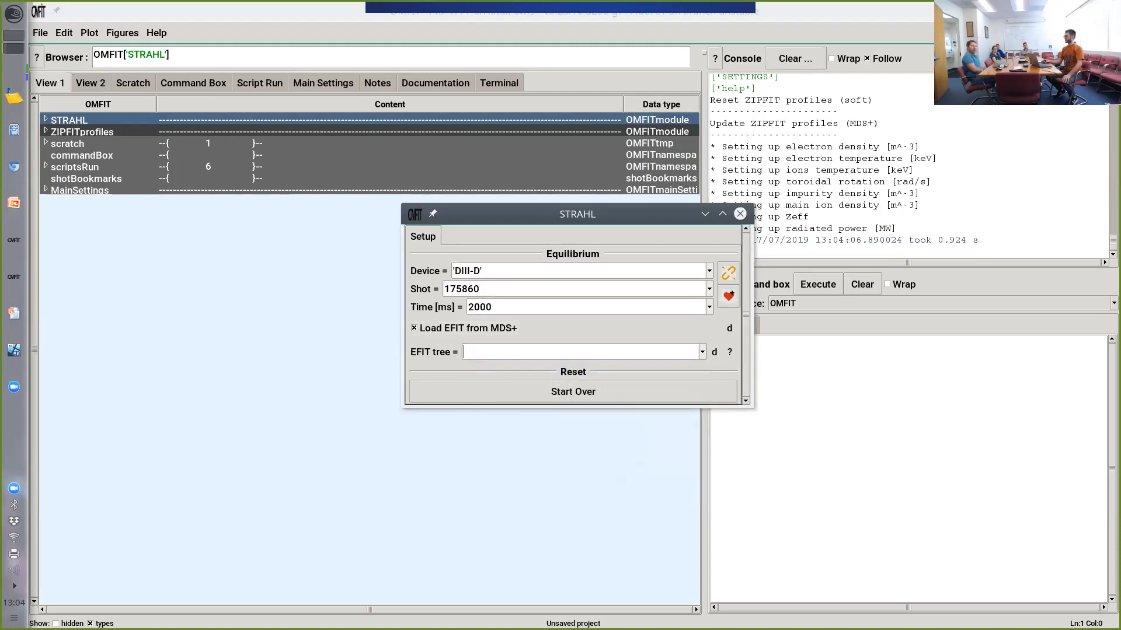
click(702, 352)
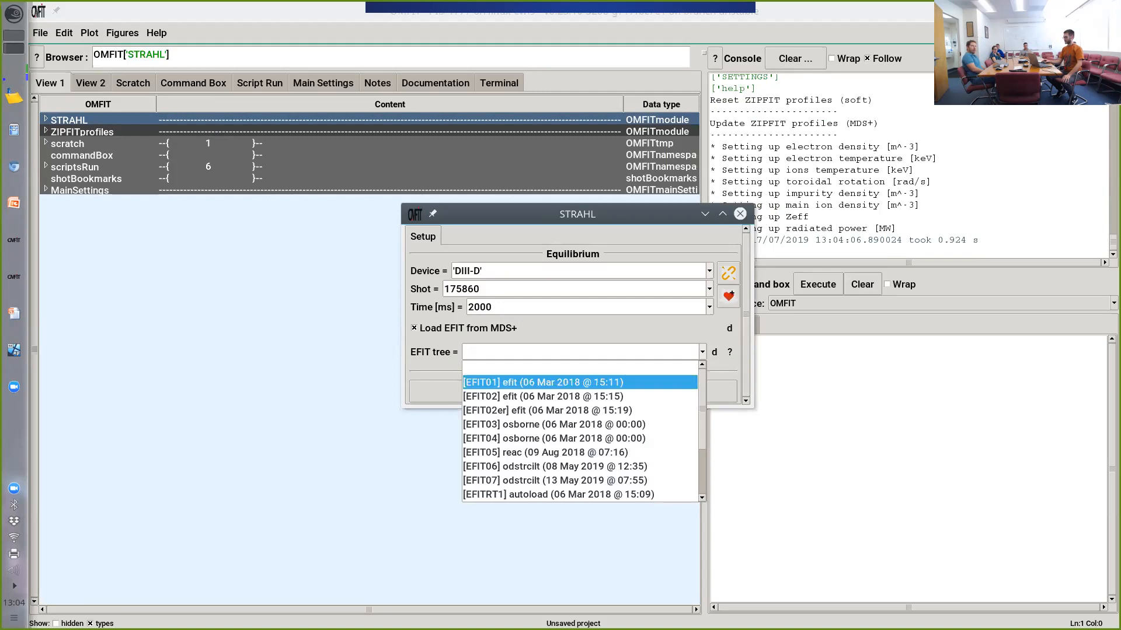
click(543, 383)
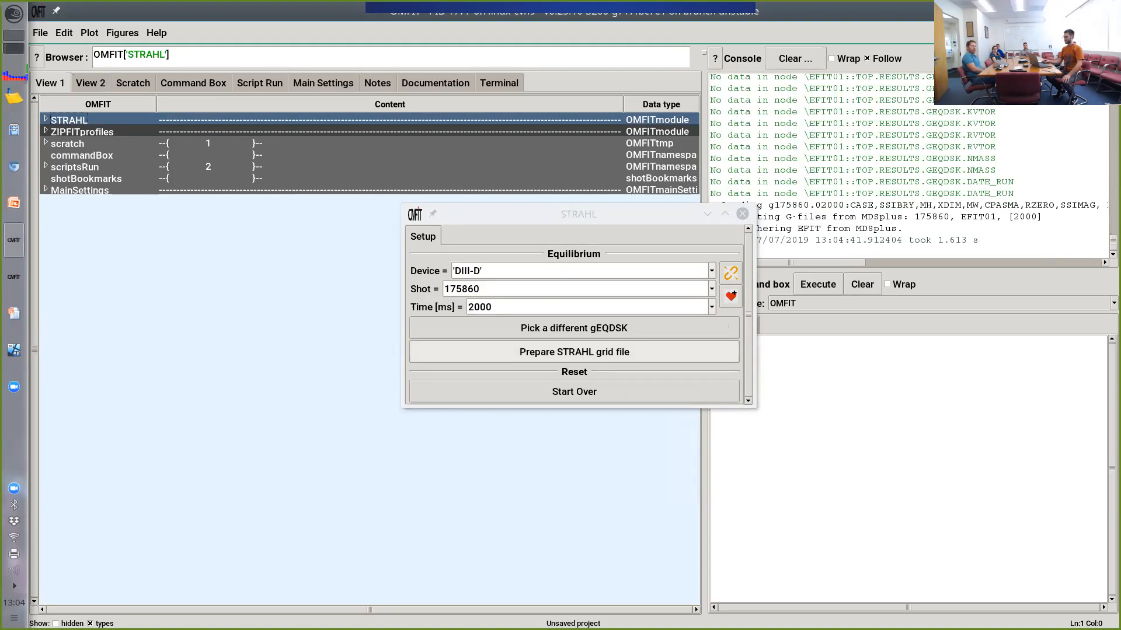
click(575, 352)
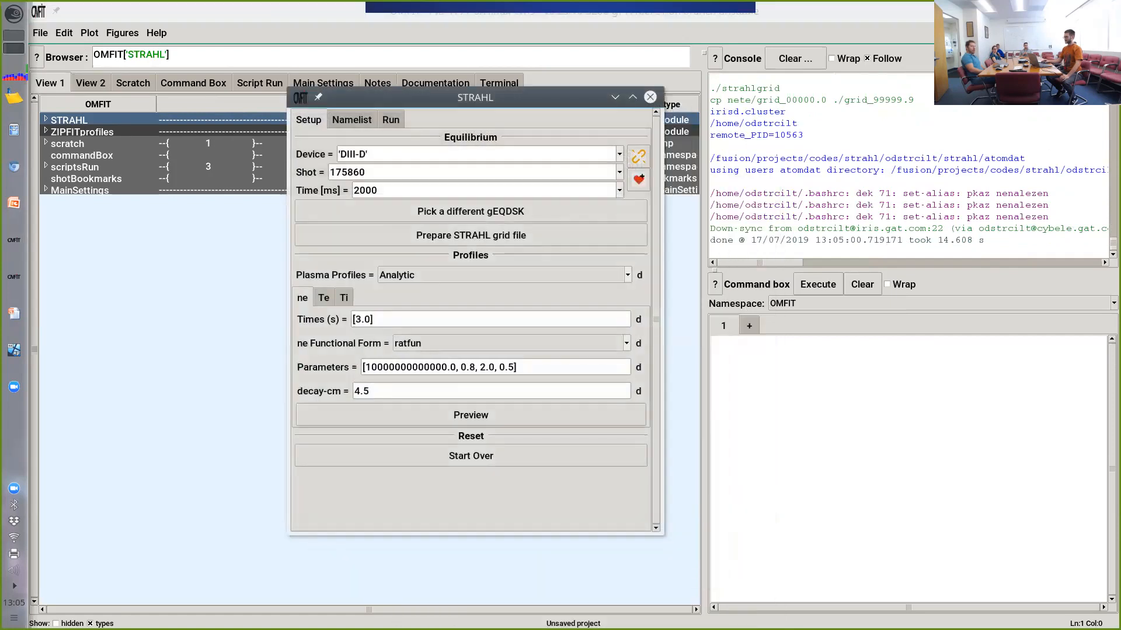
Step: Use Experimental plasma profiles from the ZIPFITprofiles module and enable the use of data outside the LCFS
click(628, 275)
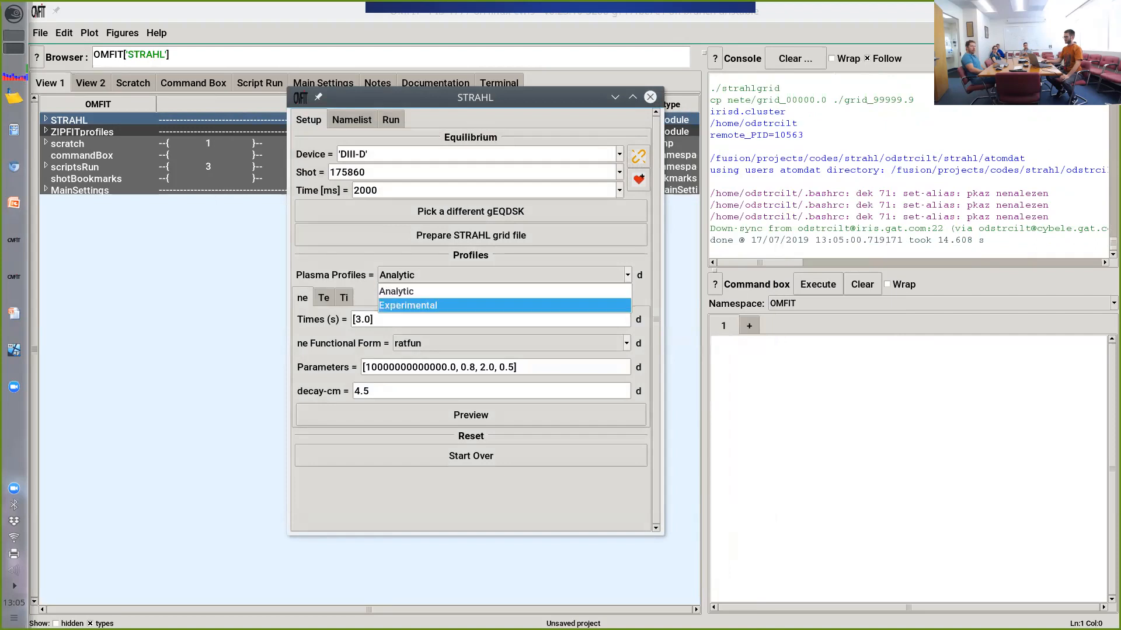
click(408, 305)
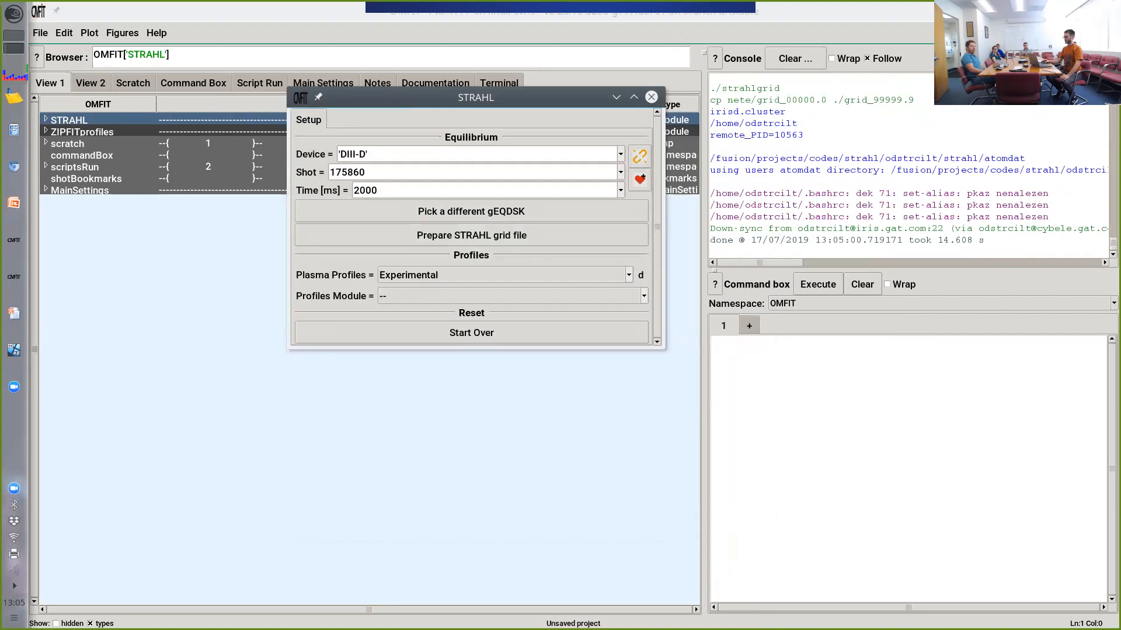
click(643, 296)
click(444, 326)
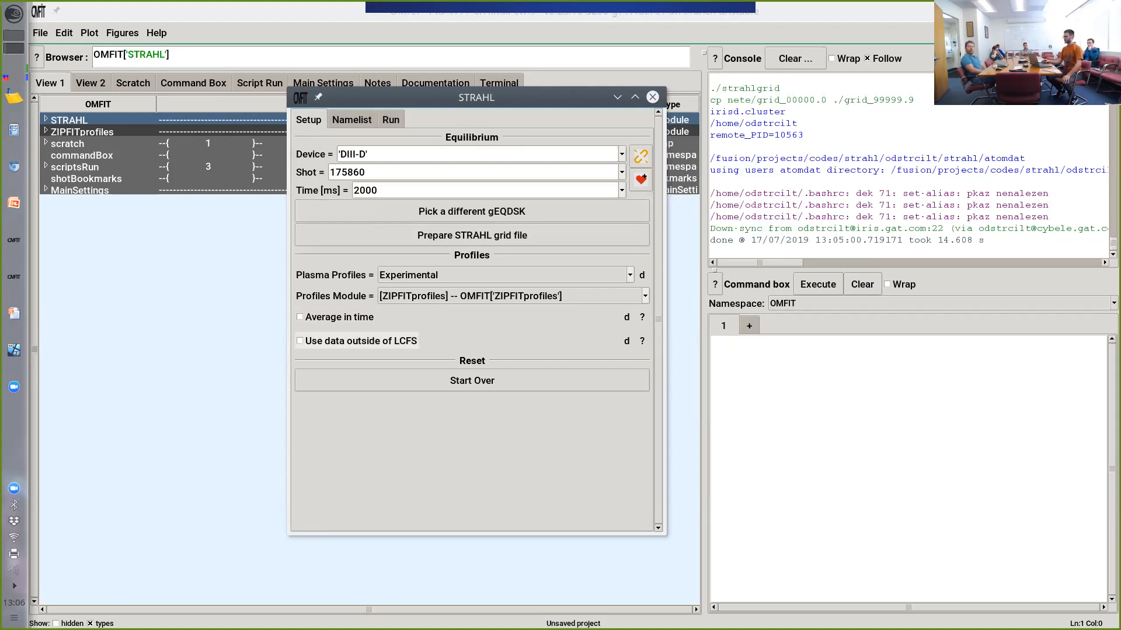
click(300, 341)
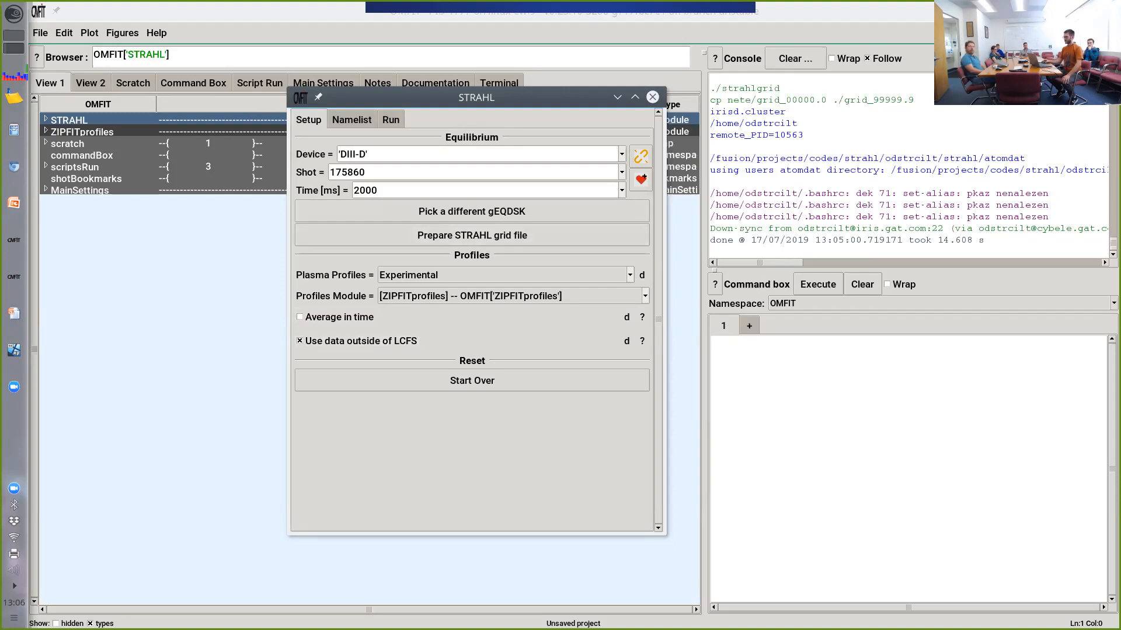
Step: Review the simulation time range and time step in the STRAHL namelist's grid settings
click(352, 120)
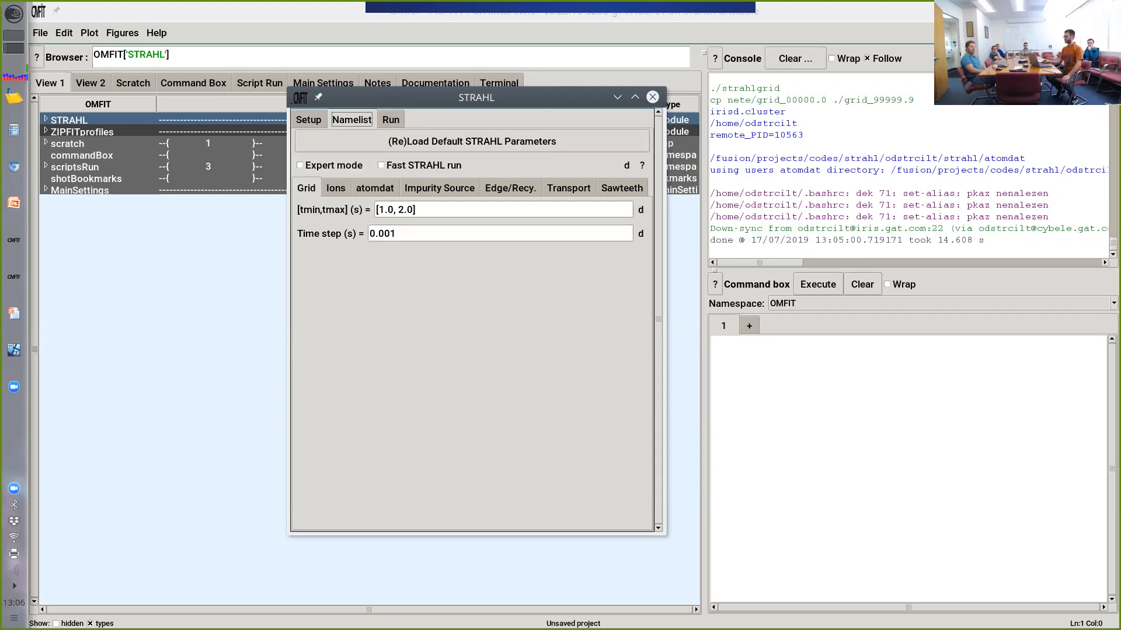
click(417, 210)
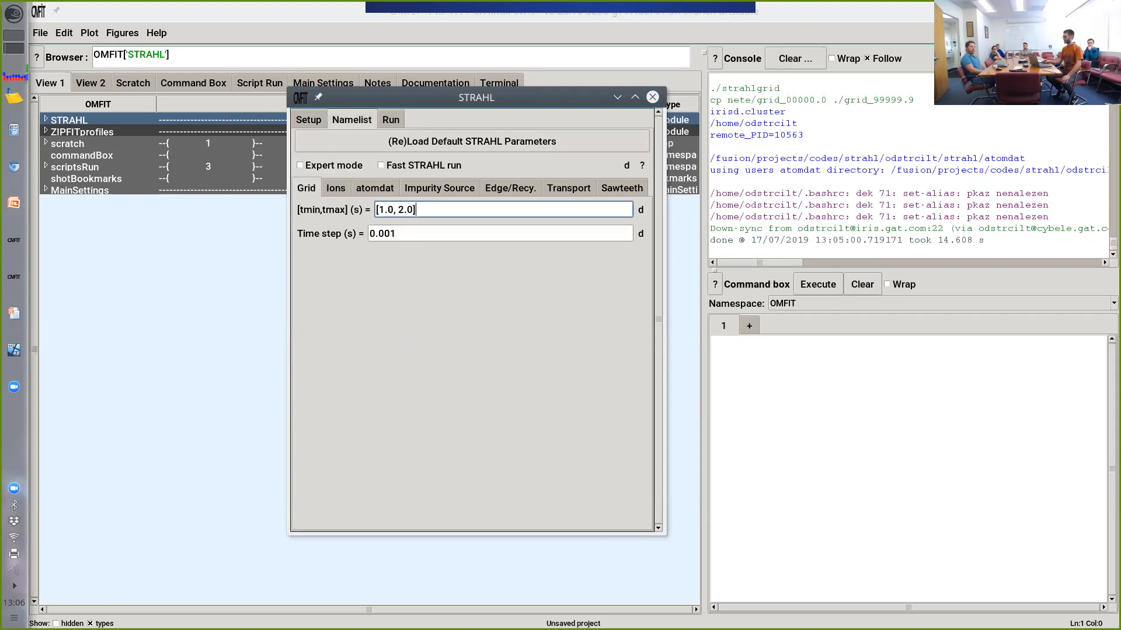
click(397, 233)
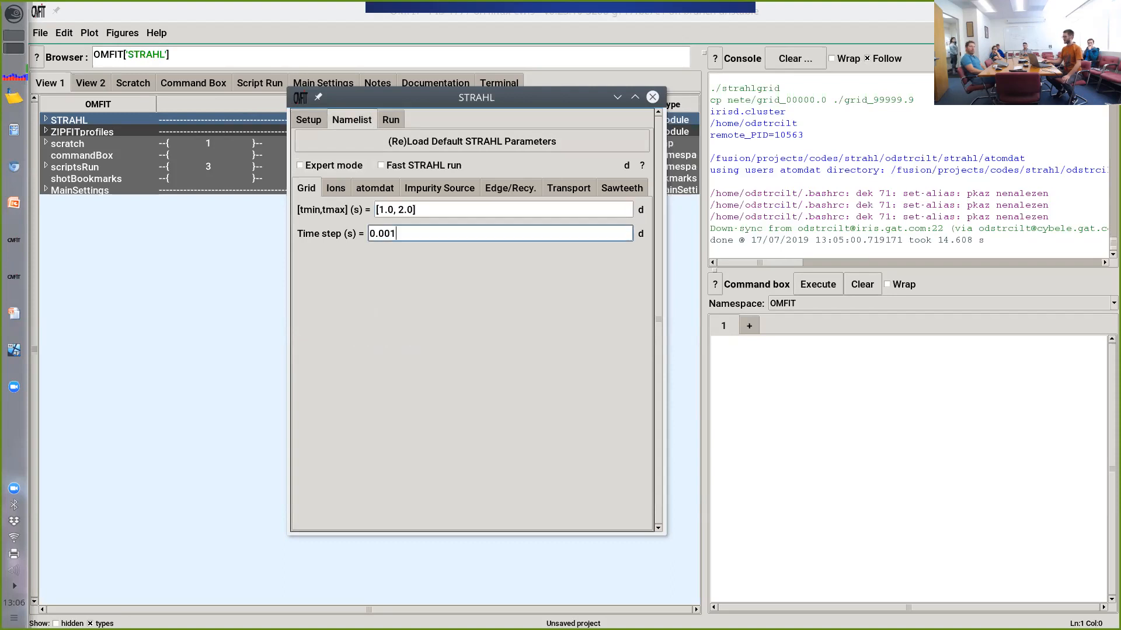
Step: Review the namelist's ion settings, keeping Carbon as the impurity and browsing the elements available for a second impurity
click(336, 187)
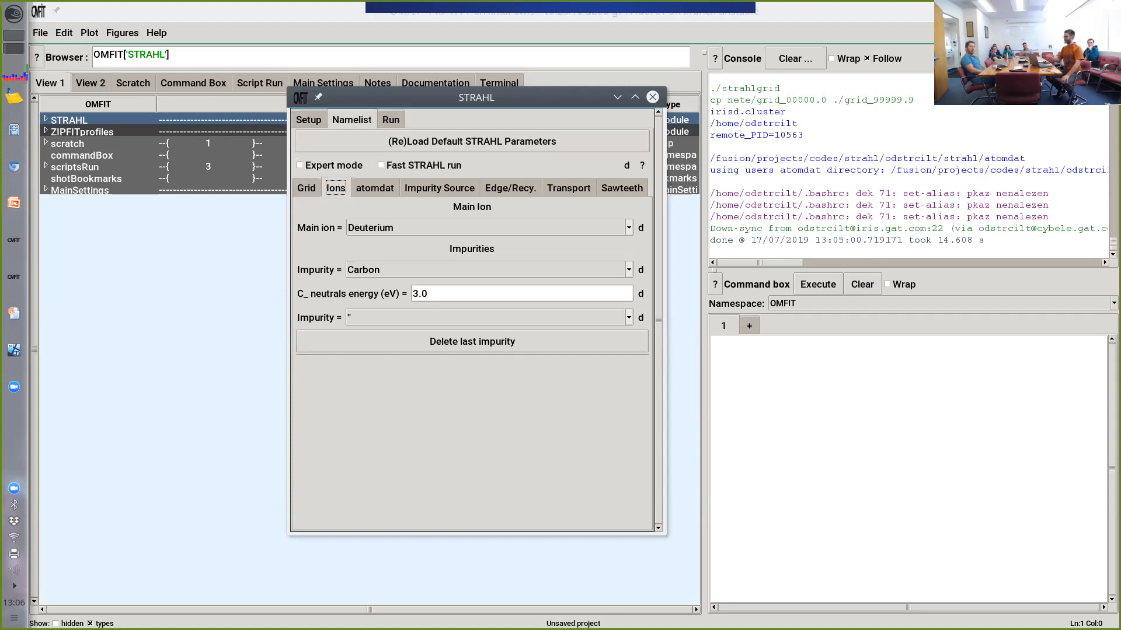
click(489, 270)
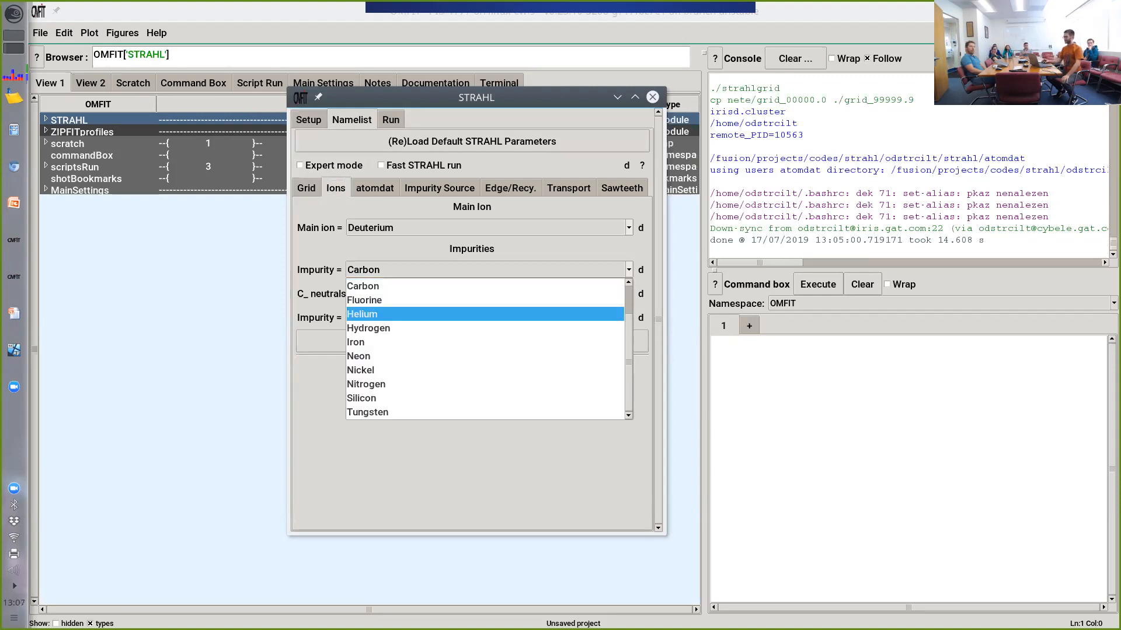
scroll(489, 314, up, 1)
scroll(485, 321, down, 1)
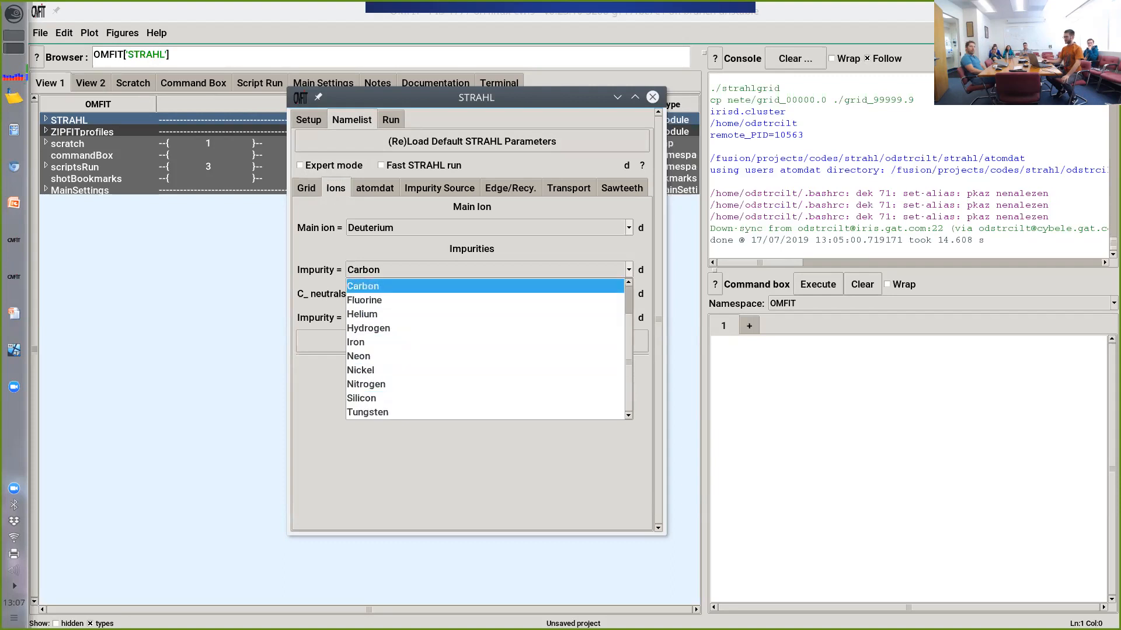
click(484, 286)
click(489, 318)
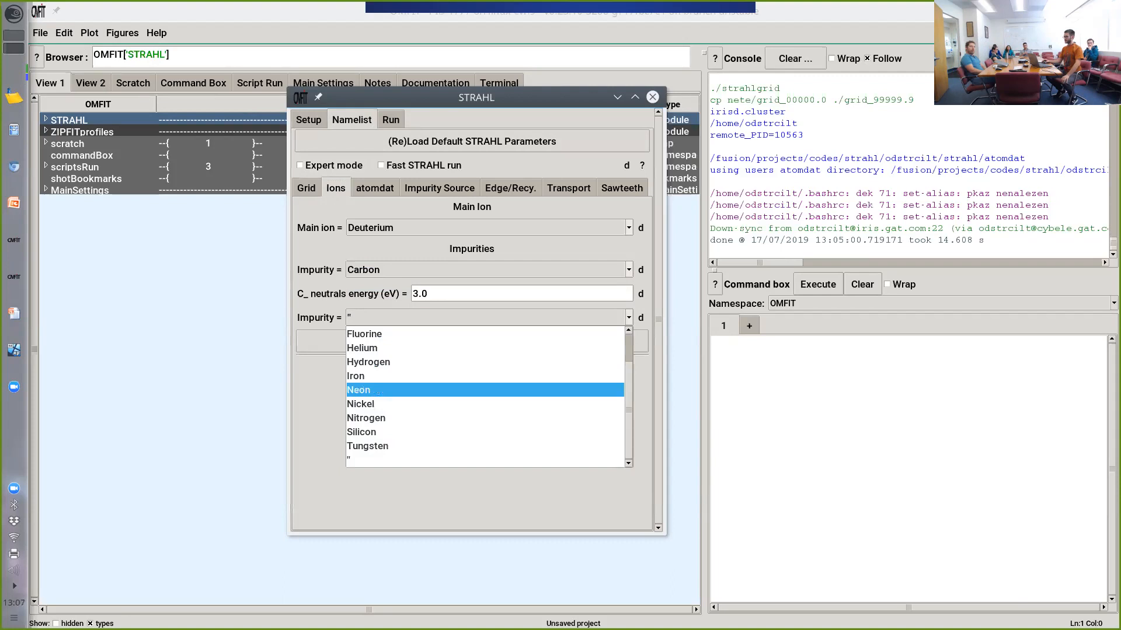
scroll(484, 390, up, 1)
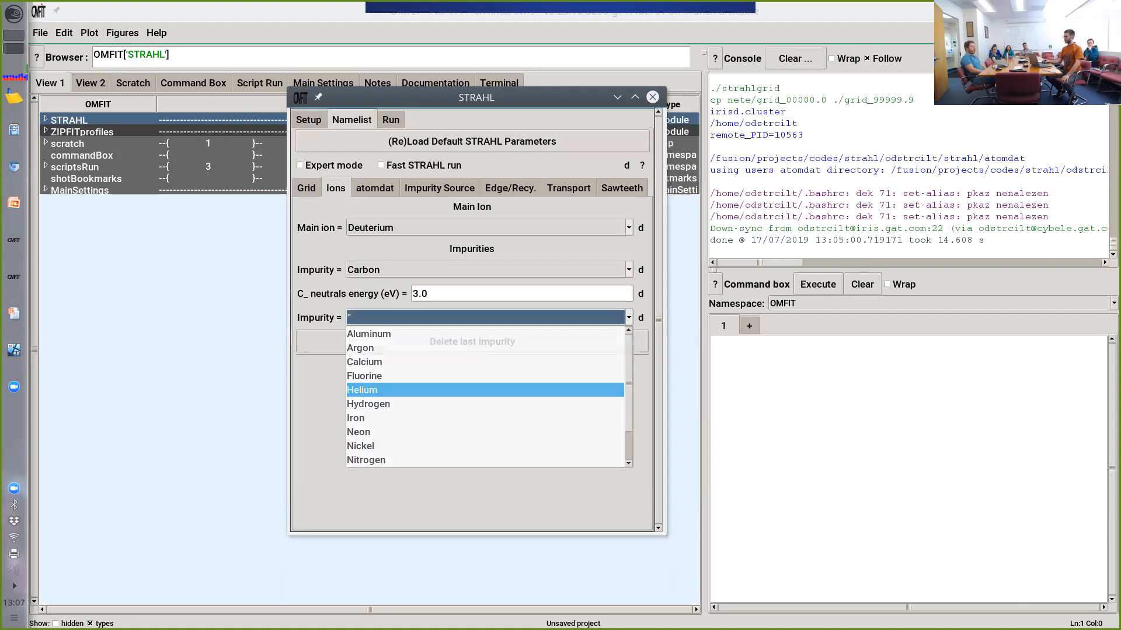
key(Escape)
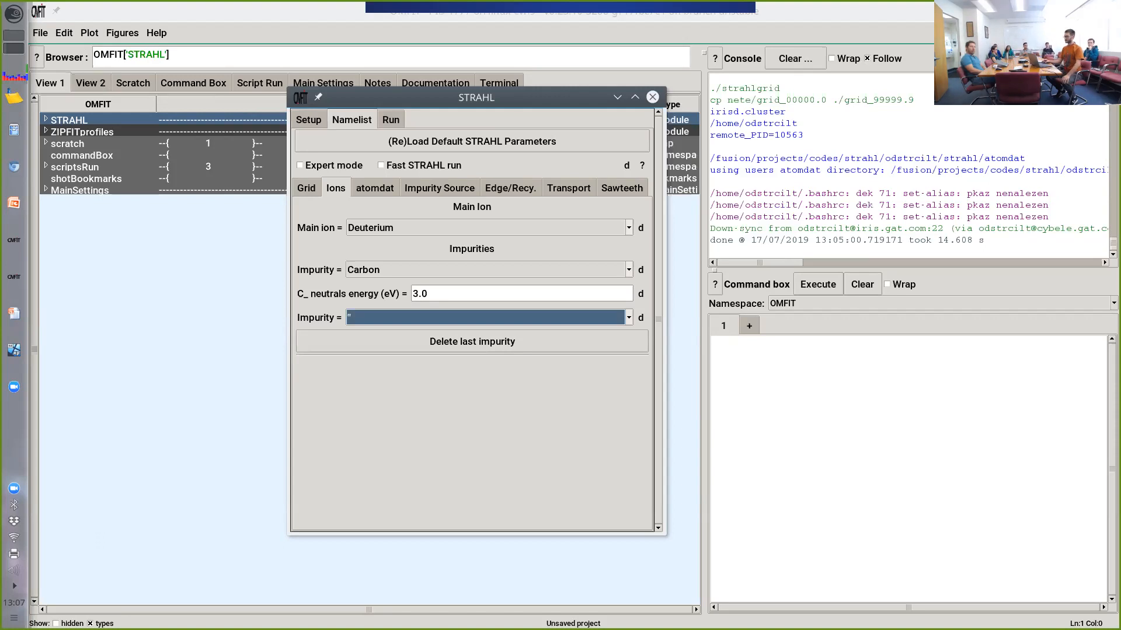
Step: Disable the Spectral Brem. flag in the namelist's atomic data settings
click(375, 188)
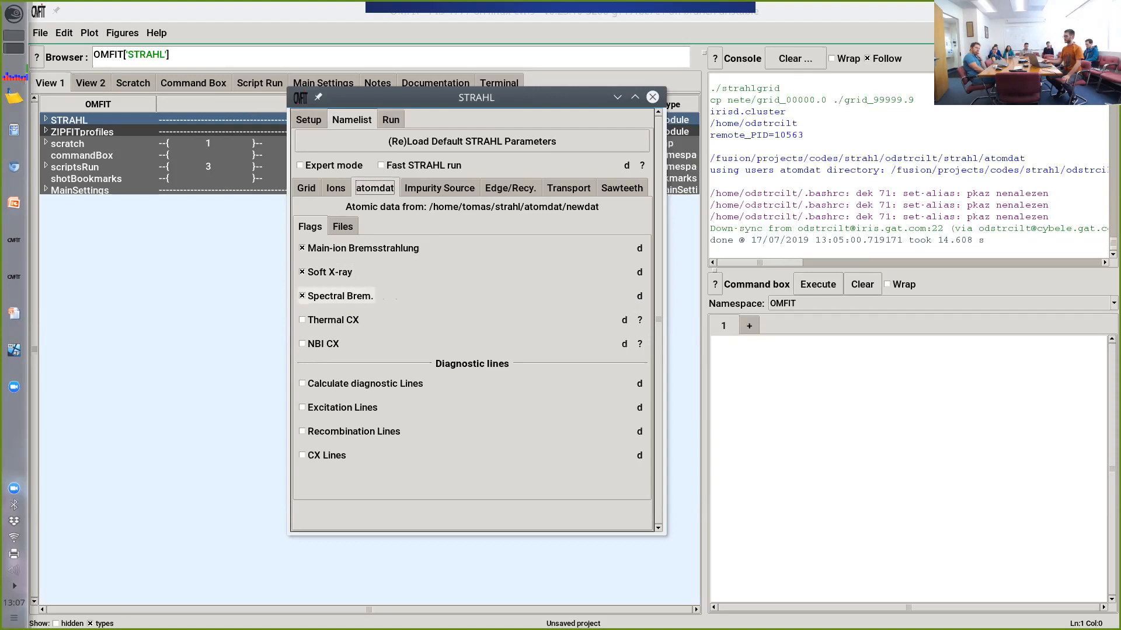
click(303, 296)
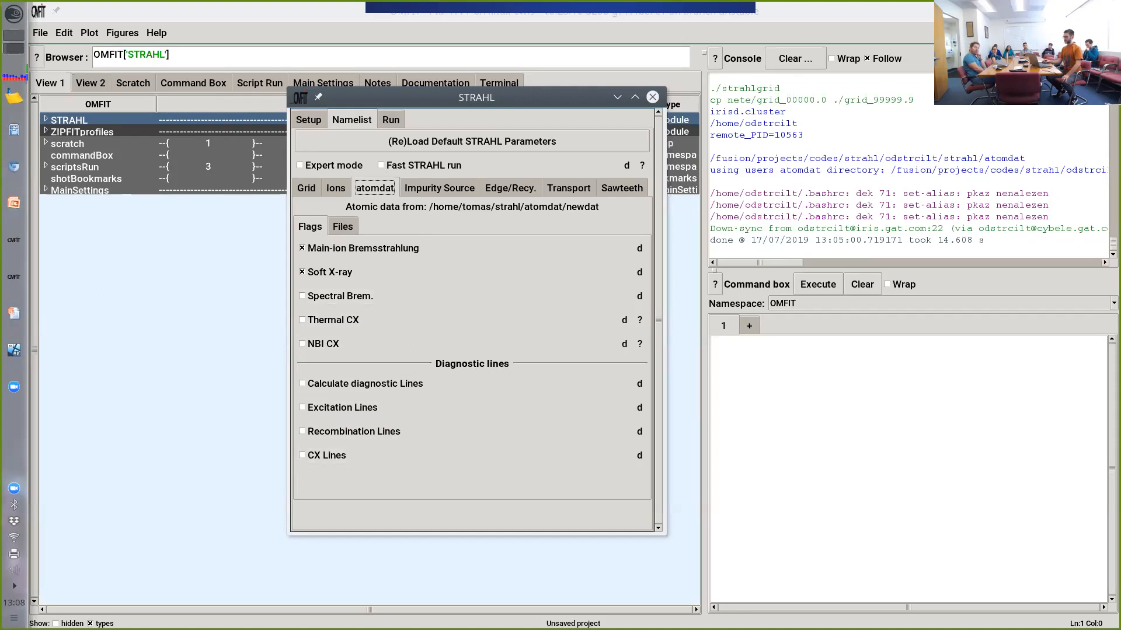
Step: Review the carbon atomic data files in the namelist and browse the alternative acd files, keeping acd96_c.dat
click(343, 226)
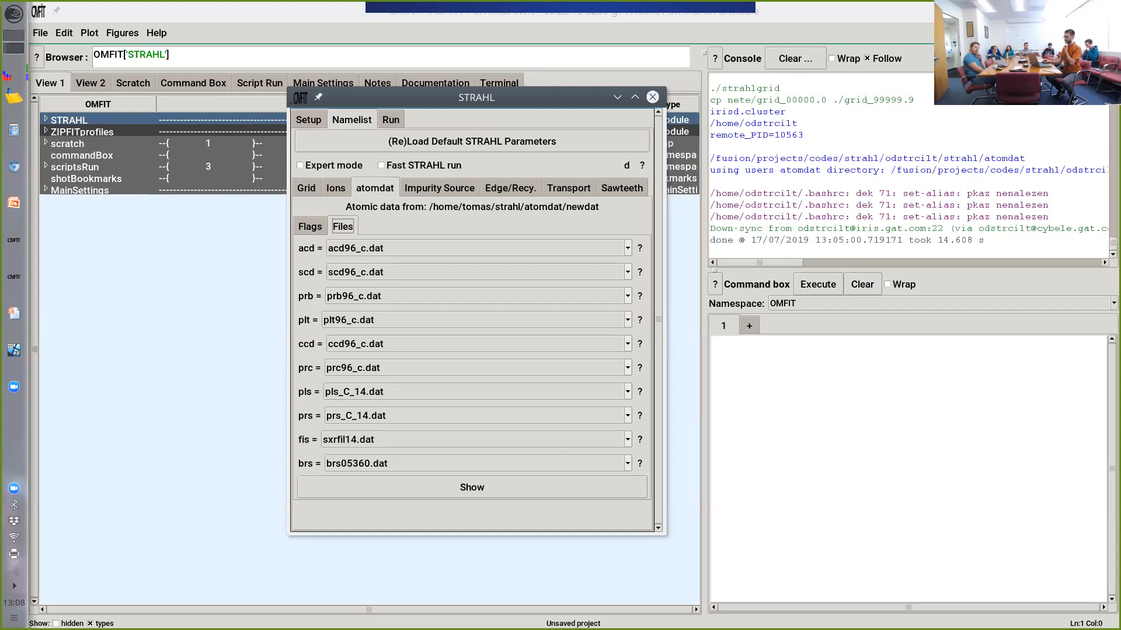
click(628, 248)
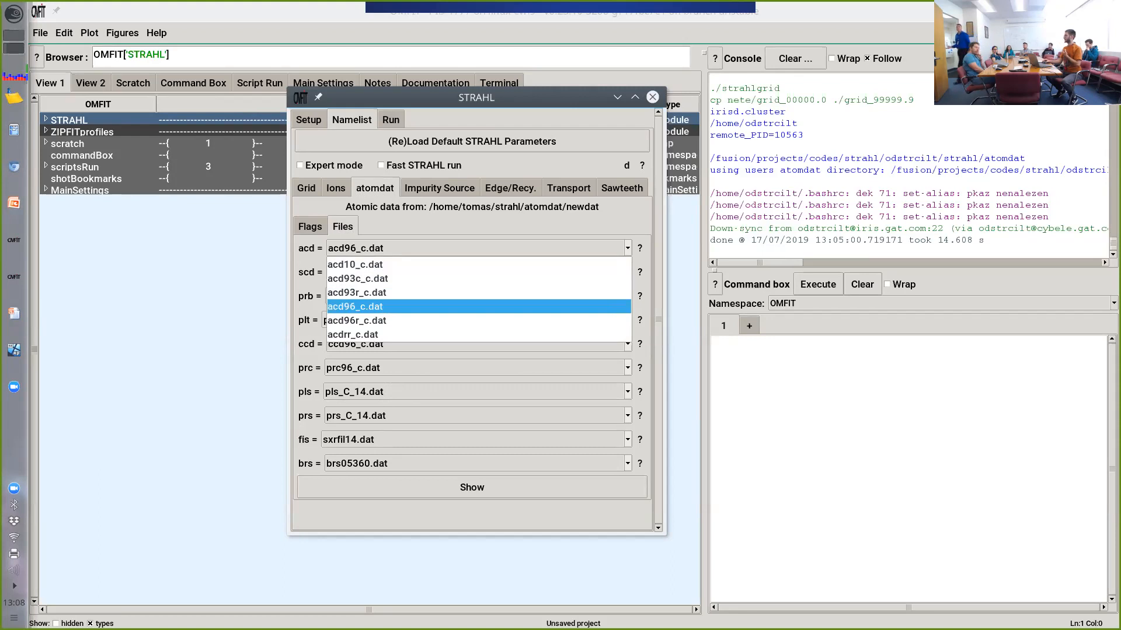
click(627, 248)
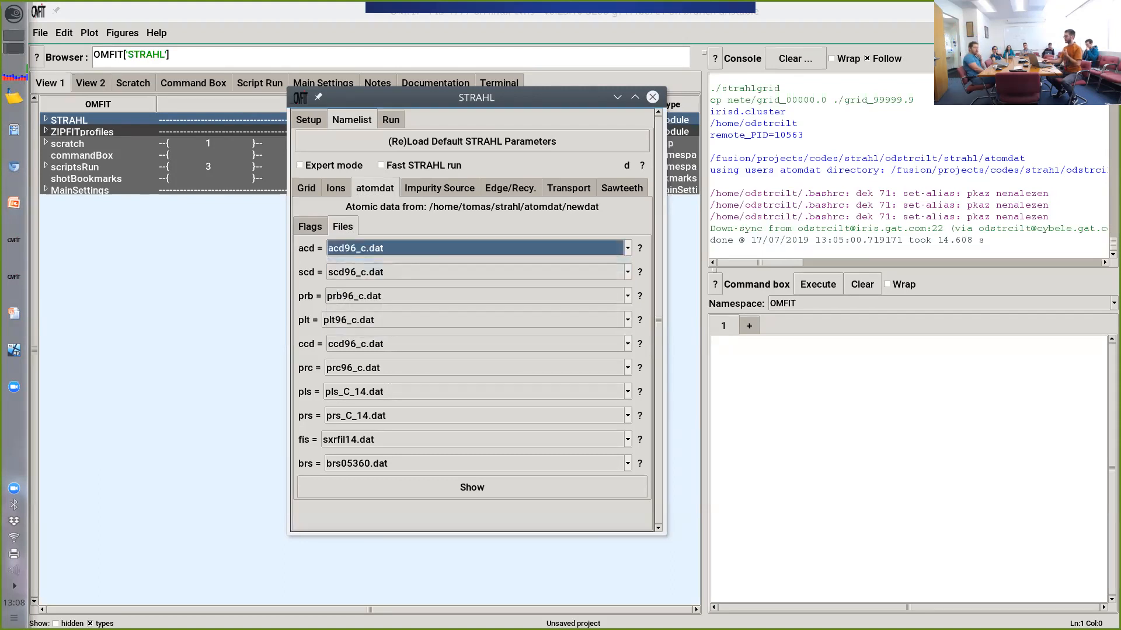
Step: Plot the atomic data and examine the radiation, recombination, bremsstrahlung, filter, fractional abundance, cooling factor and relaxation time curves
click(472, 487)
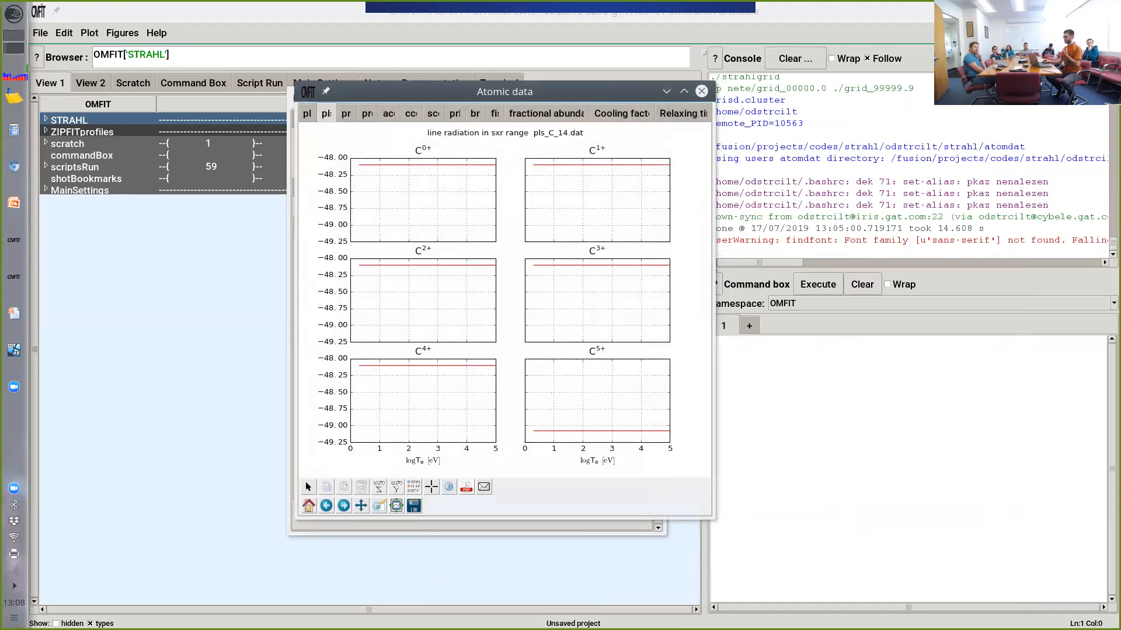
click(346, 114)
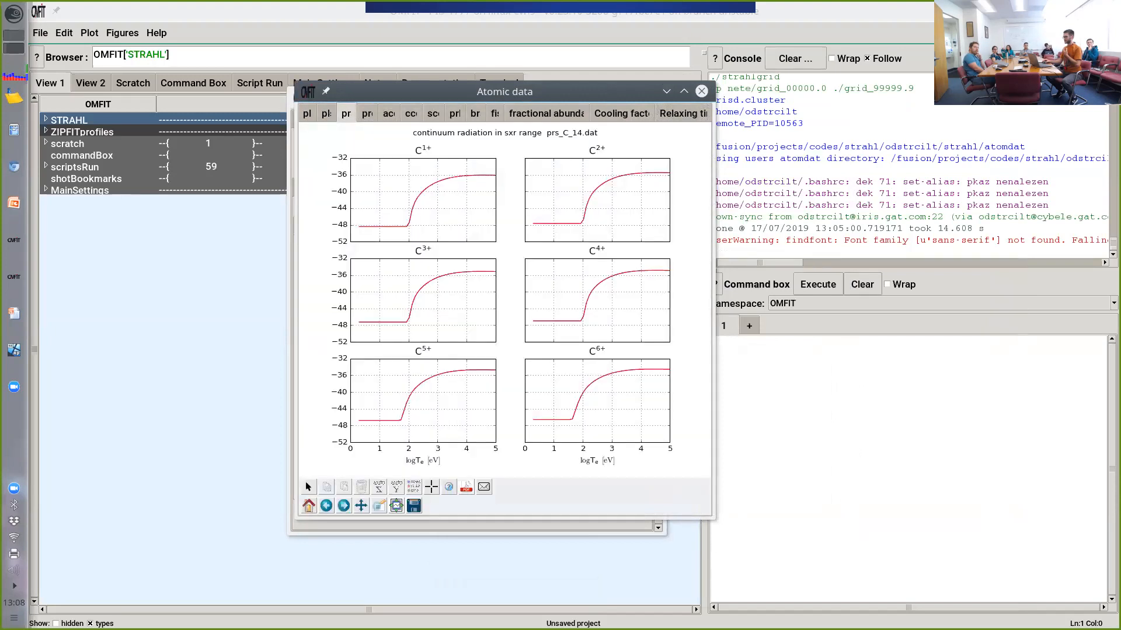
click(366, 113)
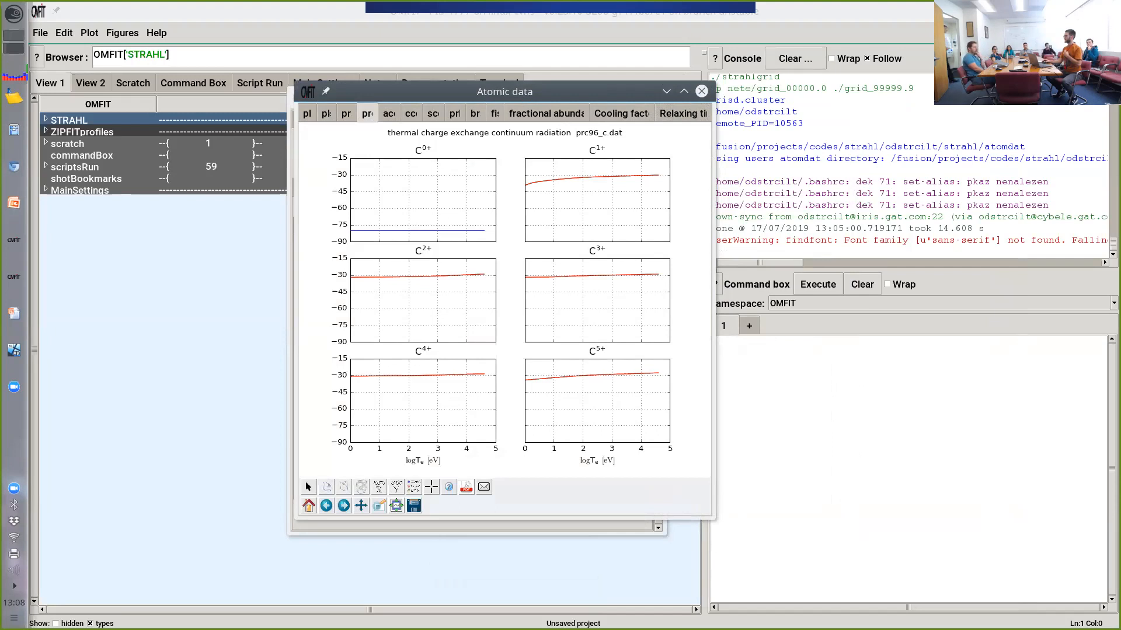
click(388, 114)
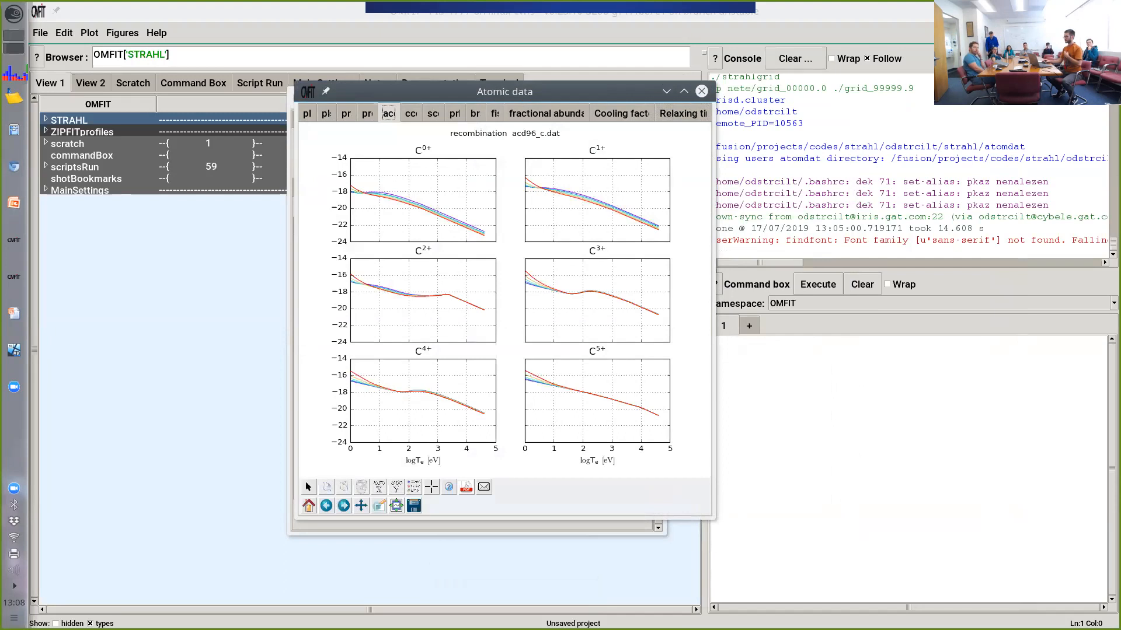
click(433, 113)
click(475, 114)
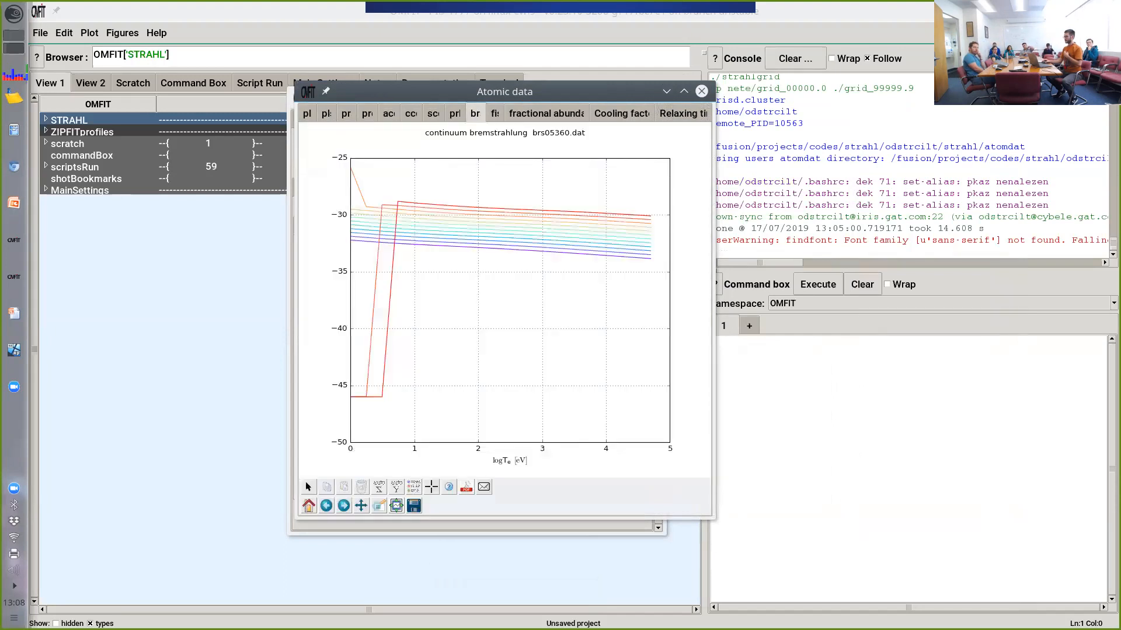
click(494, 113)
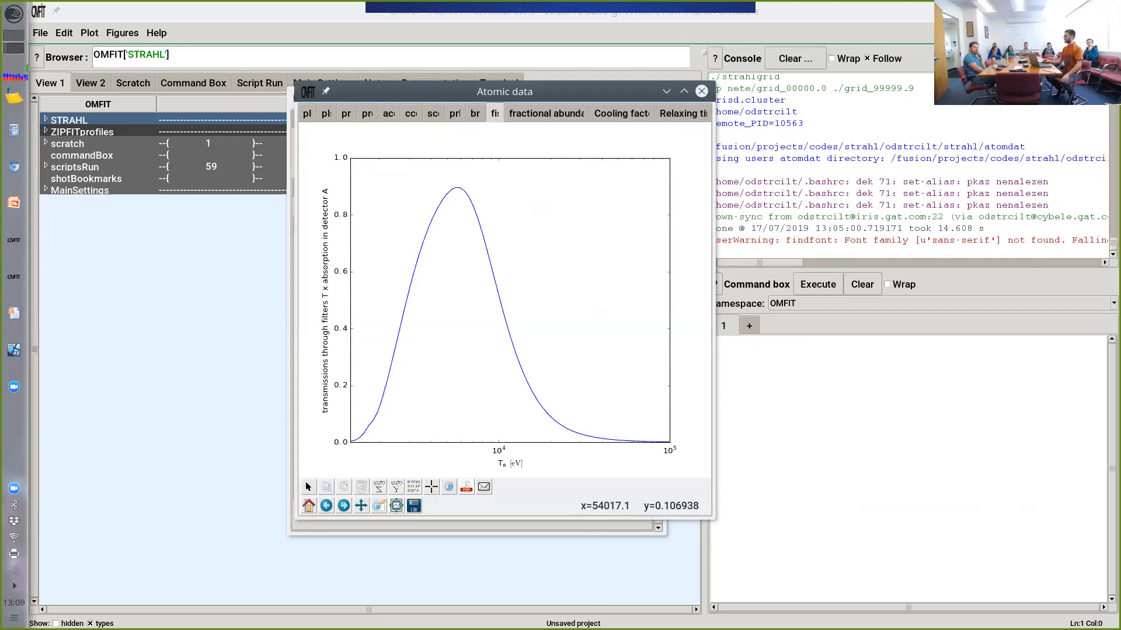
click(545, 113)
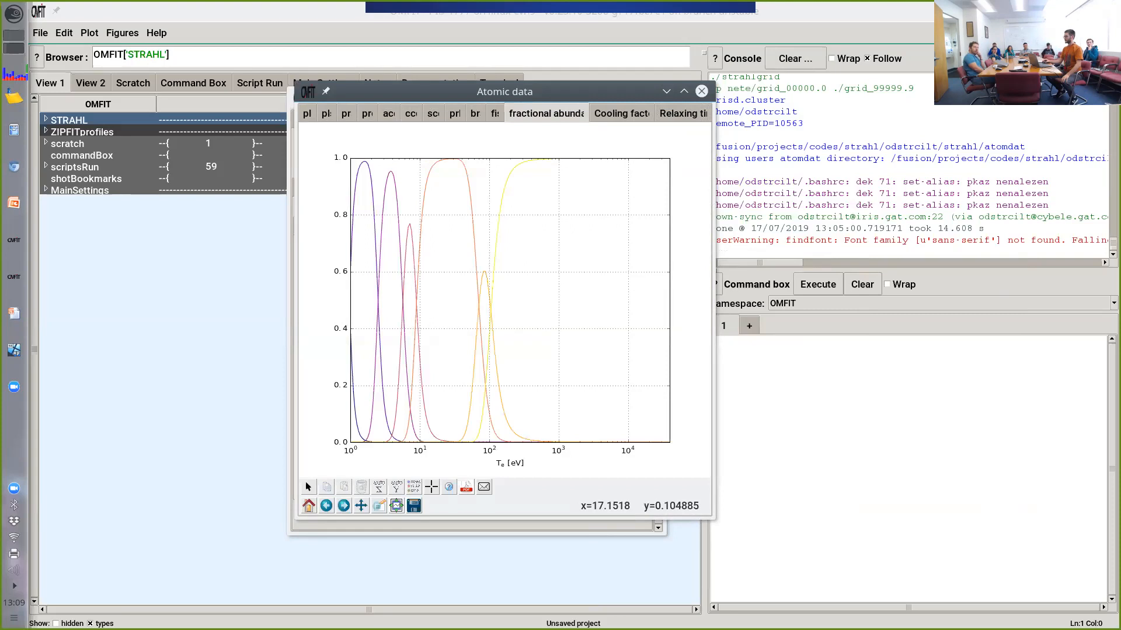
click(621, 114)
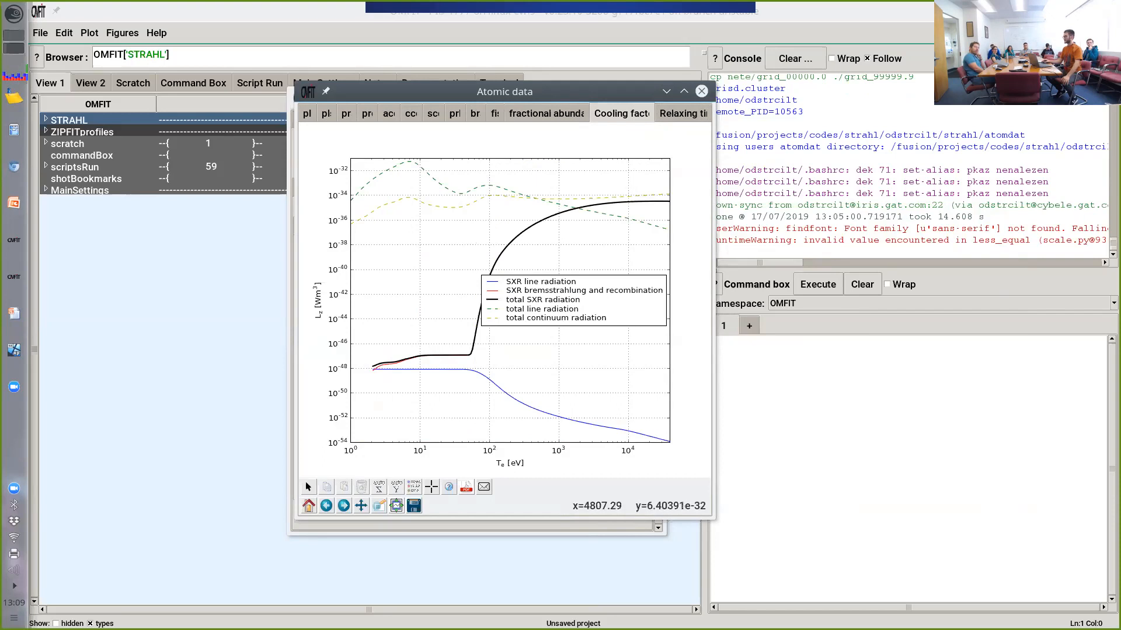
click(683, 113)
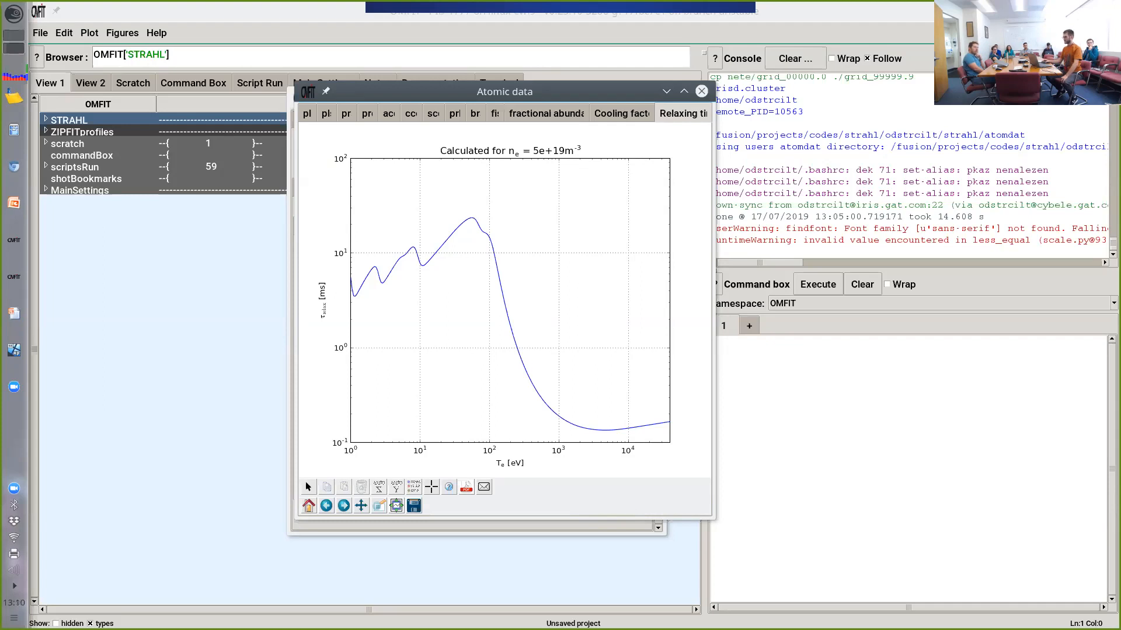
click(307, 114)
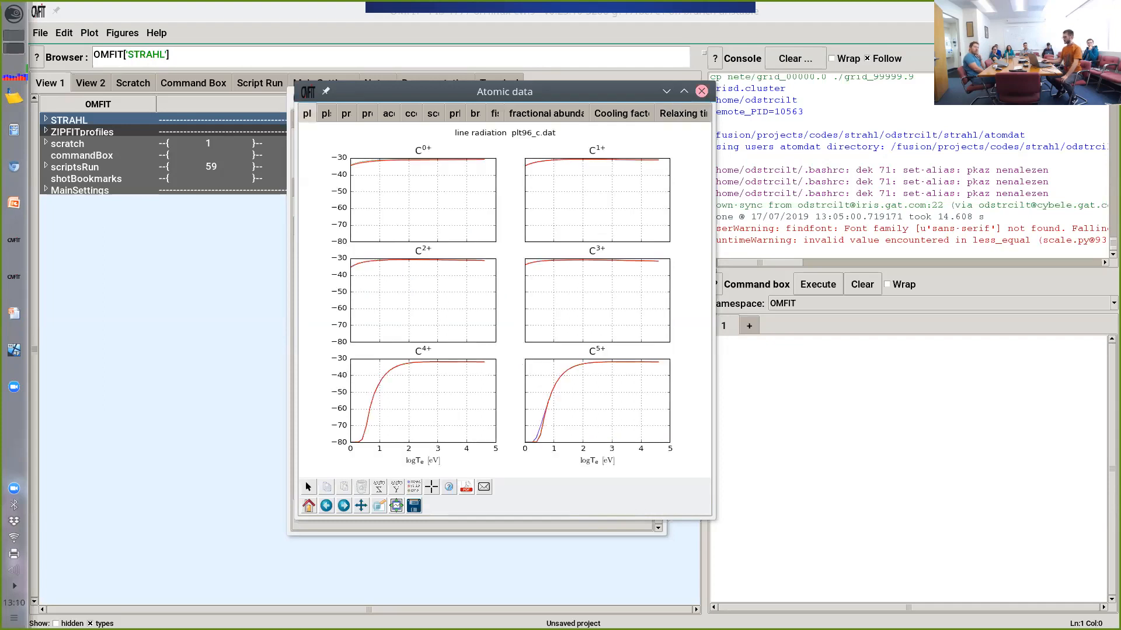
click(702, 91)
Step: Set the impurity source type to Time-dep
click(439, 188)
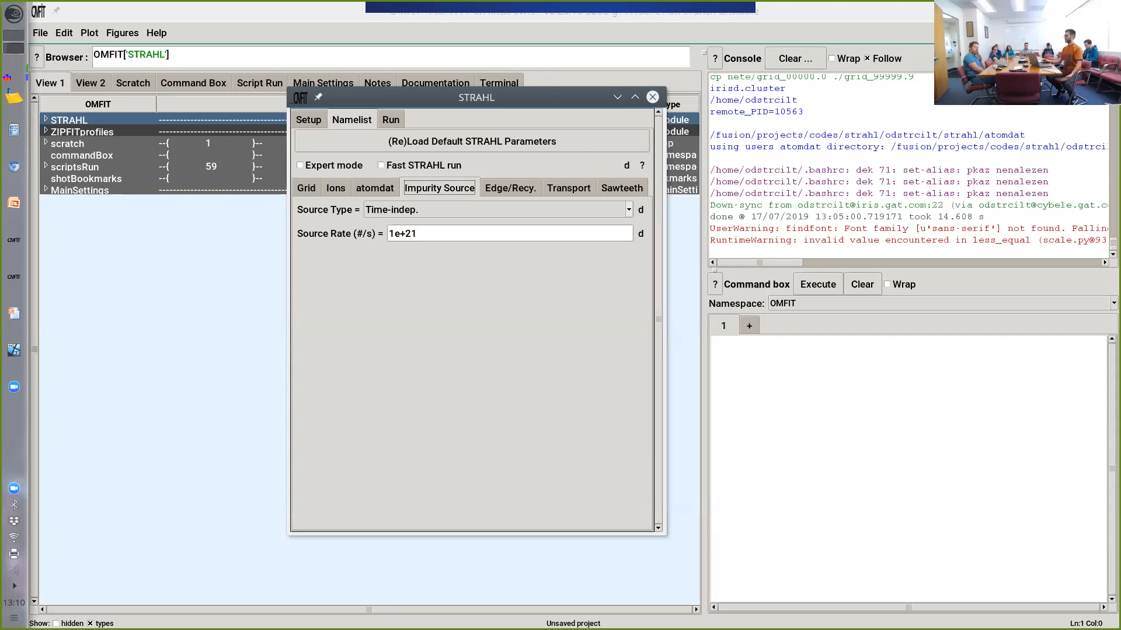
click(496, 210)
click(496, 226)
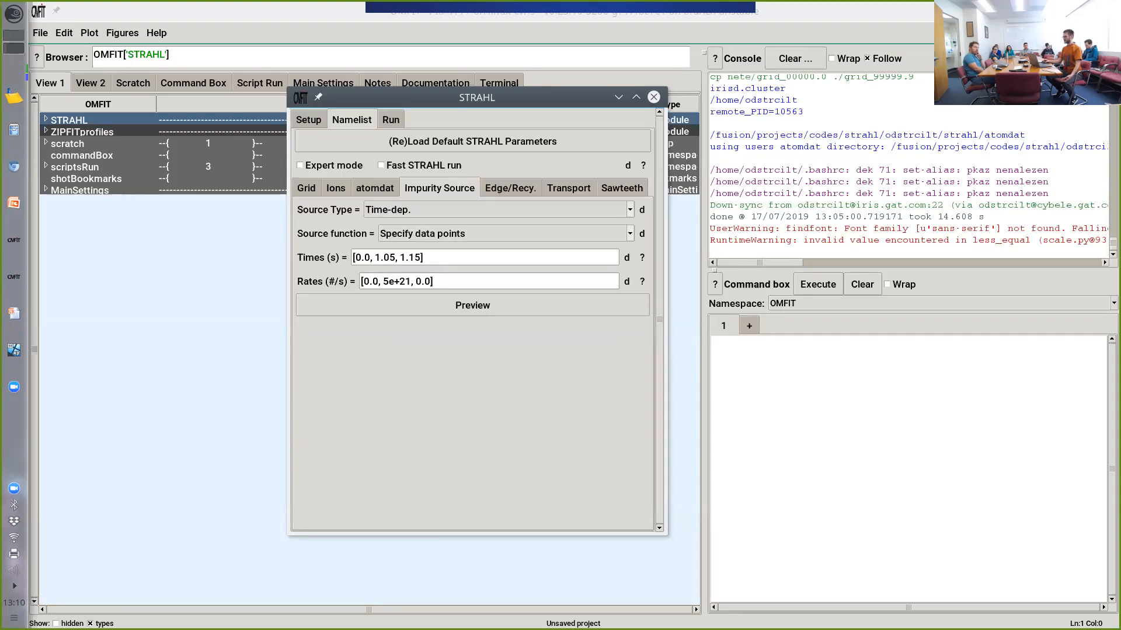
Step: Try the Gas puff source function, browse its gas channels, and return to Specify data points
click(504, 234)
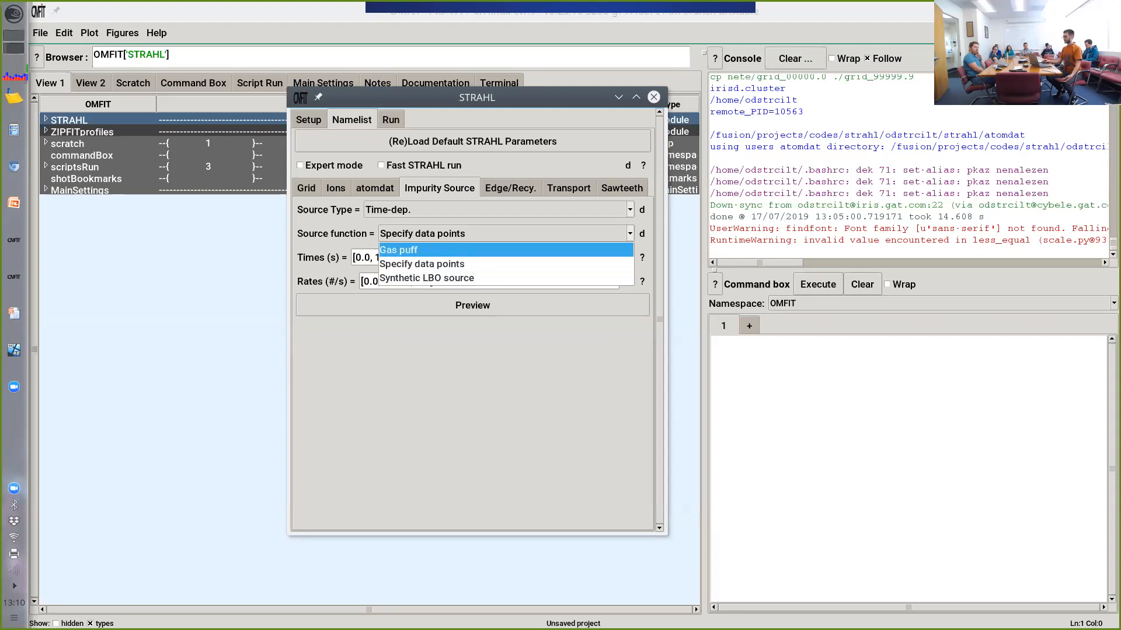
click(403, 250)
click(505, 257)
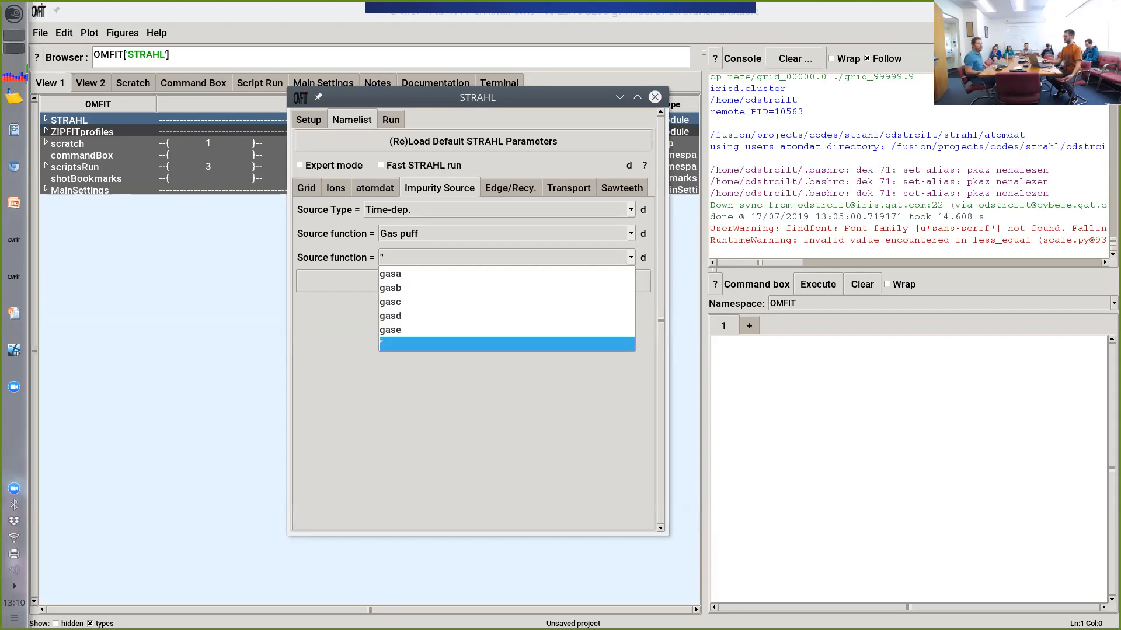
click(504, 233)
click(504, 233)
click(505, 264)
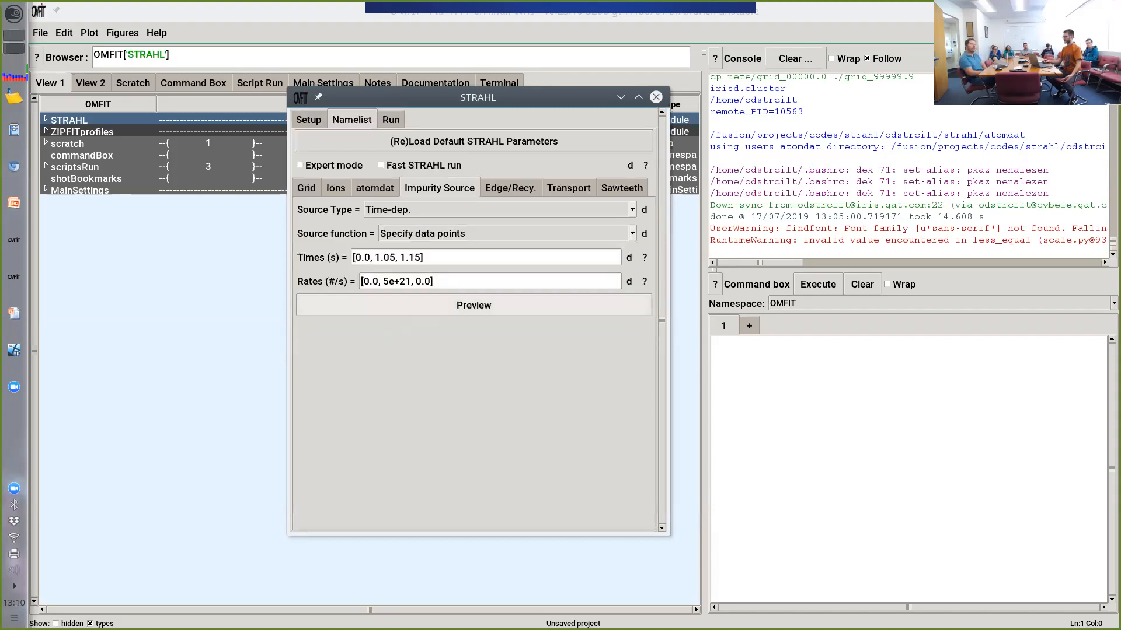
Step: Preview the impurity flux defined by the specified data points and examine the shape of the pulse
click(408, 306)
drag(405, 82, 720, 178)
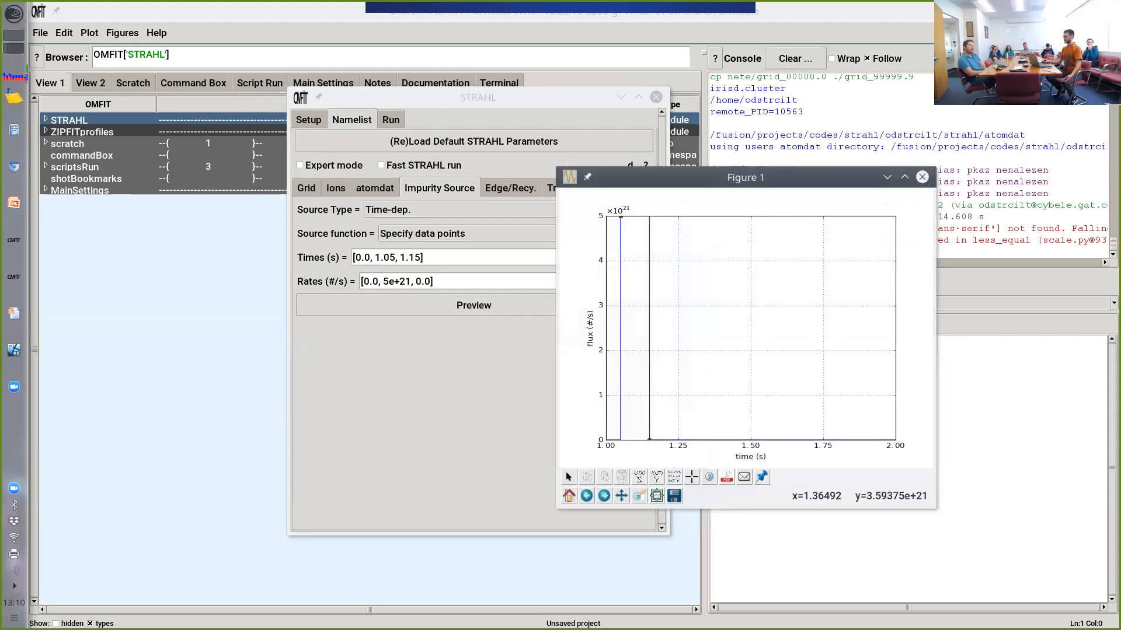
click(622, 495)
drag(669, 297, 697, 347)
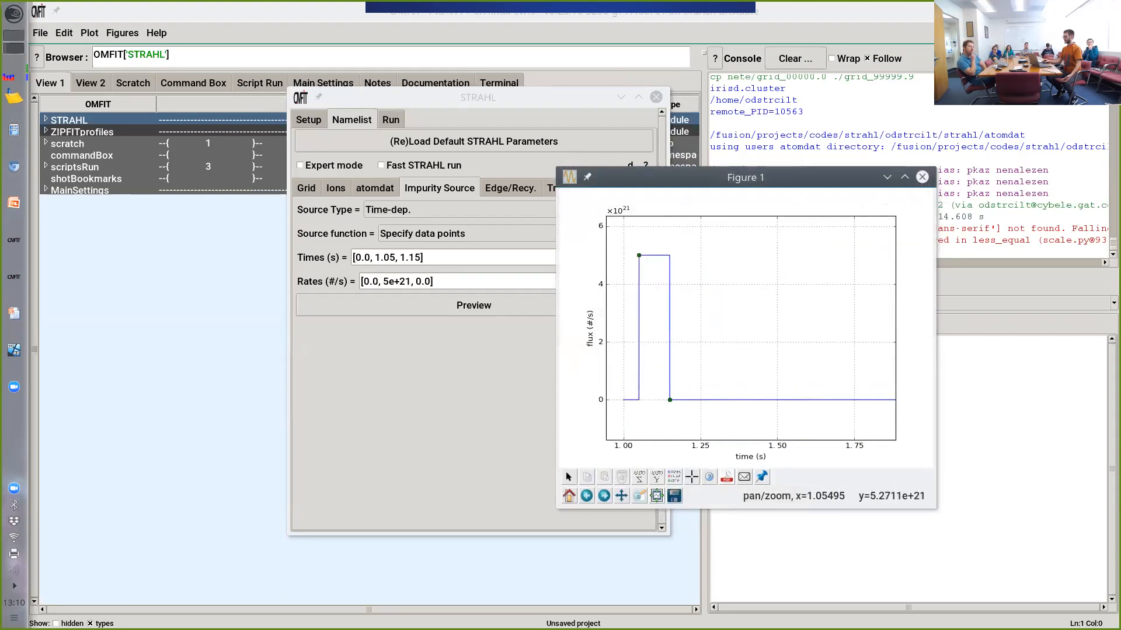
click(923, 177)
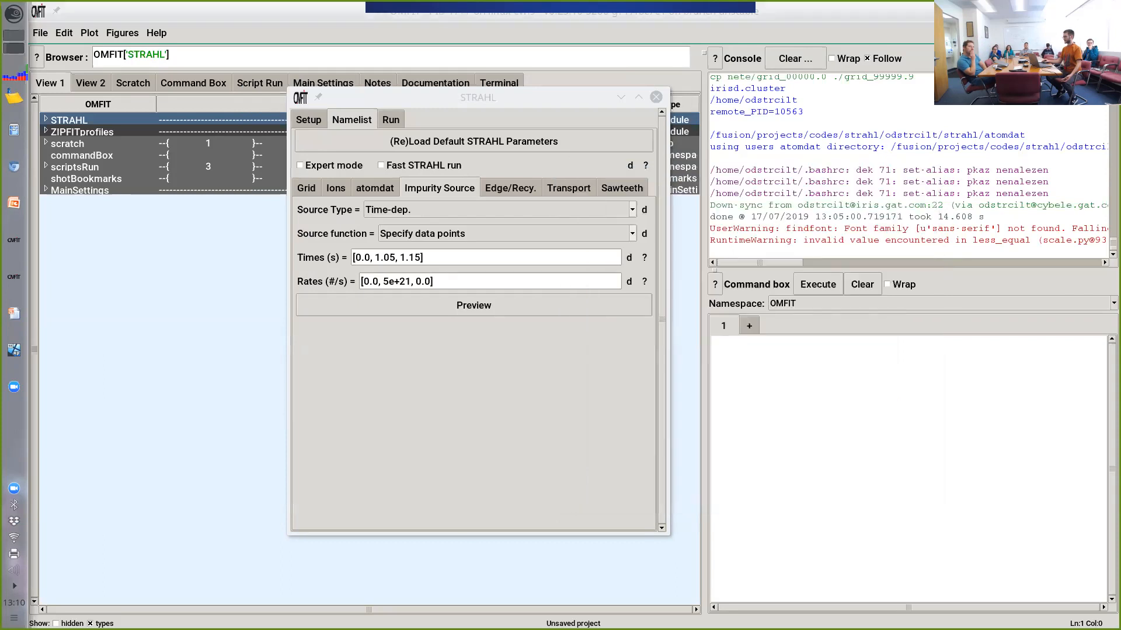
Step: Switch the source function to Synthetic LBO source and preview its flux over time
click(632, 233)
click(427, 278)
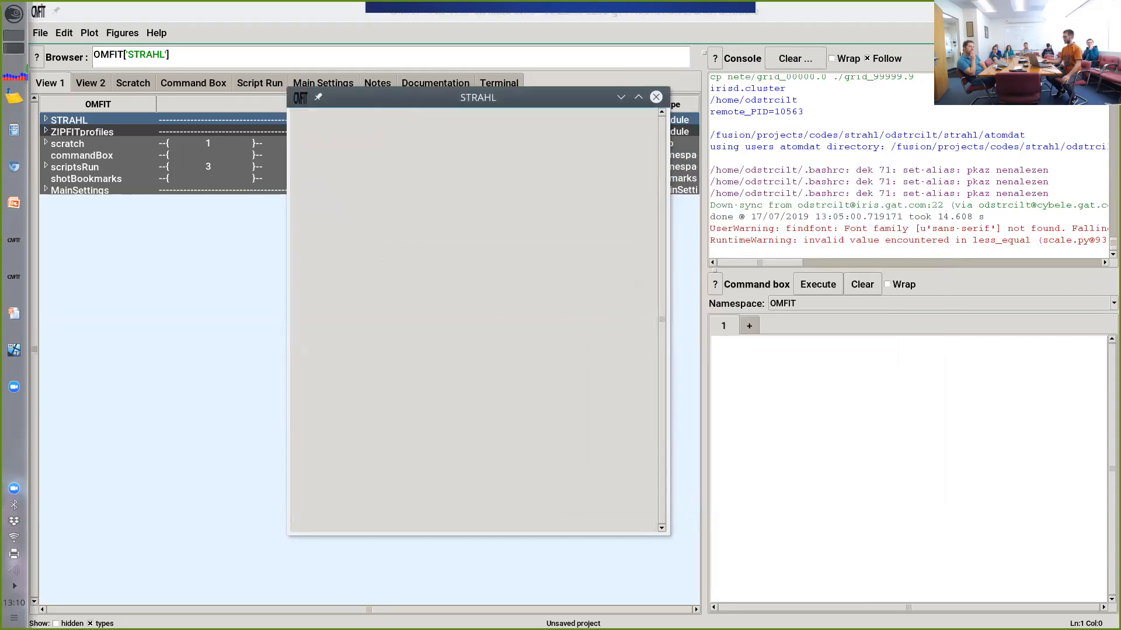
click(472, 352)
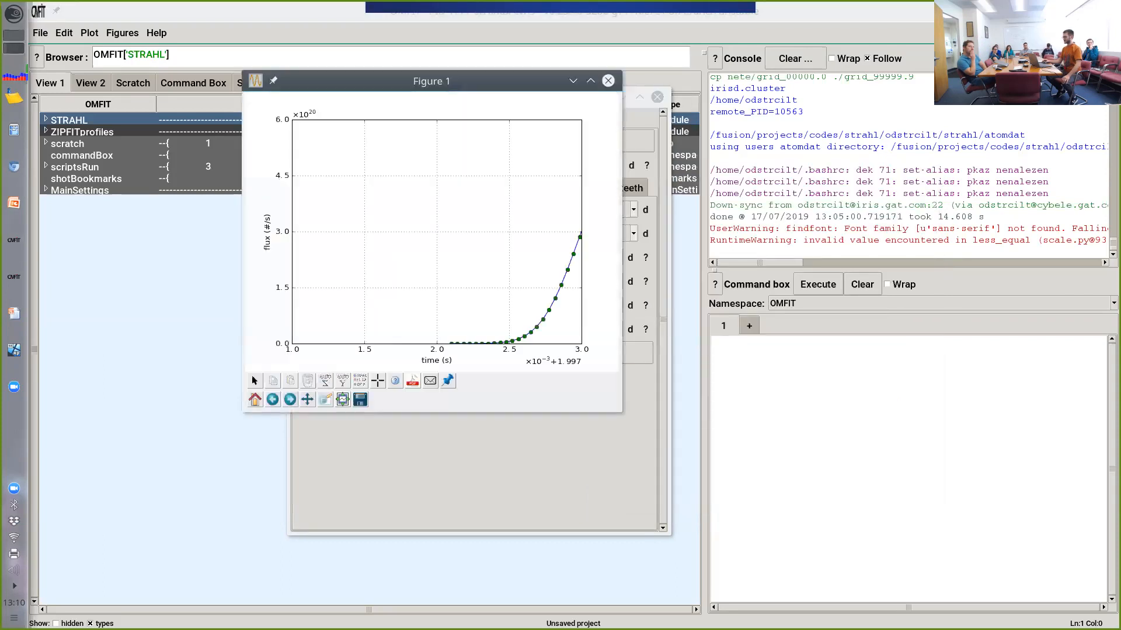
drag(496, 81, 505, 129)
click(617, 128)
Step: Set the synthetic LBO source's t_injection to 1.5 s
click(444, 257)
key(BackSpace)
key(BackSpace)
key(BackSpace)
text(1.5)
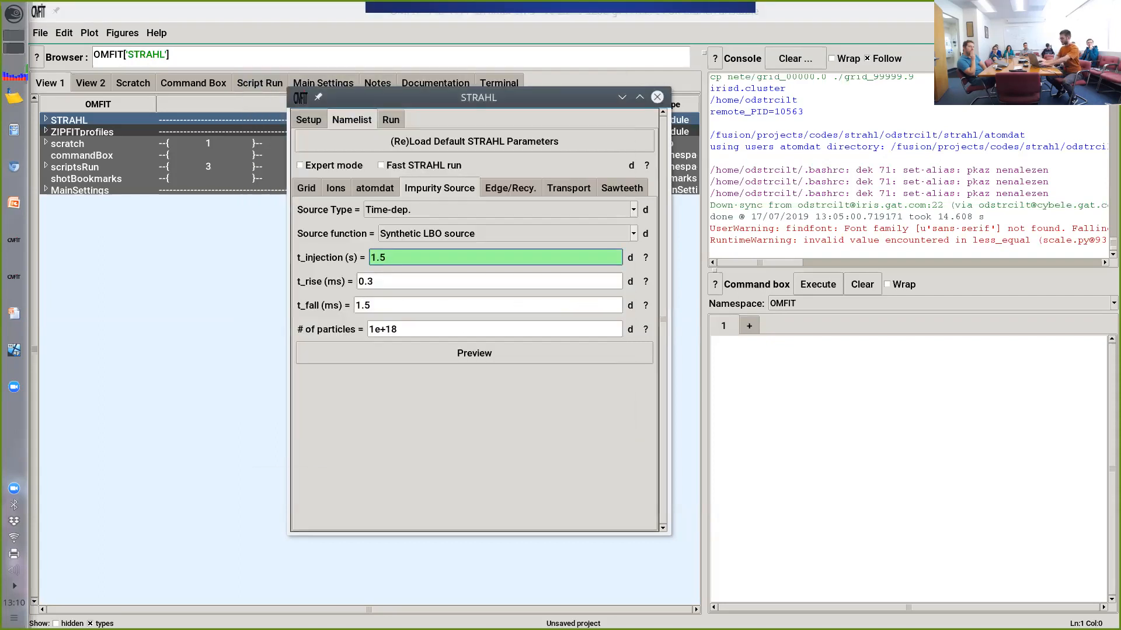
key(Return)
Step: Preview the LBO source again with the new injection time and close the plot
click(474, 353)
drag(479, 80, 518, 199)
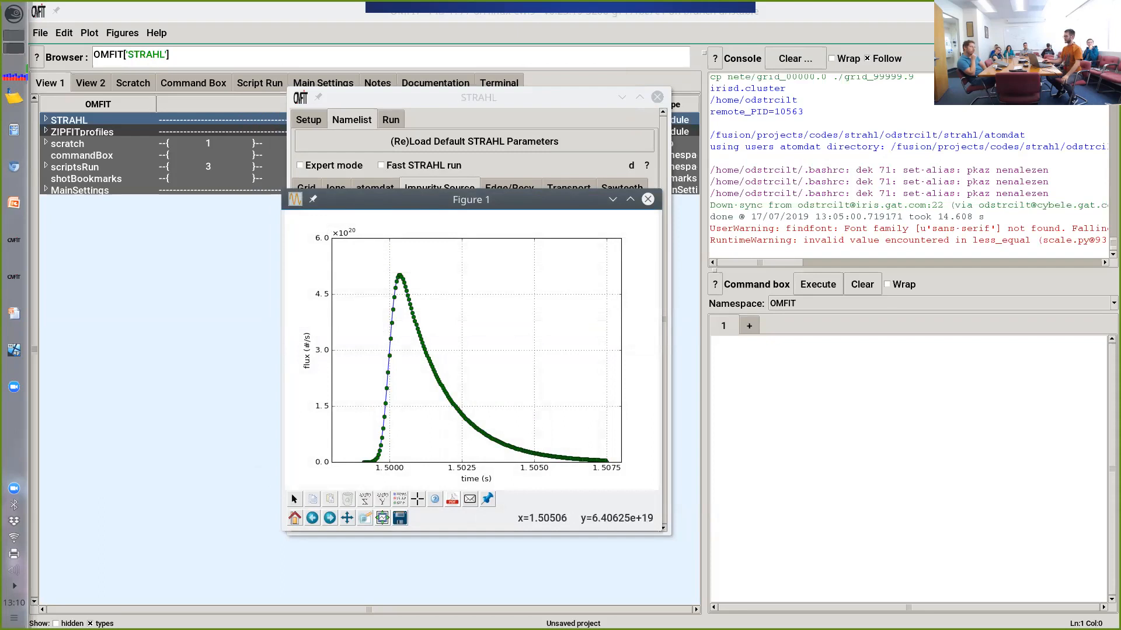
click(648, 199)
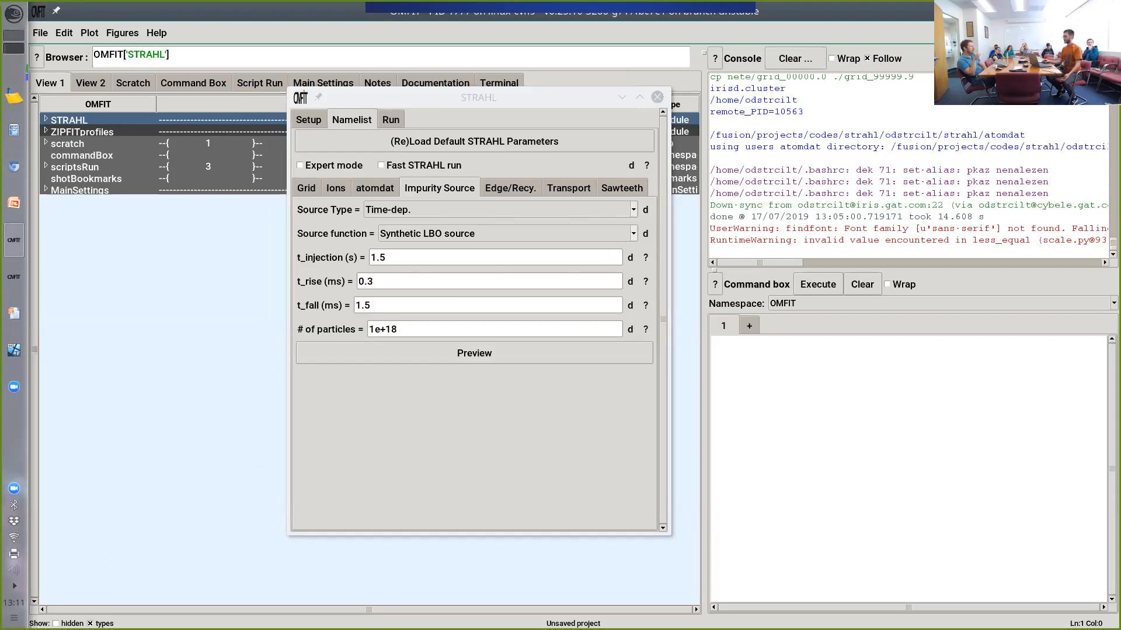
Step: Check the carbon neutrals energy in the ion settings and return to the impurity source settings
click(335, 188)
click(429, 293)
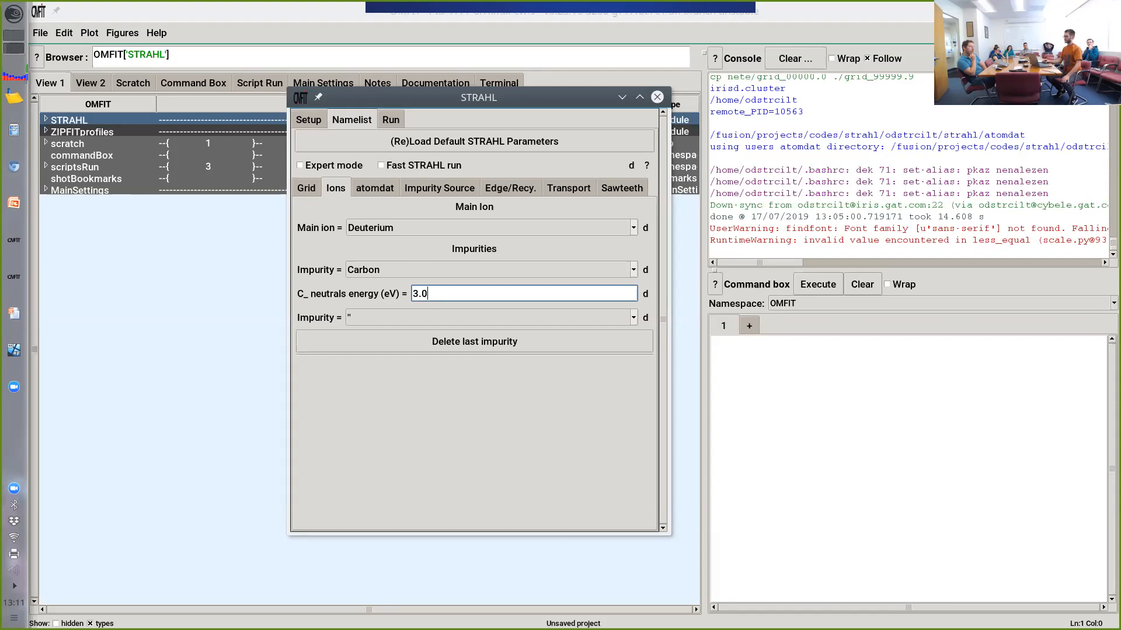
click(440, 188)
key(Right)
key(Left)
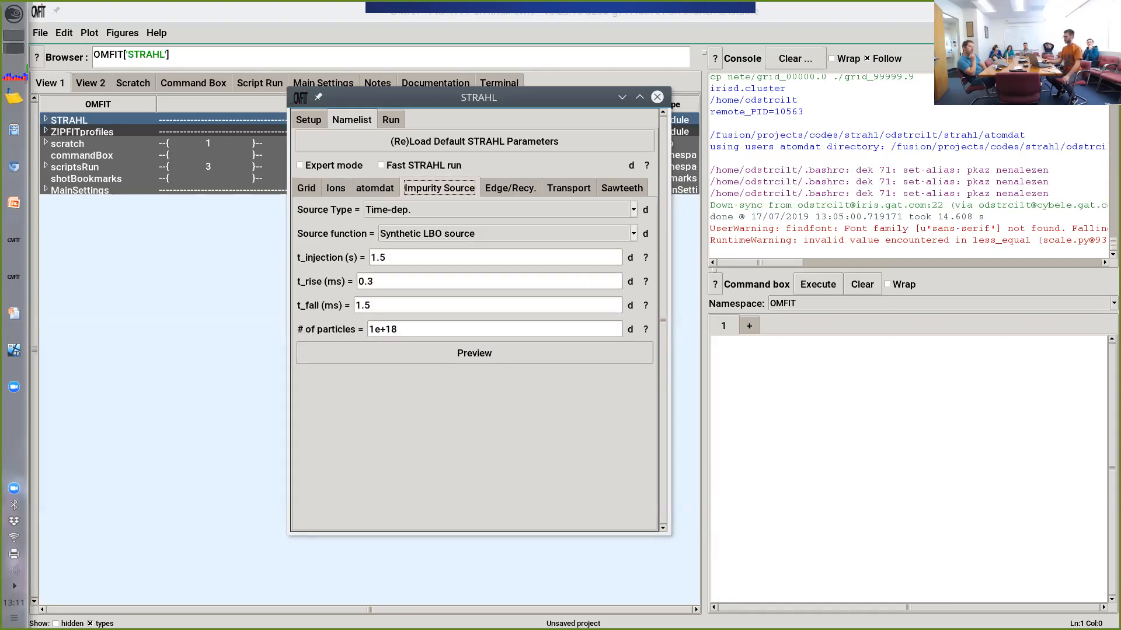
Step: Review the border decay length in the edge and recycling settings, and switch to the PowerPoint slide on the Edge+Recycling model
key(Right)
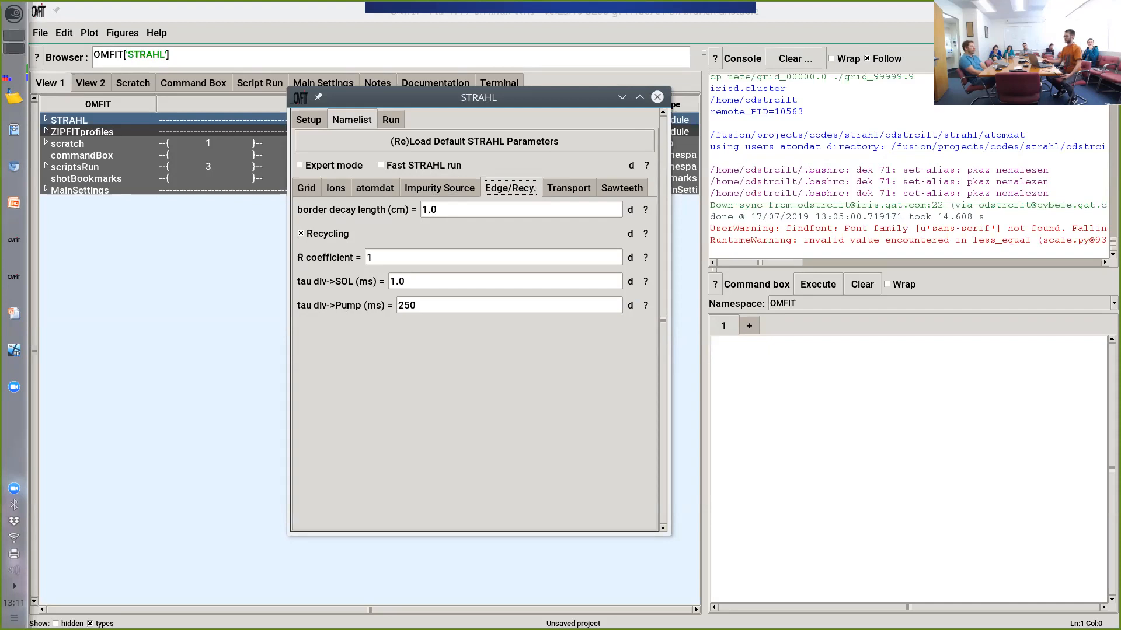
click(439, 209)
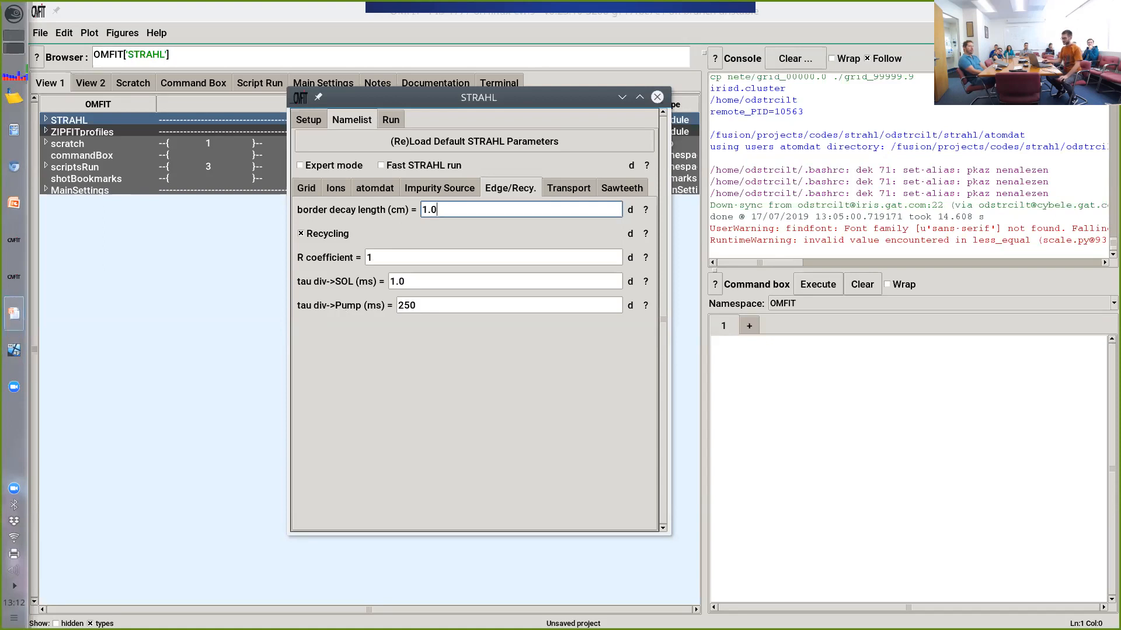
click(14, 313)
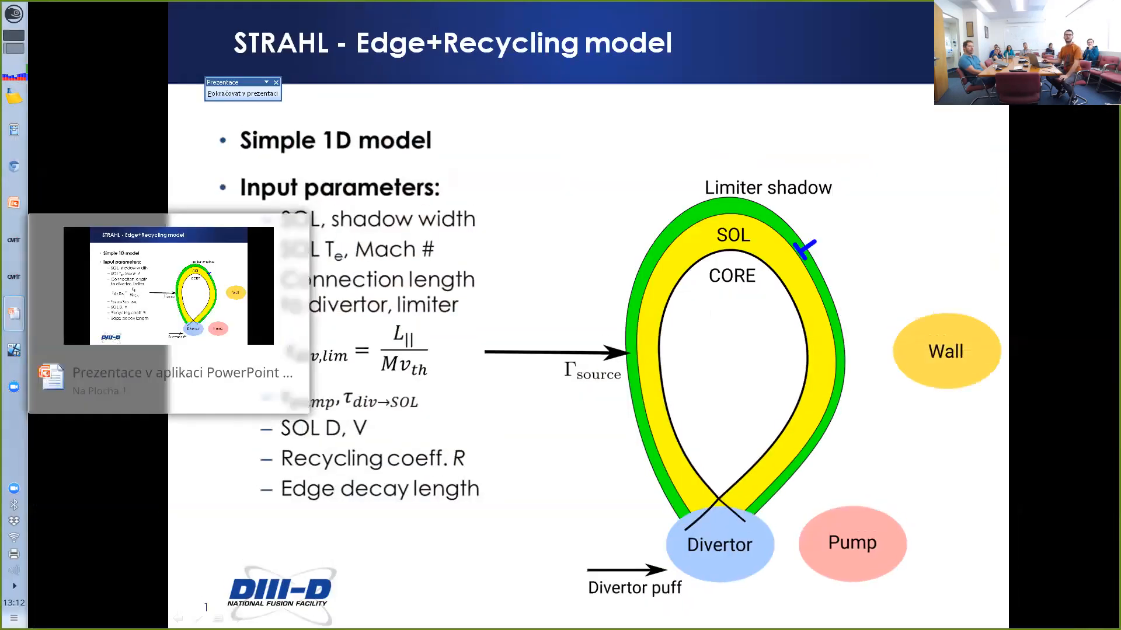
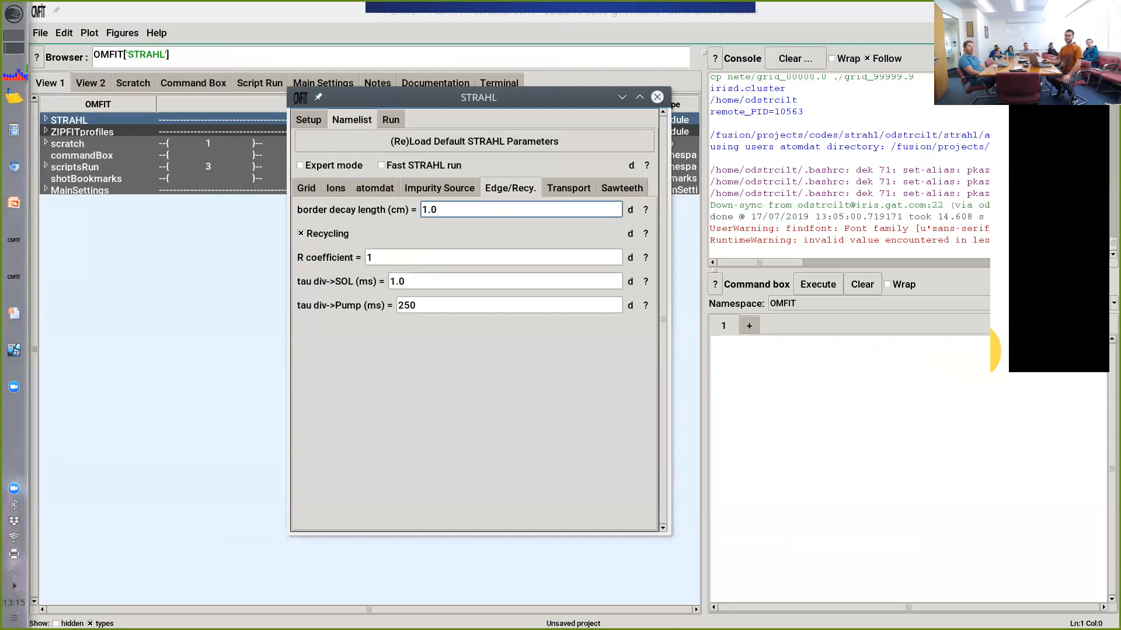
Step: Back in OMFIT, review the recycling R coefficient and the tau div->SOL and tau div->Pump times
click(374, 258)
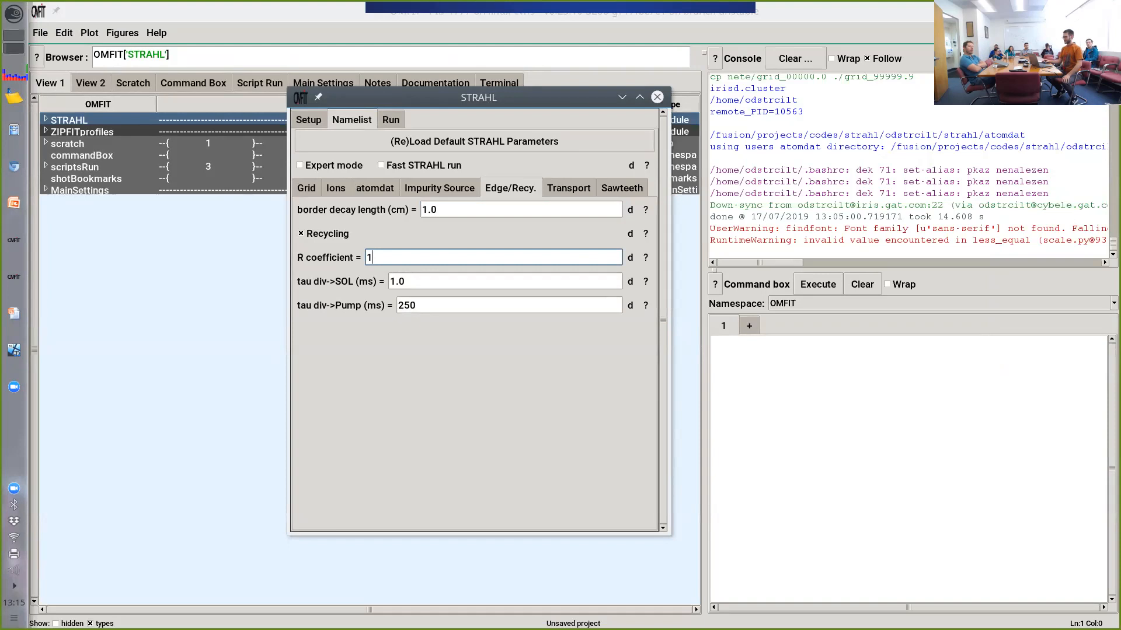
click(407, 281)
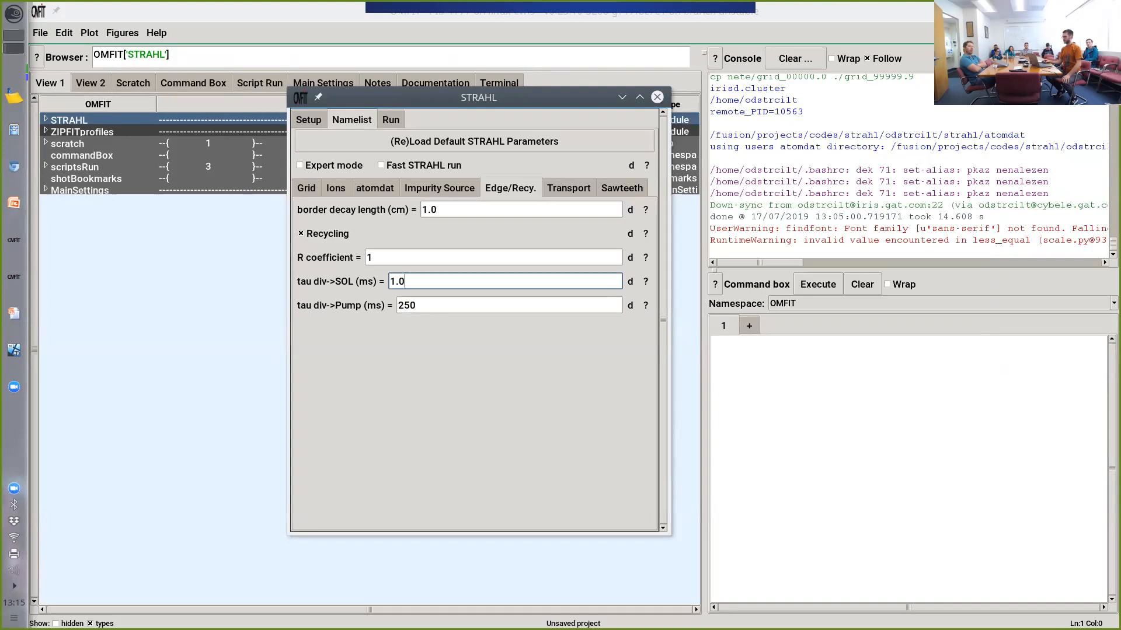
click(416, 305)
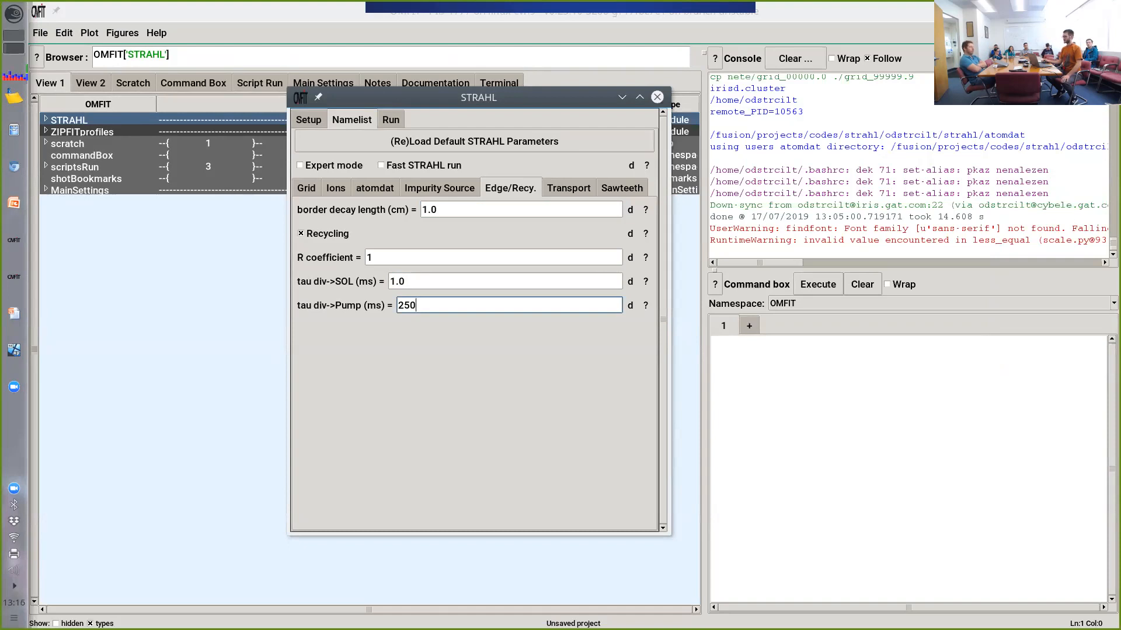
Step: Recheck the recycling R coefficient and the tau div->SOL and tau div->Pump times in the edge and recycling settings
click(568, 188)
key(Left)
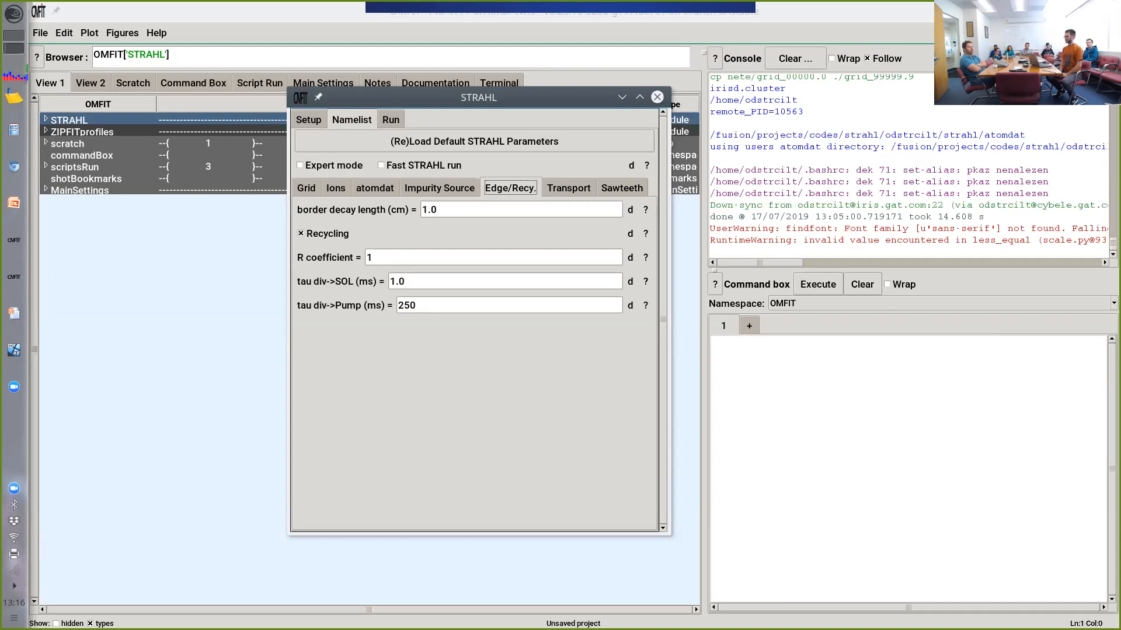
click(373, 257)
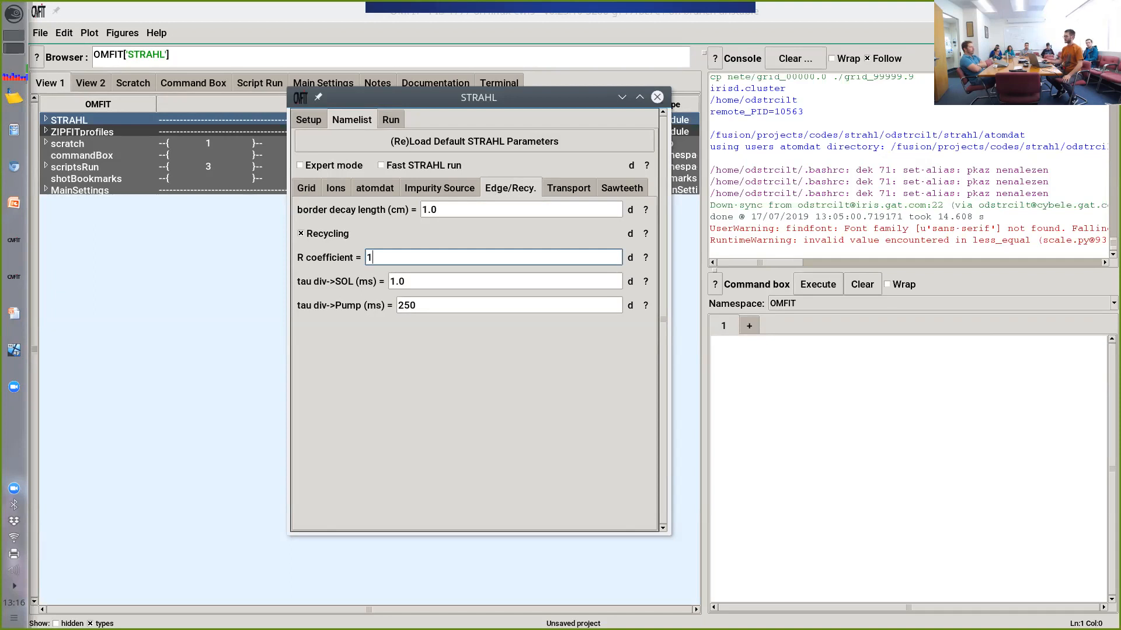
click(417, 306)
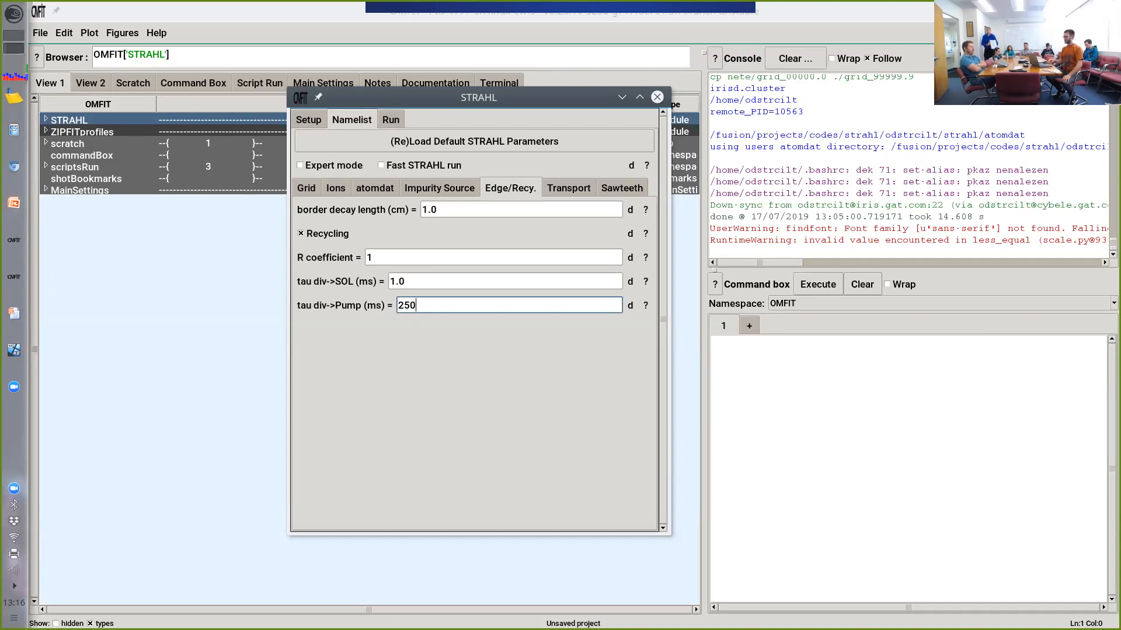
click(406, 281)
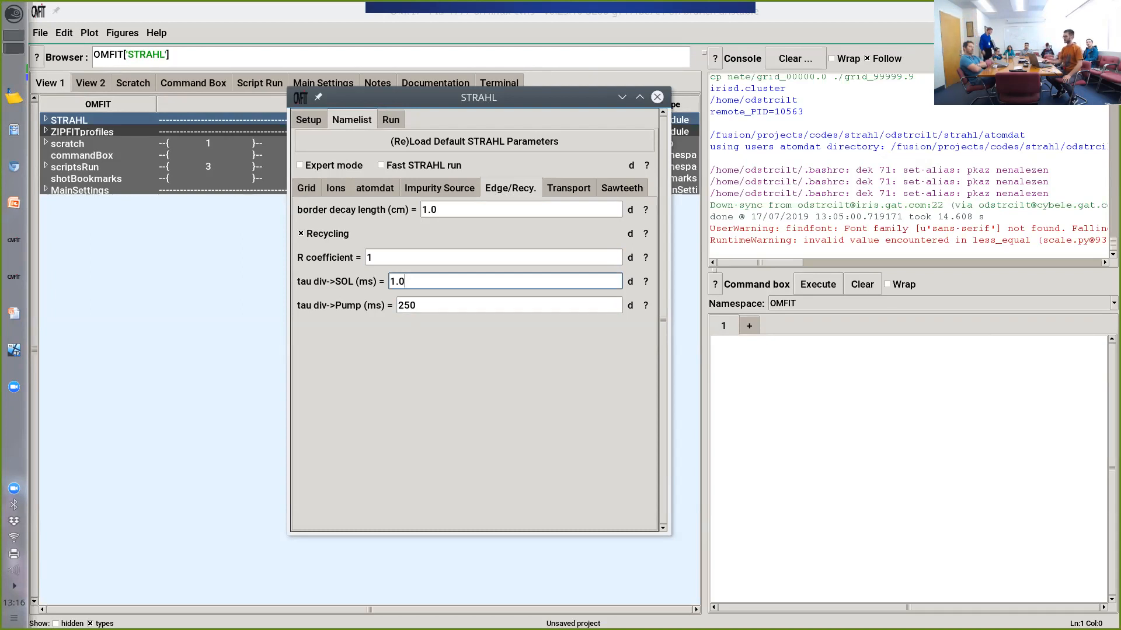
click(426, 305)
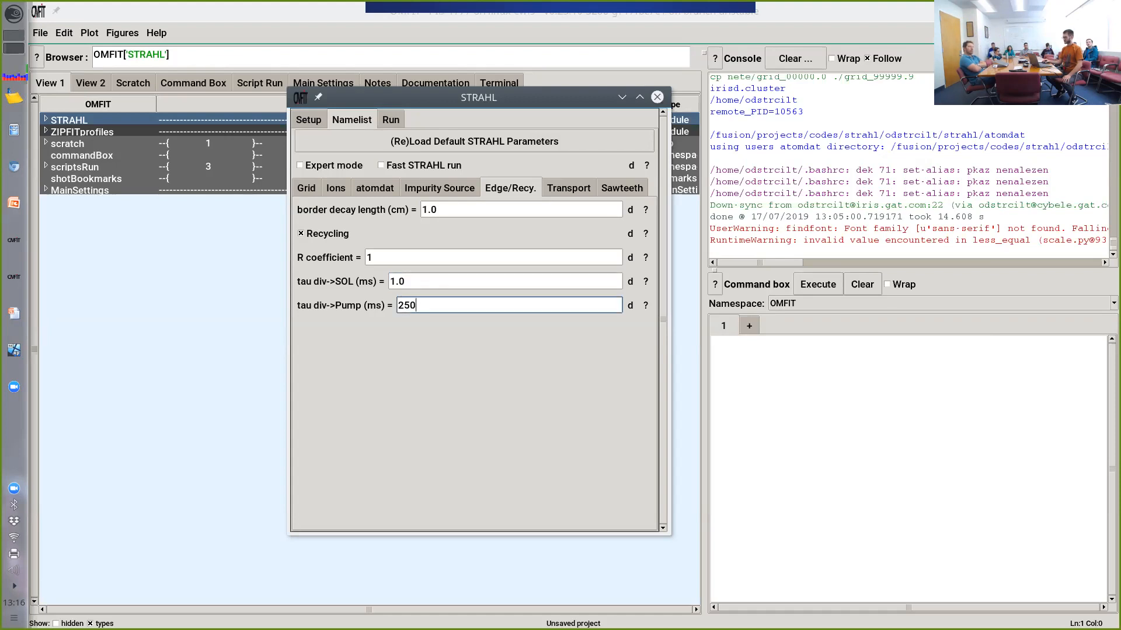
Step: Open the transport settings and review the NEOART neoclassical transport options, keeping it Off
click(568, 188)
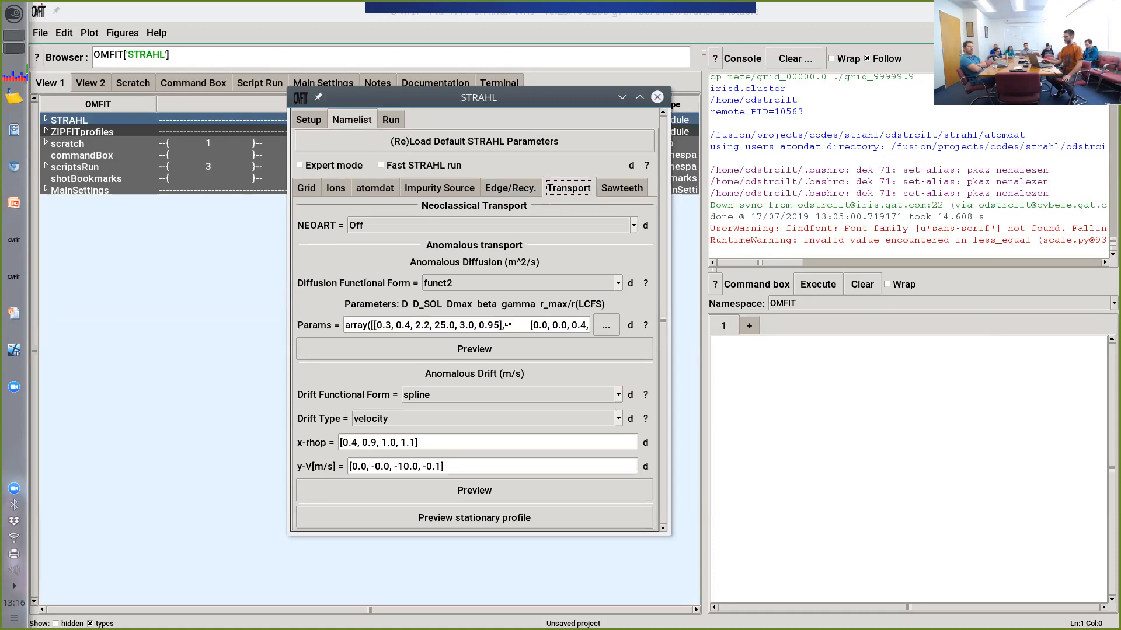
click(492, 225)
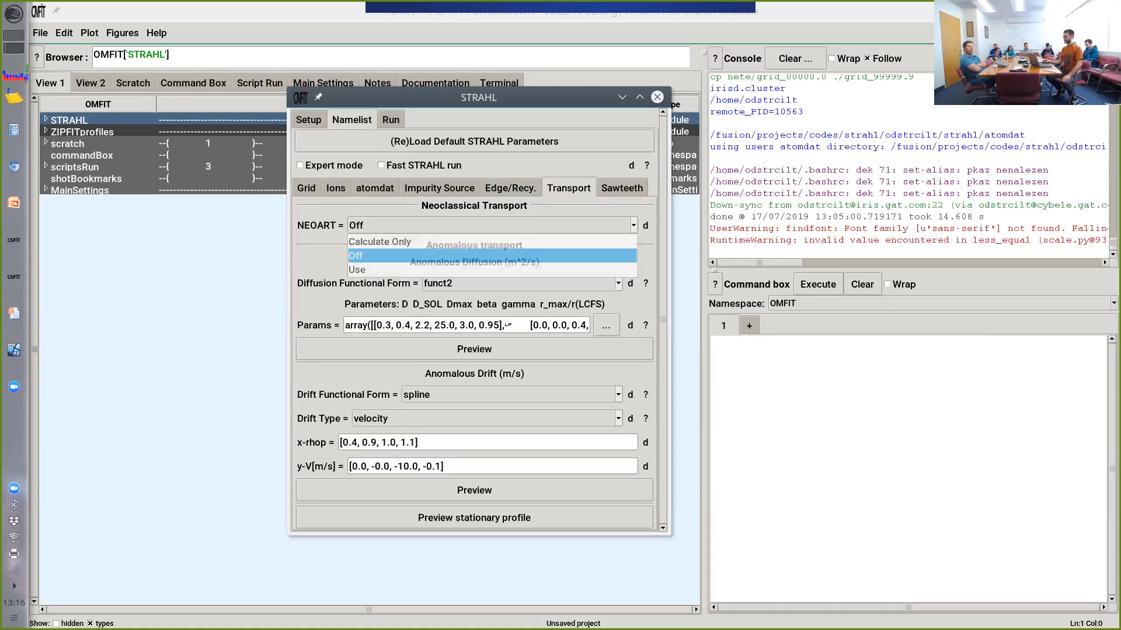
key(Down)
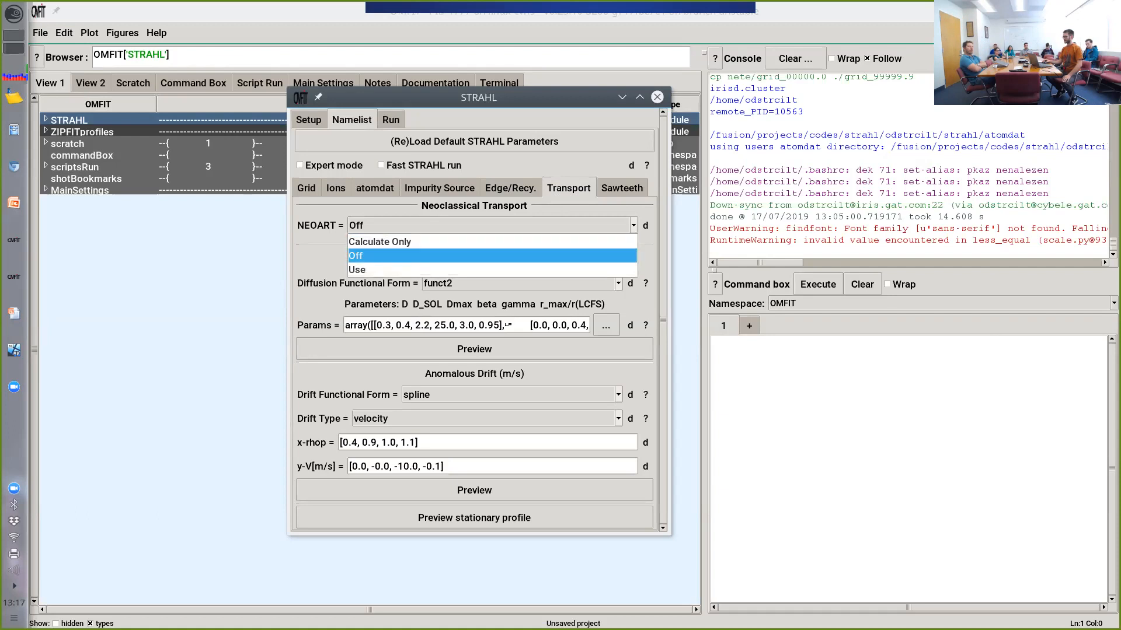
key(Up)
key(Down)
key(Return)
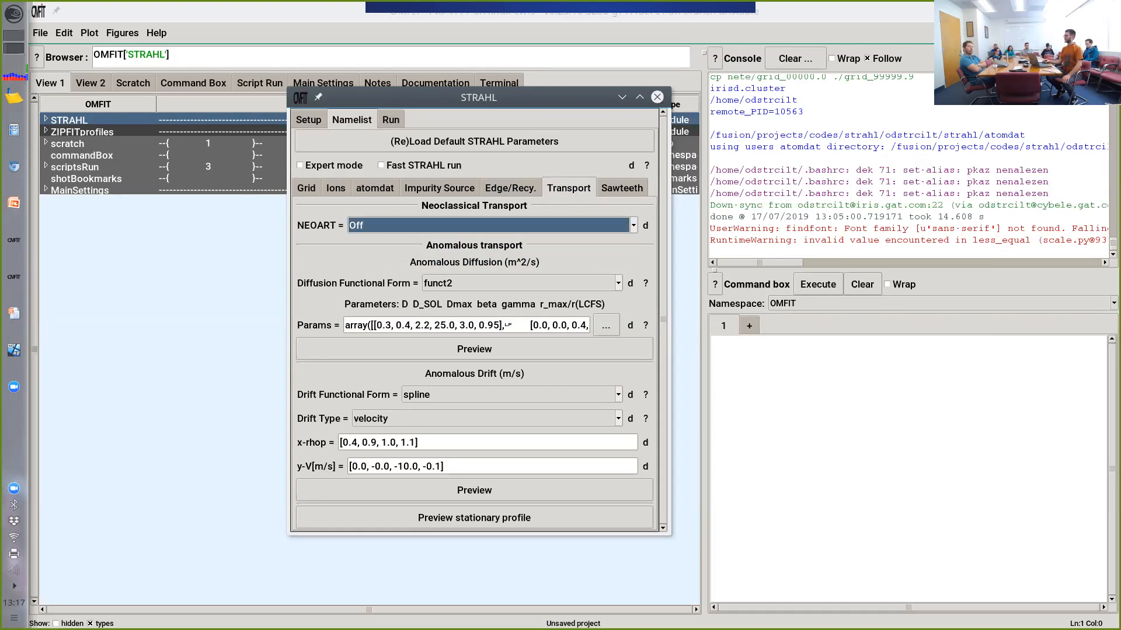
Step: Set the diffusion functional form to linear interpolation, preview the D profile from its x-rhop and y-D points, and close the plot
click(618, 283)
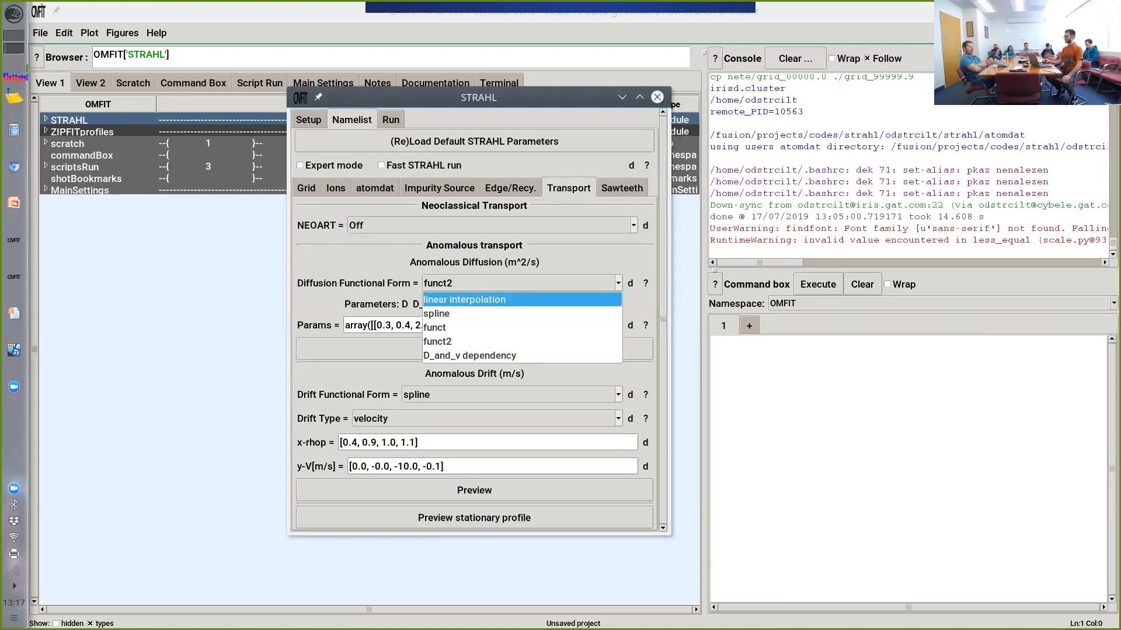
key(Return)
click(352, 307)
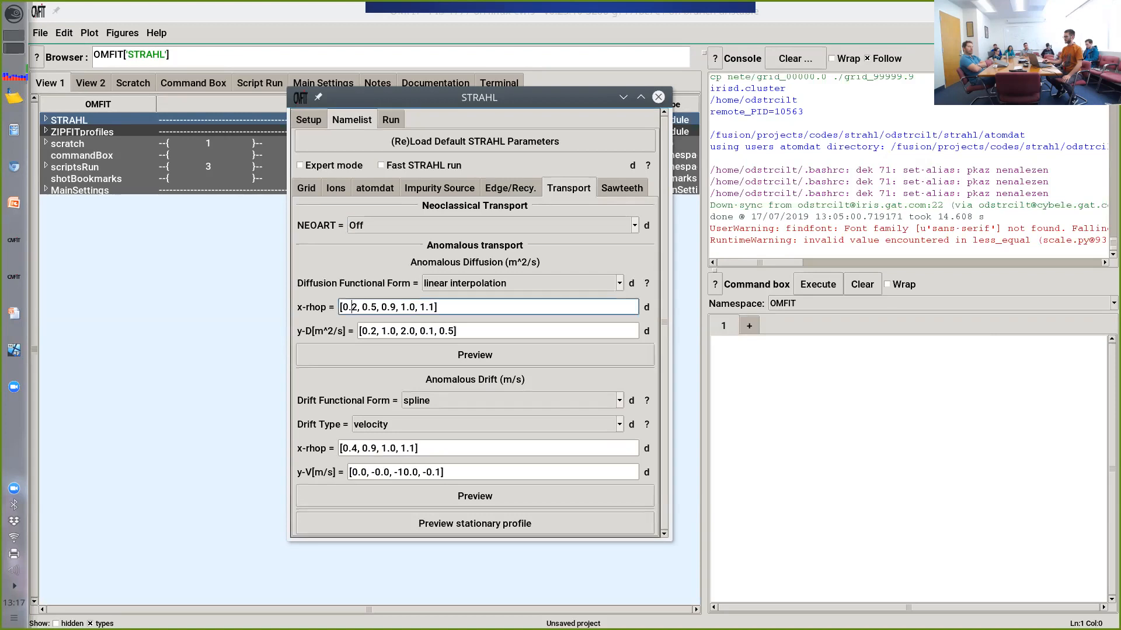
click(416, 331)
click(435, 355)
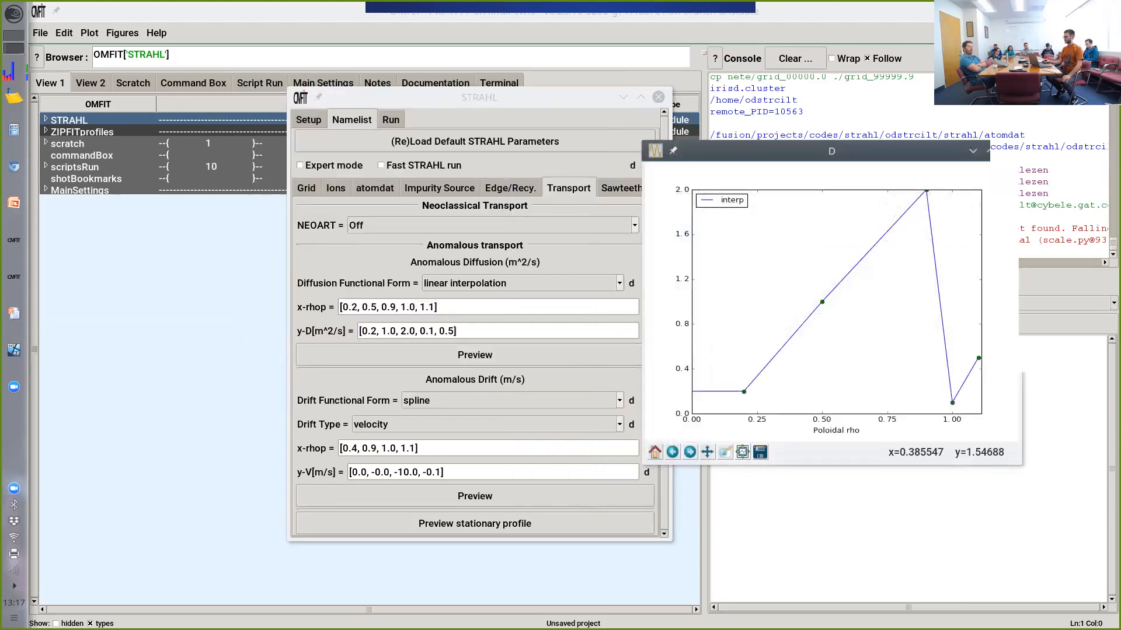
drag(817, 152, 746, 219)
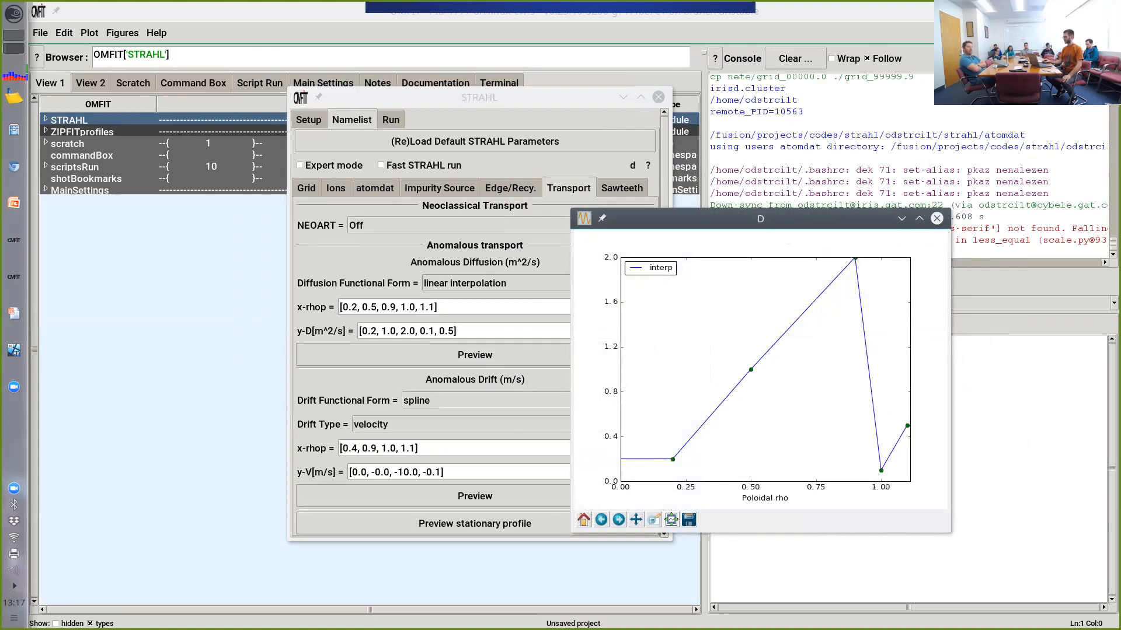
click(937, 218)
Step: Switch the diffusion functional form to spline, preview the D profile and close the plot
click(520, 283)
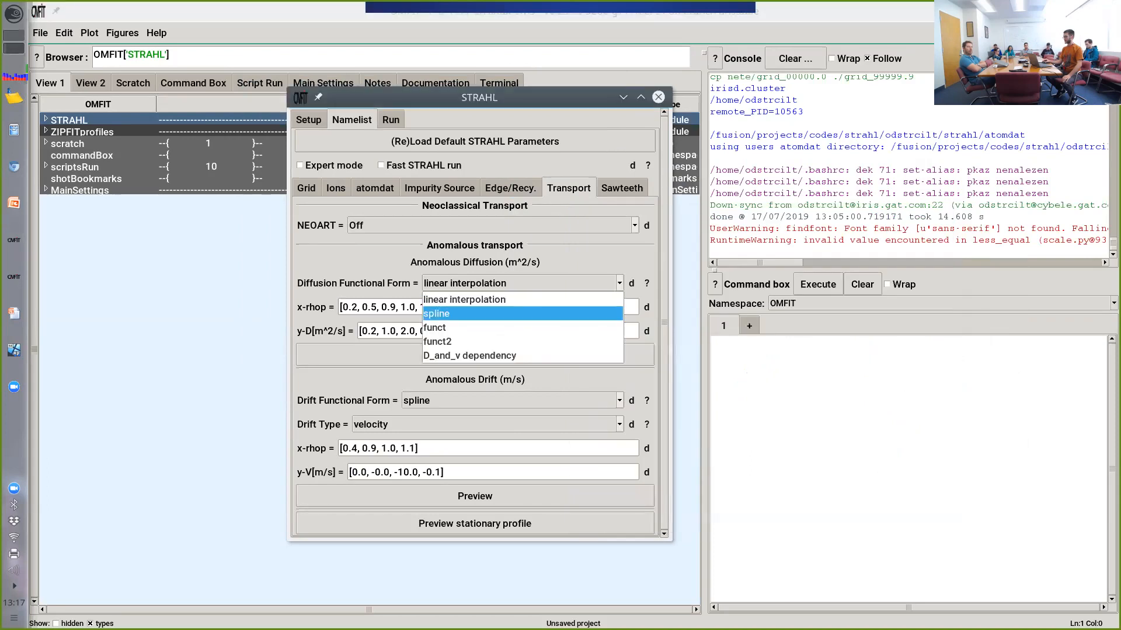
click(519, 314)
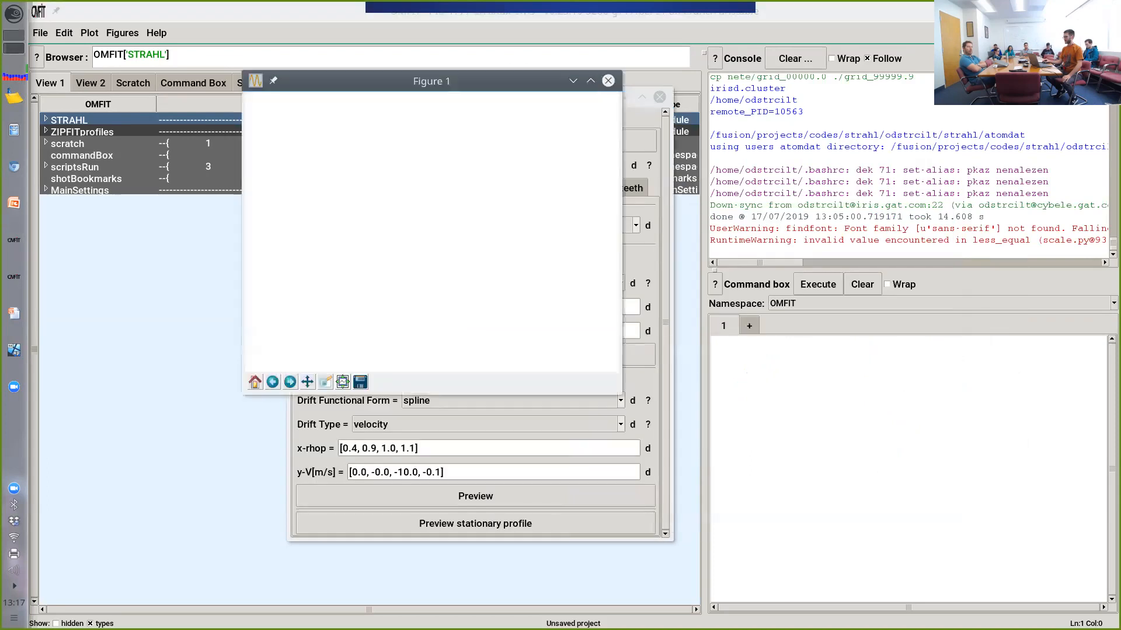
drag(432, 81, 703, 242)
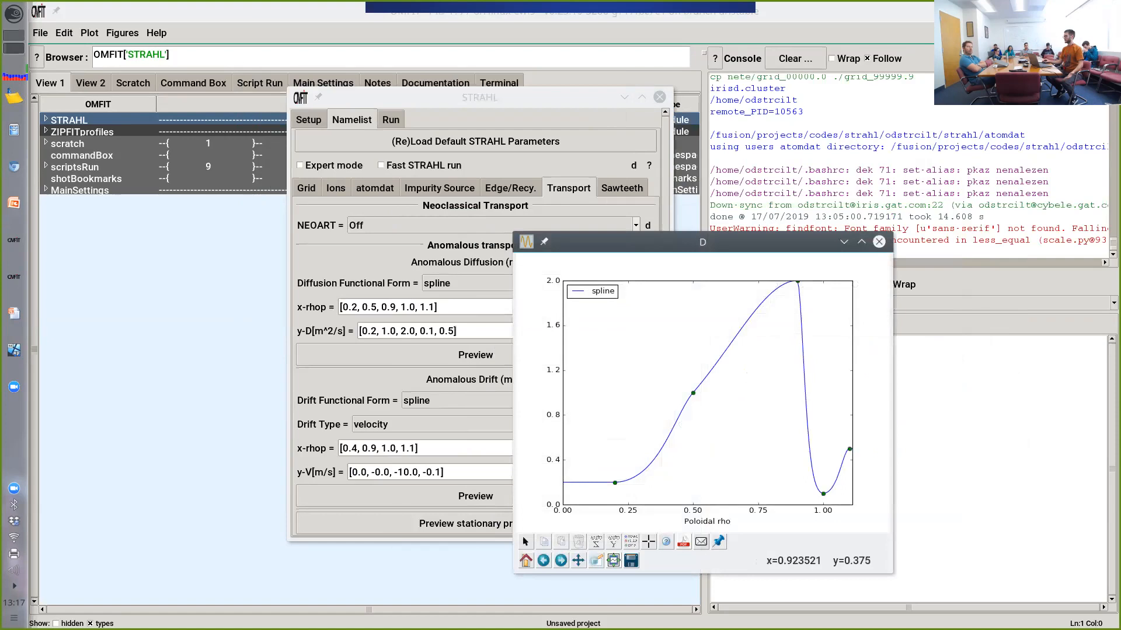
click(879, 242)
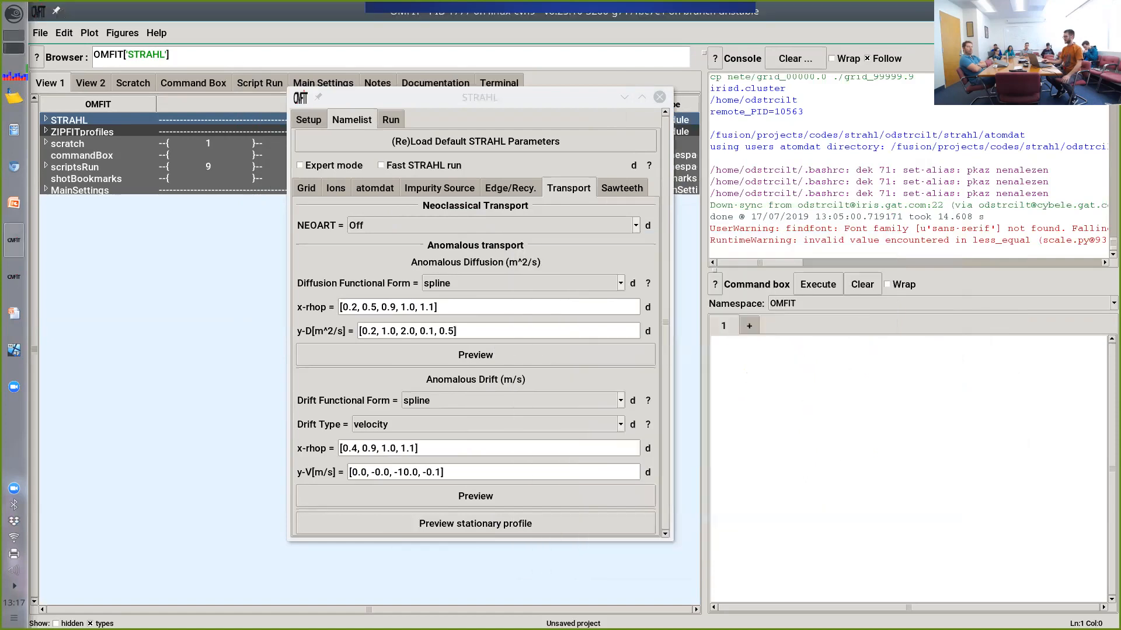
Step: Set the diffusion functional form to funct and preview the resulting D profile
click(522, 283)
click(465, 328)
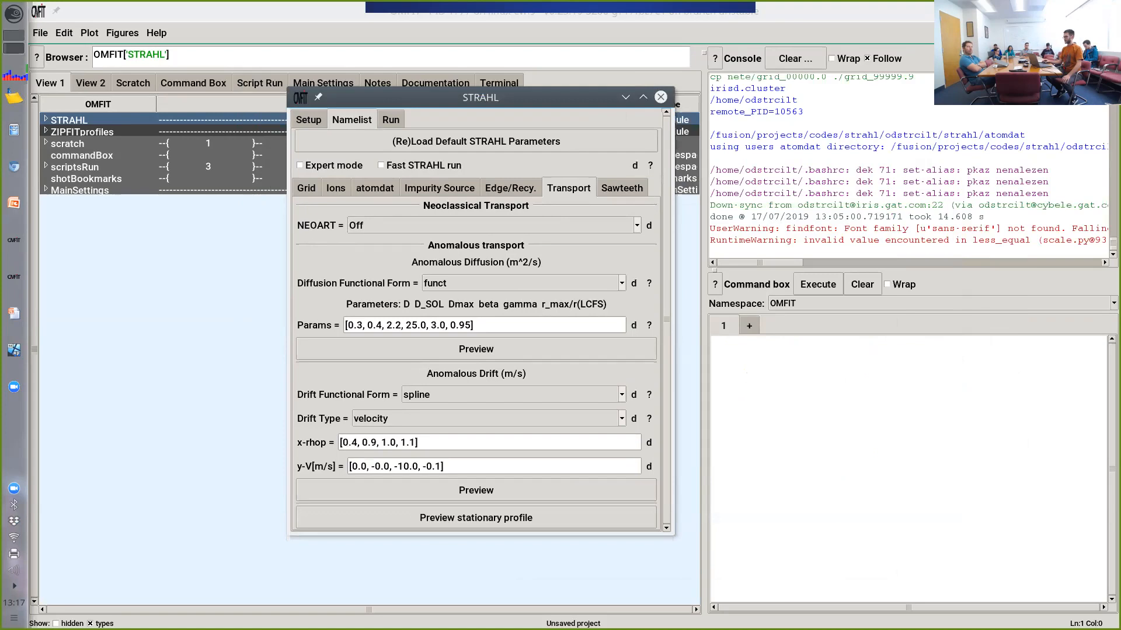
click(476, 349)
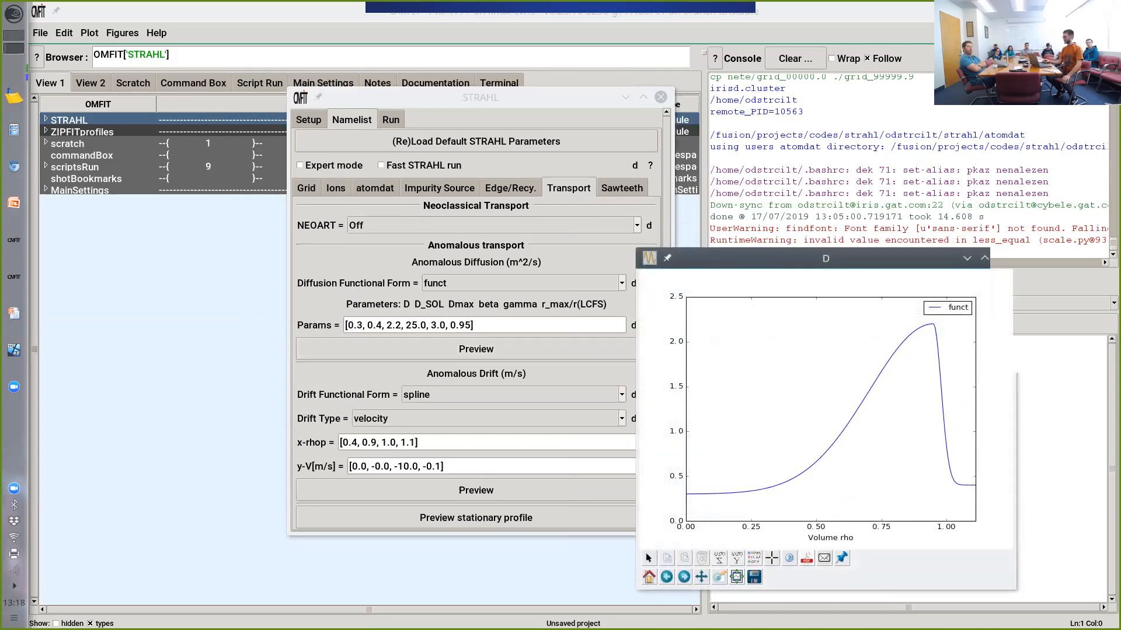
Step: Place the STRAHL settings beside the D plot and examine how each funct parameter, from D to r_max/r(LCFS), relates to the curve
click(357, 325)
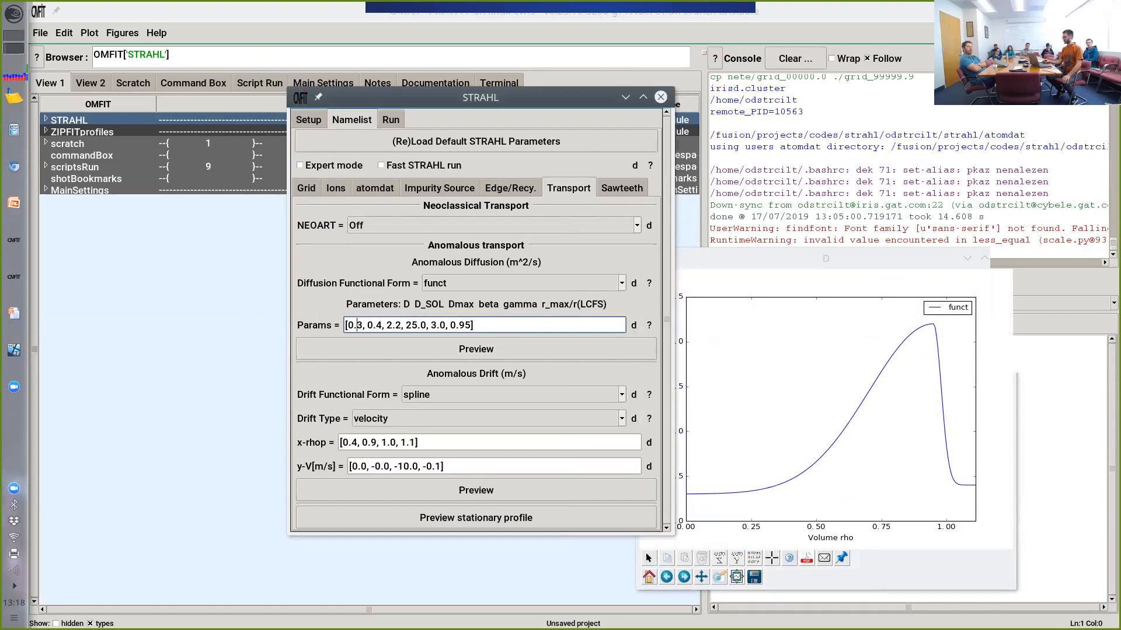
drag(514, 97, 424, 92)
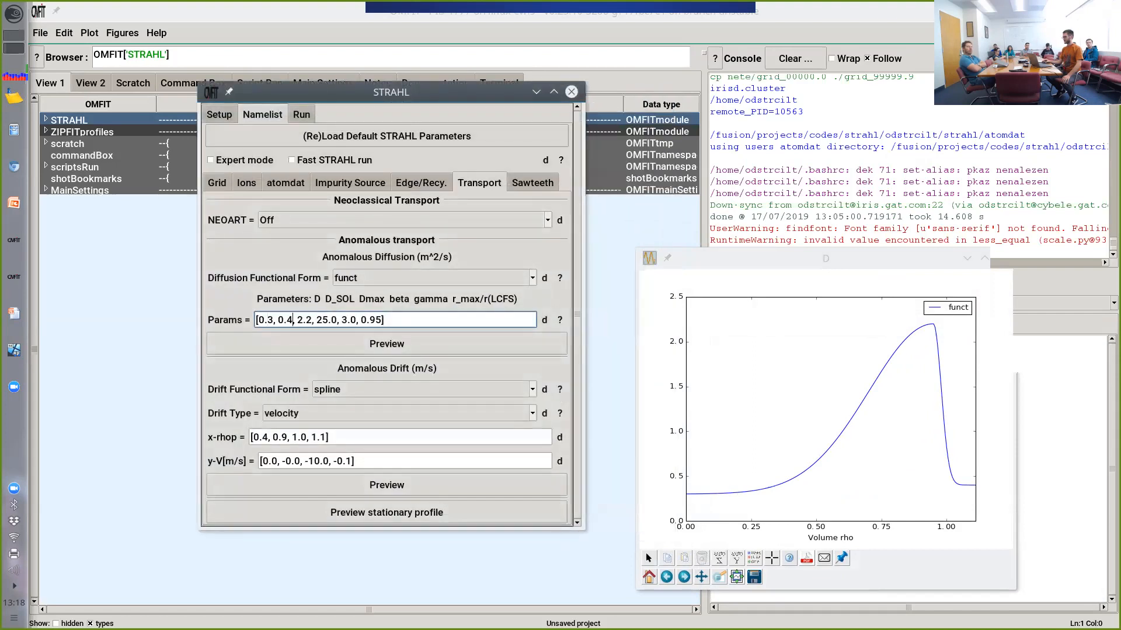
click(966, 486)
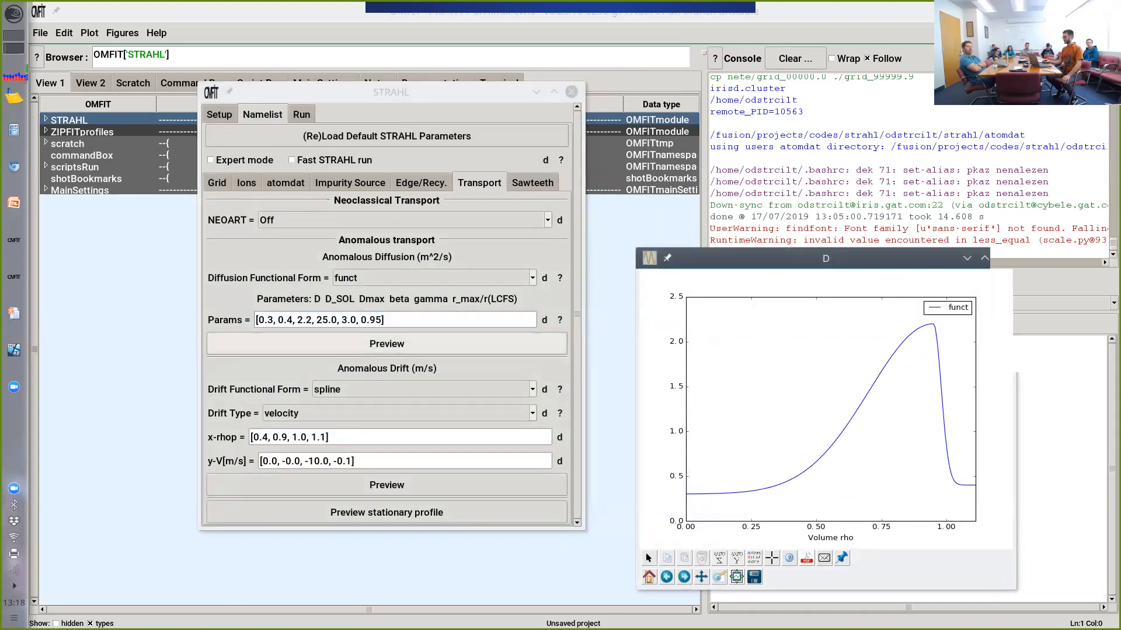
click(298, 320)
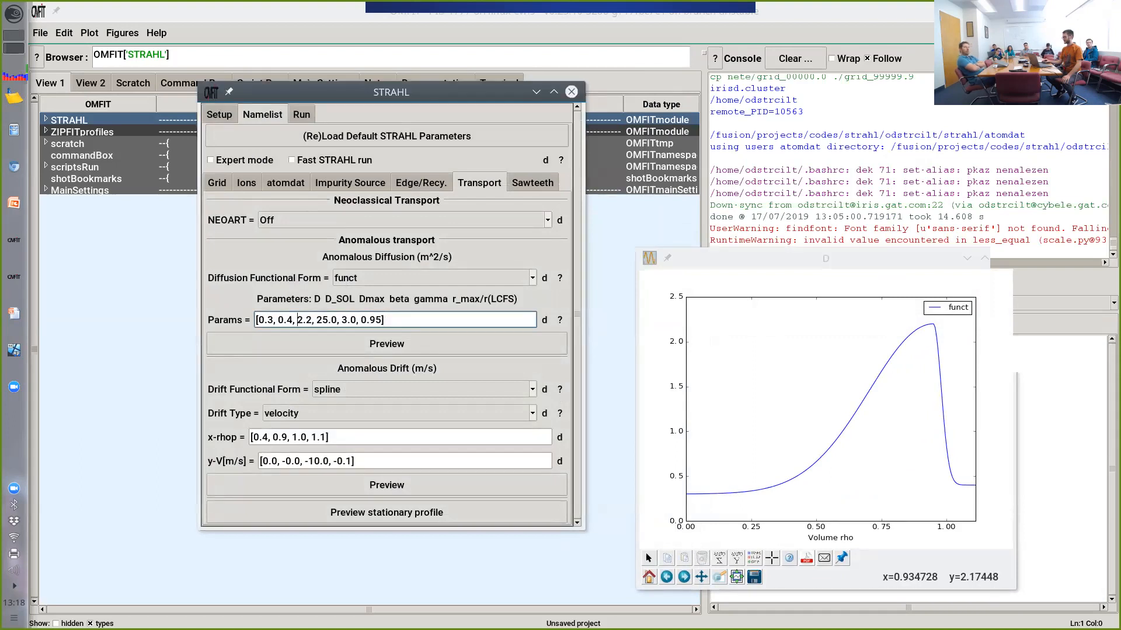
double_click(320, 320)
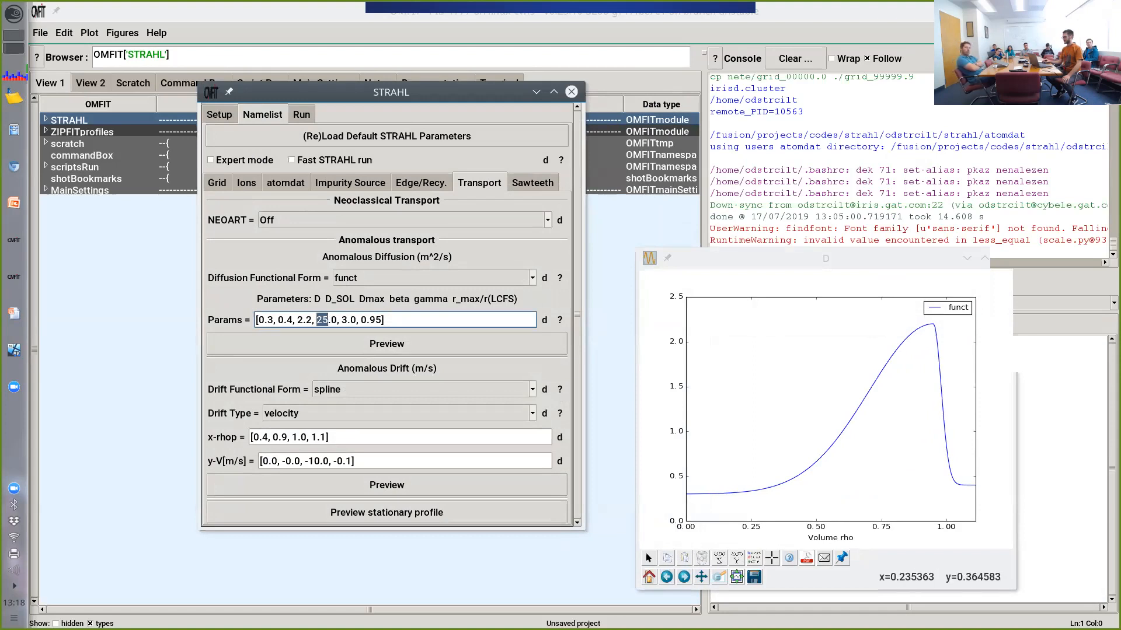
click(342, 320)
drag(342, 320, 349, 320)
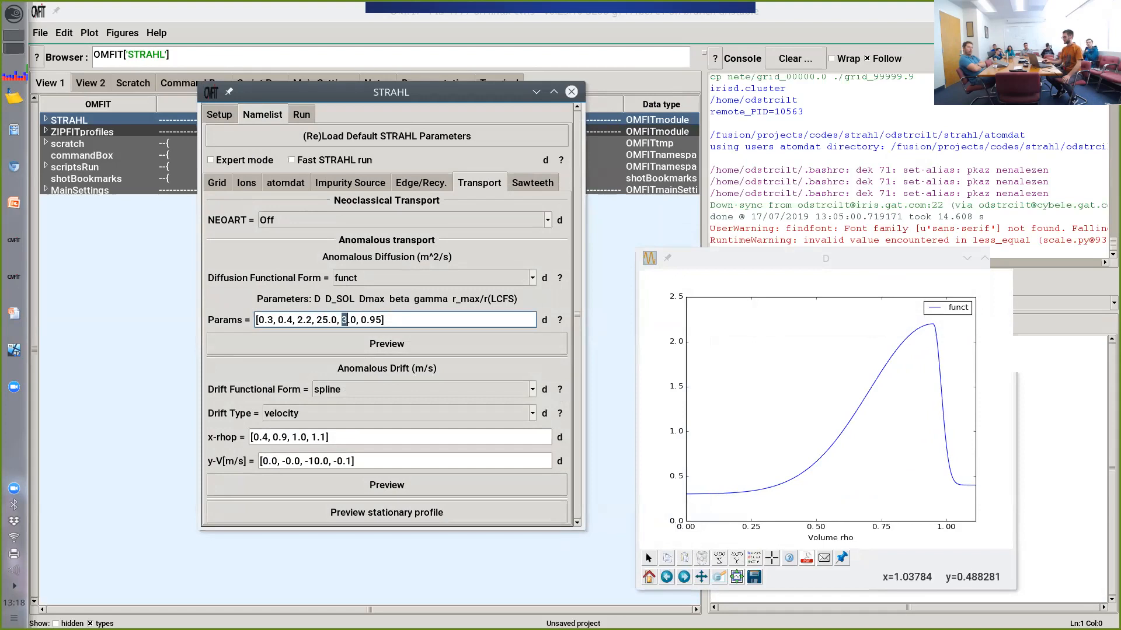
drag(369, 320, 382, 320)
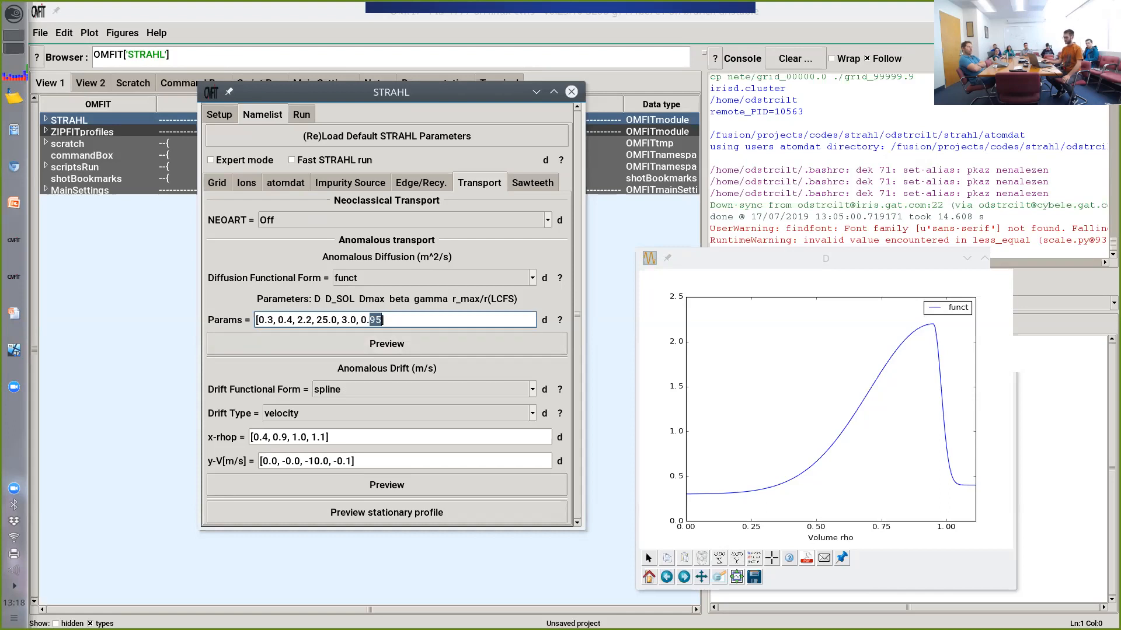
Step: Review the available functional forms for the anomalous drift and the anomalous diffusion, including D_and_v dependency
click(424, 390)
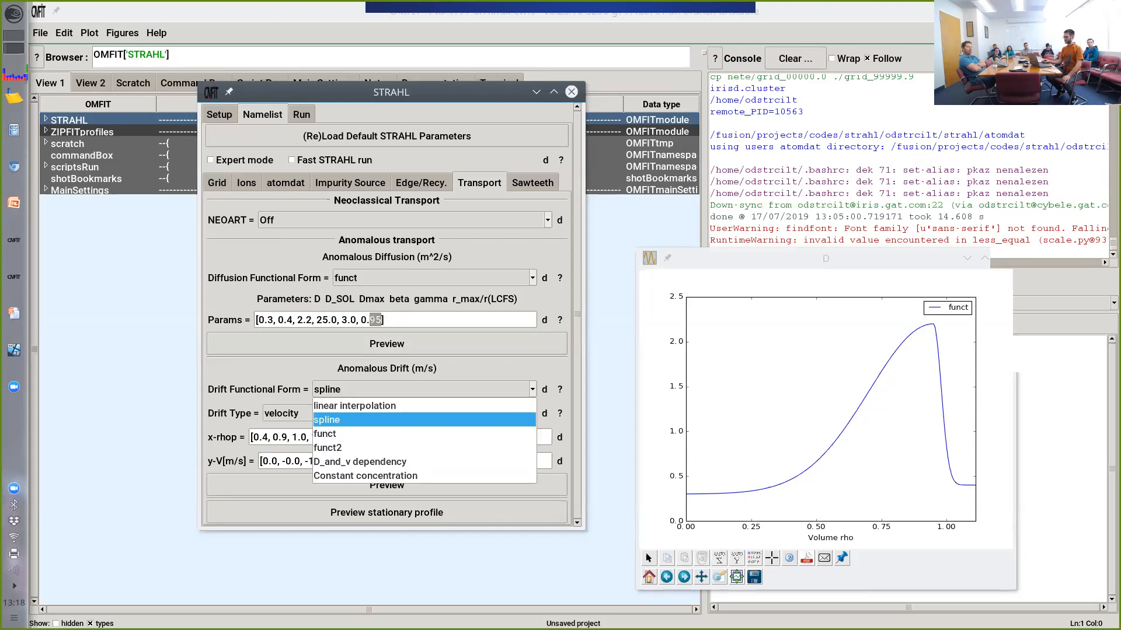
key(Escape)
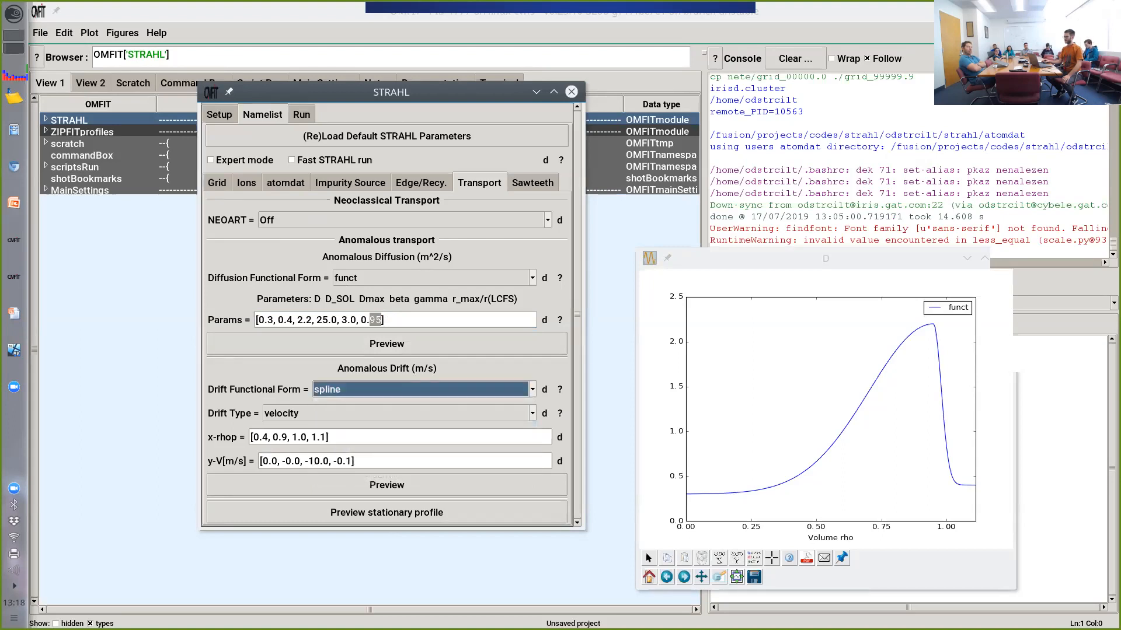
click(532, 390)
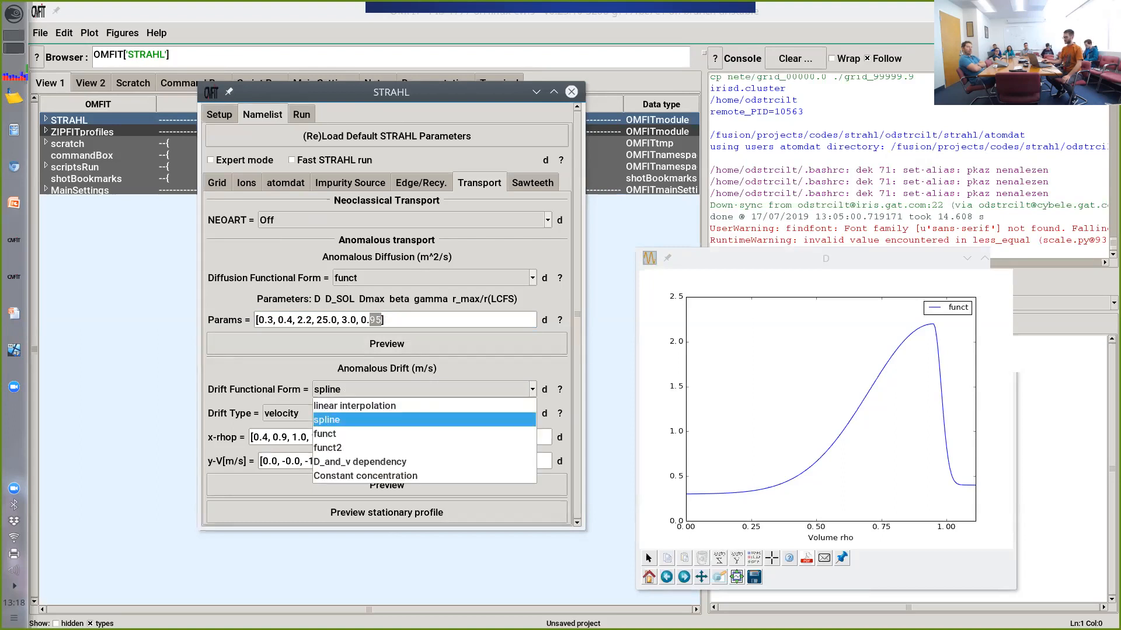
click(435, 278)
click(434, 278)
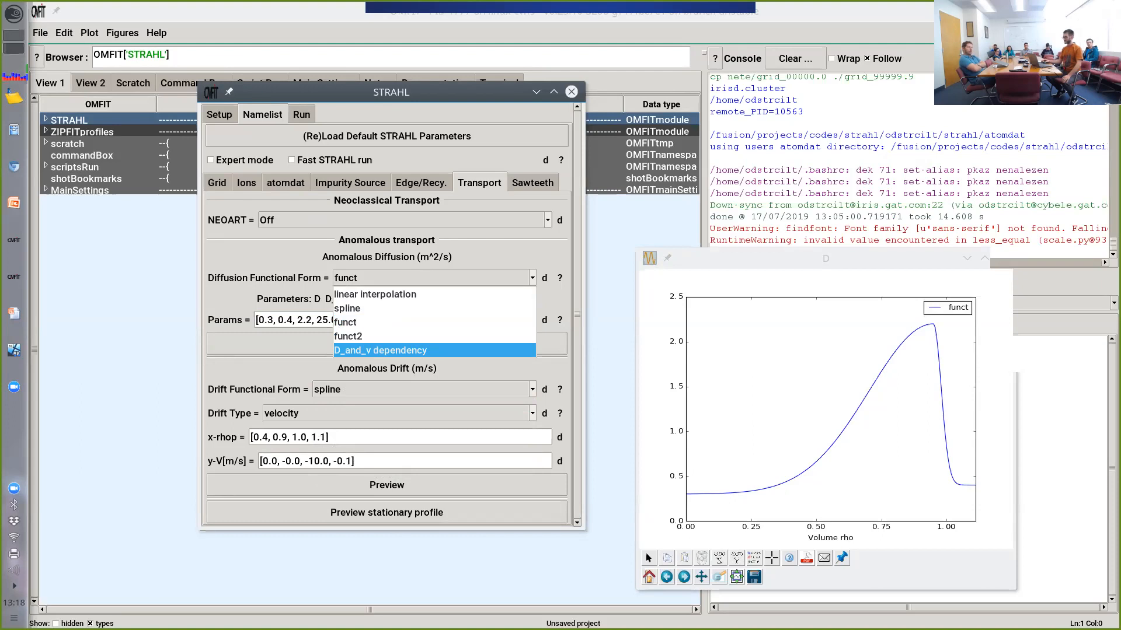
Step: Set the anomalous drift functional form to Constant concentration
click(533, 390)
click(532, 389)
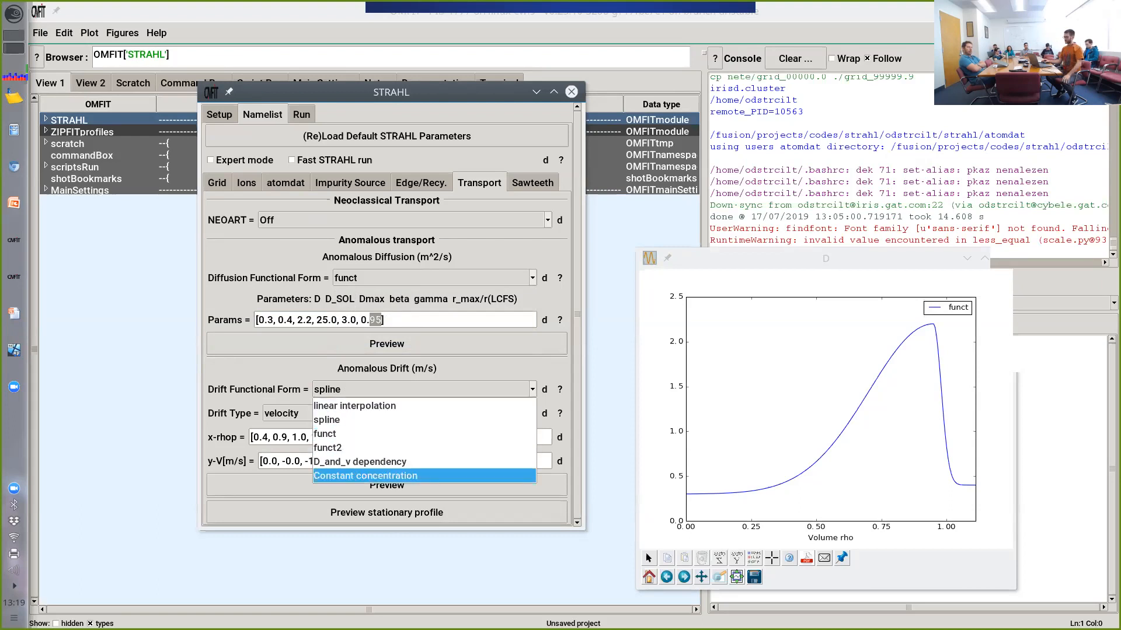
click(386, 476)
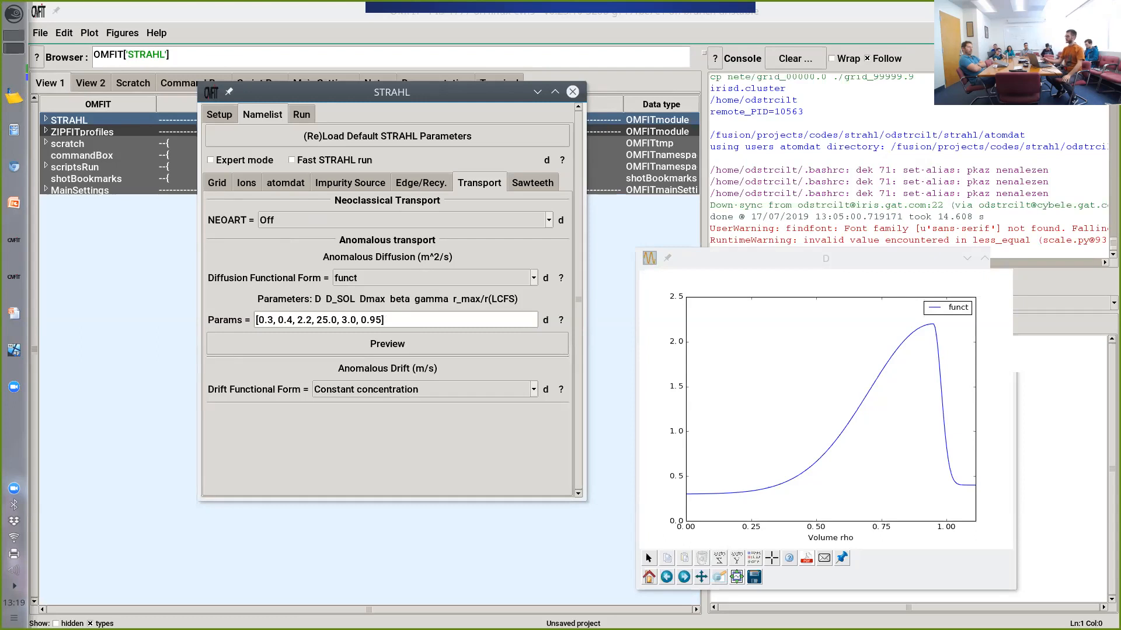
Step: Switch the drift functional form to funct to show its parameters, and return it to spline
click(350, 390)
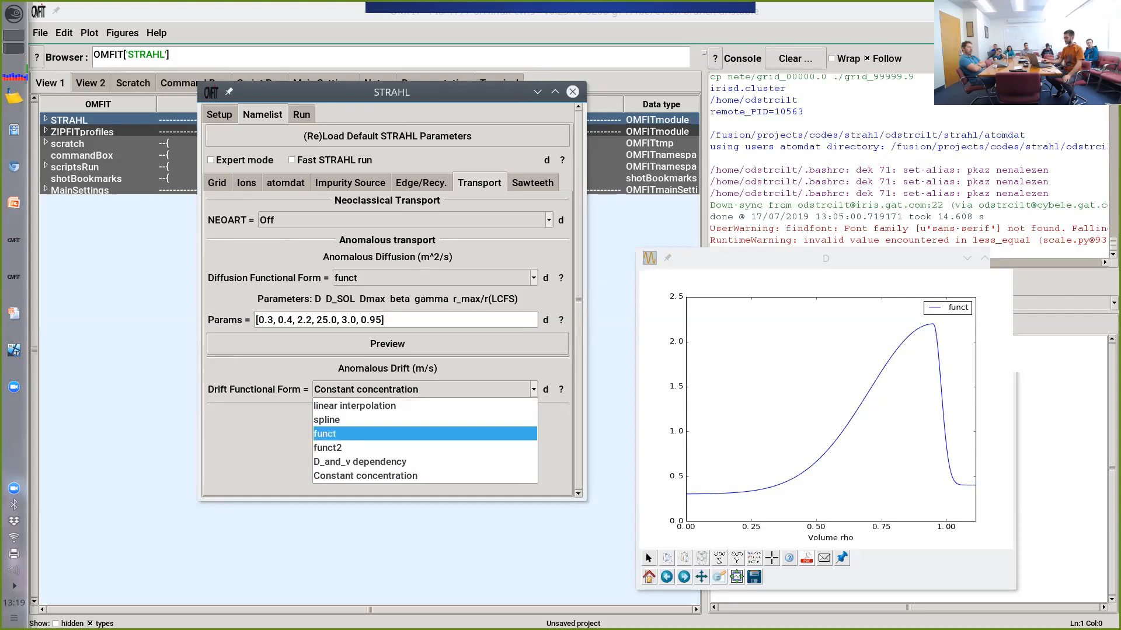
click(324, 434)
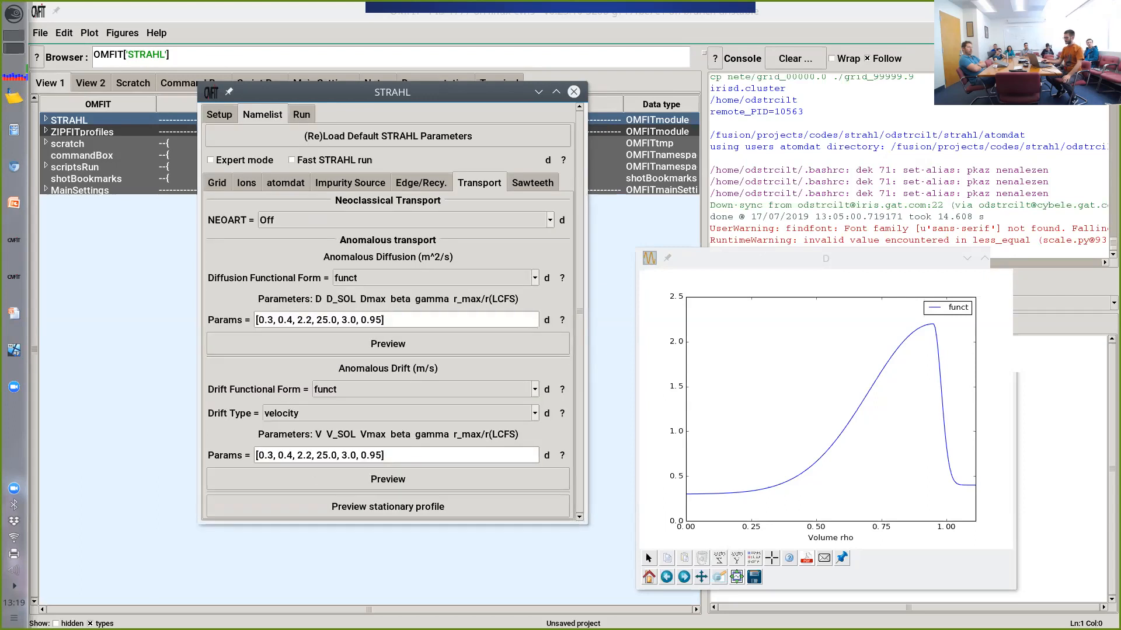
click(424, 389)
click(409, 420)
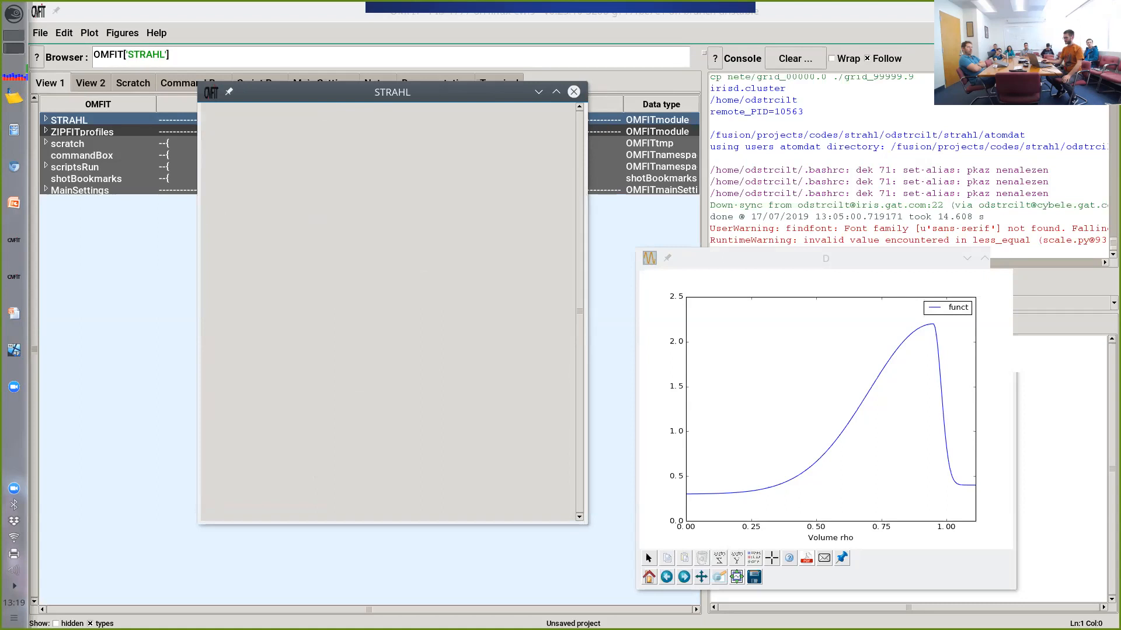
Step: Keep velocity as the anomalous drift type, then preview the spline drift profile and pan its plot to show the zero line
click(397, 414)
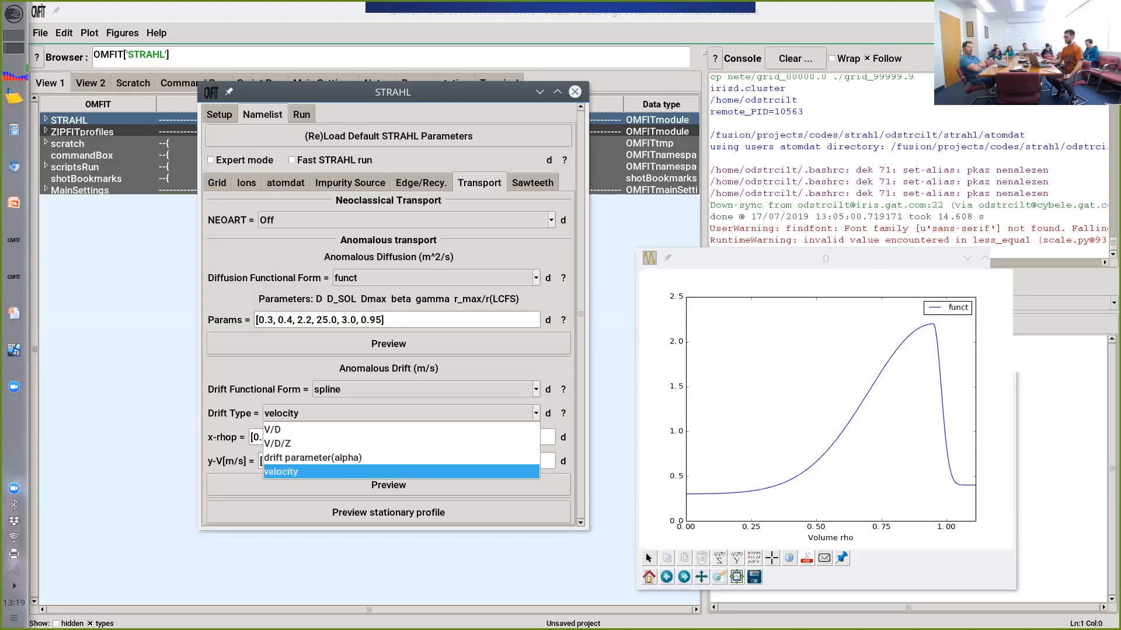
click(281, 472)
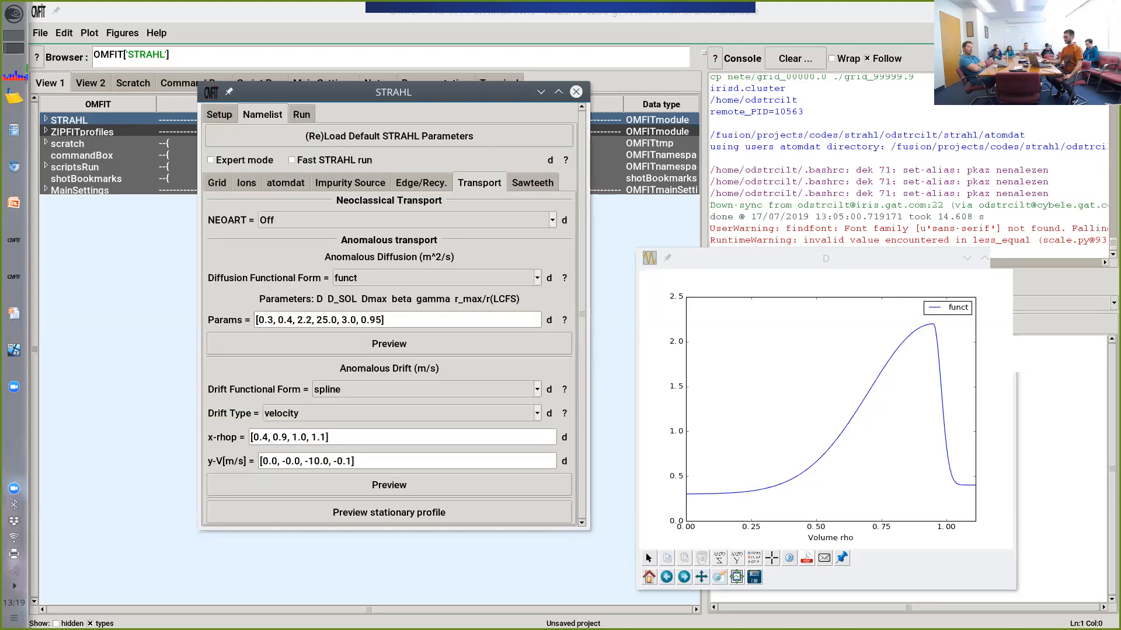
click(389, 485)
drag(403, 94, 649, 126)
click(568, 445)
drag(699, 237, 698, 269)
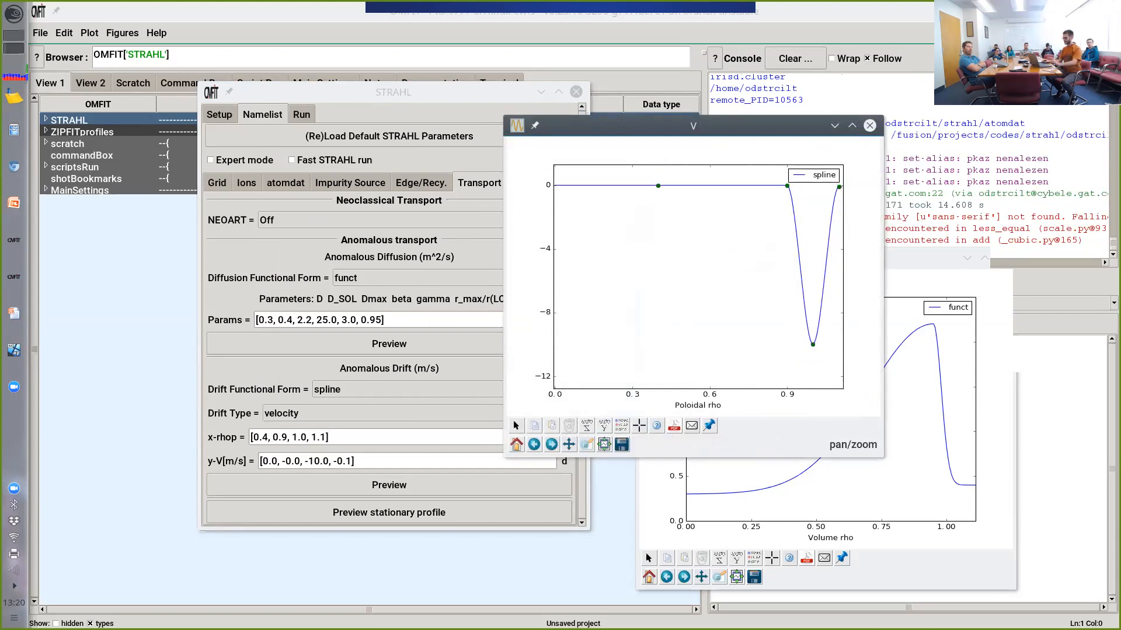
Step: Set the first y-V spline value to -5 m/s and preview the anomalous drift profile again next to the settings
click(277, 461)
double_click(270, 461)
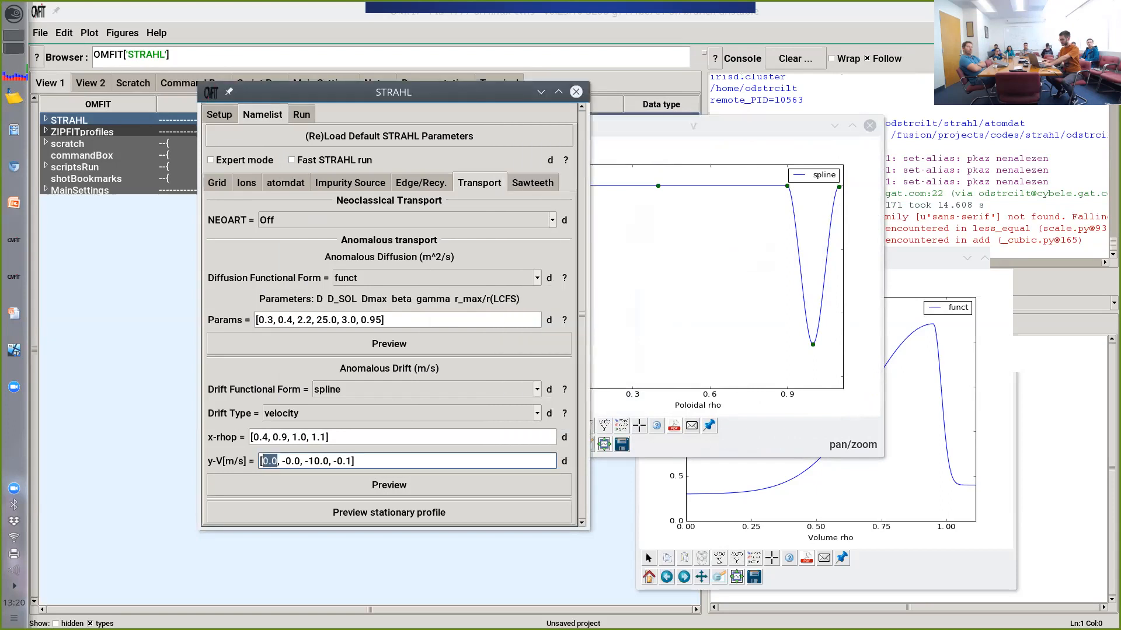
text(-5)
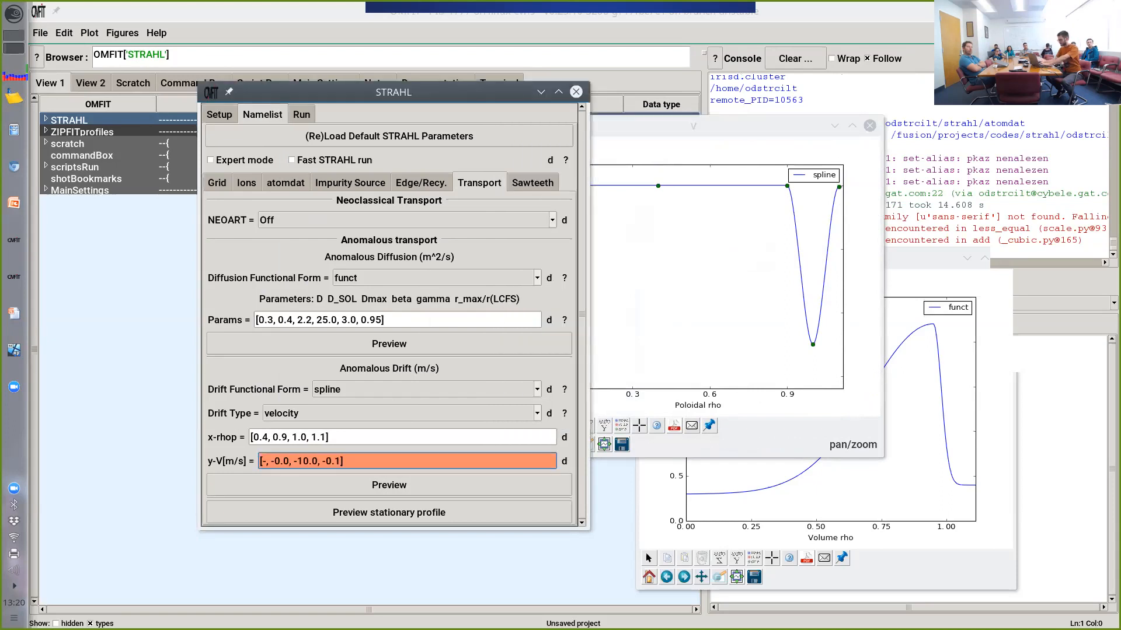
key(Return)
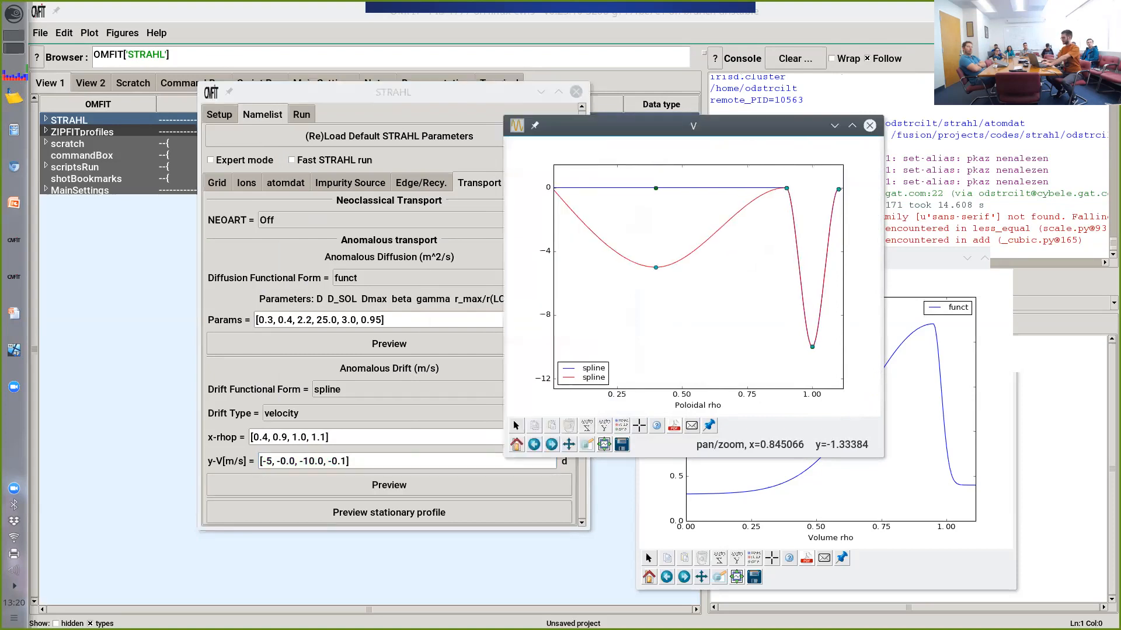
drag(797, 278, 794, 277)
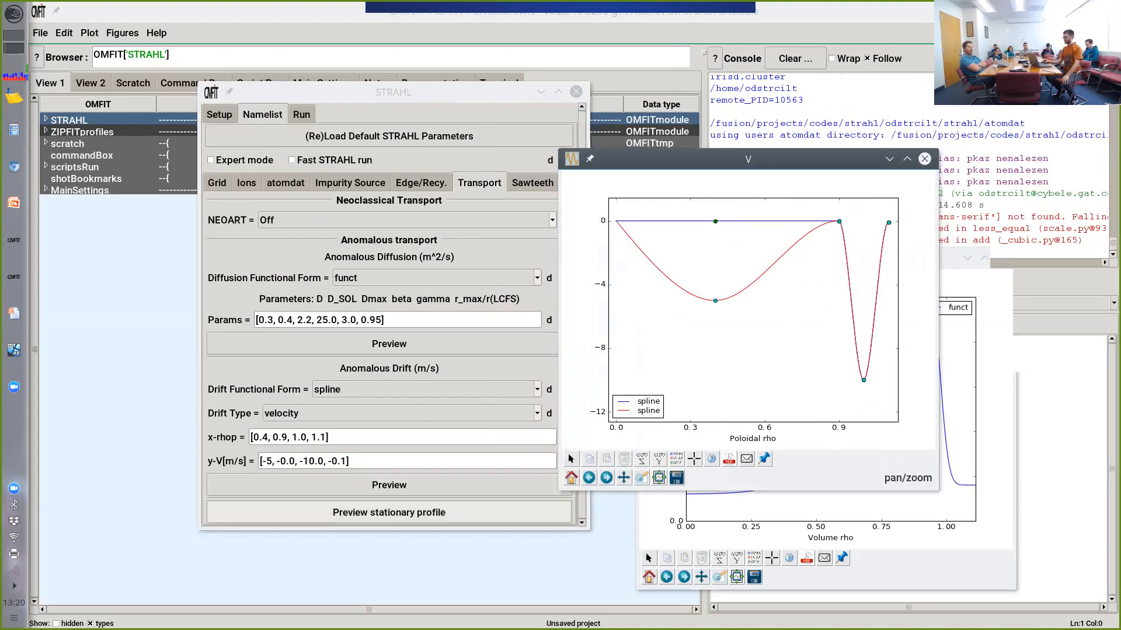
Step: Preview the stationary impurity profile and zoom in on its edge region around the last closed flux surface
click(389, 513)
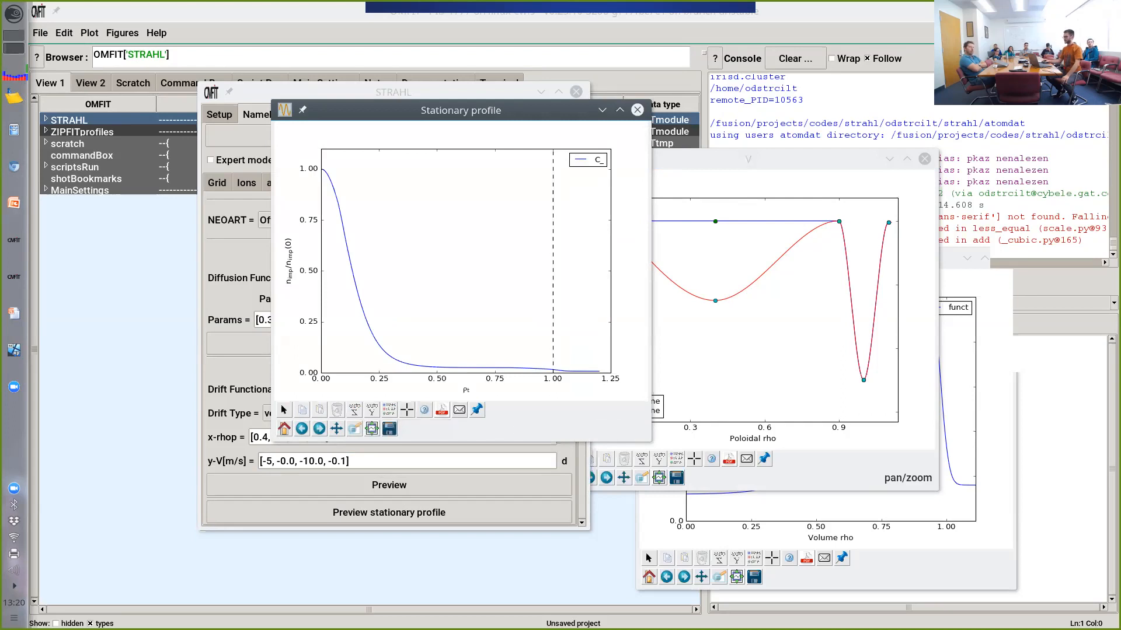
click(638, 109)
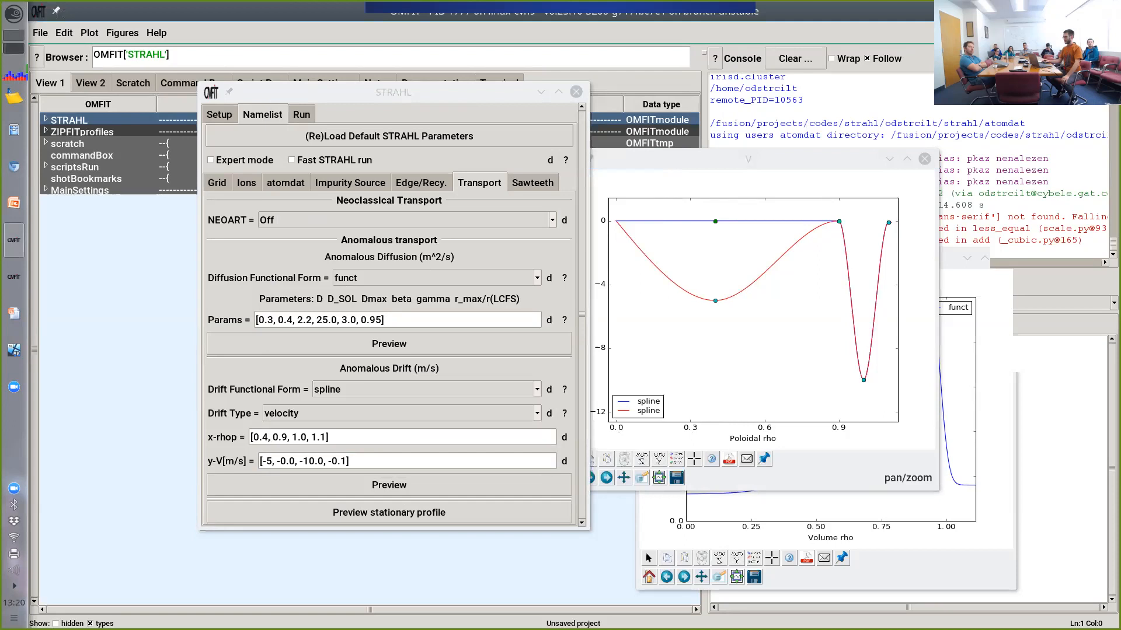
click(532, 183)
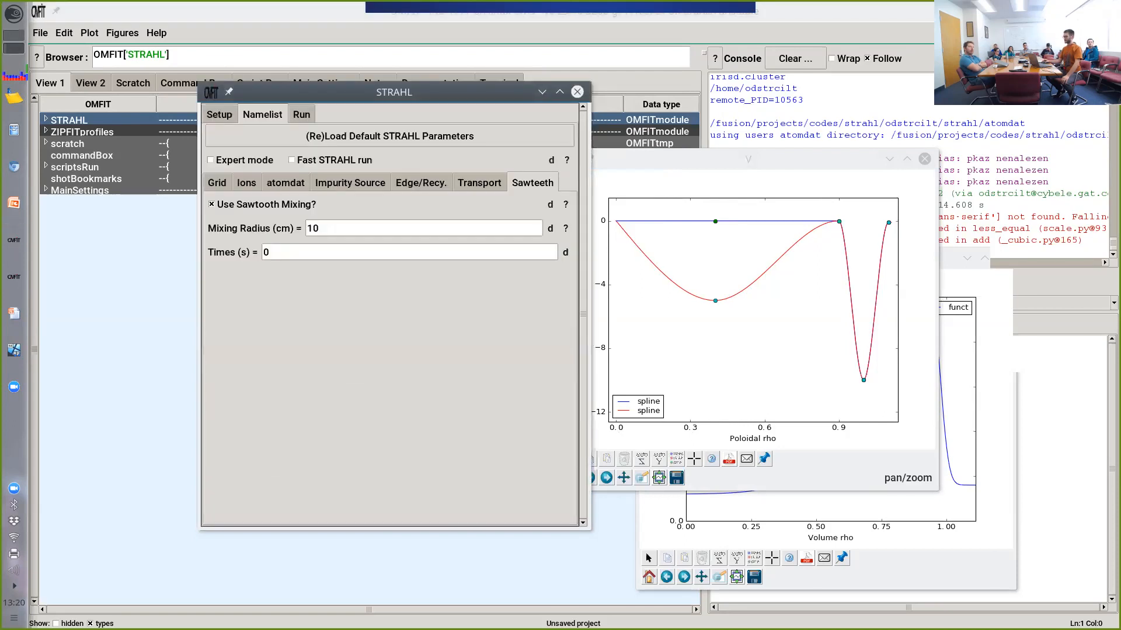
click(479, 182)
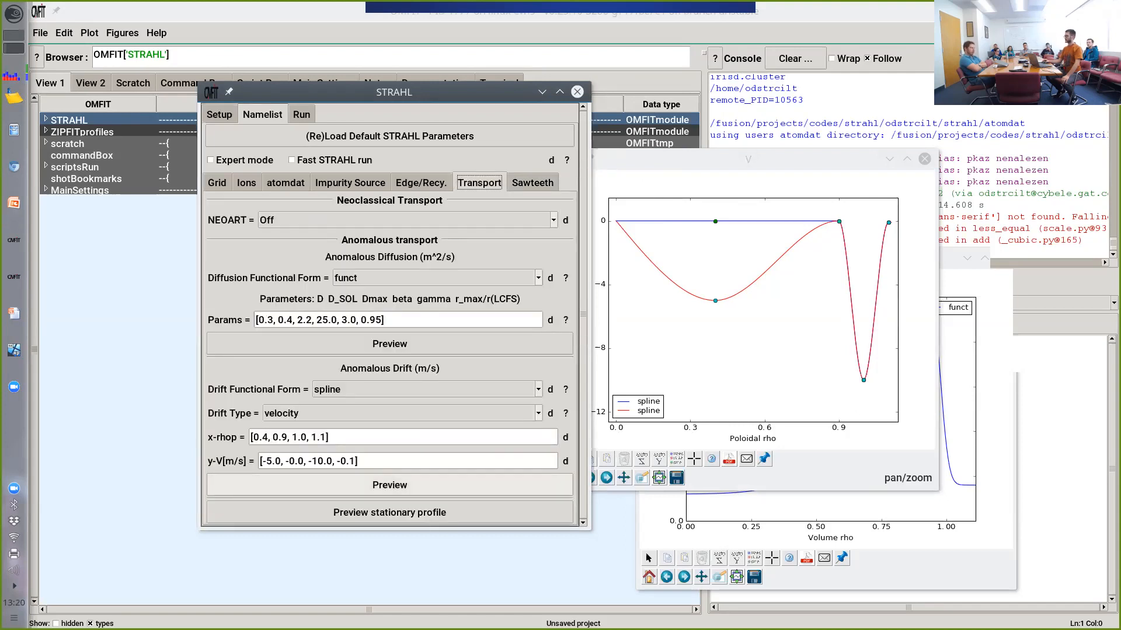
click(390, 513)
click(372, 429)
drag(603, 360, 450, 373)
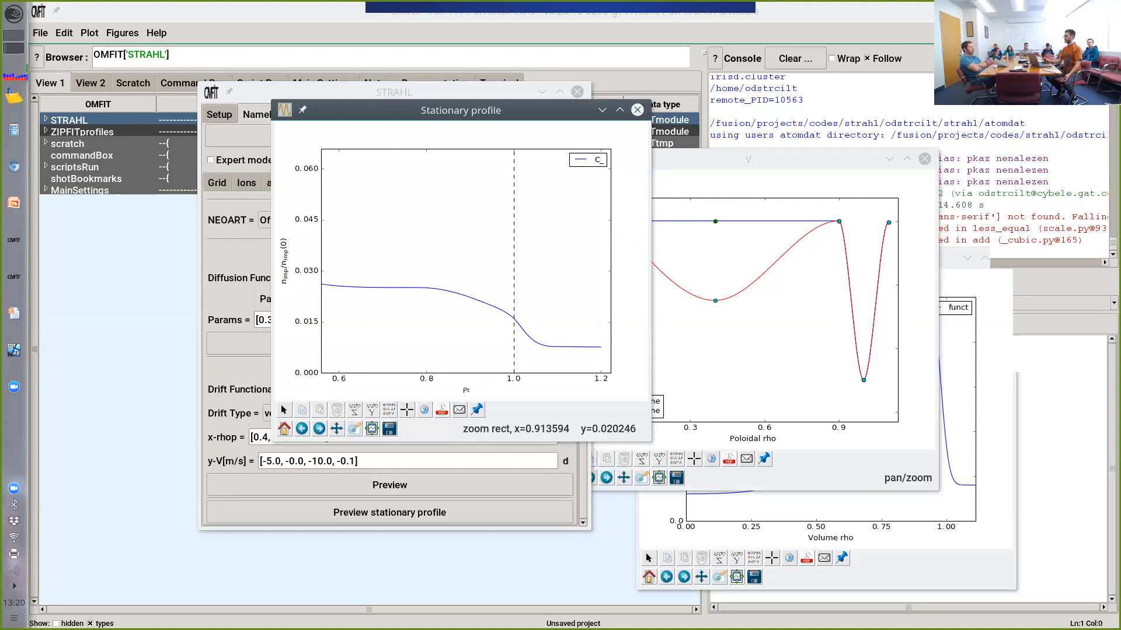
click(637, 109)
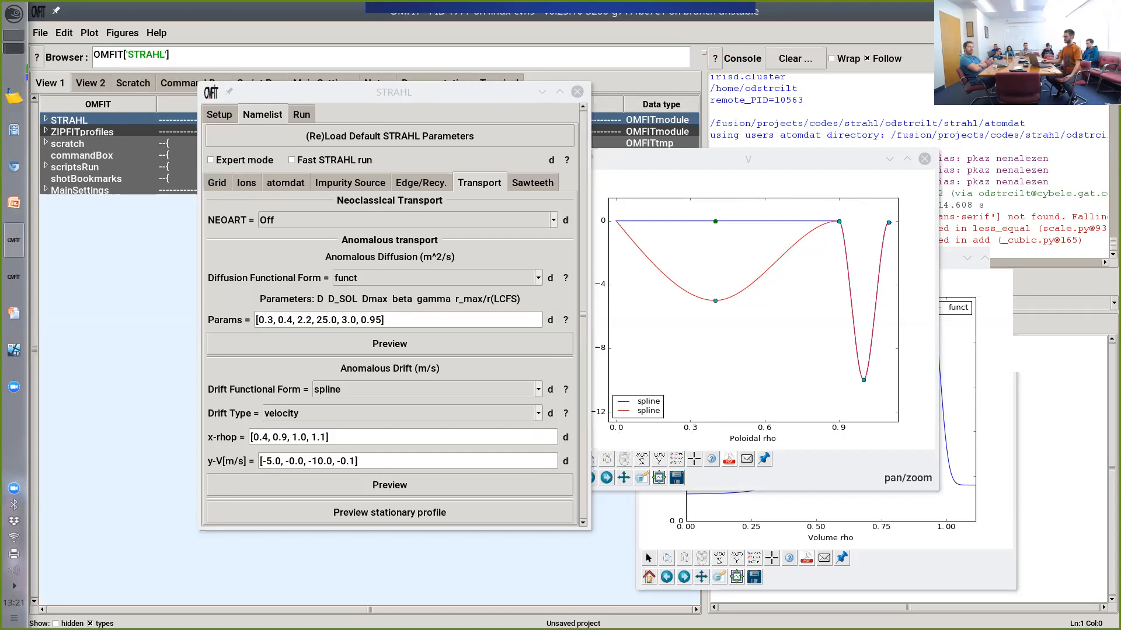
Step: Configure the sawtooth mixing with a mixing radius of 20 cm and a sawtooth time of 1.5 s
click(533, 183)
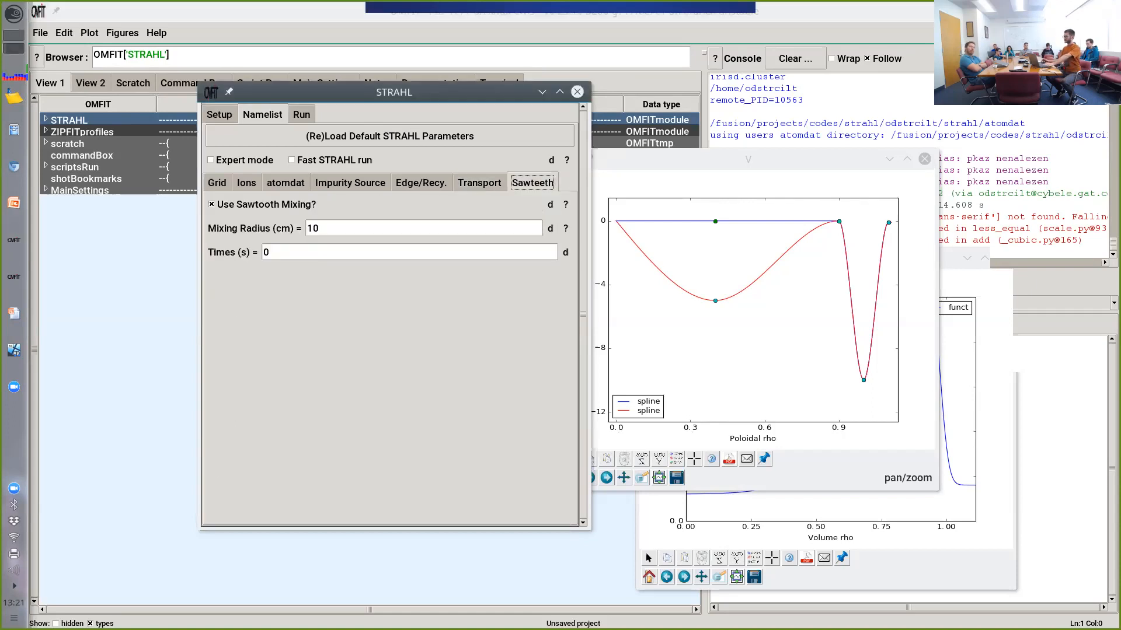
click(321, 228)
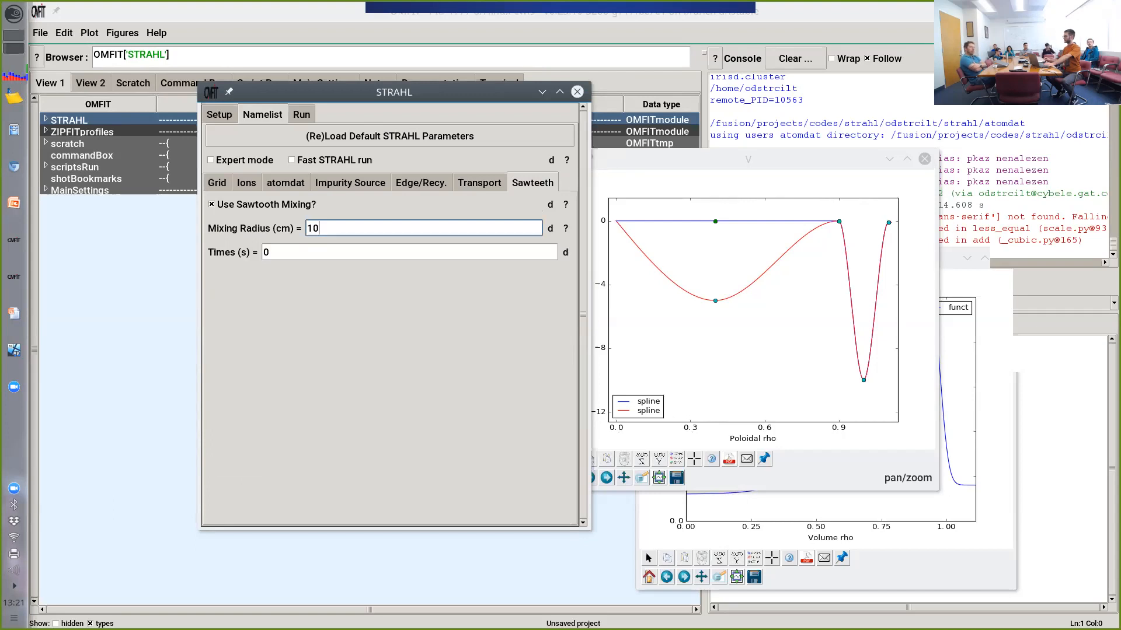
double_click(313, 228)
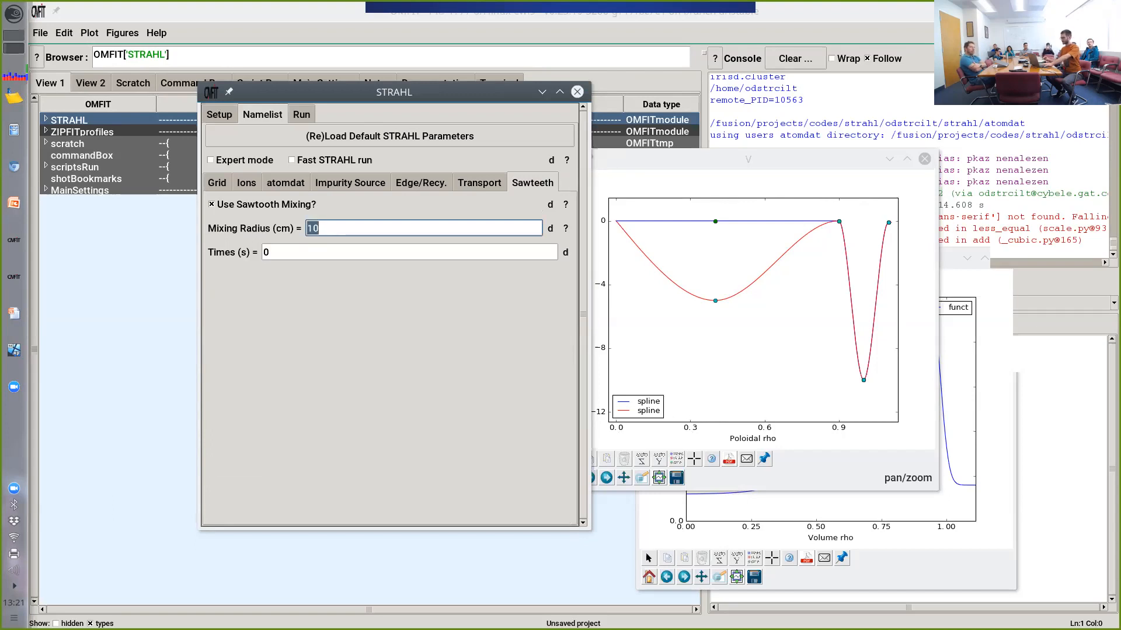
text(20)
key(Return)
key(Tab)
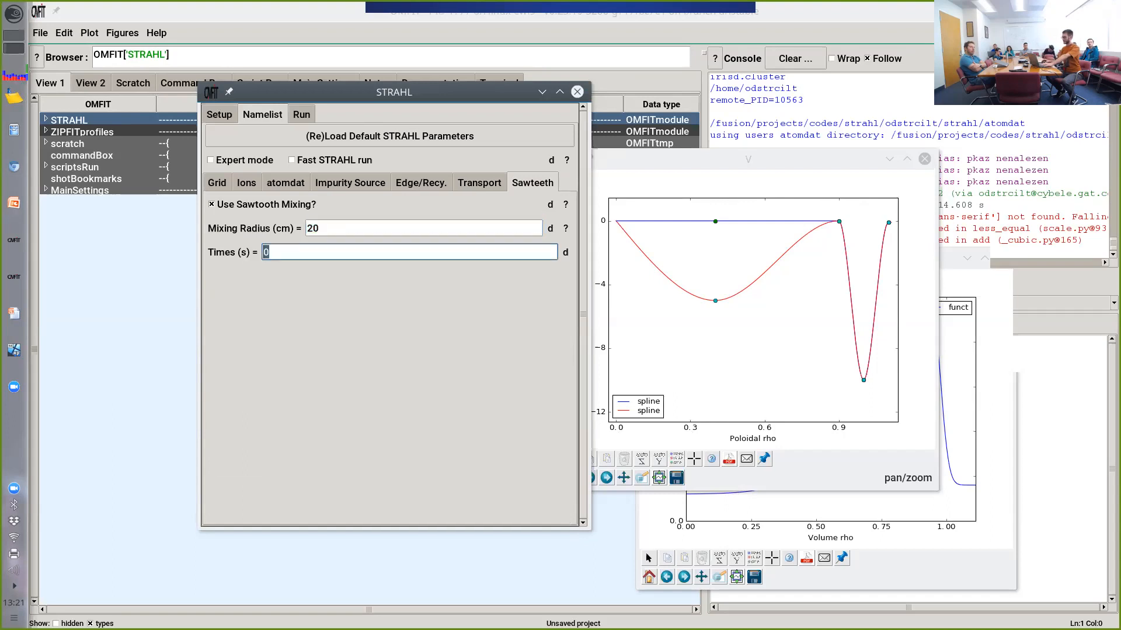
text(1.4)
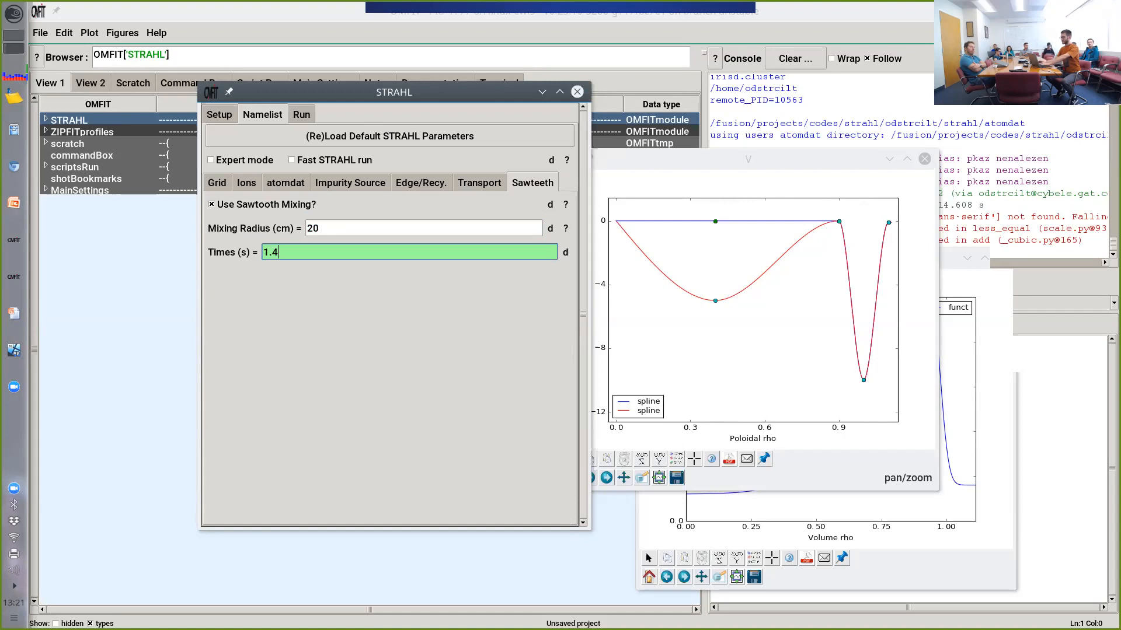
key(Return)
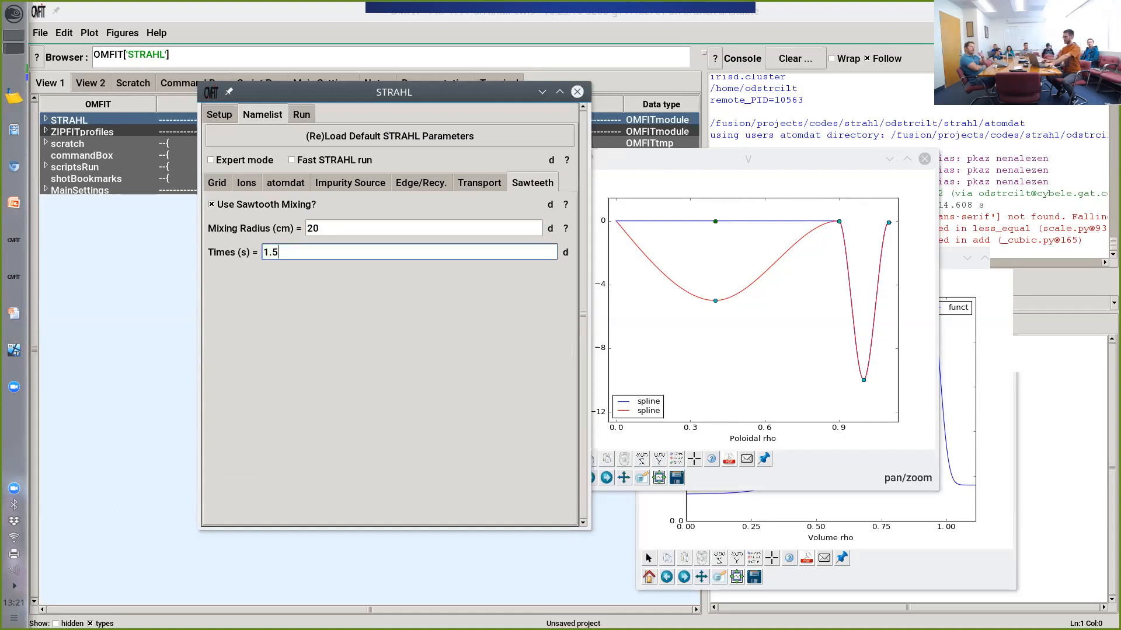
click(320, 228)
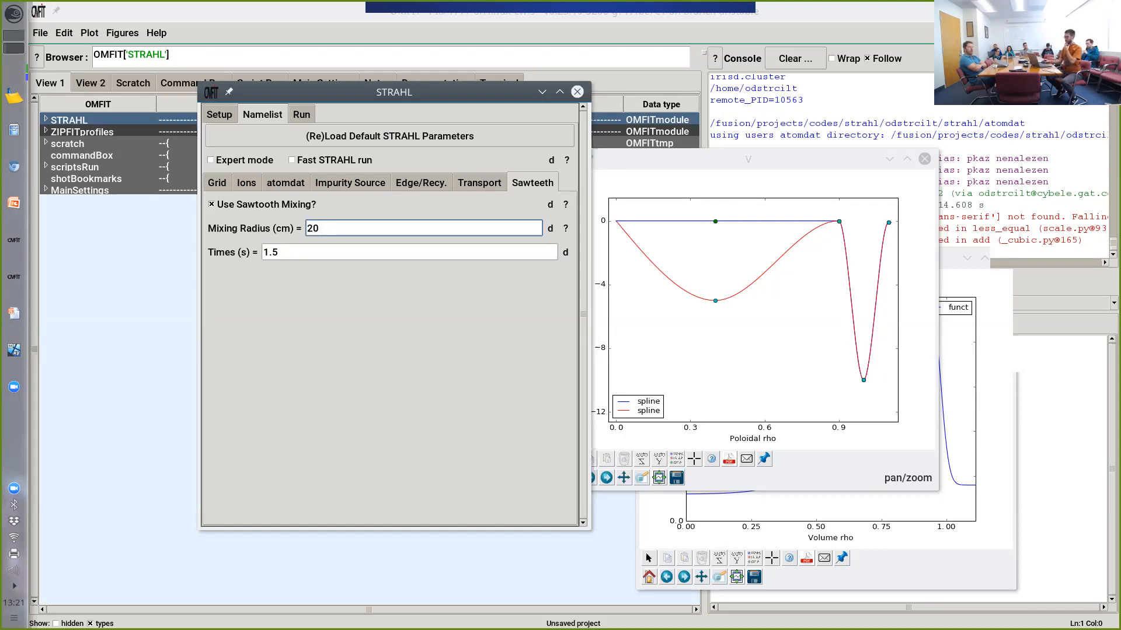
Step: Prepare and run STRAHL with plasma profiles, impurity source, namelist and atomdat all included in the preparation
click(301, 114)
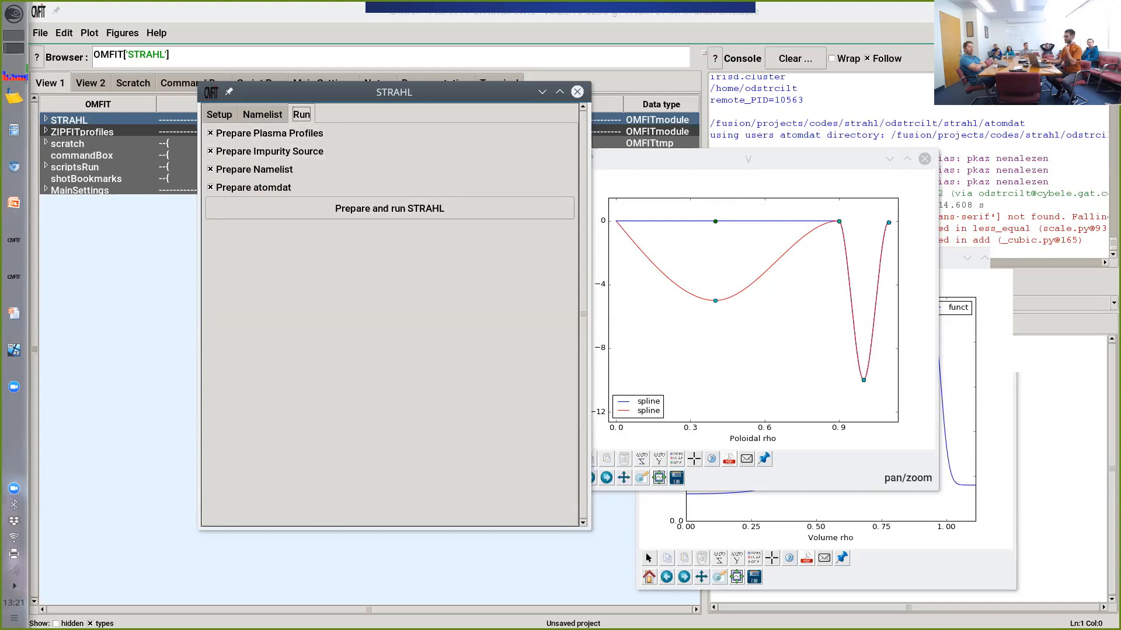
click(389, 209)
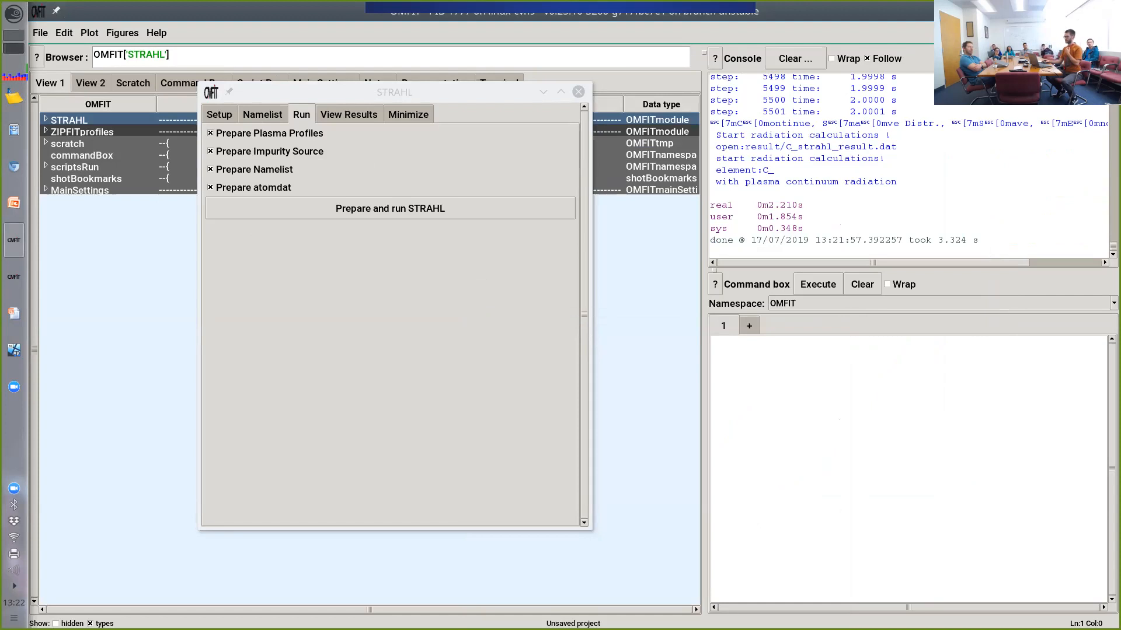
Step: Plot the time histories of the results and examine the particle conservation traces in an enlarged plot
click(348, 114)
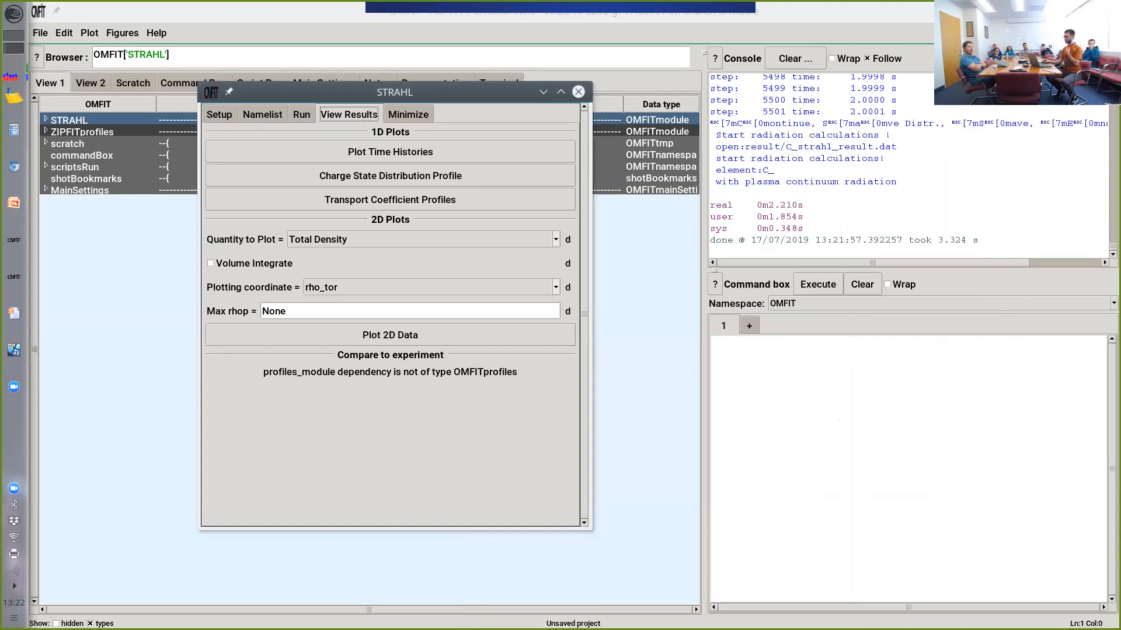
click(390, 151)
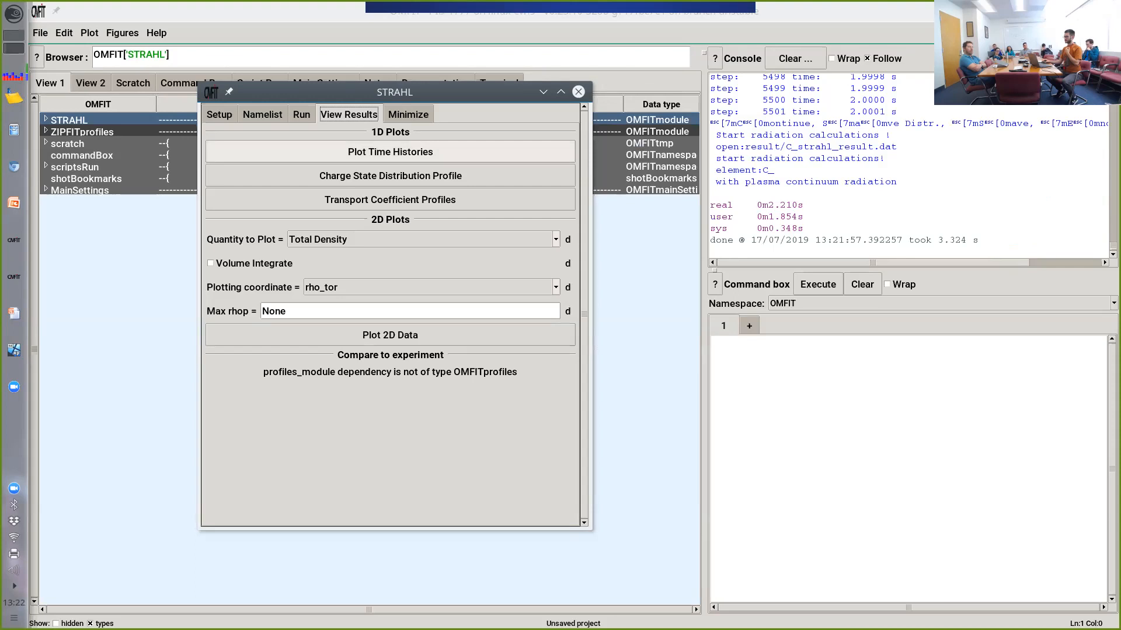
click(390, 152)
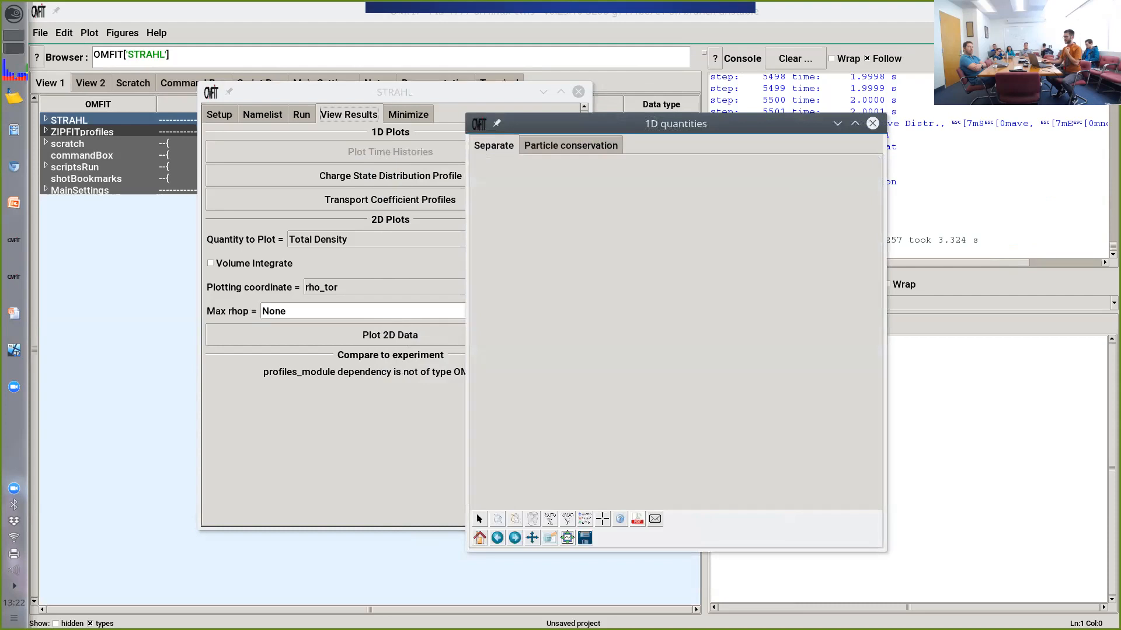
click(854, 124)
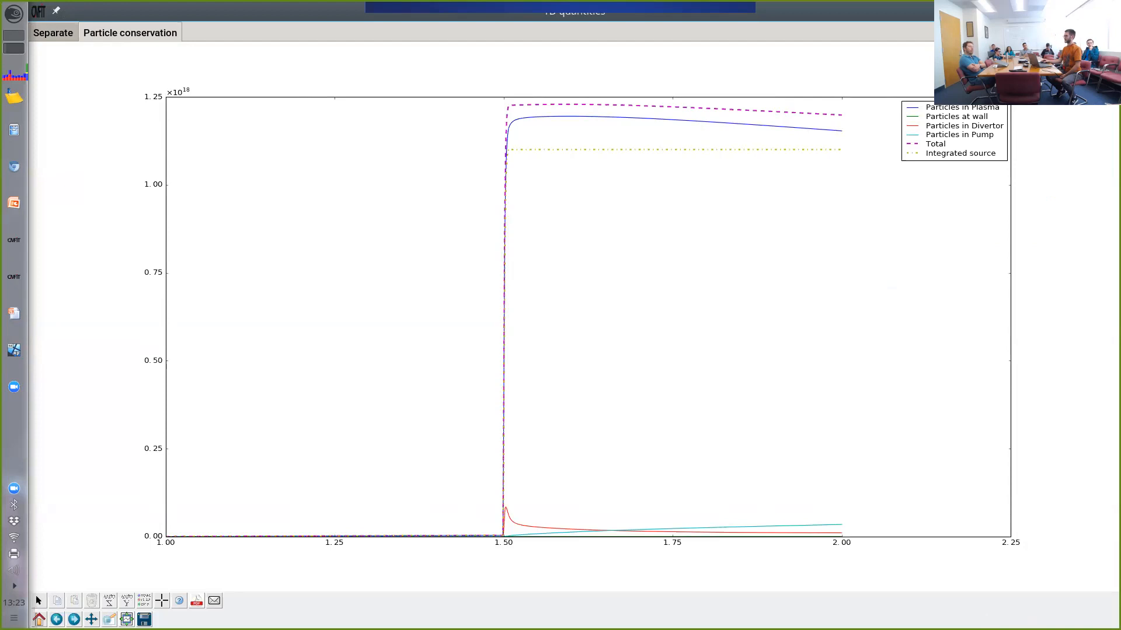
drag(262, 11, 575, 129)
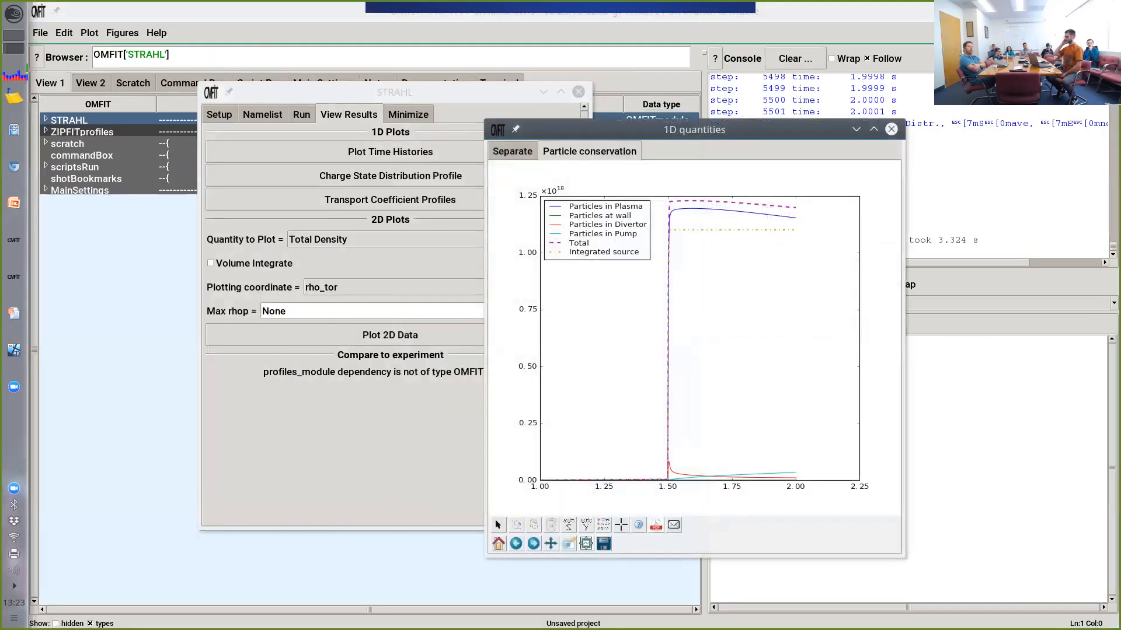
click(891, 130)
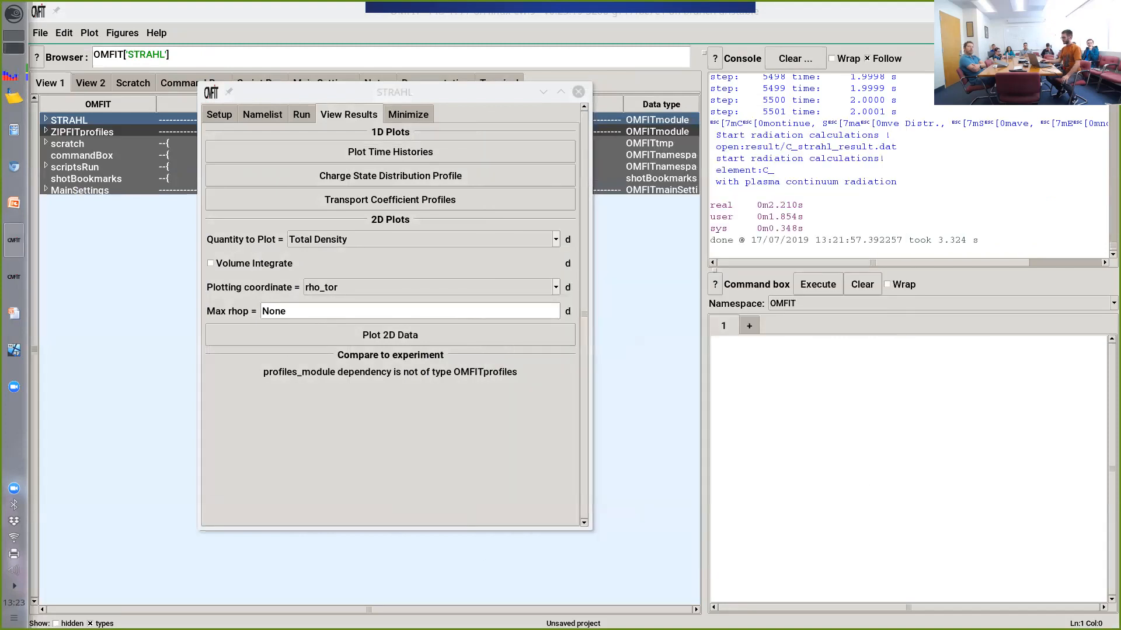
Step: Glance at the minimization options, then replot the time histories and place the STRAHL settings beside the particle conservation plot
click(301, 114)
click(408, 114)
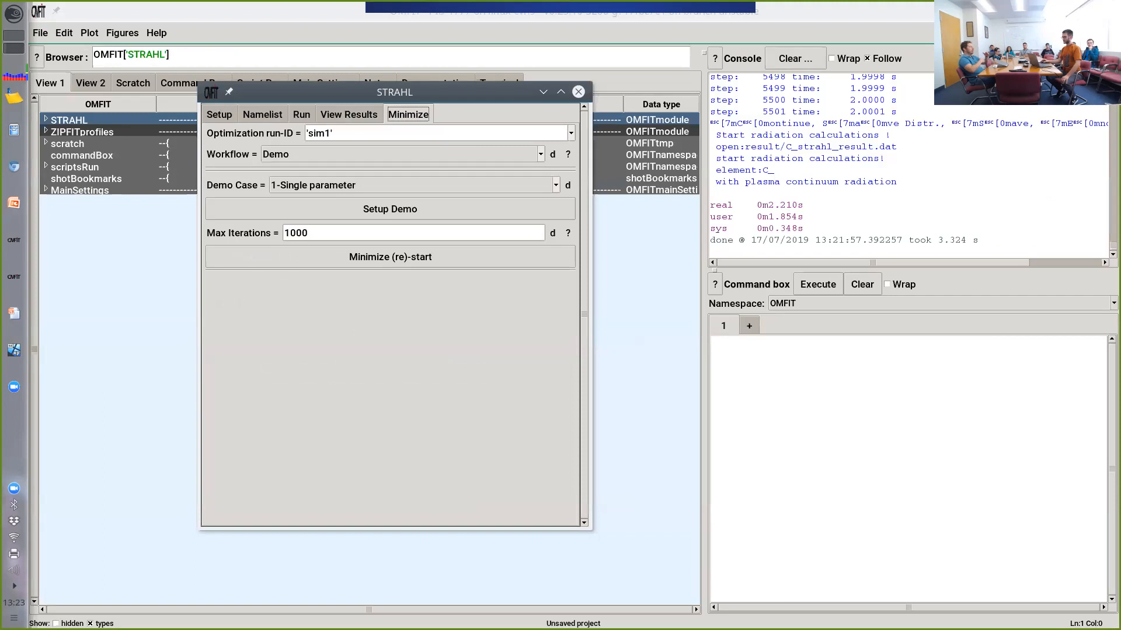
click(349, 115)
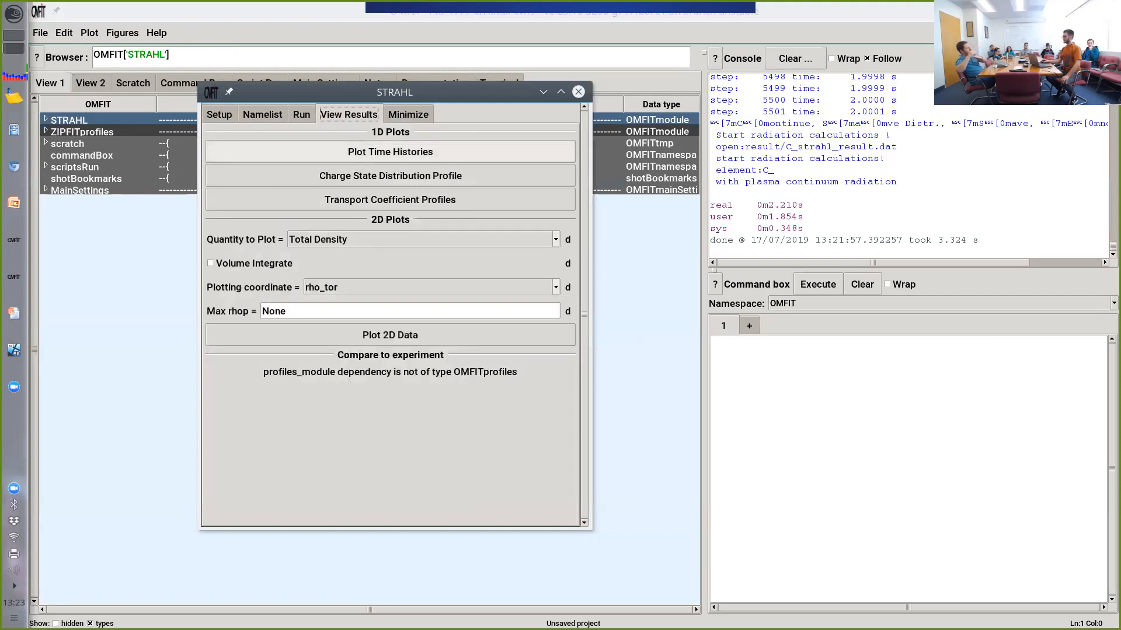
click(390, 152)
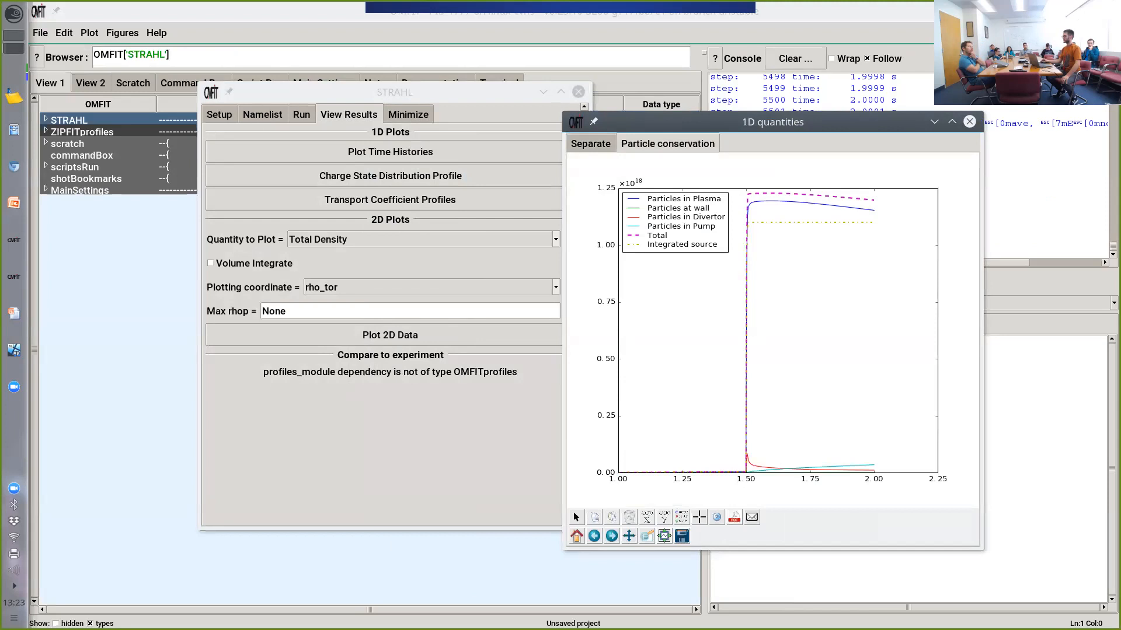
drag(395, 92, 301, 112)
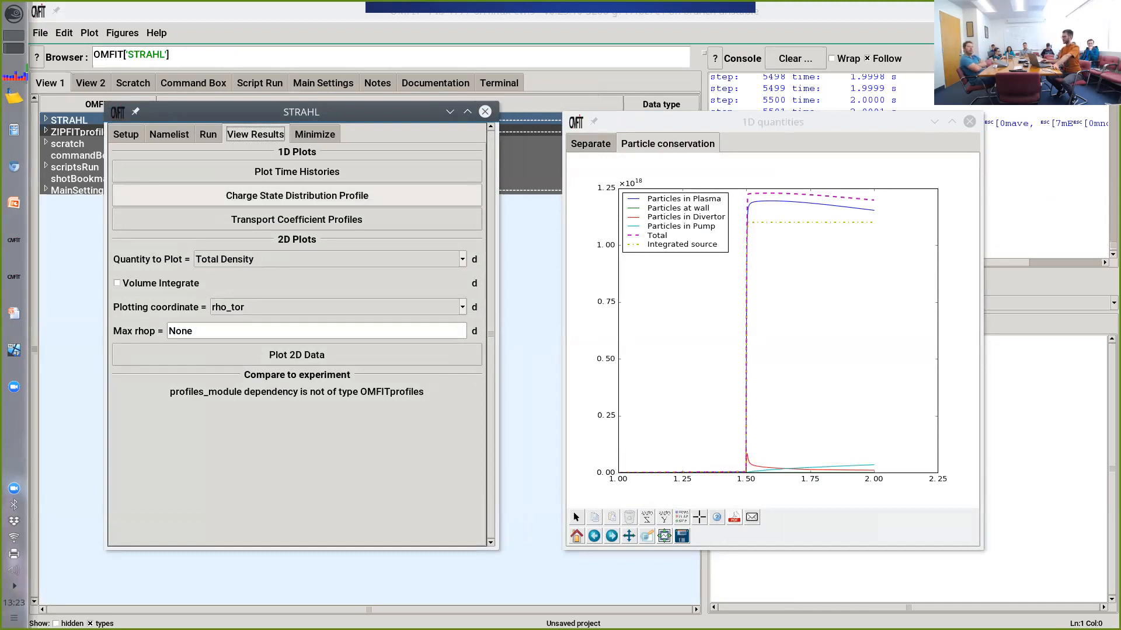
Step: Plot the carbon charge state distribution profile and inspect it at a time of 1.633 s
click(297, 195)
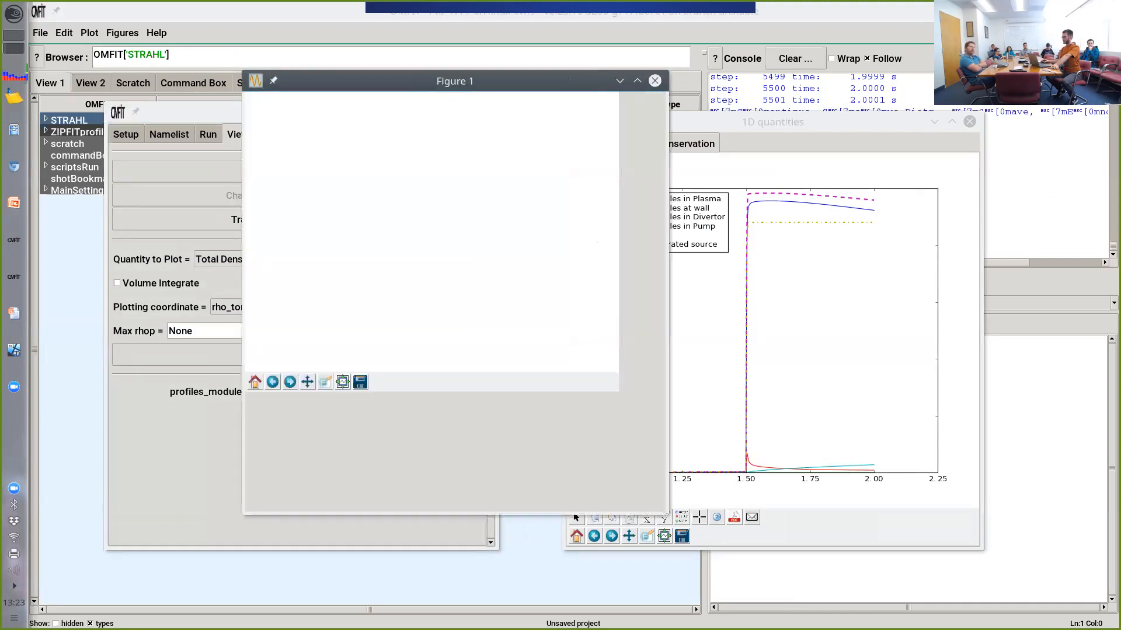
drag(380, 81, 510, 87)
click(460, 456)
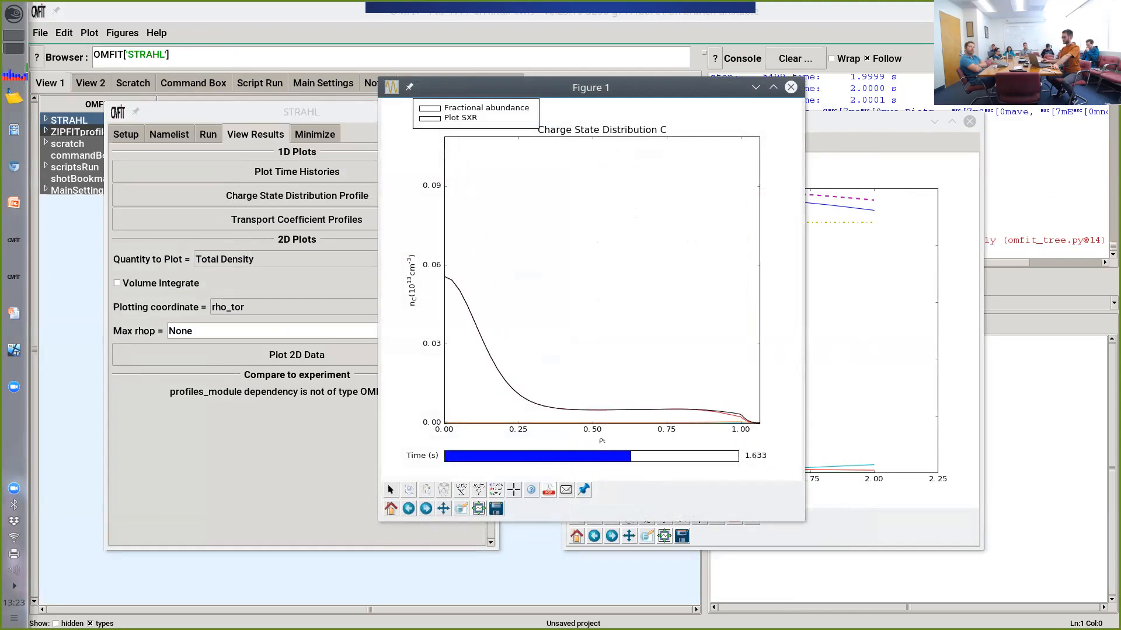
click(791, 87)
Step: Bring up the namelist's impurity source settings to check the injection parameters against the particle conservation plot
click(169, 134)
click(192, 203)
click(153, 202)
click(257, 203)
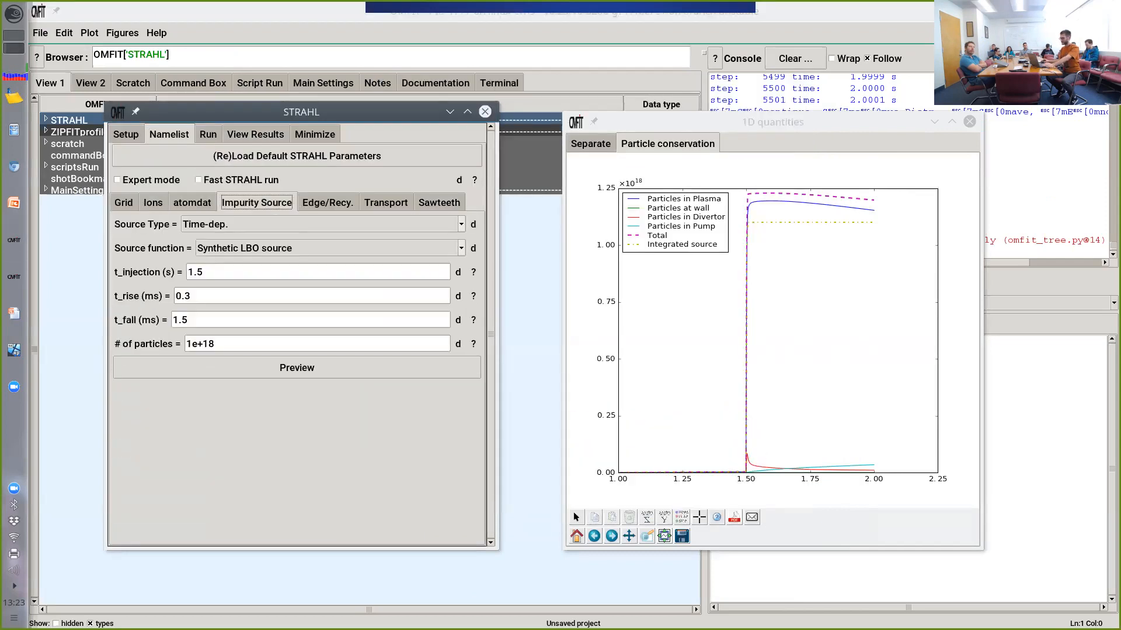
Step: Keep the impurity source type at Time-dep. and choose a different source function
click(322, 224)
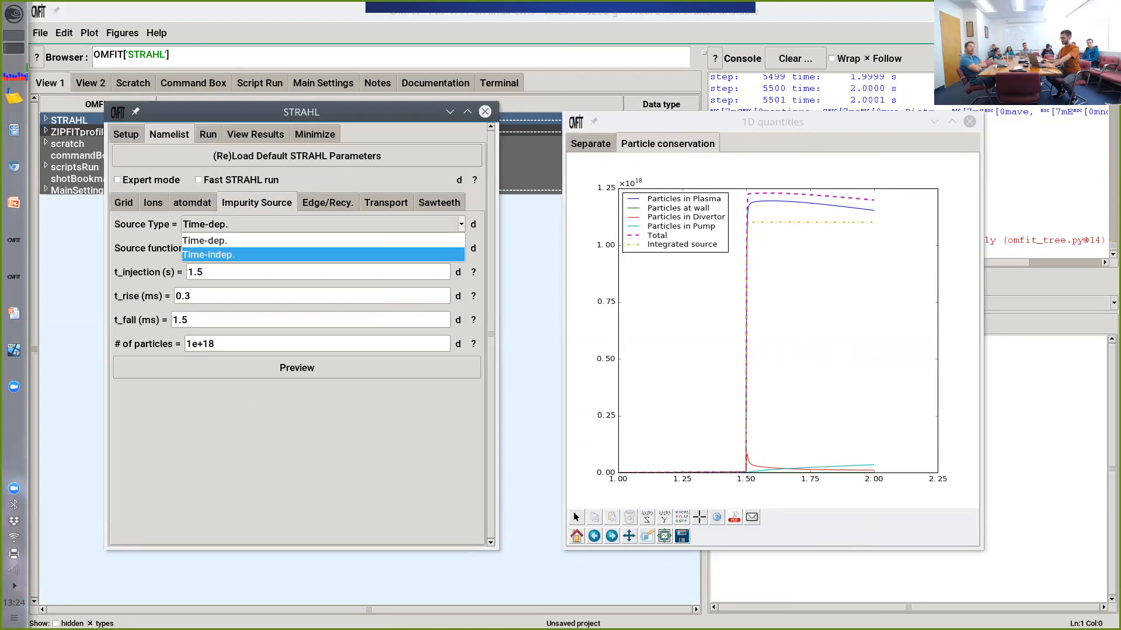
click(323, 240)
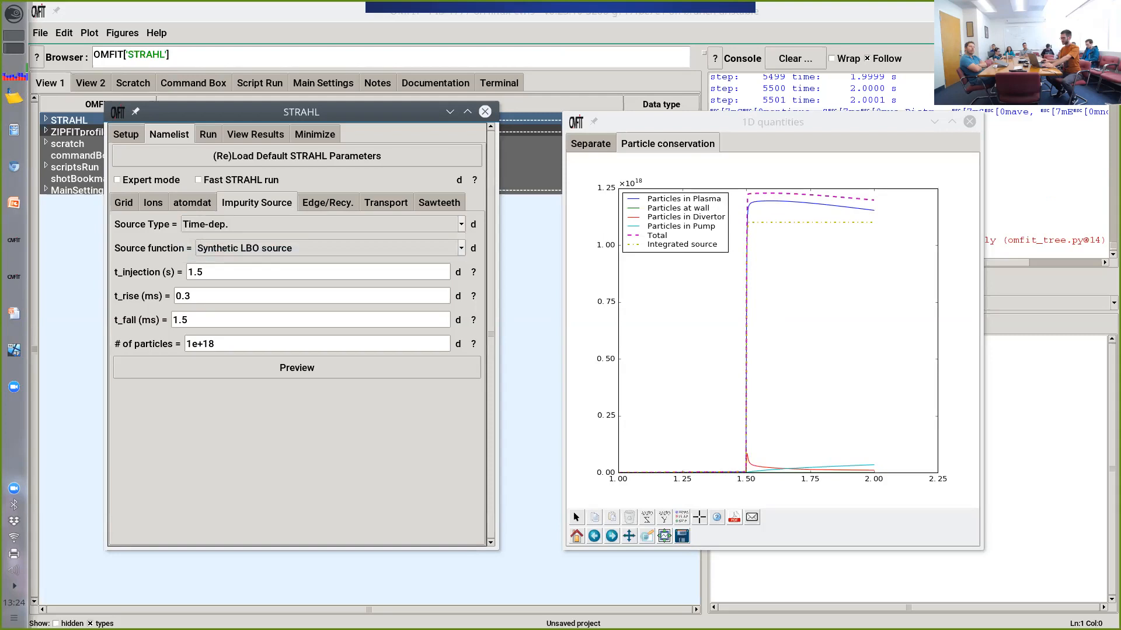
click(330, 248)
click(239, 279)
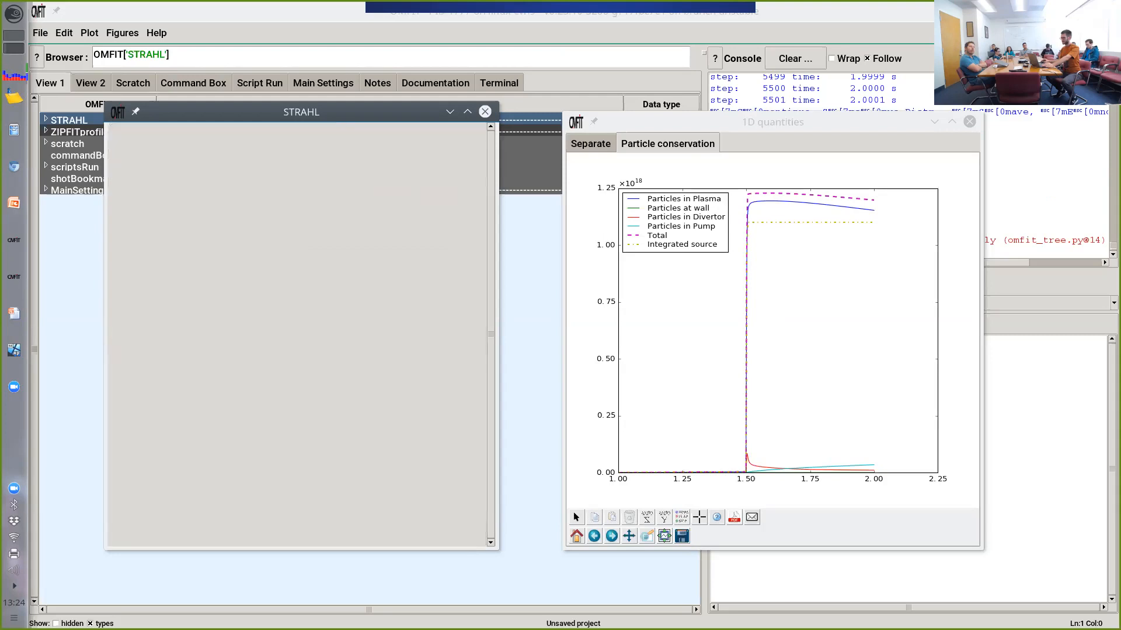
Step: Rerun STRAHL with the modified impurity source and bring up the result plotting options
click(169, 173)
click(330, 228)
click(255, 135)
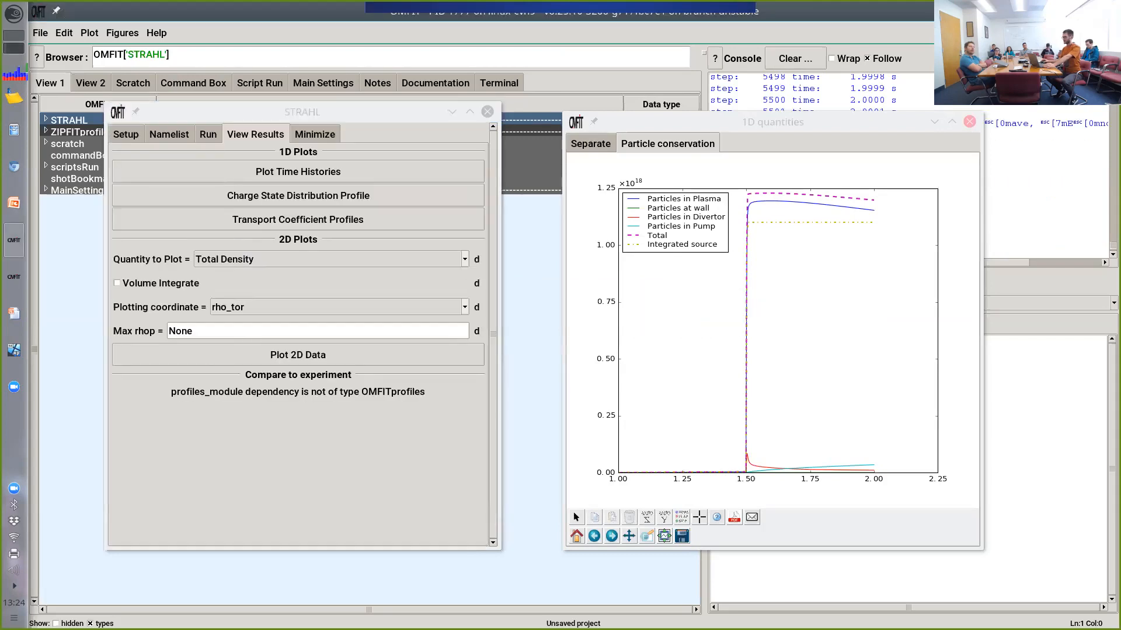
Step: Dismiss the old particle conservation plot, then plot and inspect the carbon charge state distribution profile of the new run
click(970, 121)
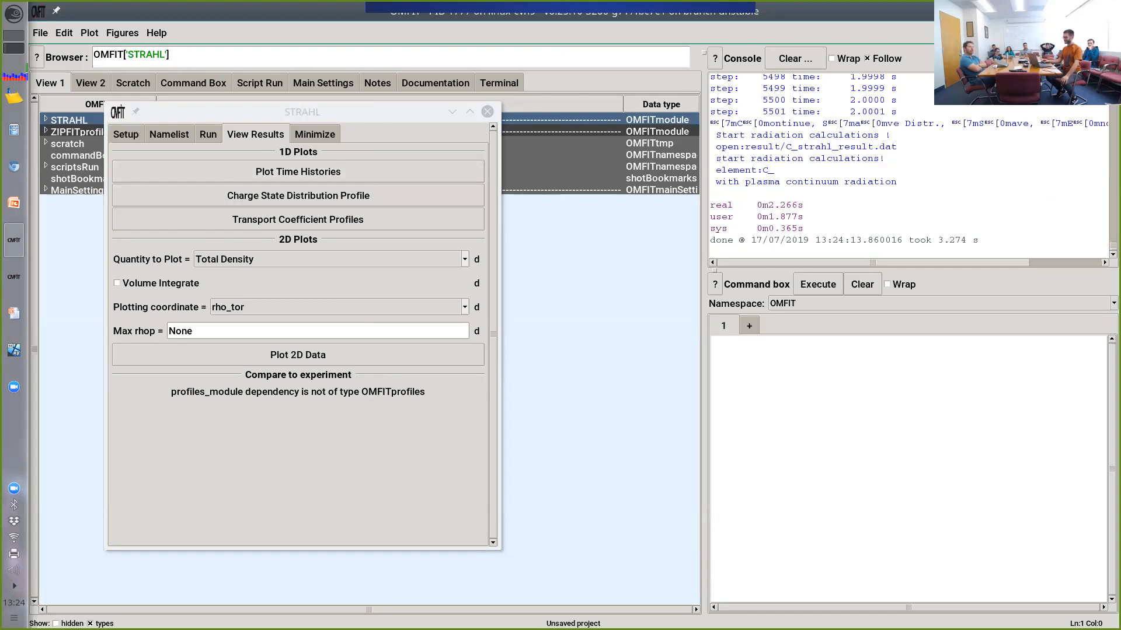
click(297, 195)
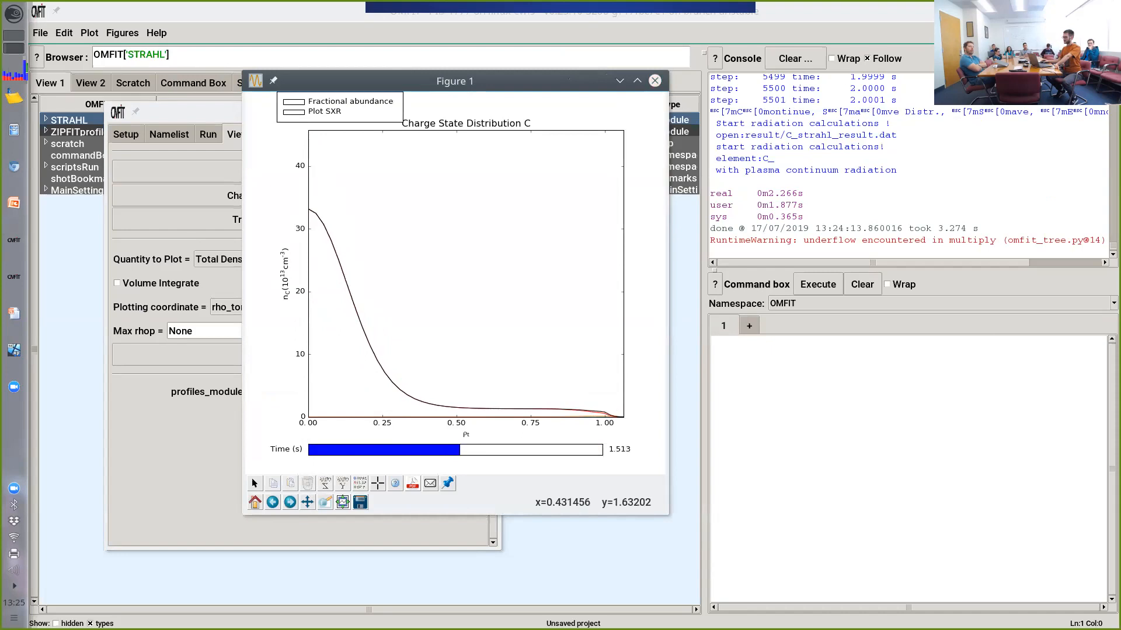
click(654, 80)
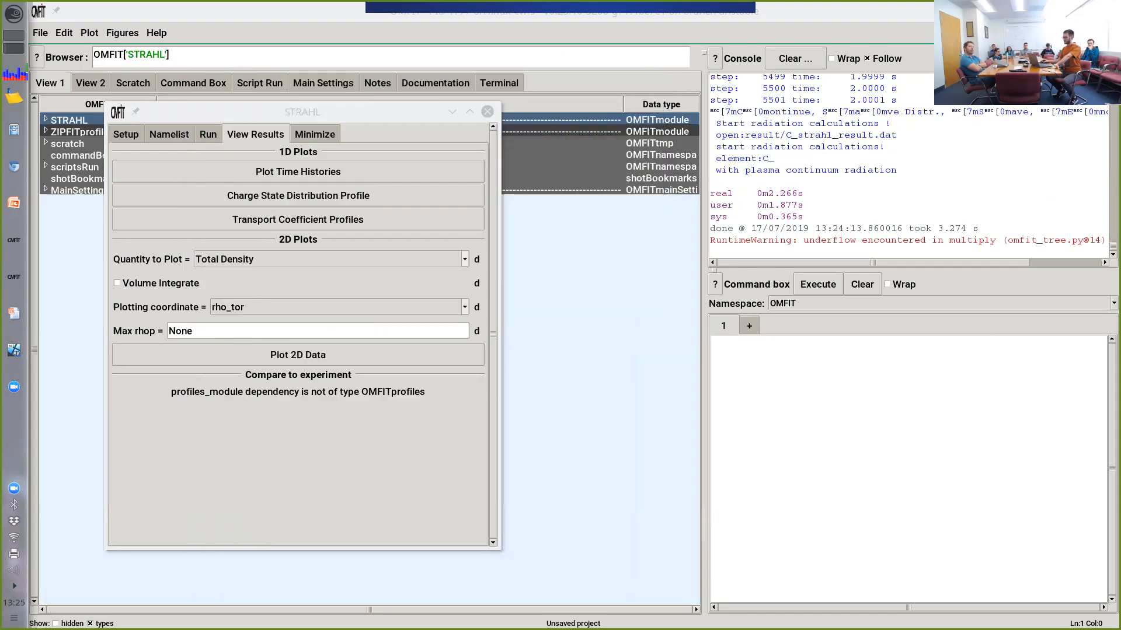
Step: Plot the total impurity density in 2D and review which other quantities can be plotted, keeping Total Density
click(298, 355)
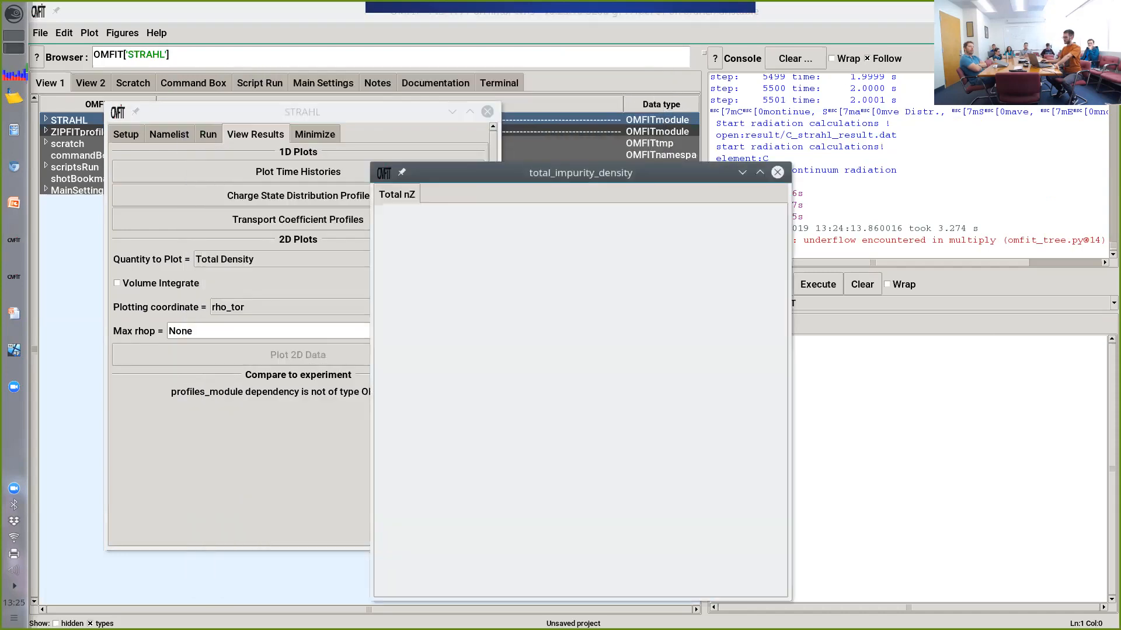
drag(479, 173, 591, 142)
click(397, 112)
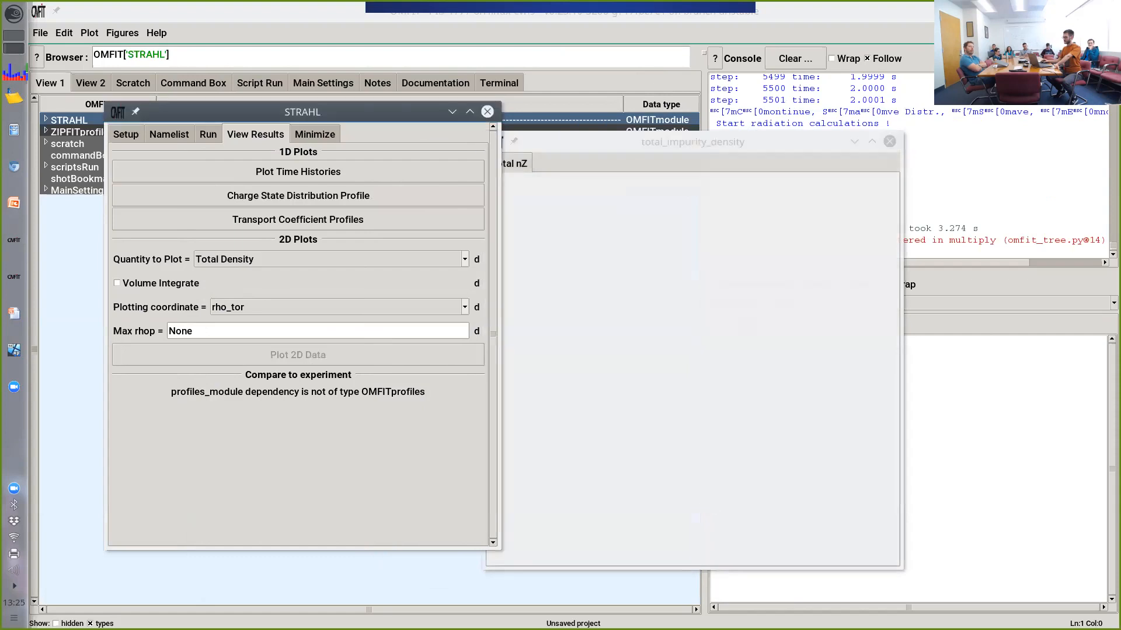
click(397, 259)
scroll(379, 304, up, 1)
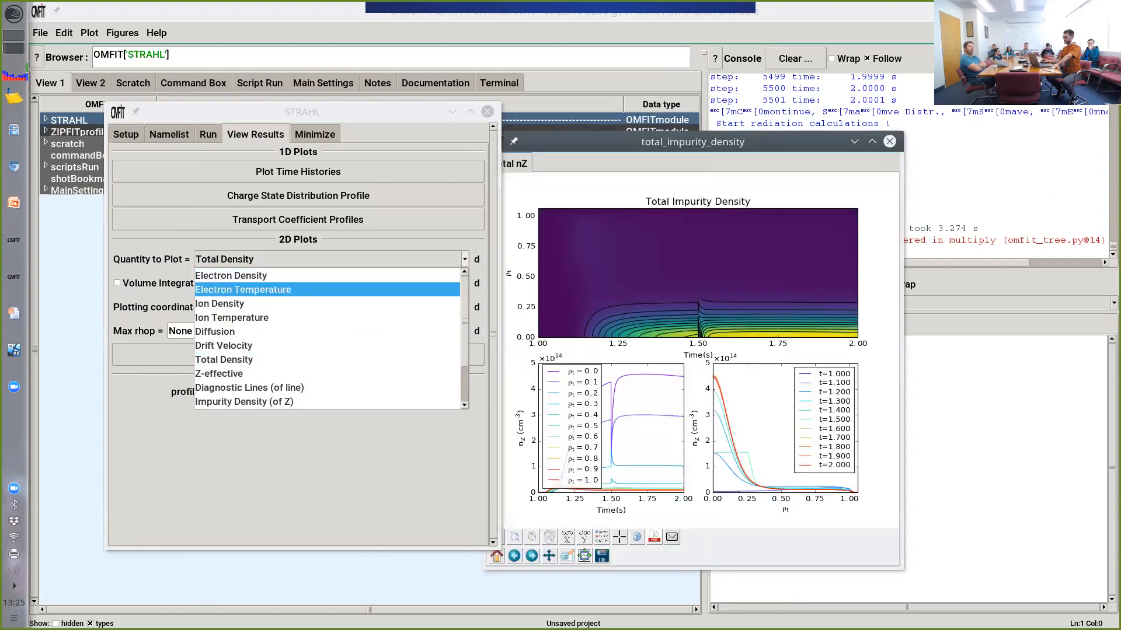
scroll(327, 327, down, 2)
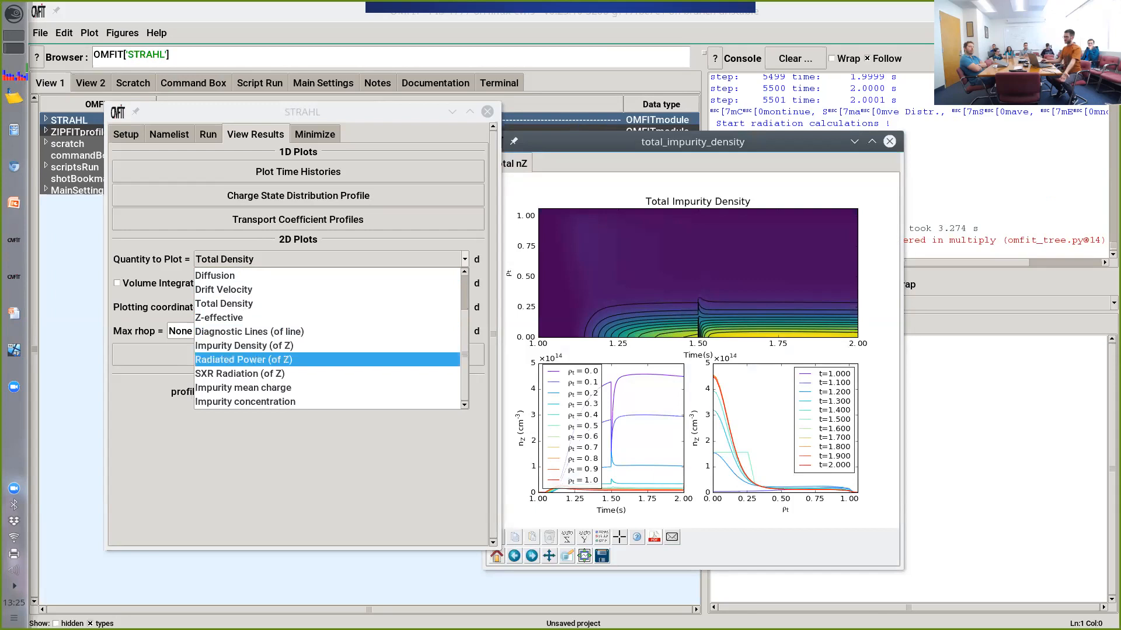
key(Escape)
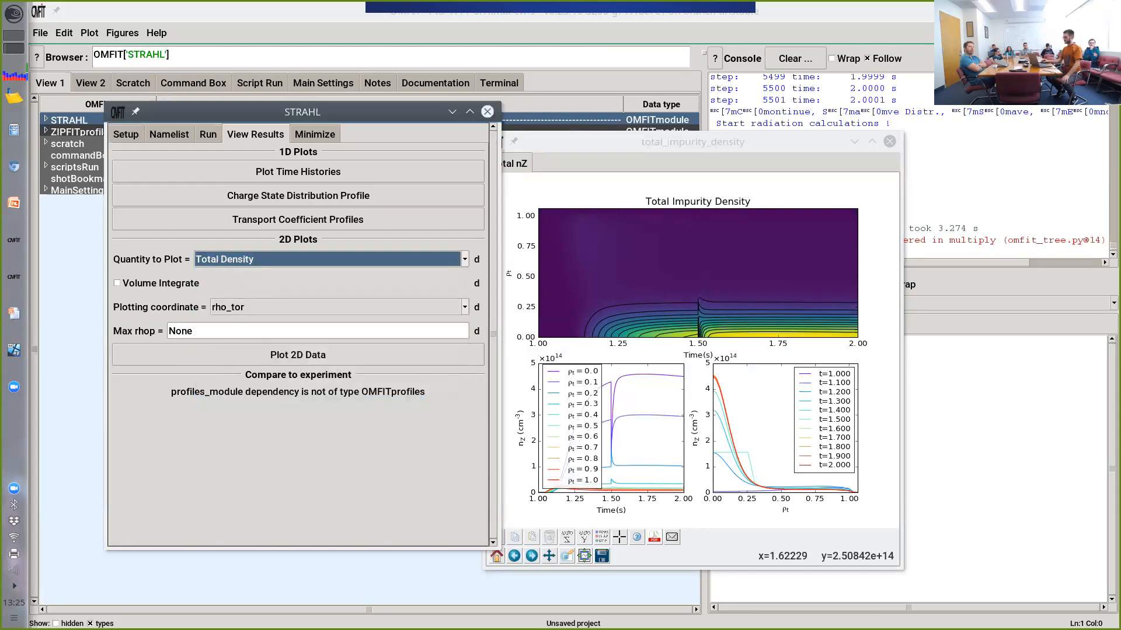
Step: Enlarge the radial profiles of the total impurity density, examine them at the different times, and close the figure
double_click(628, 427)
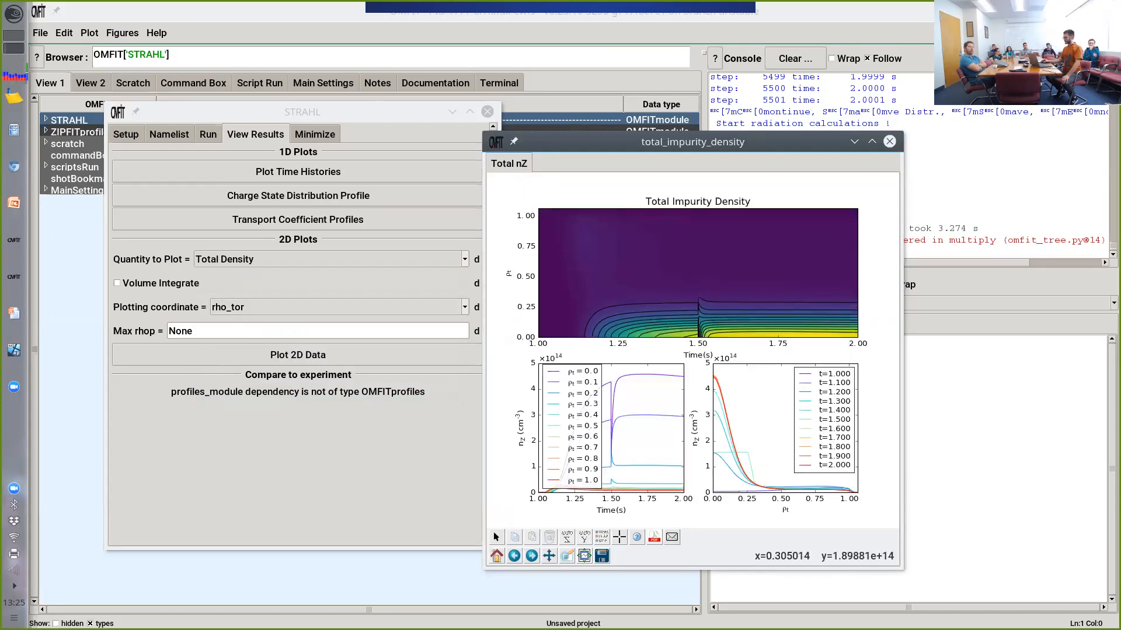
middle_click(742, 443)
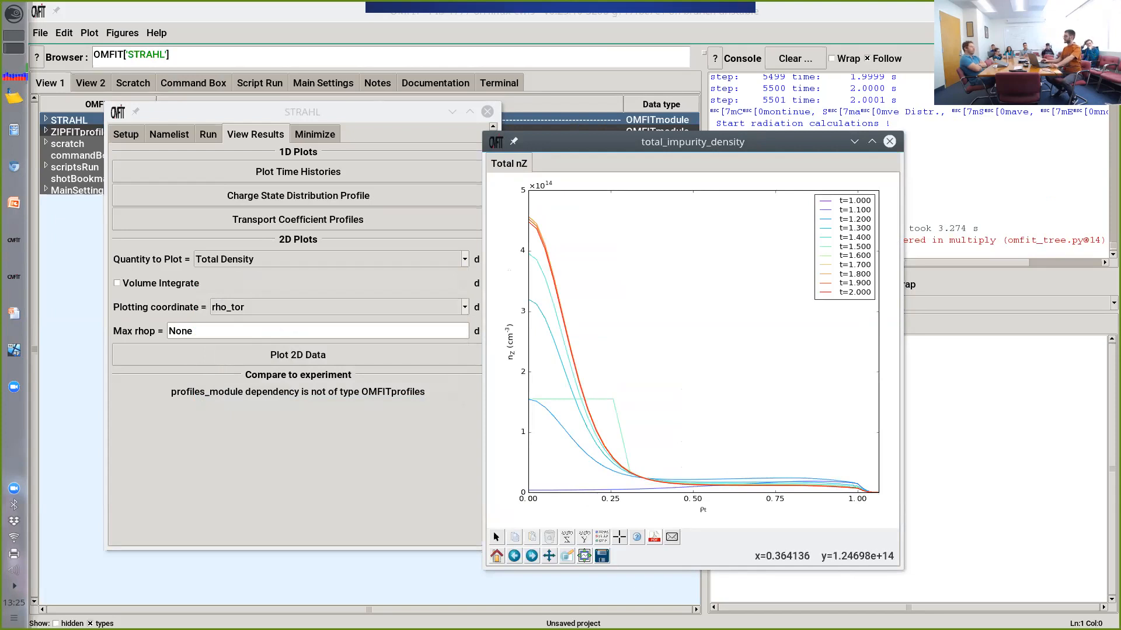
drag(672, 142, 697, 161)
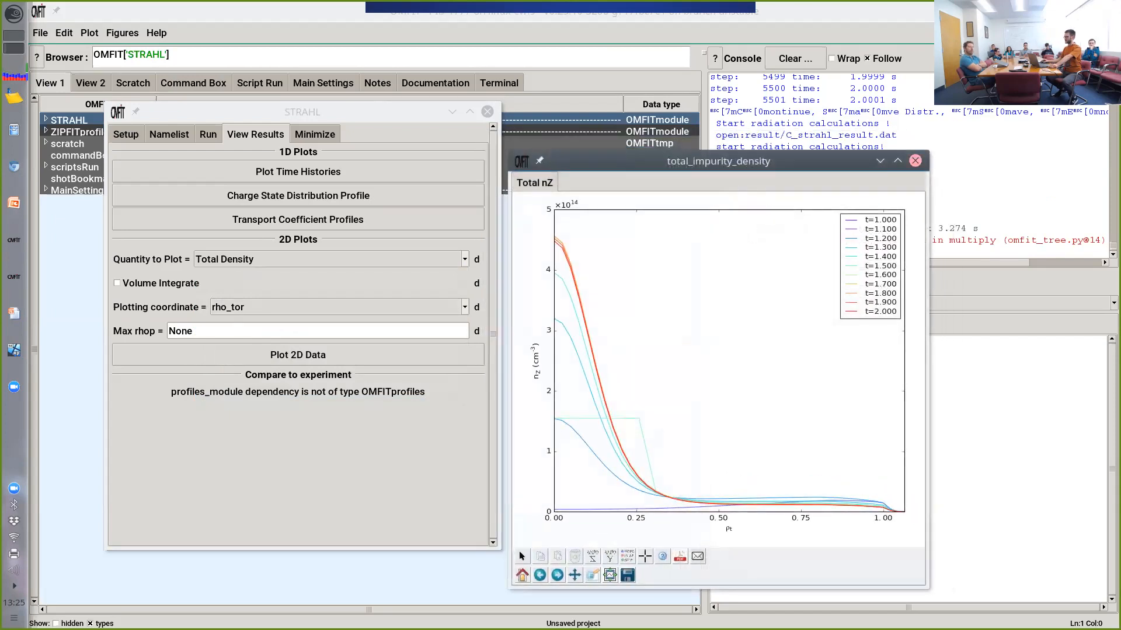
click(915, 160)
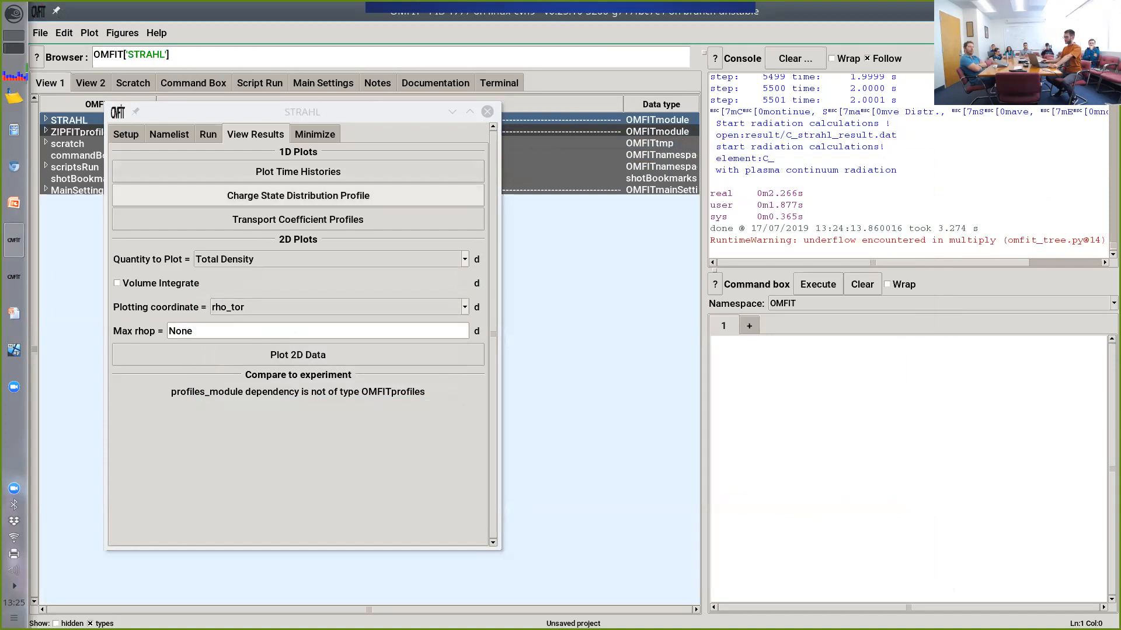
Step: Plot the transport coefficient profiles, inspect the anomalous D, V and V/D curves, and close the figure
click(298, 219)
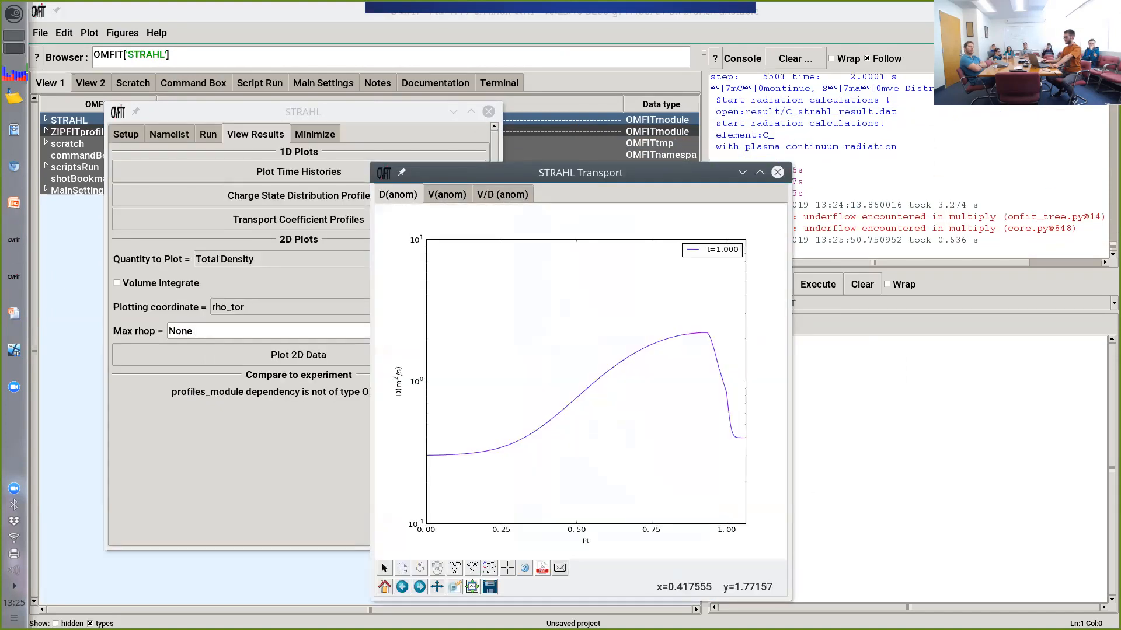
click(447, 194)
click(502, 194)
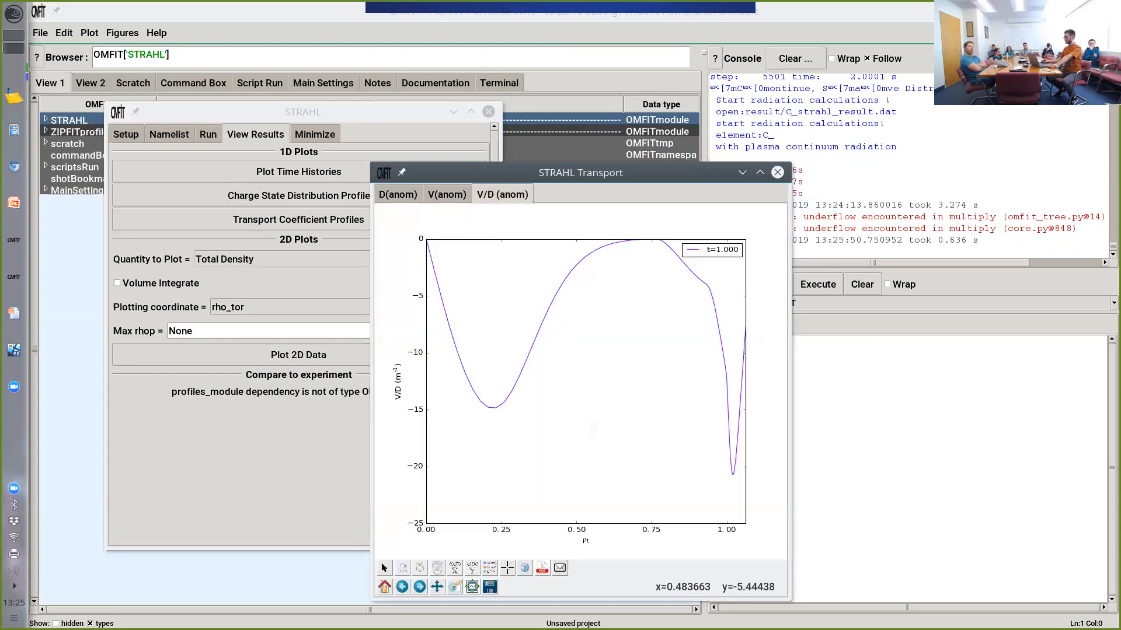
click(777, 172)
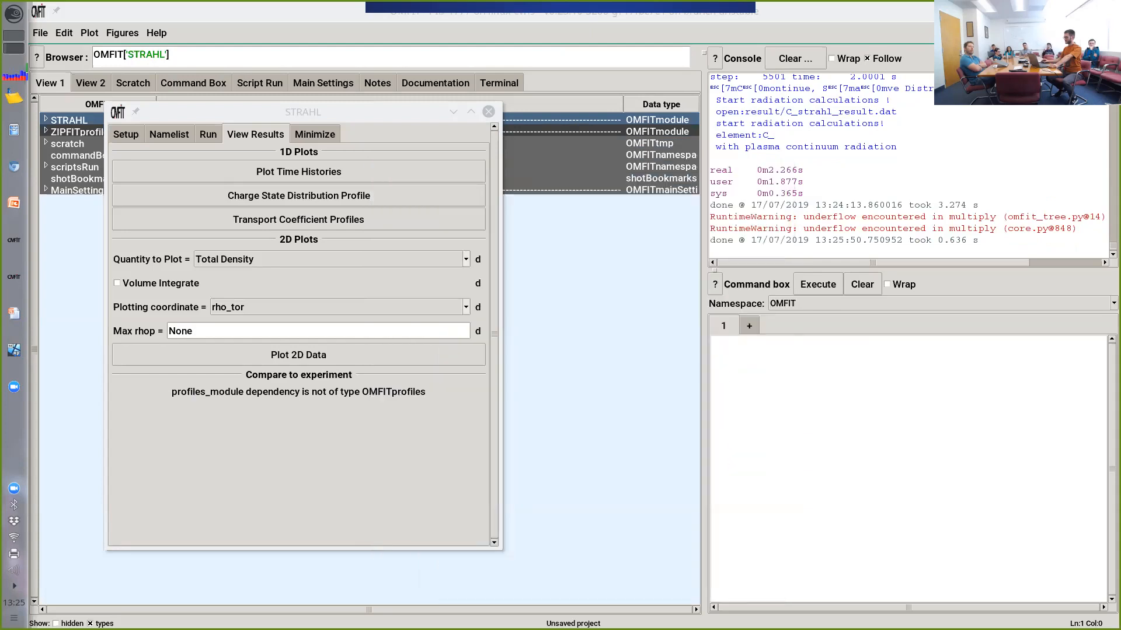
Step: Review the available minimization workflows and demo cases, keeping the Demo workflow and the 1-Single parameter case
click(314, 134)
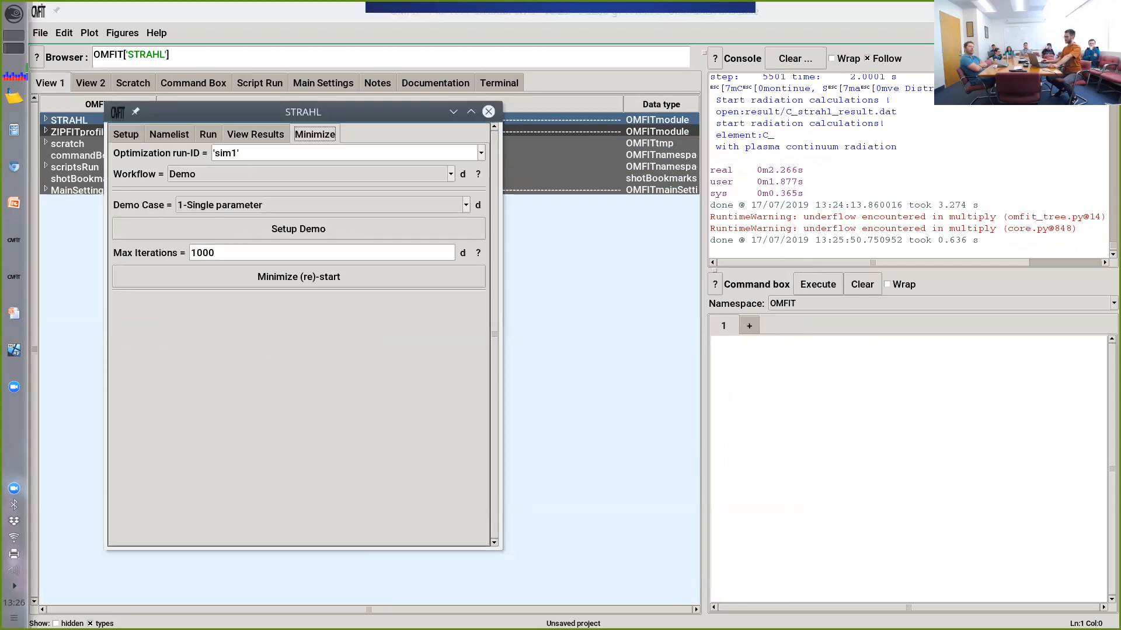
click(311, 174)
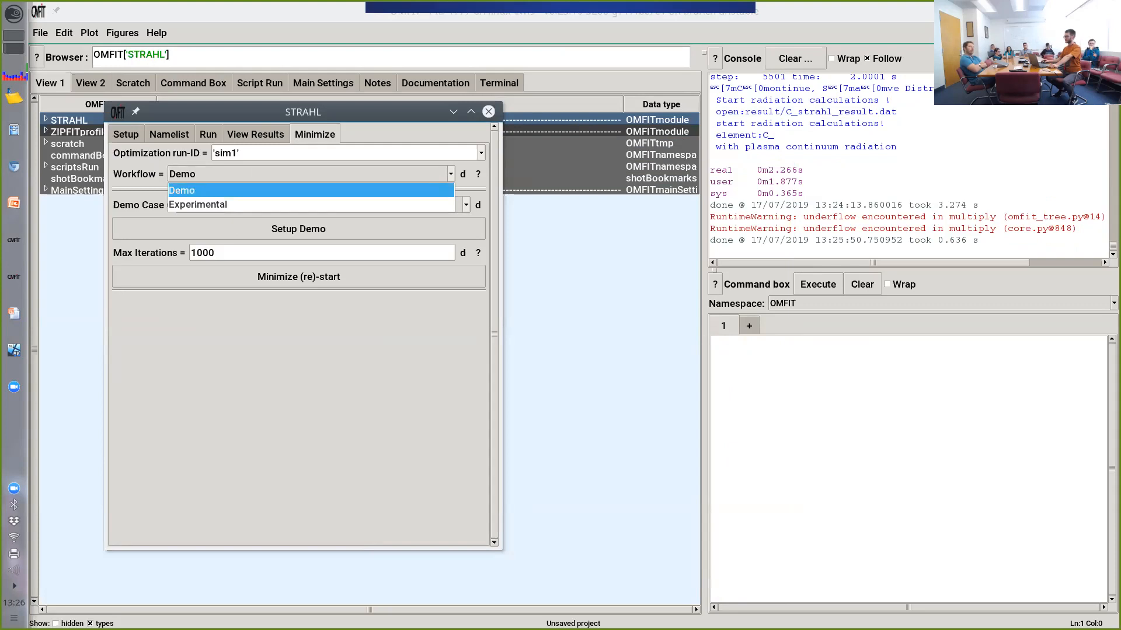
click(311, 190)
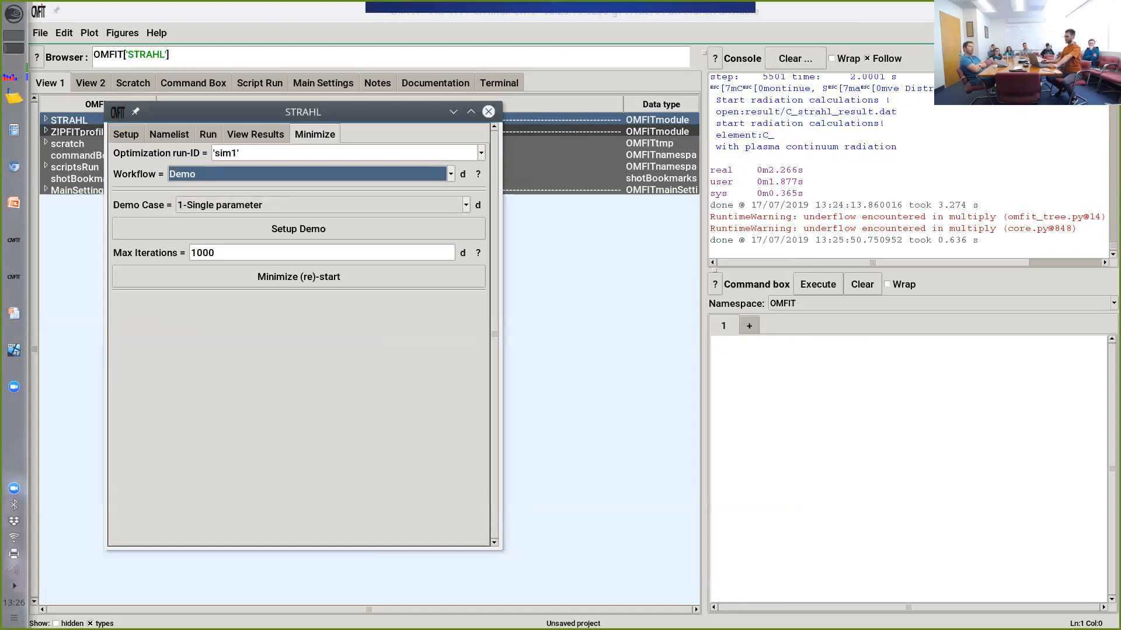
click(465, 205)
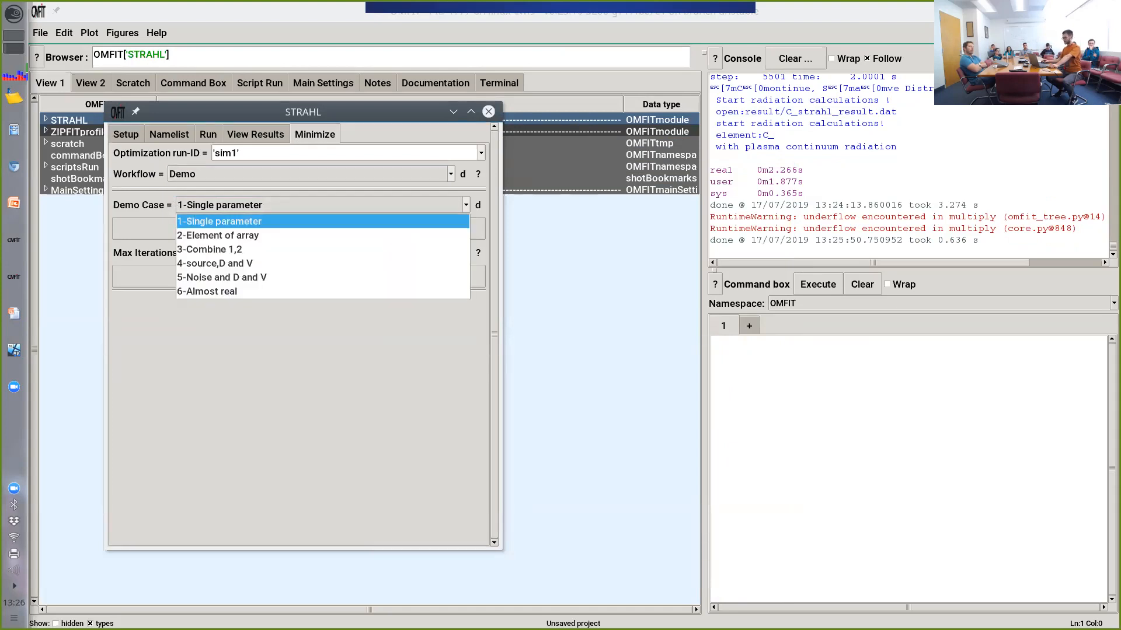
click(220, 221)
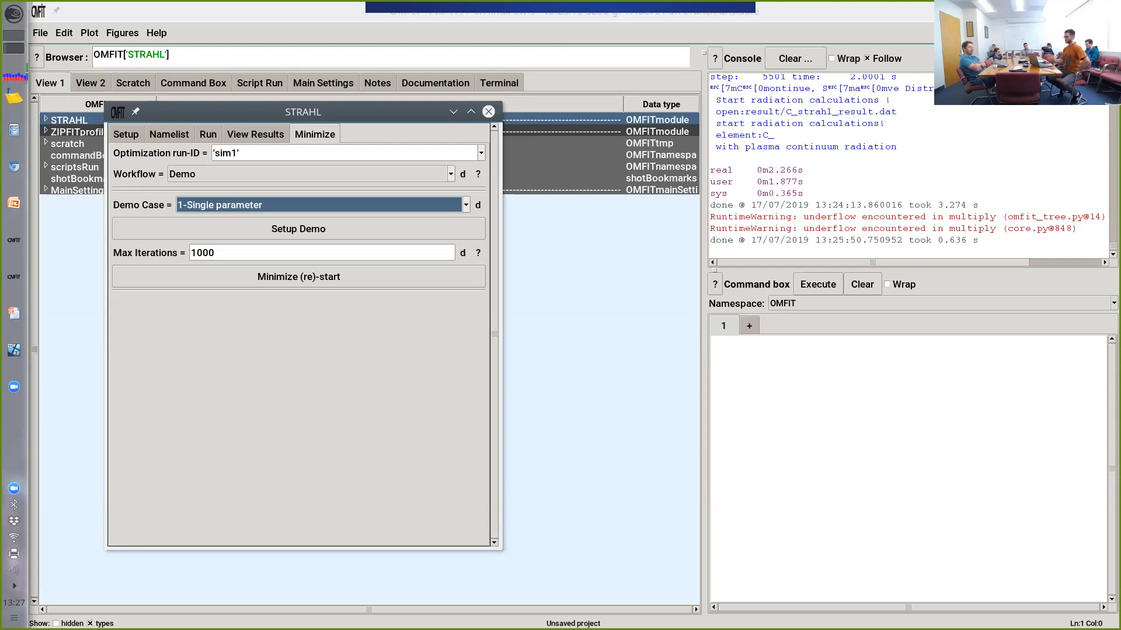
Step: Set the minimization demo case to 2-Element of array and set up the demo
key(Down)
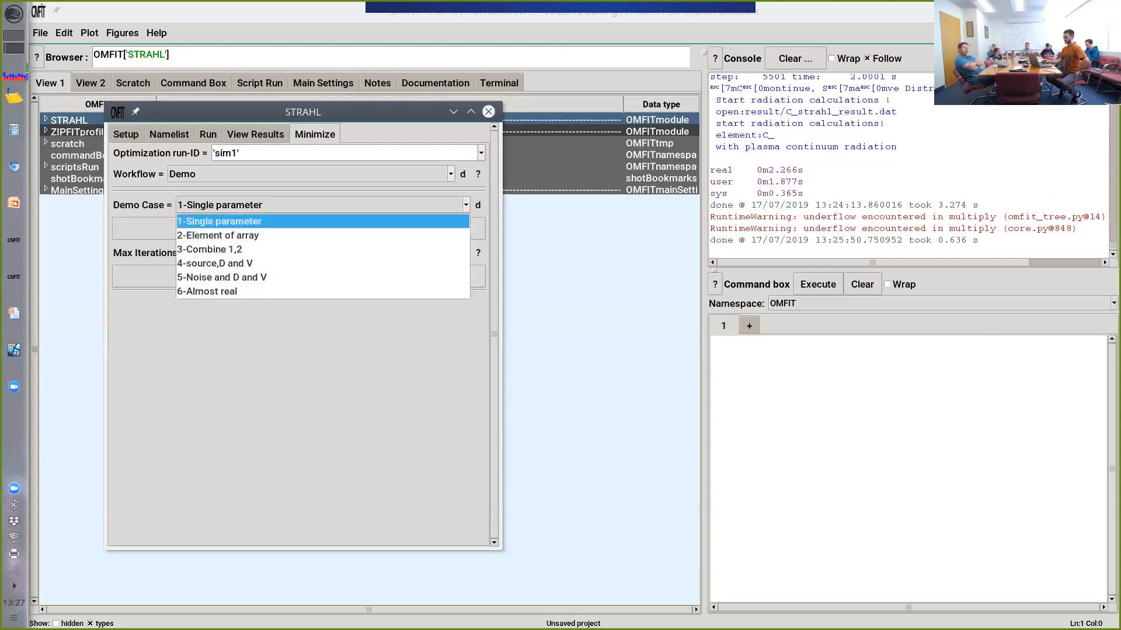
key(Down)
key(Return)
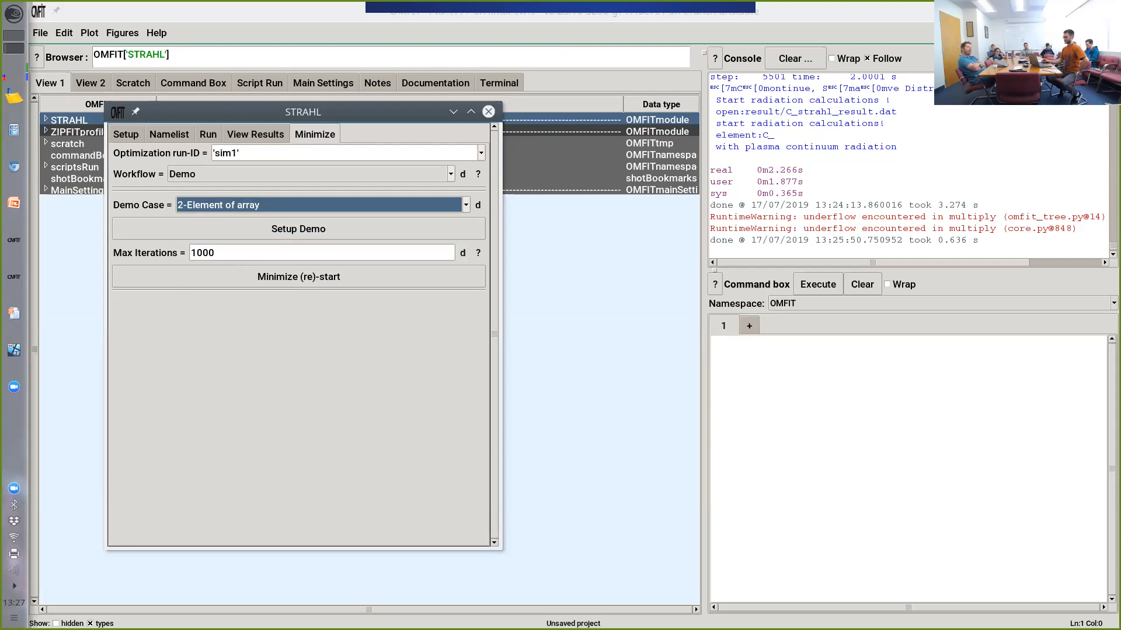
click(299, 229)
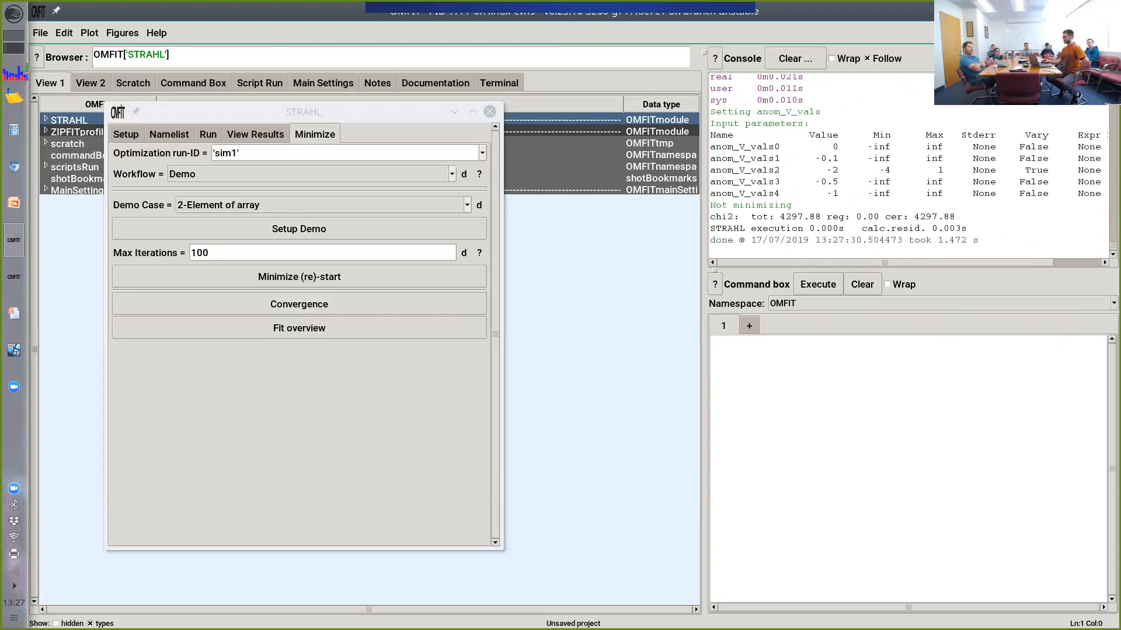
Step: Widen the console and examine the anom_V_vals input parameters, especially the Vary flag of anom_V_vals2
drag(704, 53, 571, 53)
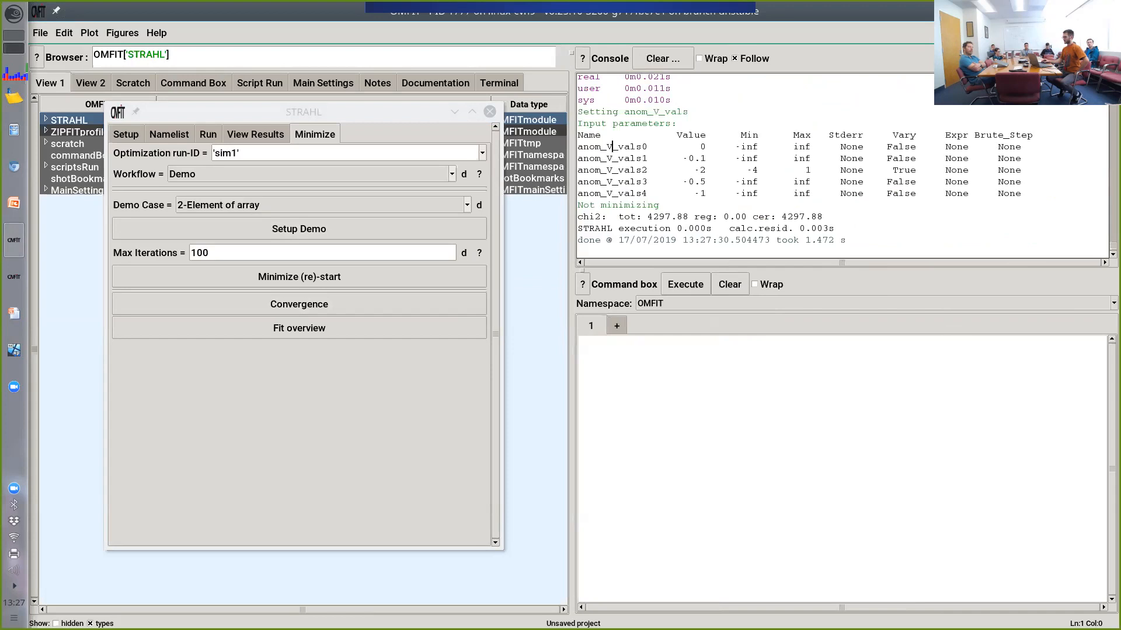
drag(594, 146, 641, 193)
click(642, 194)
drag(934, 169, 835, 170)
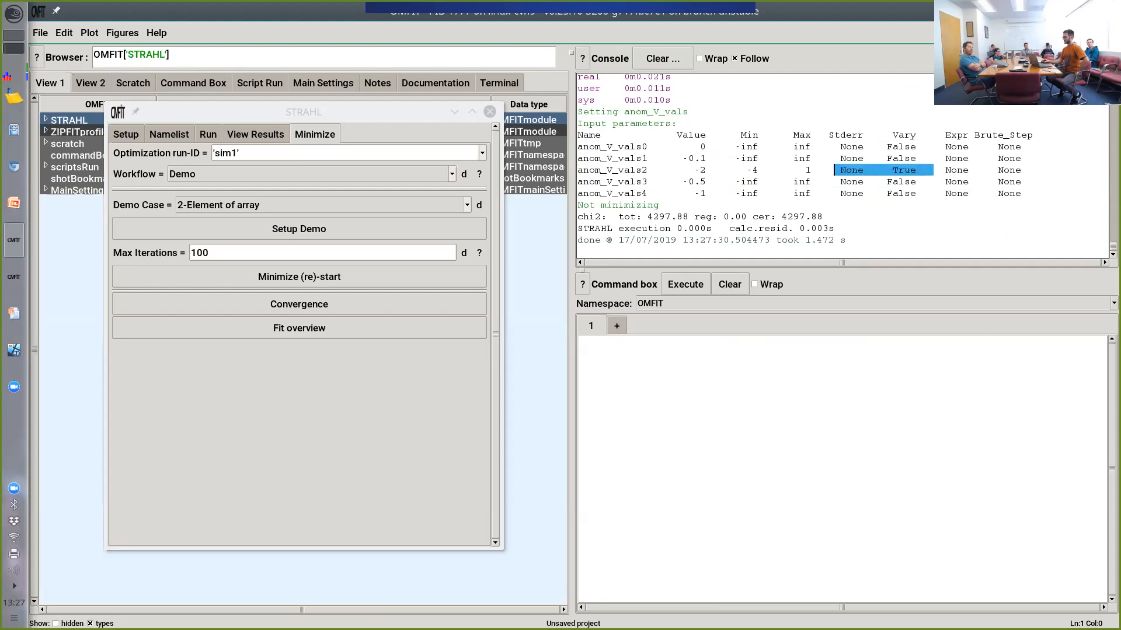
double_click(903, 170)
Step: Plot the minimizer convergence beside the settings and inspect the chi2, D and V profiles
click(299, 304)
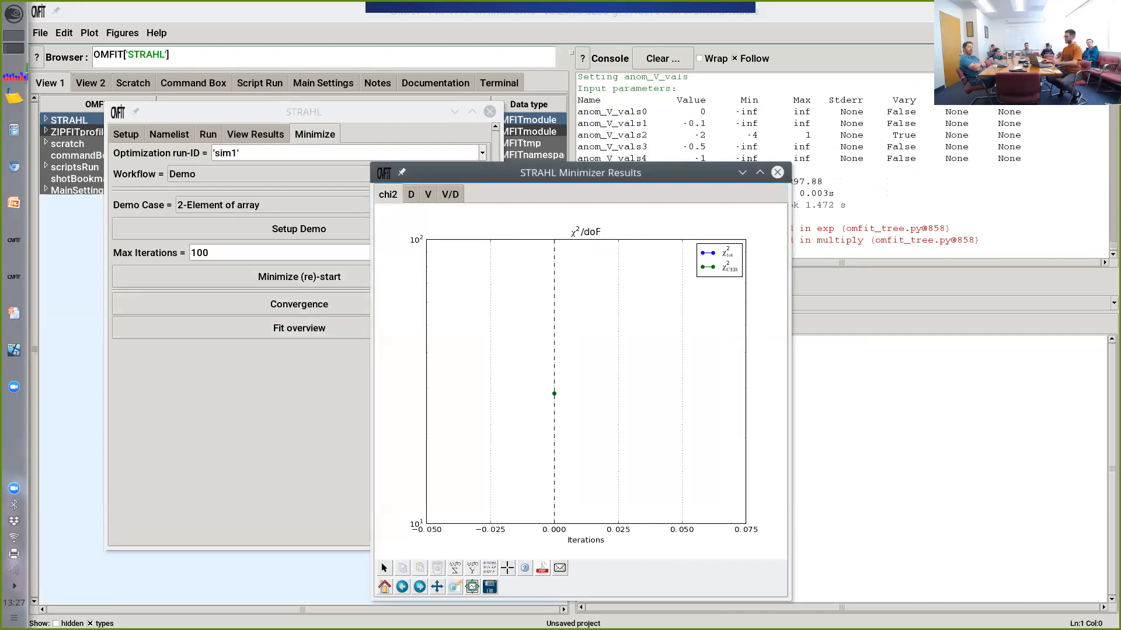
drag(526, 172, 686, 185)
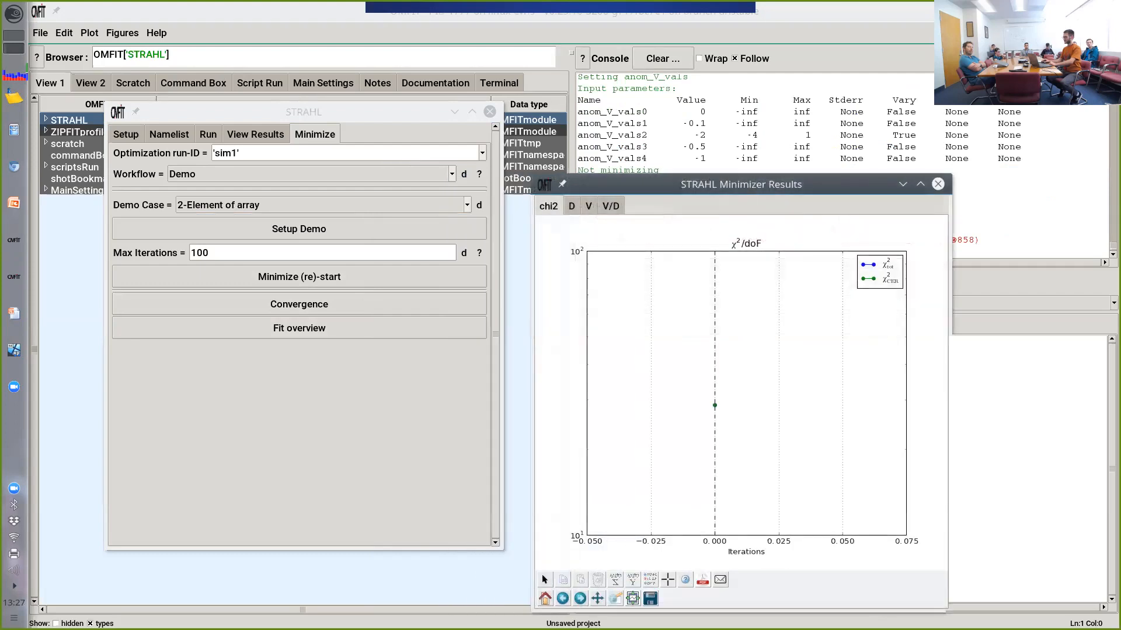
click(572, 206)
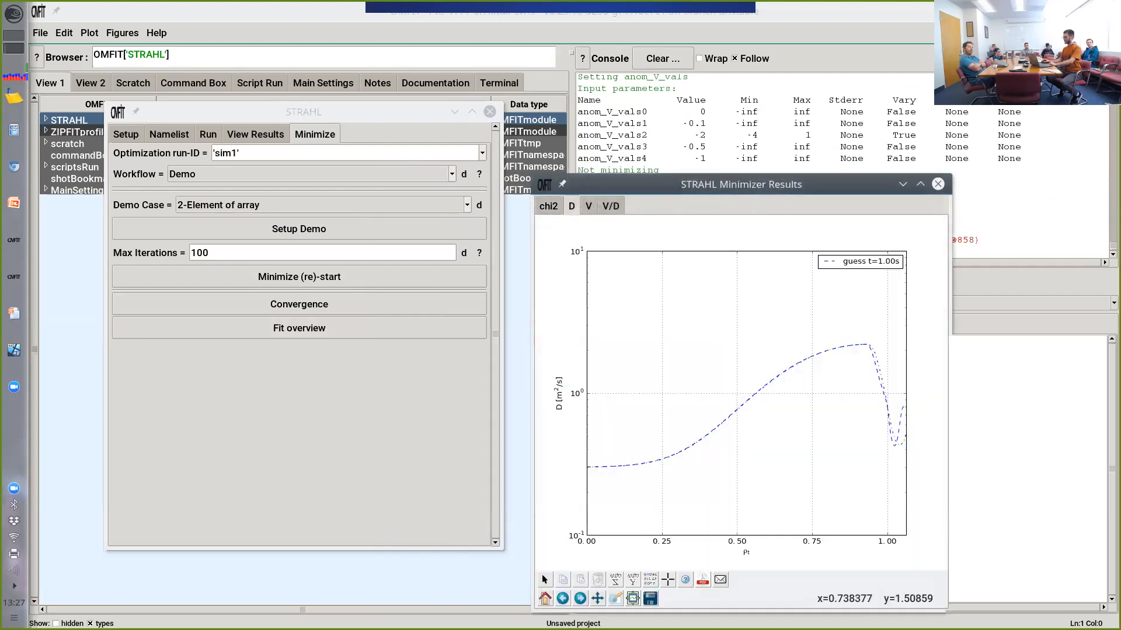
click(589, 206)
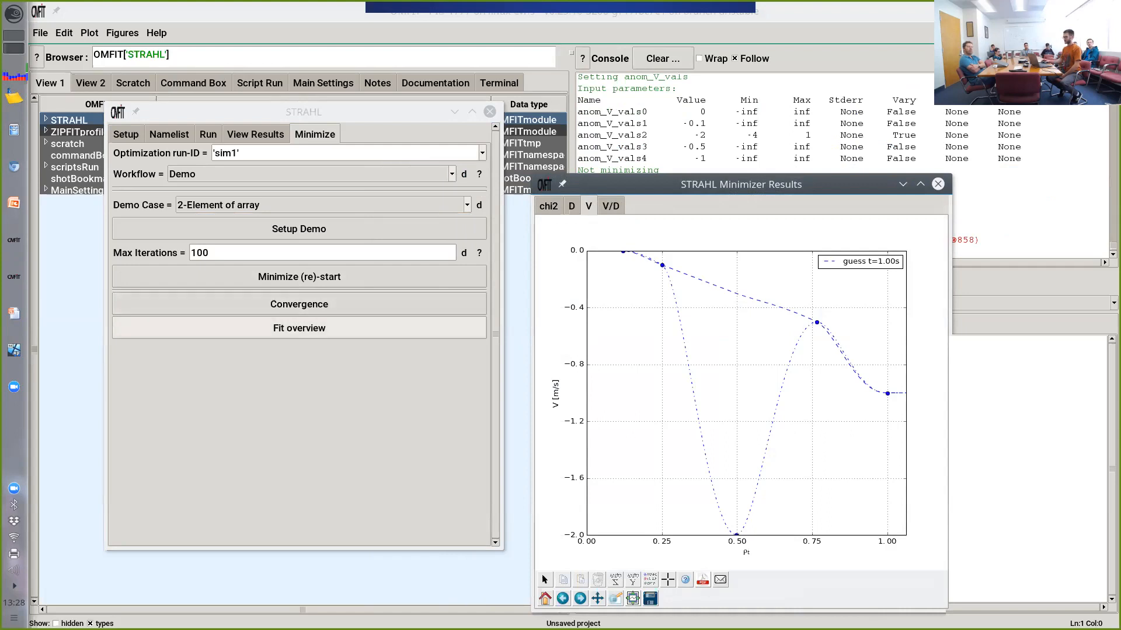
Step: Plot the fit overview and enlarge the CER radius panel for 1.733-1.833 s
click(299, 328)
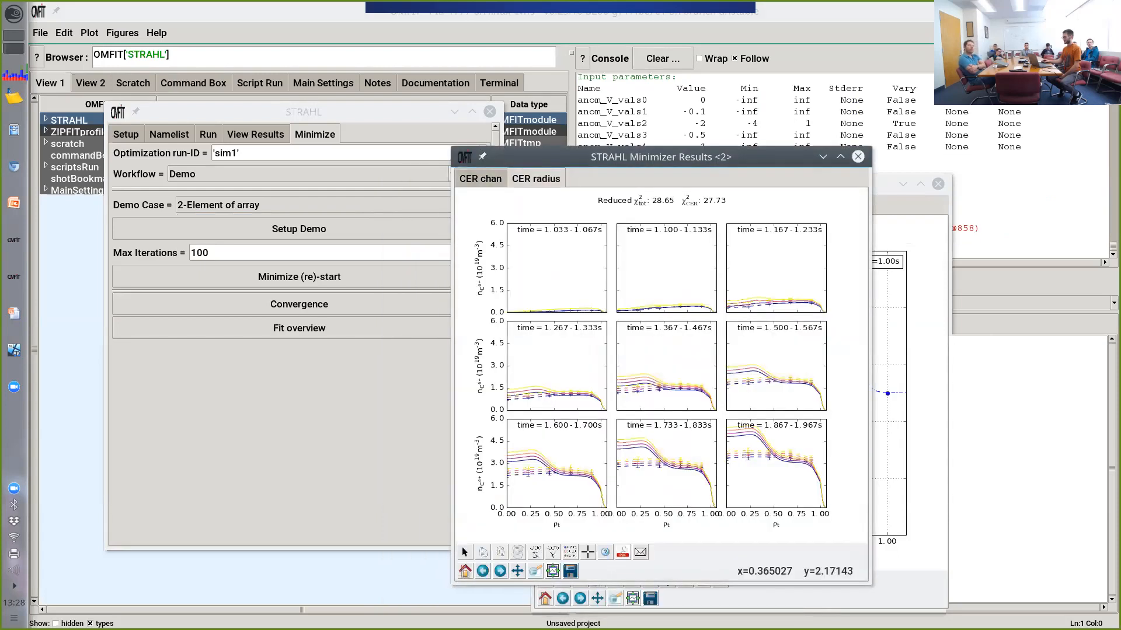
middle_click(671, 469)
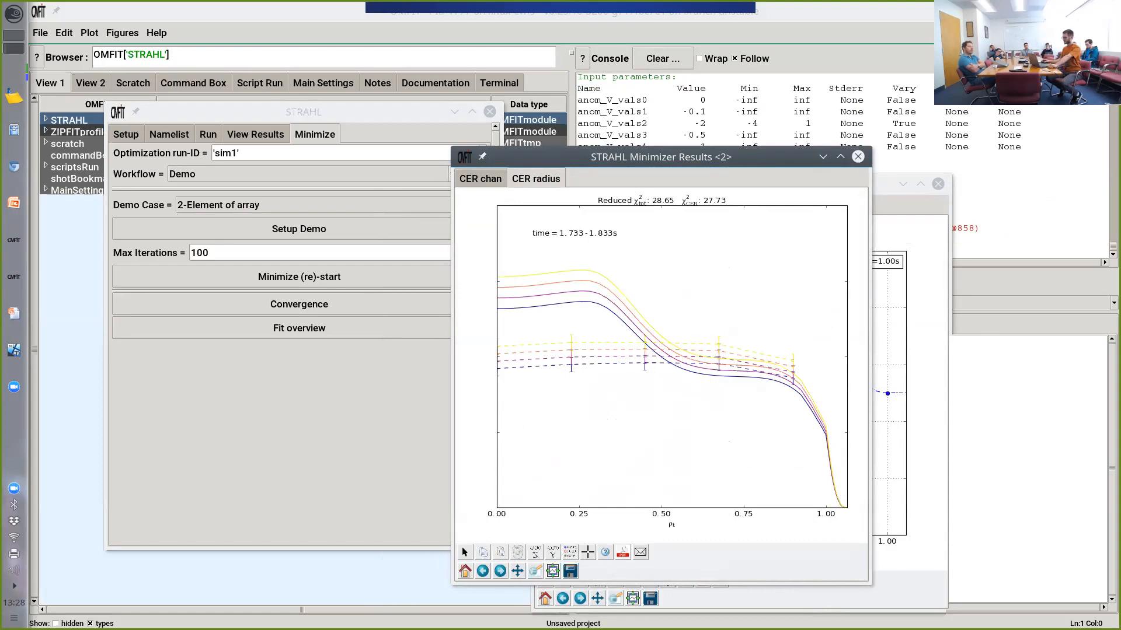
Step: Run the minimization for the 2-Element of array demo and review its convergence plots for chi2, D, V, V/D and p(2)
click(857, 156)
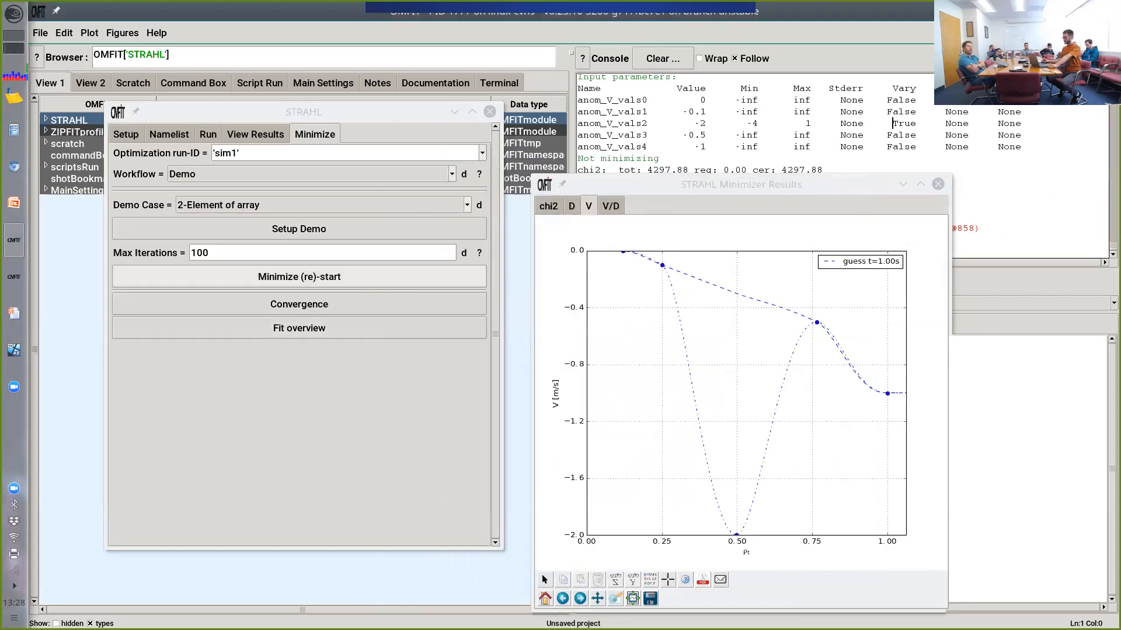
click(299, 277)
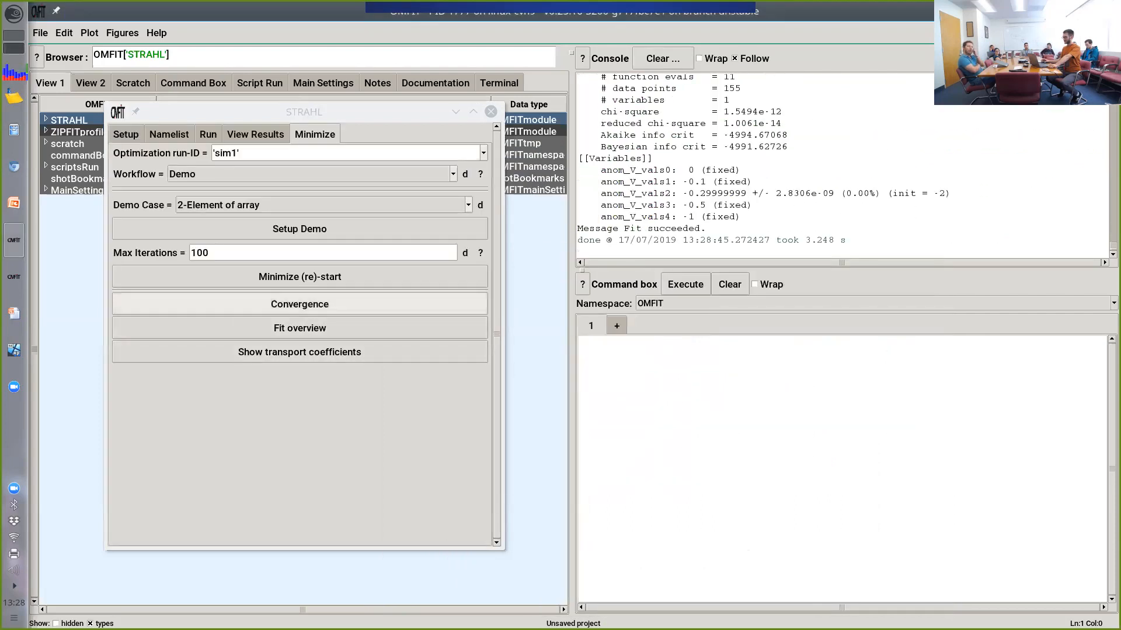
click(299, 304)
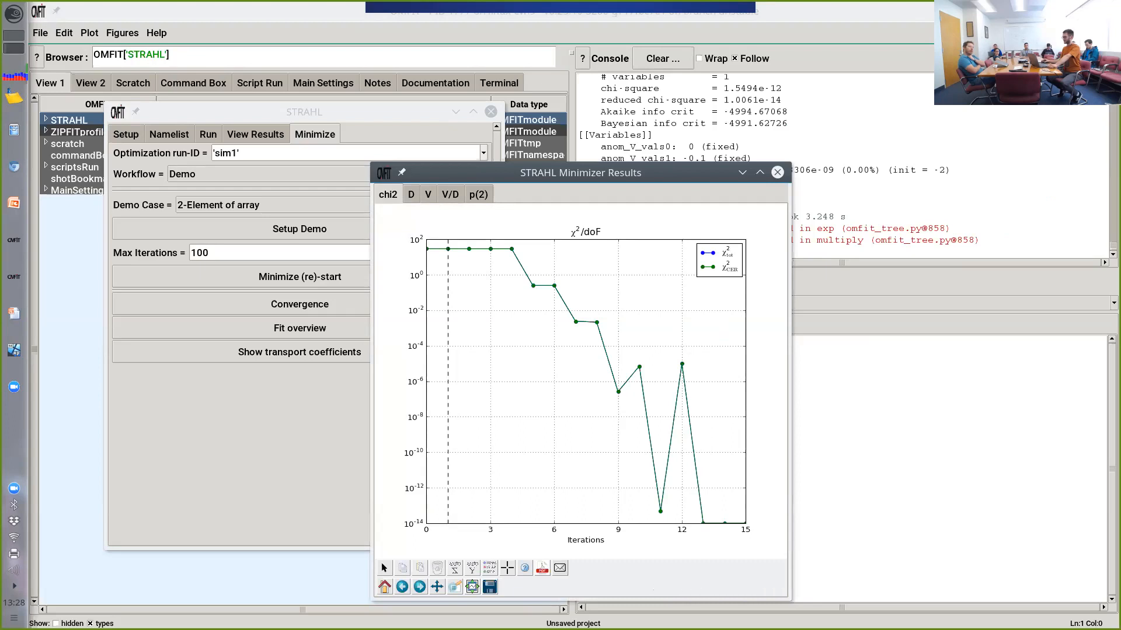
click(411, 195)
click(428, 194)
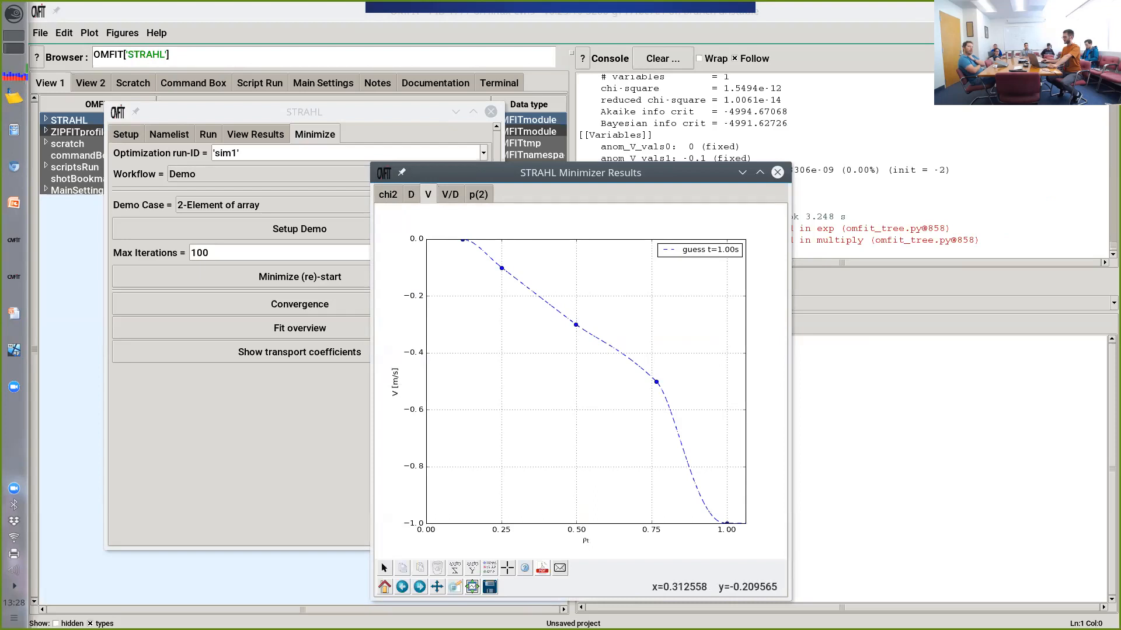
click(450, 194)
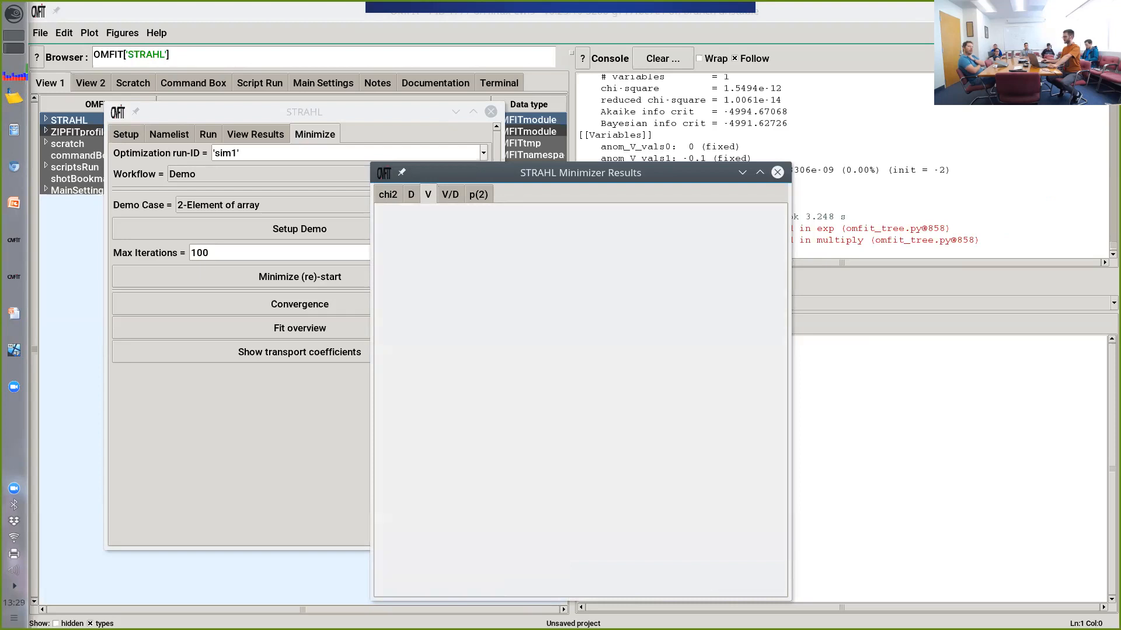
click(478, 194)
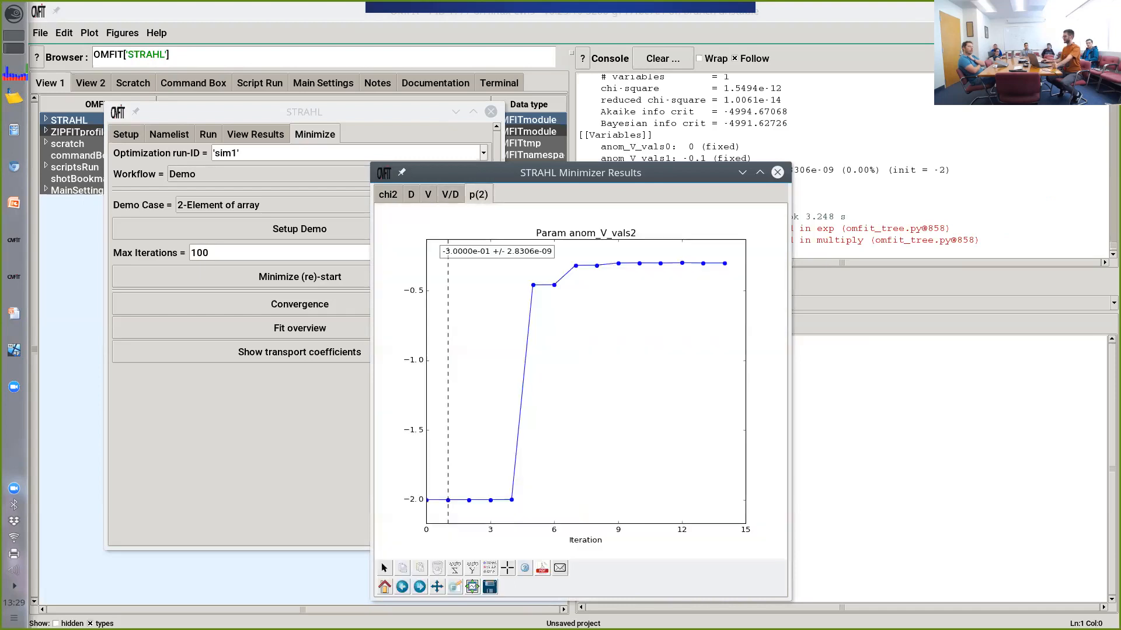
click(777, 172)
Step: Set the minimization demo case to 4-source,D and V and set up the demo
click(350, 205)
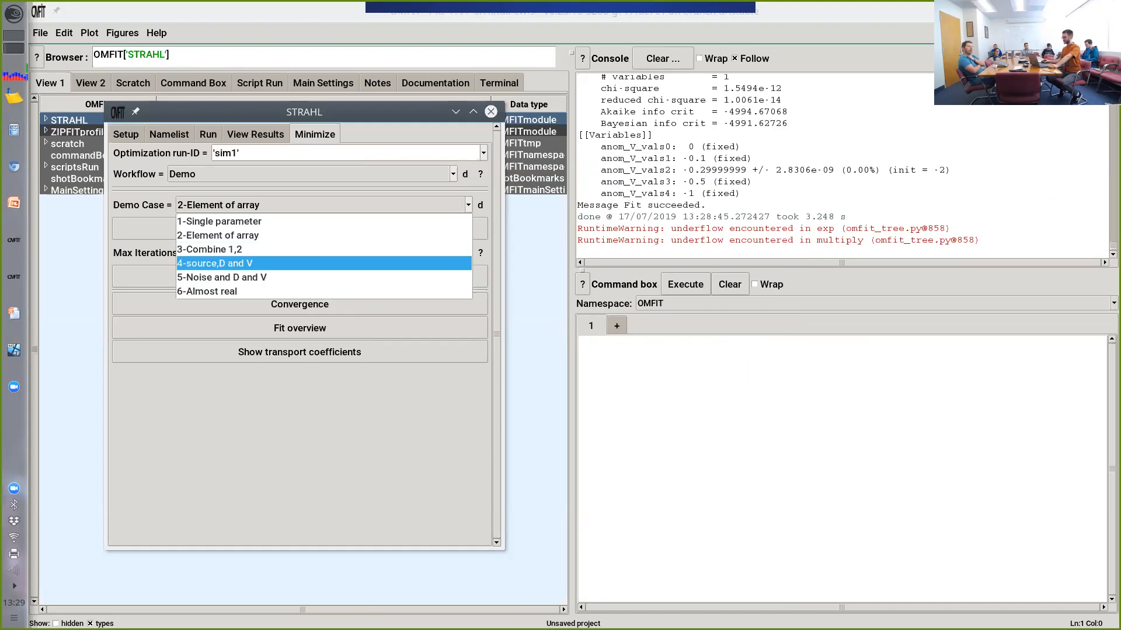
click(214, 264)
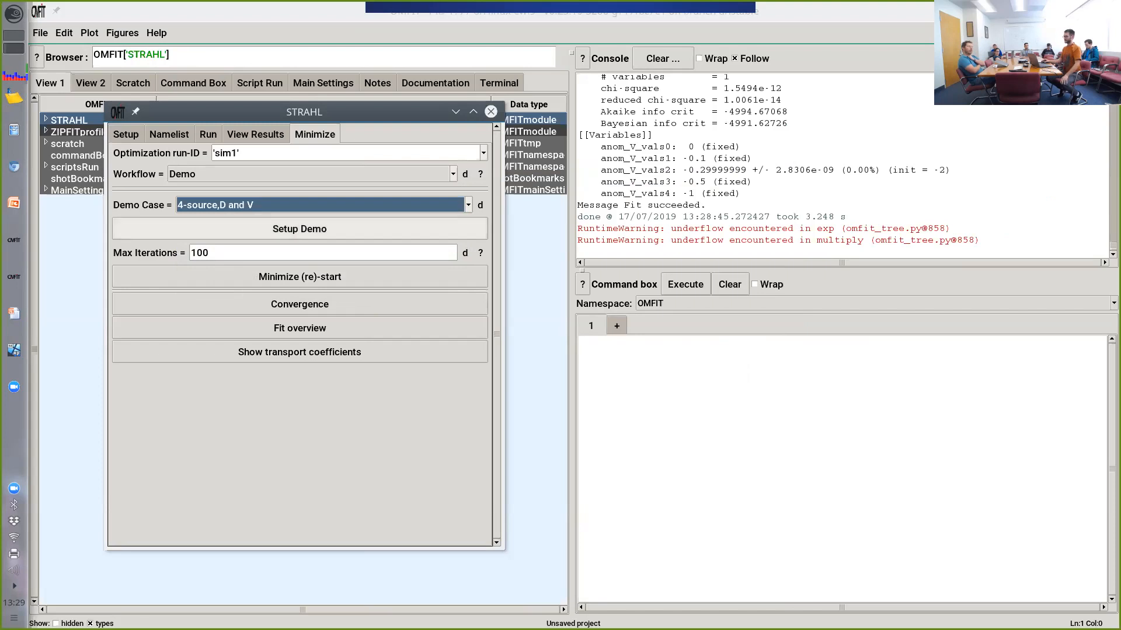
click(300, 229)
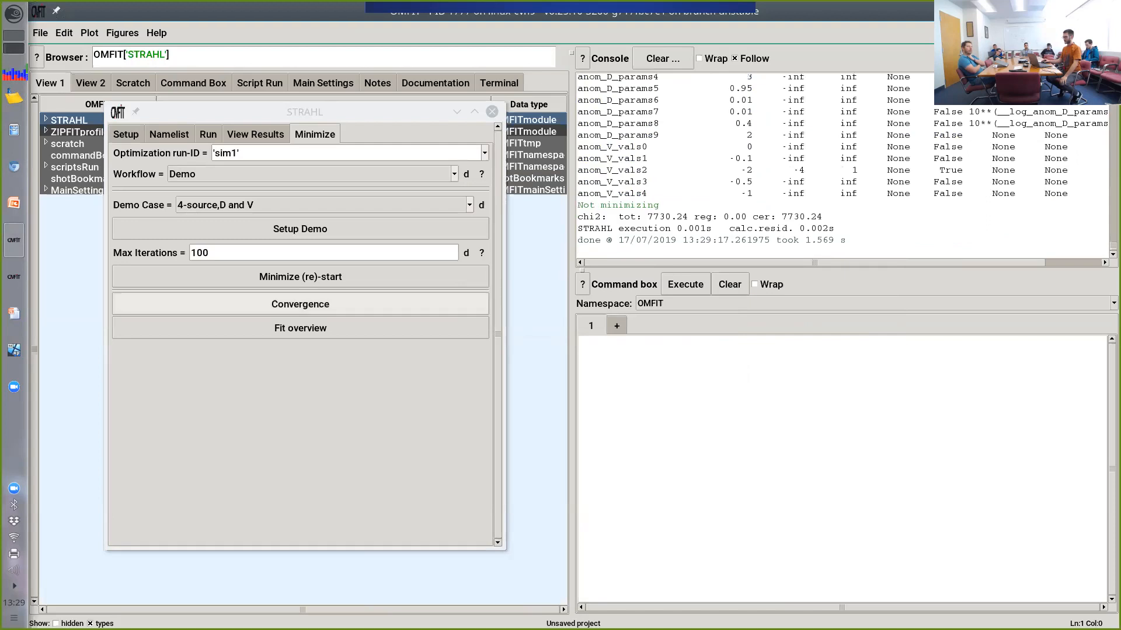
Step: Plot the convergence of the 4-source,D and V setup and inspect the D, V and V/D profiles
click(300, 304)
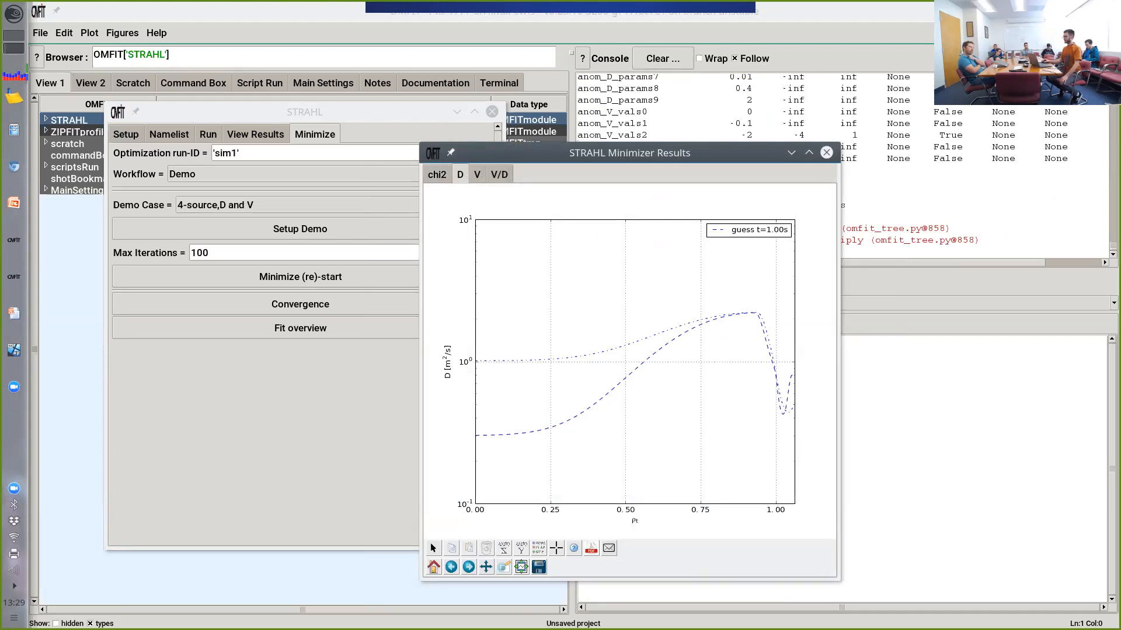
click(477, 174)
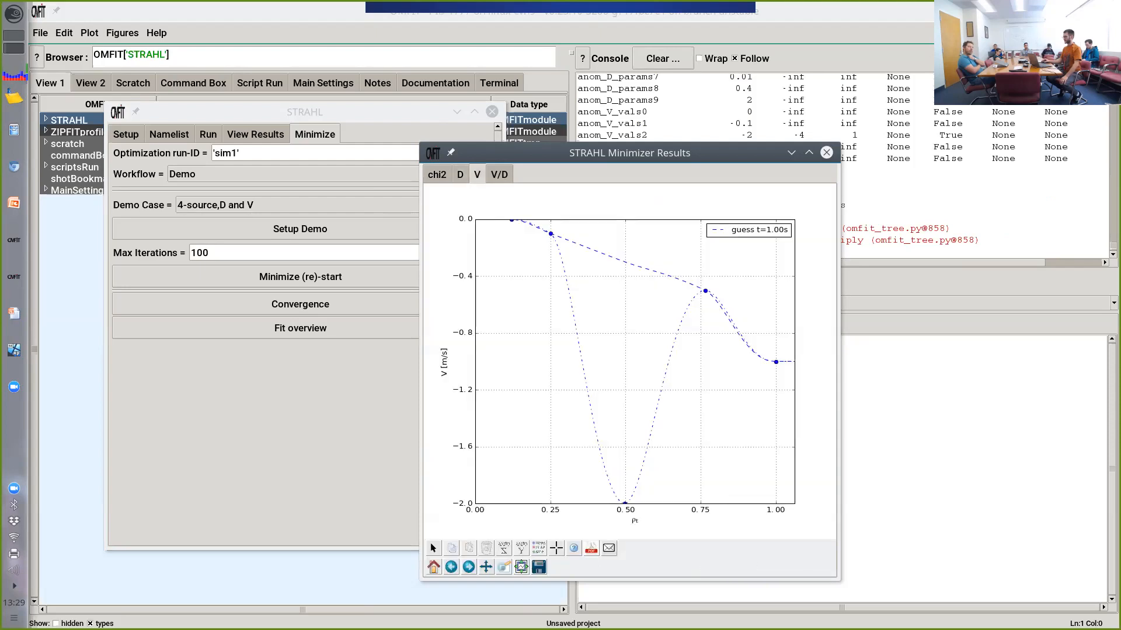
click(499, 175)
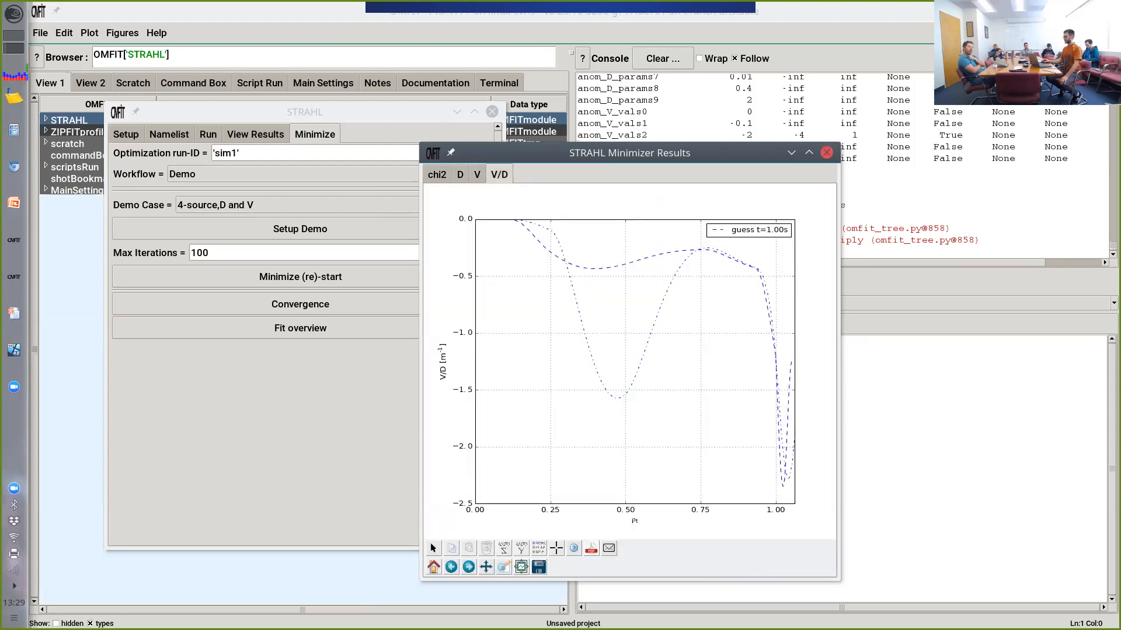
click(826, 152)
Step: Inspect the fit overview's CER radius panels at enlarged size, close the plot and run the minimization
click(300, 328)
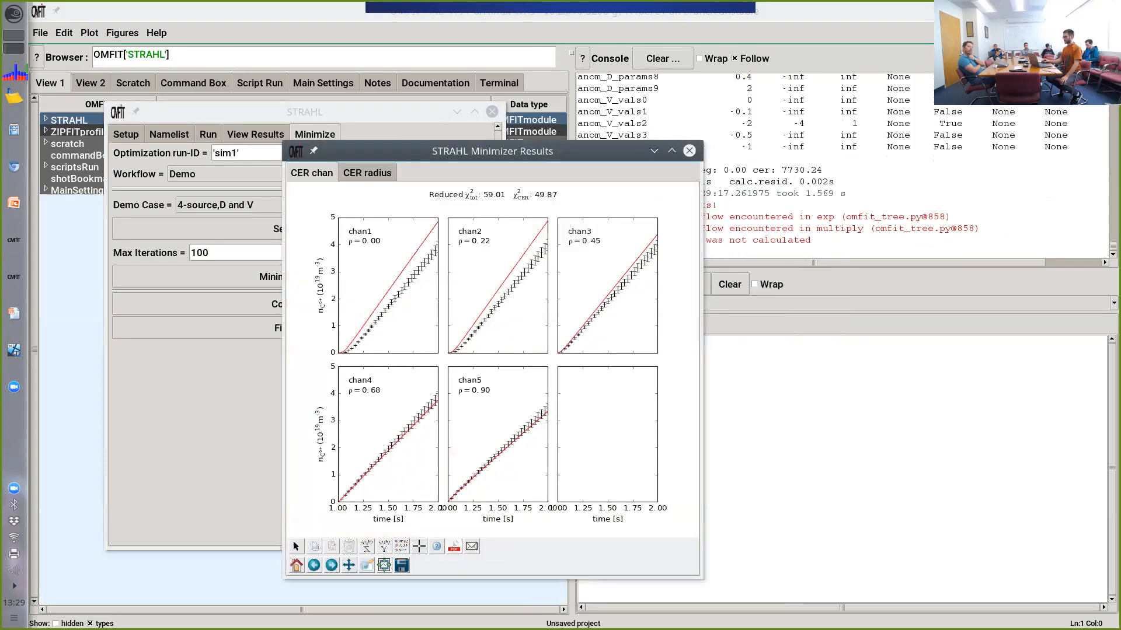
click(367, 174)
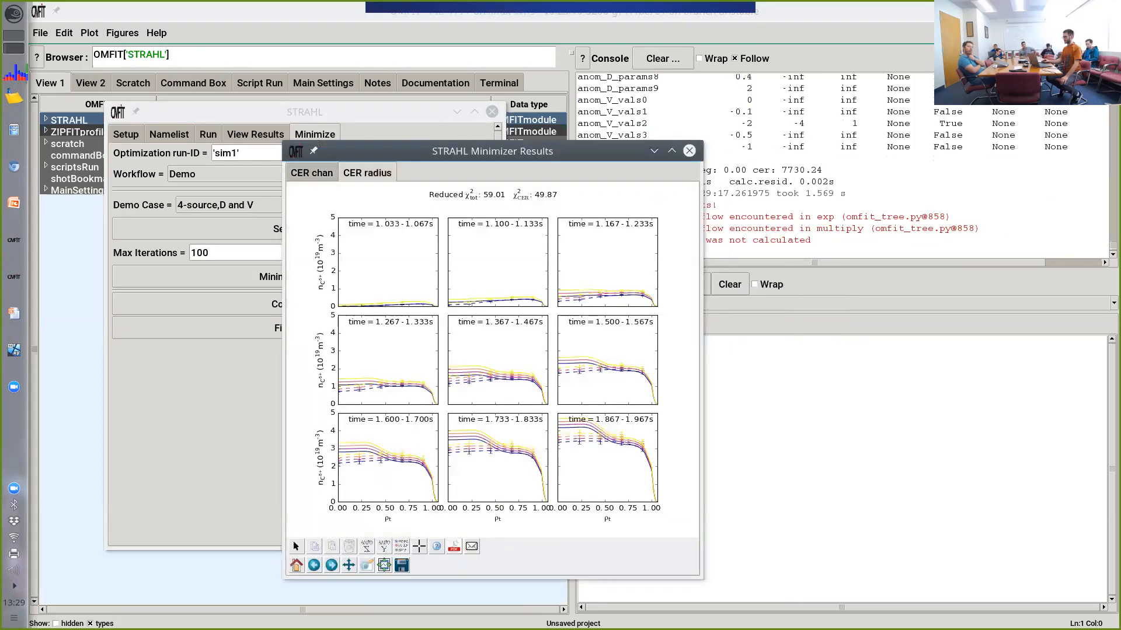
double_click(488, 460)
double_click(587, 429)
double_click(494, 284)
double_click(494, 315)
click(690, 151)
click(300, 276)
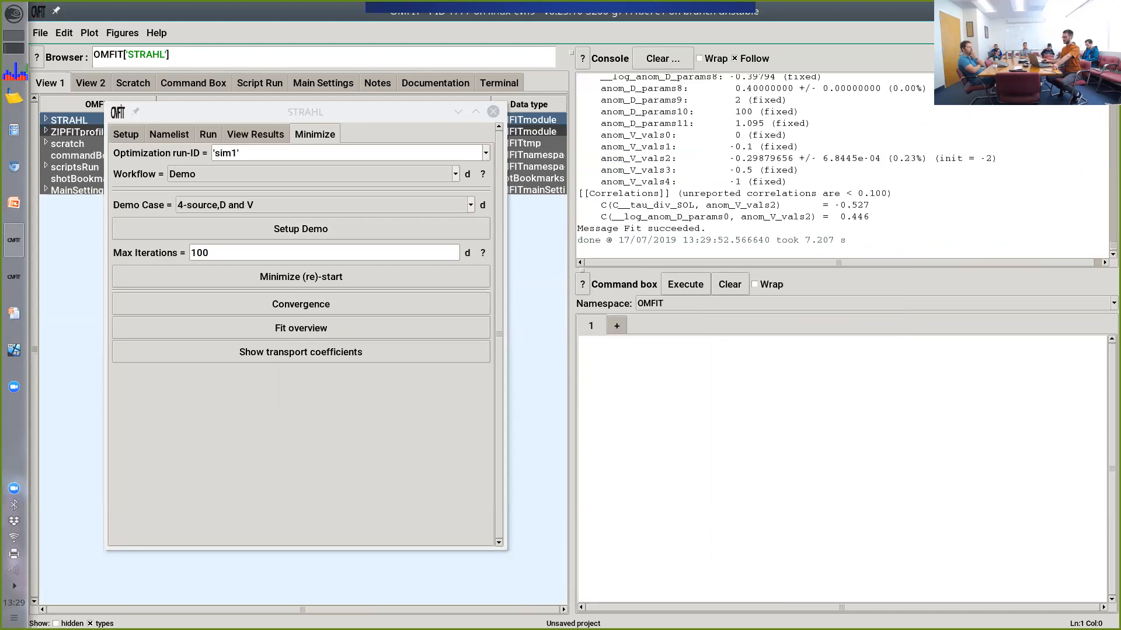
Step: Keep the Demo workflow, set the demo case to 5-Noise and D and V, and set up the demo
click(455, 174)
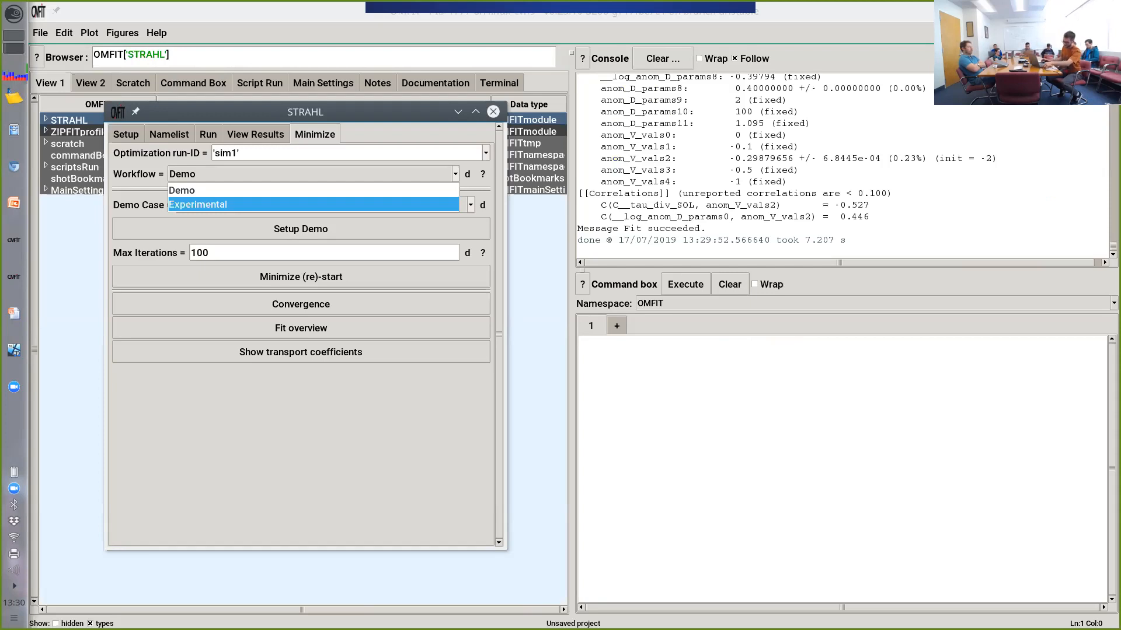
click(245, 190)
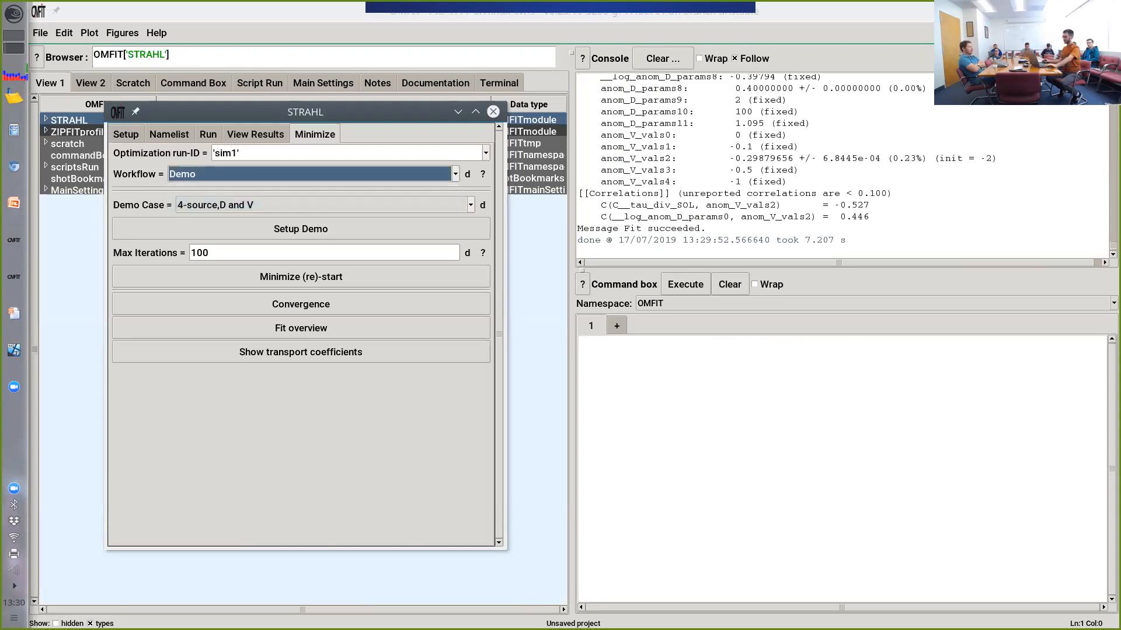
click(325, 204)
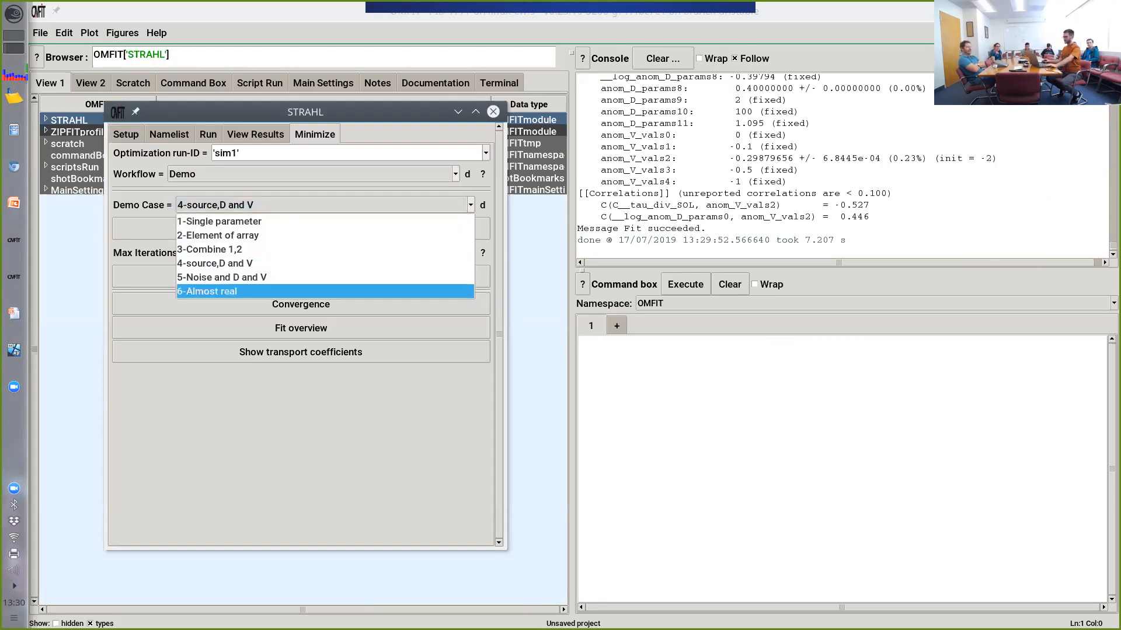
click(302, 391)
click(325, 205)
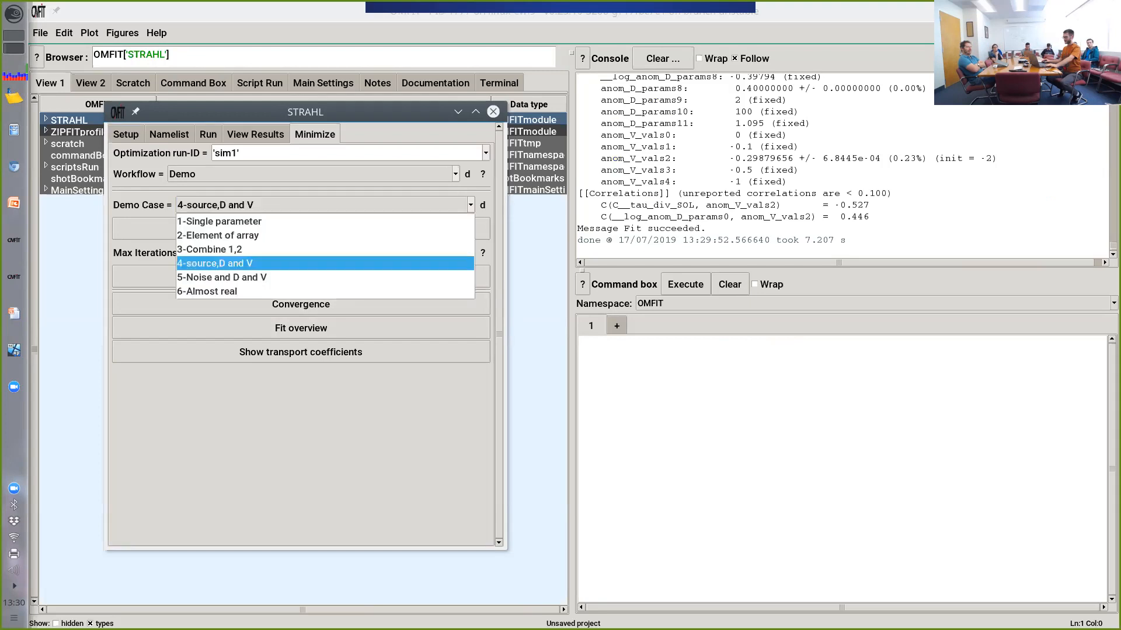
click(301, 276)
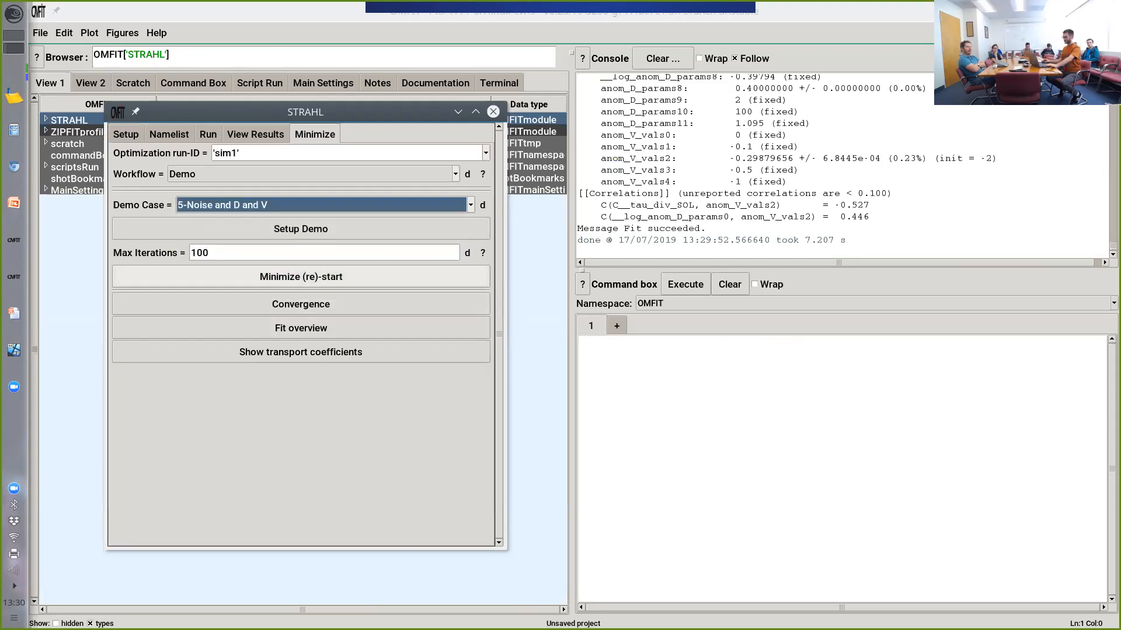
click(300, 228)
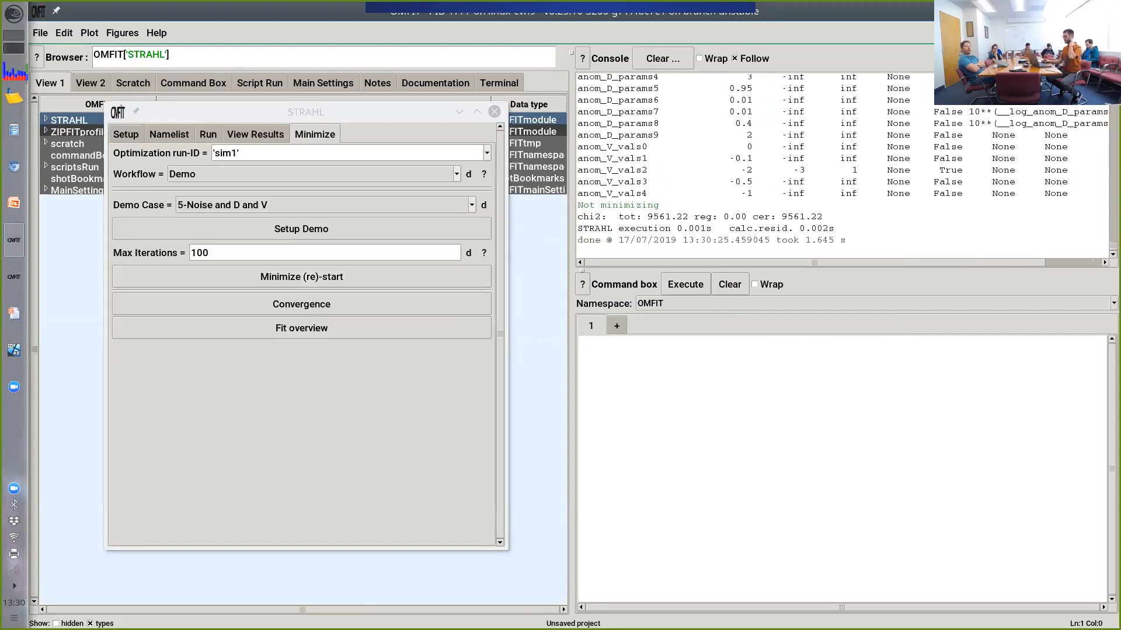
Step: Inspect the CER channel fit overview and the V/D profile of the 5-Noise and D and V setup
click(301, 328)
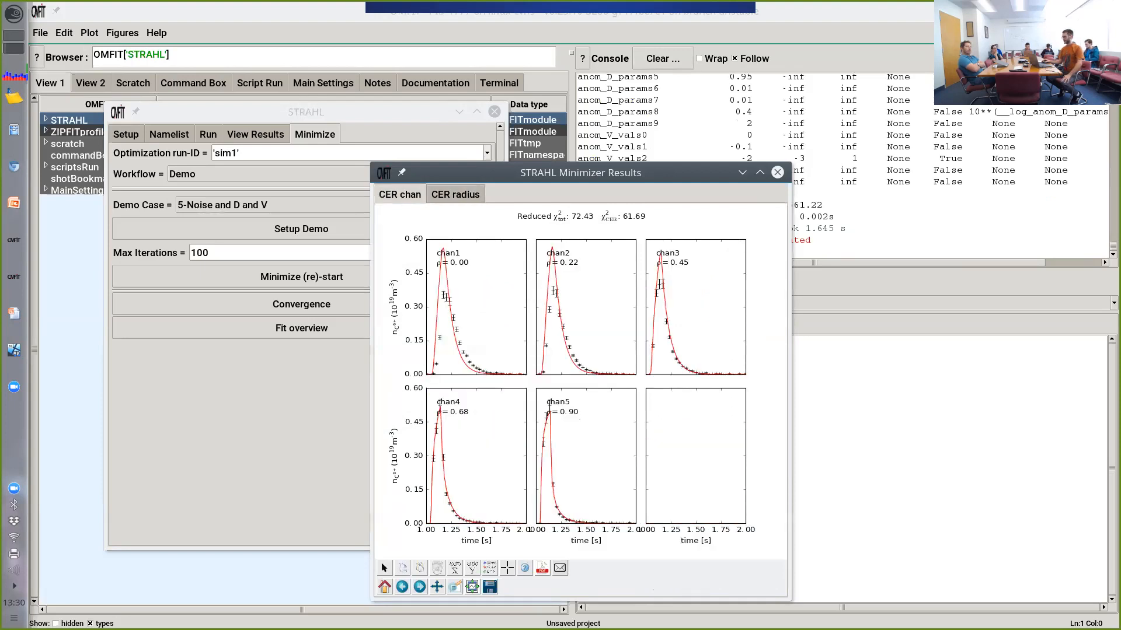
click(777, 172)
click(301, 304)
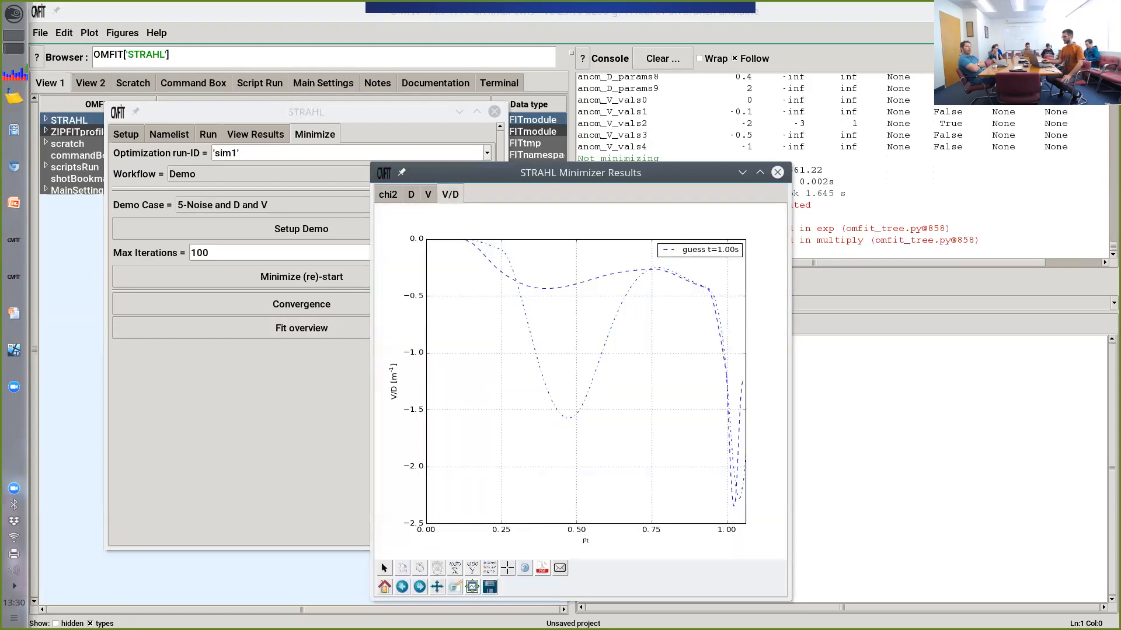
click(778, 172)
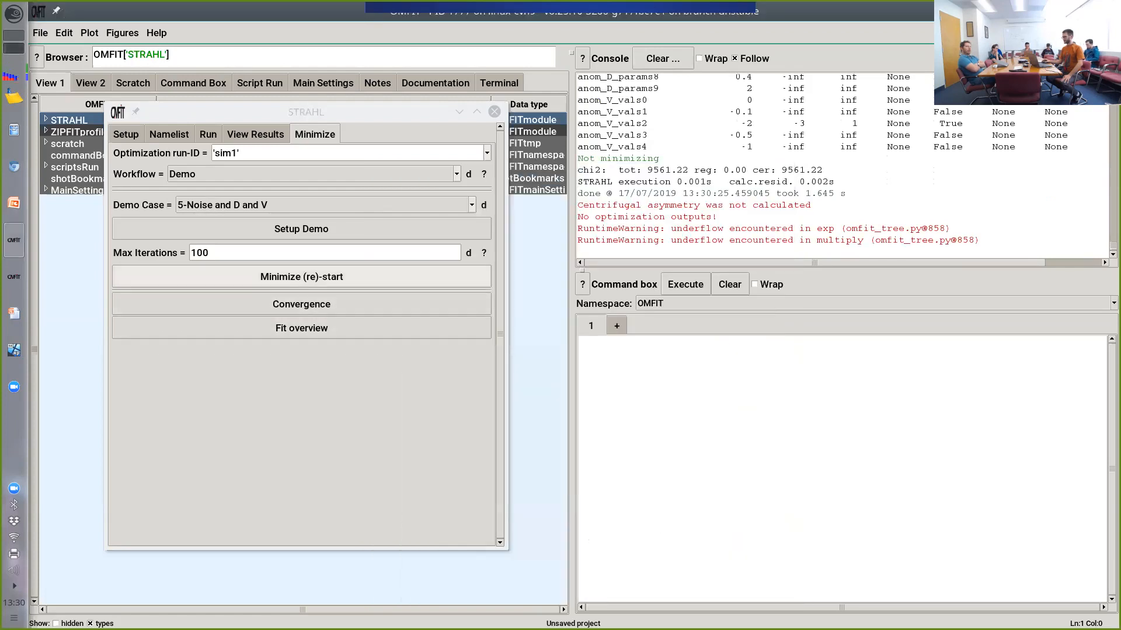
Step: Run the noisy-data minimization and review its chi2, D and V convergence plots and transport coefficients with propagated uncertainty
click(301, 276)
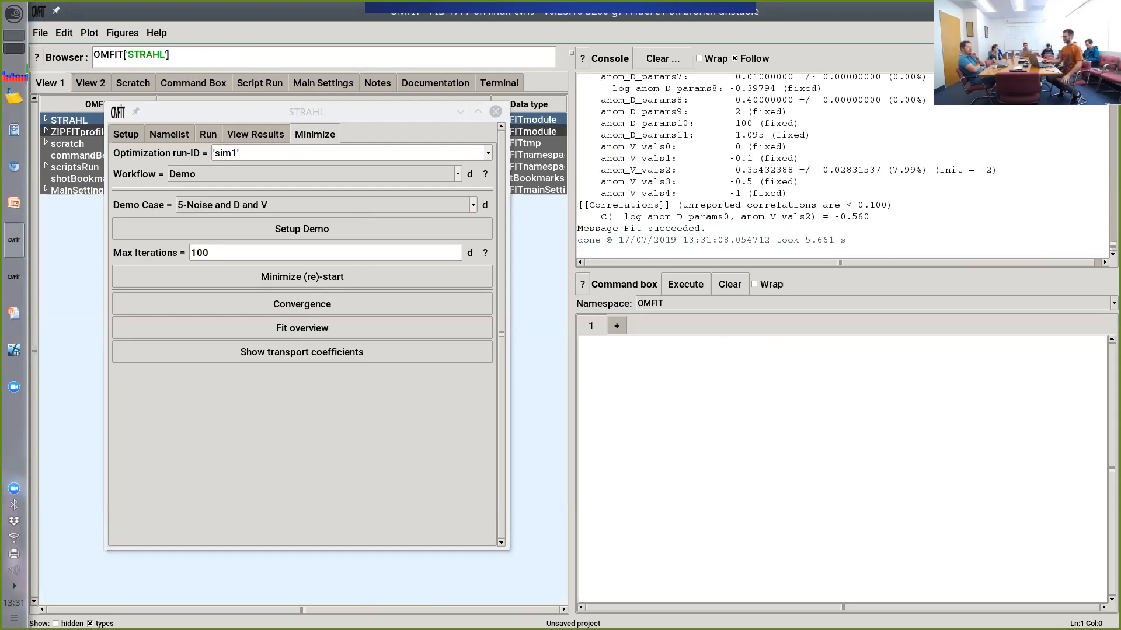
click(302, 304)
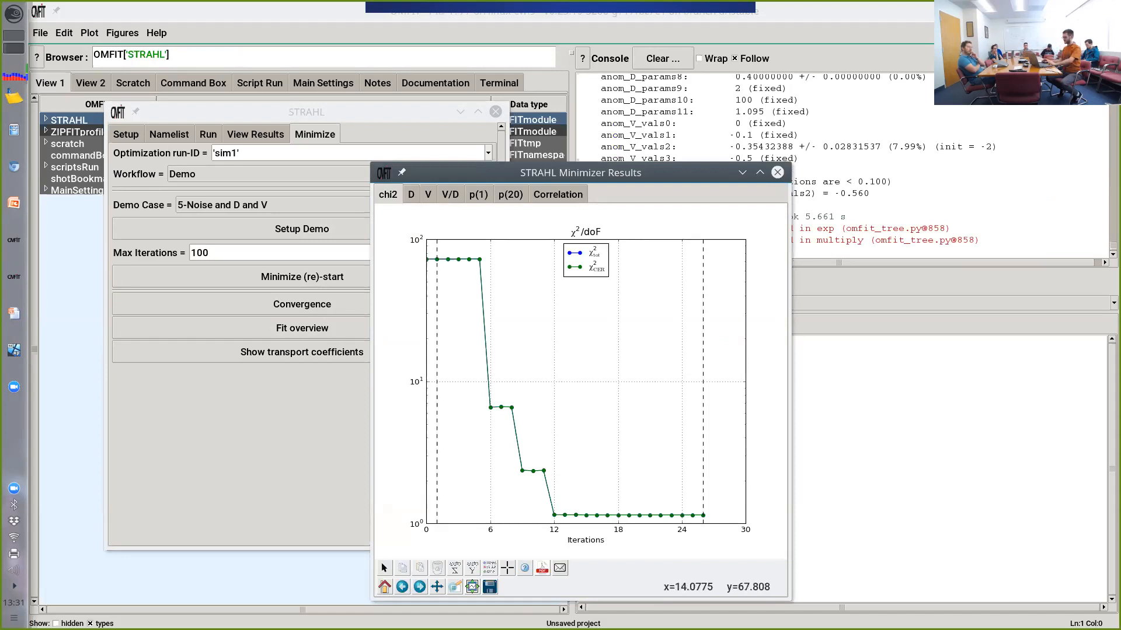
click(411, 194)
click(428, 194)
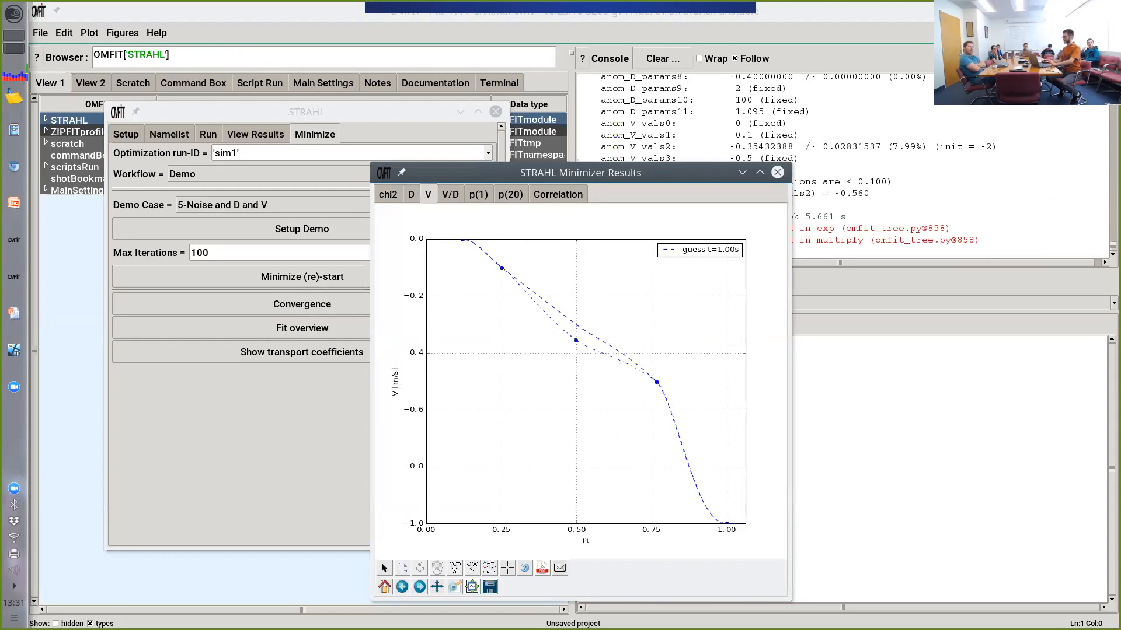
click(777, 173)
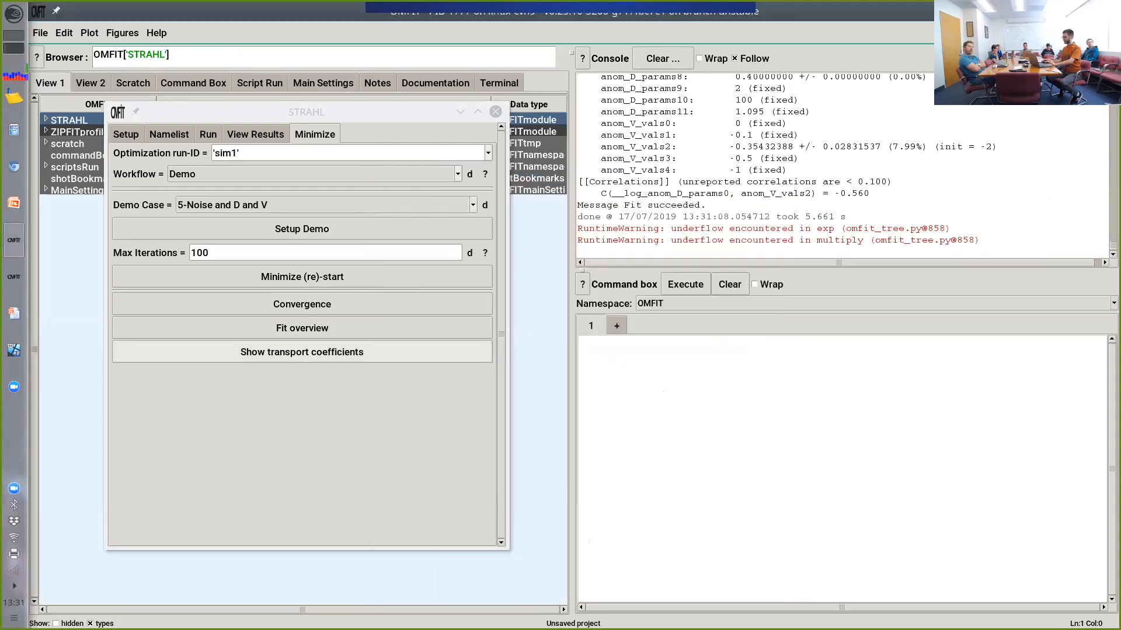
click(338, 351)
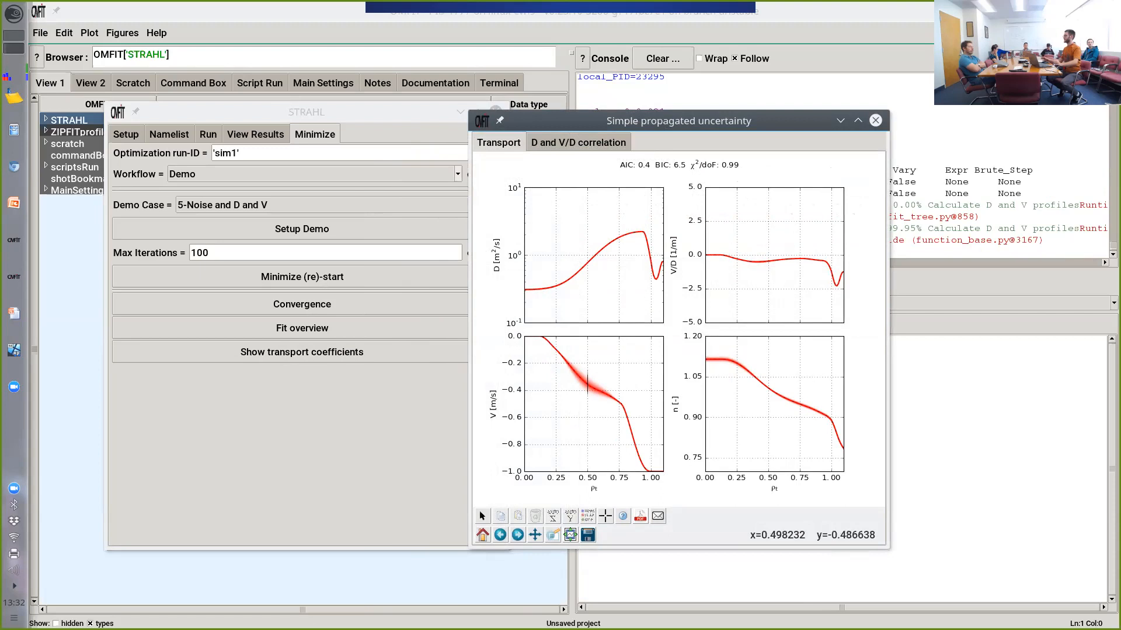
click(875, 121)
Step: Set the minimization demo case to 6-Almost real and set up the demo
click(338, 206)
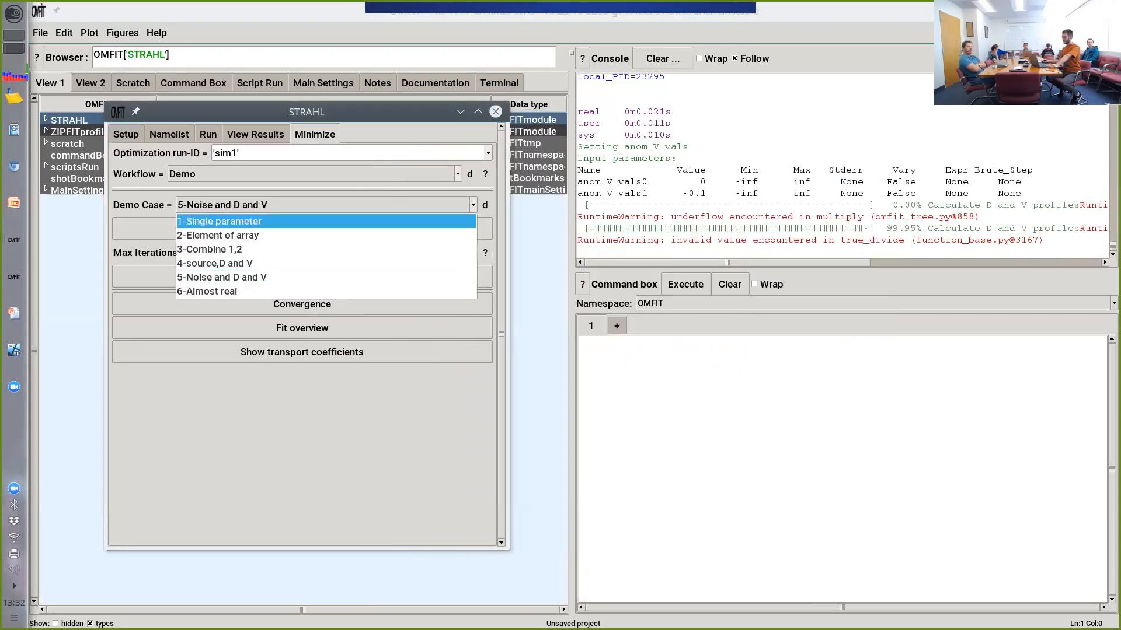
click(327, 292)
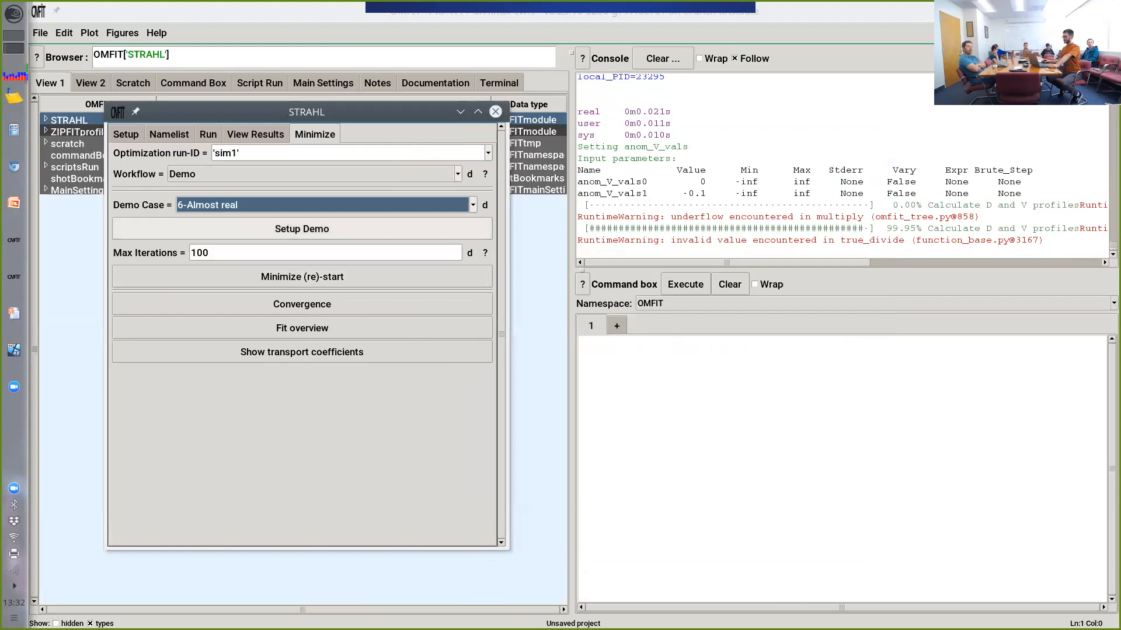
click(302, 229)
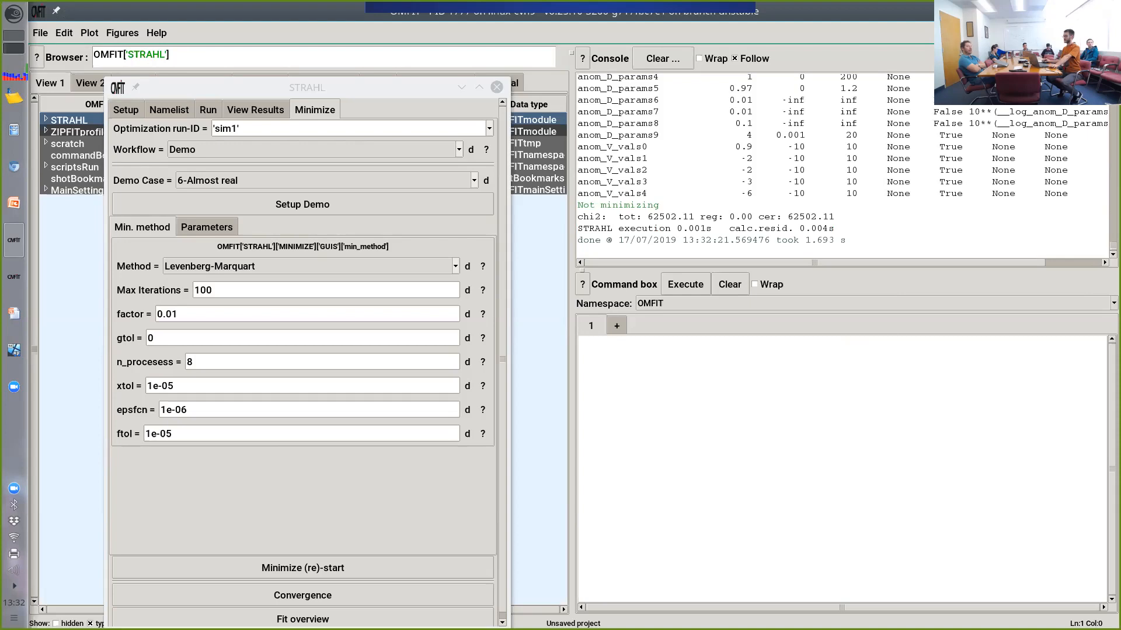
Step: Examine the minimization parameters anom_D_params and anom_V_vals with their values, limits and Vary flags
click(206, 227)
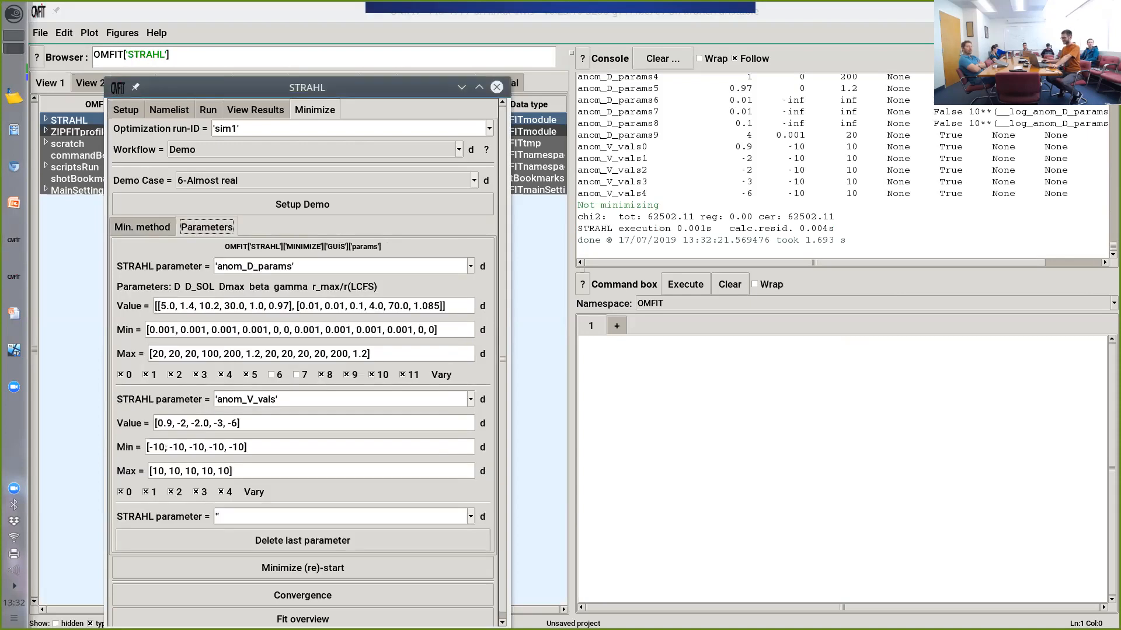
scroll(302, 362, down, 2)
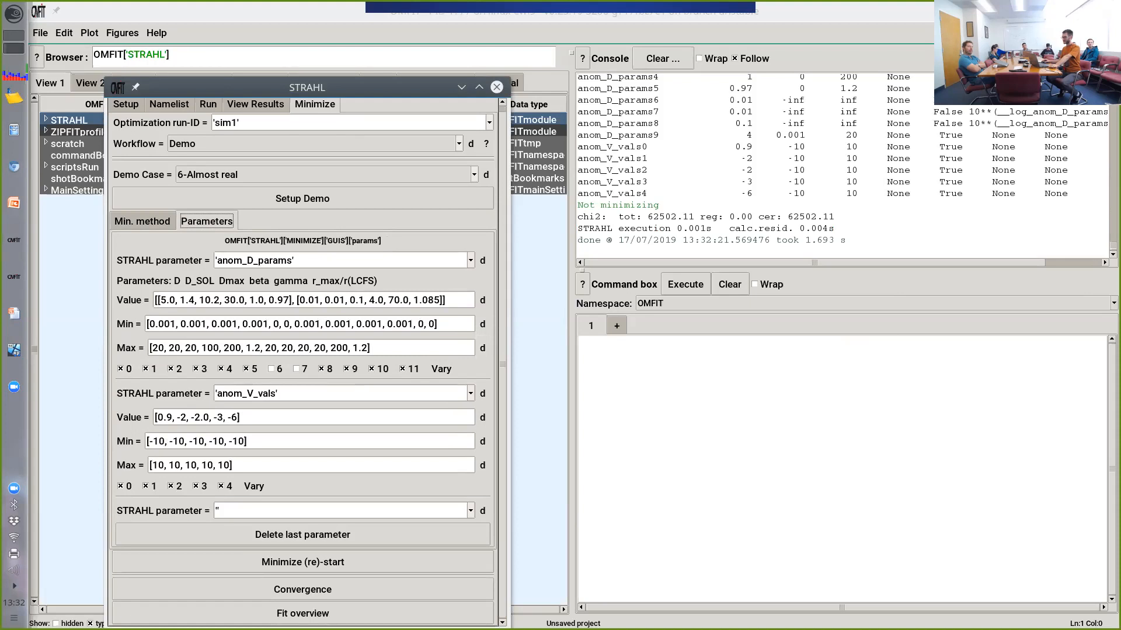
double_click(257, 260)
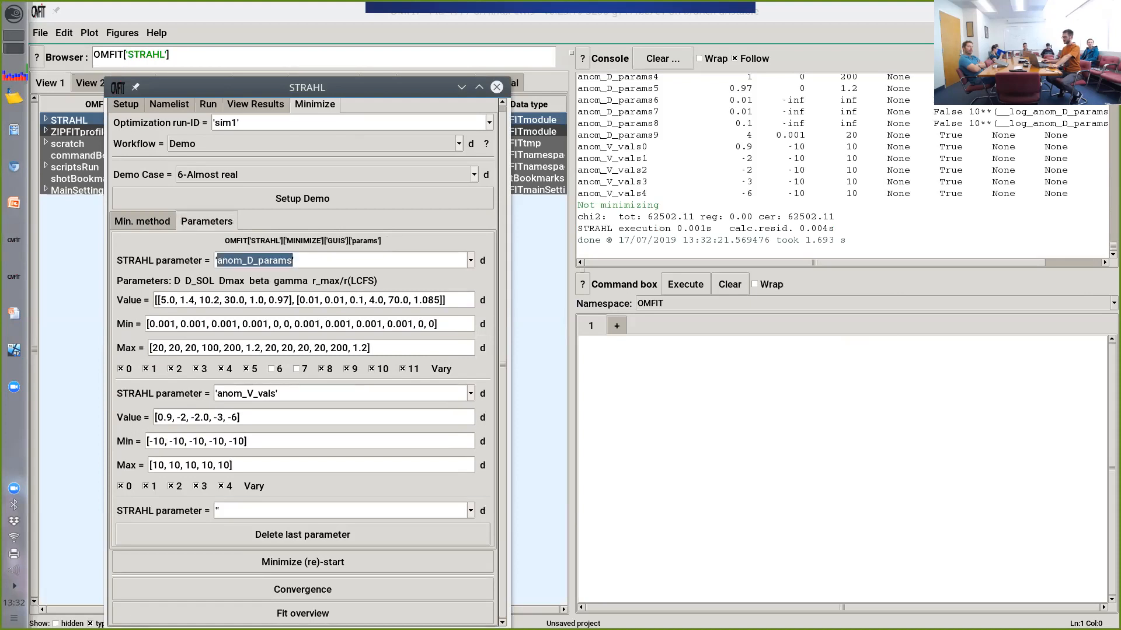
double_click(248, 393)
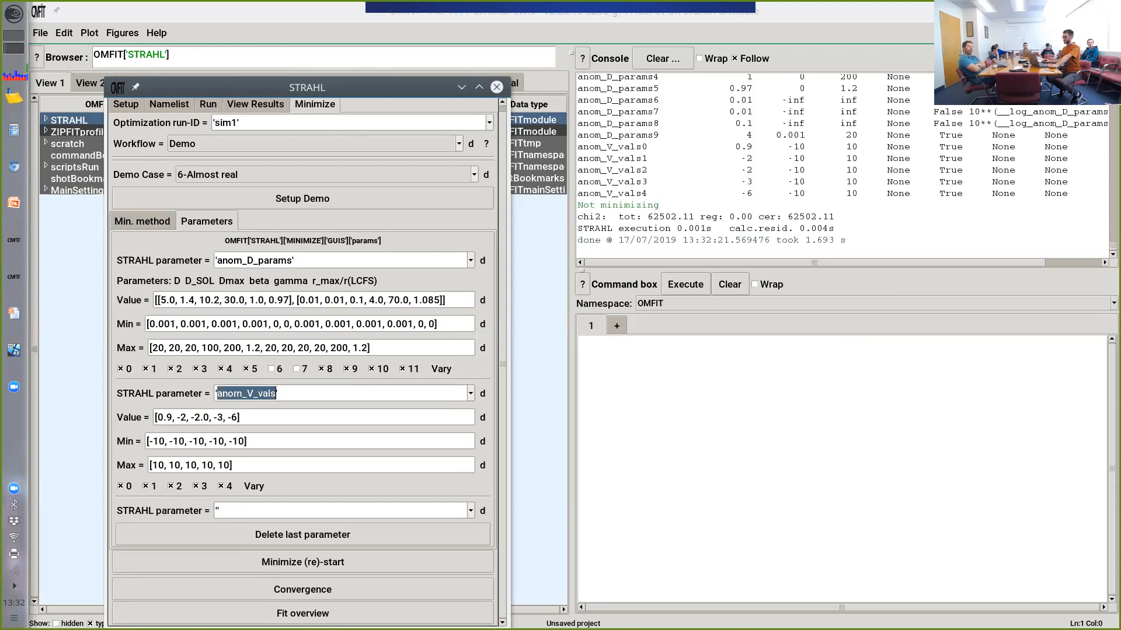
Step: Restrict the varied anom_D_params coefficients to 0, 1 and 2, keep all anom_V_vals varied, and restart the minimization
click(160, 300)
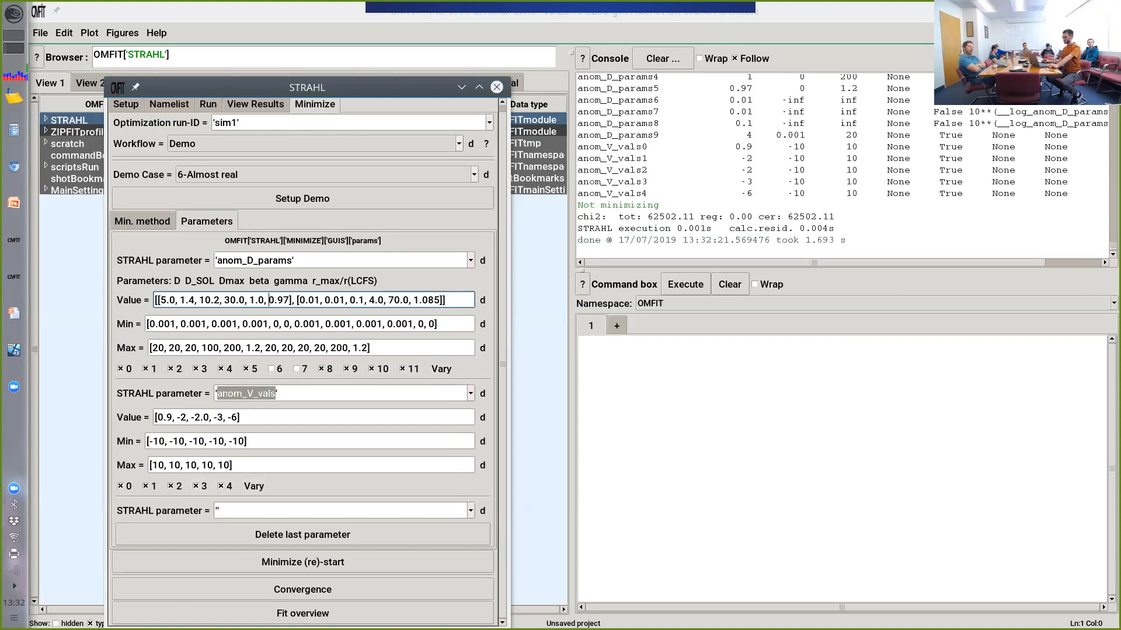
click(277, 394)
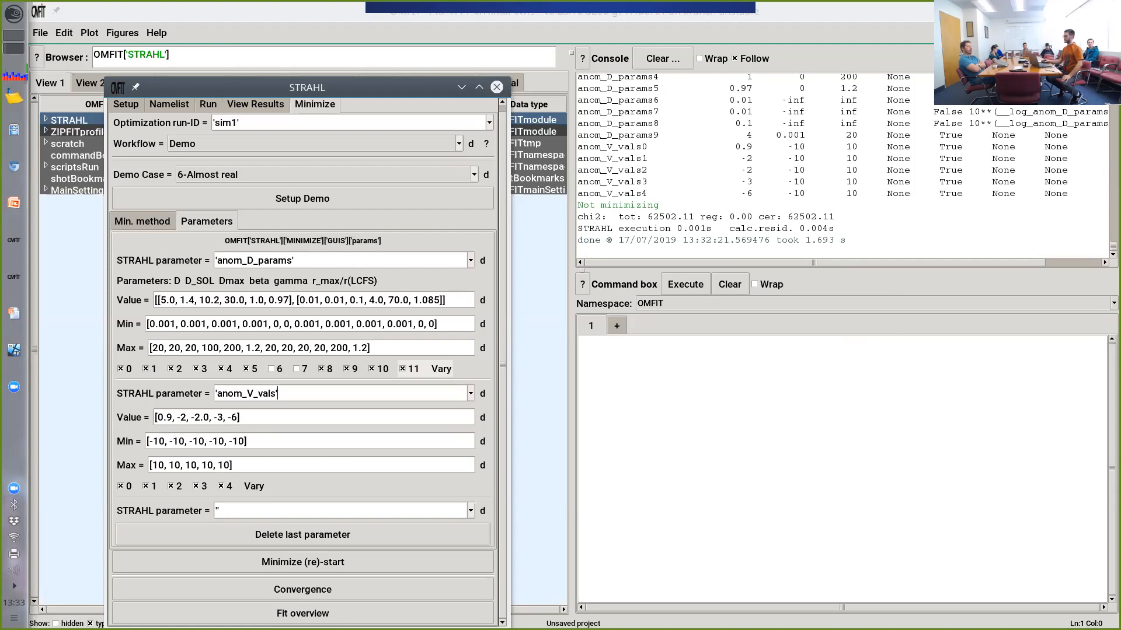
click(403, 368)
click(372, 369)
click(322, 369)
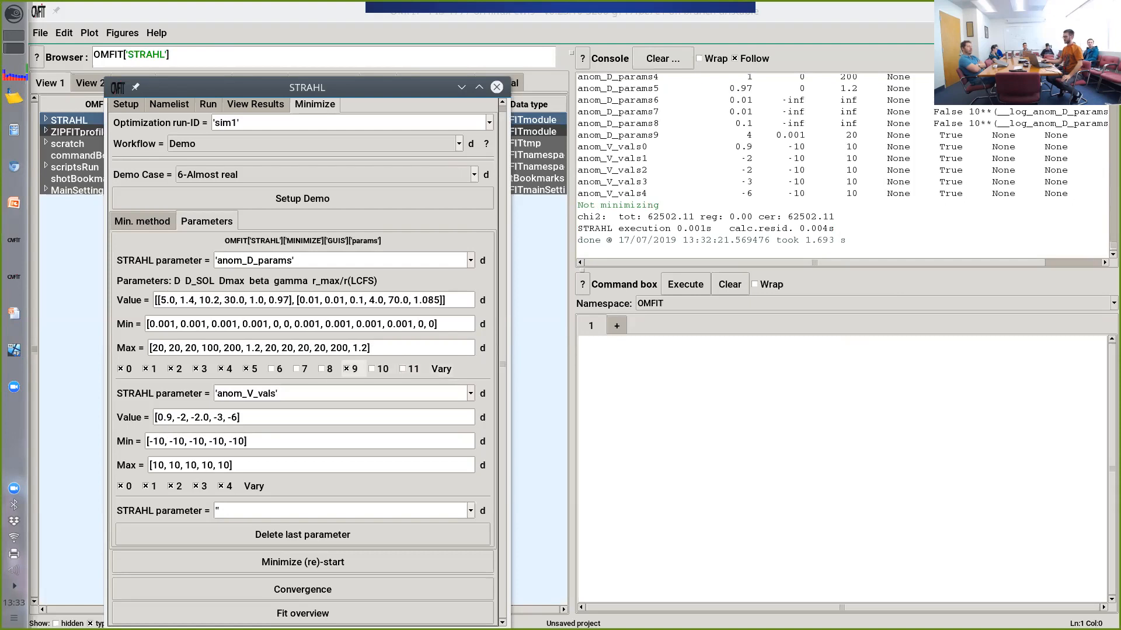
click(346, 369)
click(245, 369)
click(221, 369)
click(196, 368)
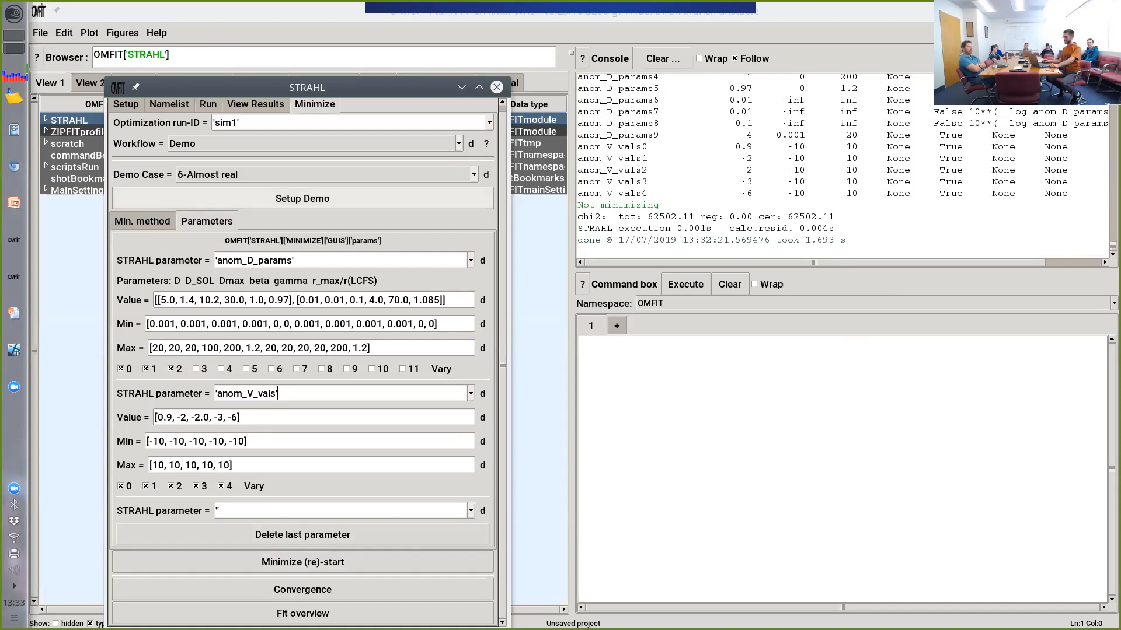
click(303, 562)
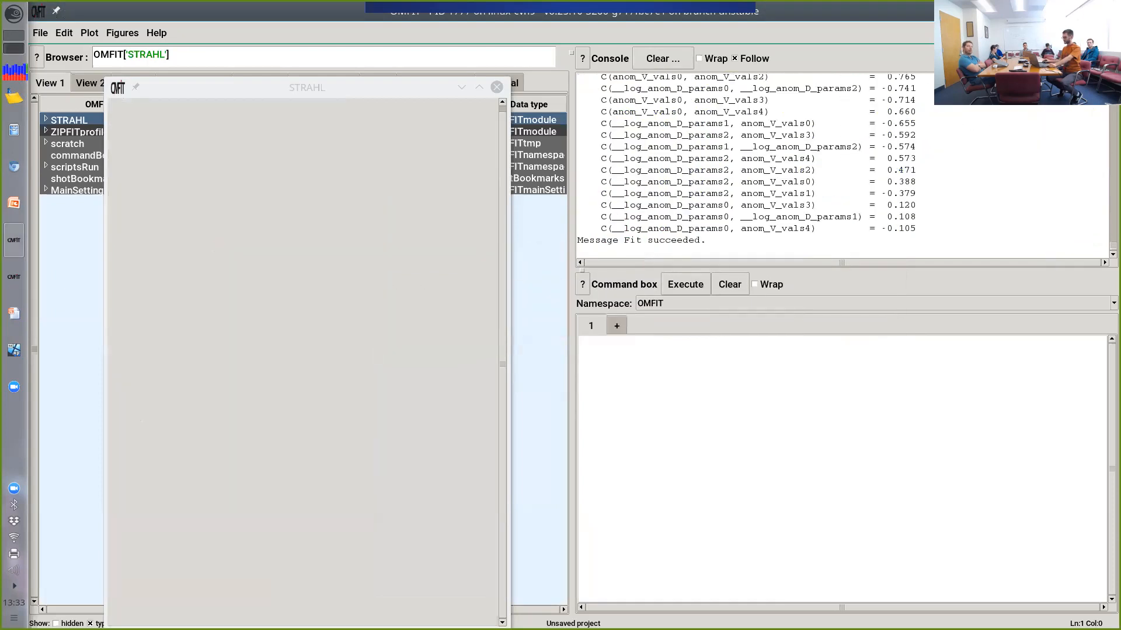
Step: Review the minimization's convergence plots for chi2, D and V
click(303, 590)
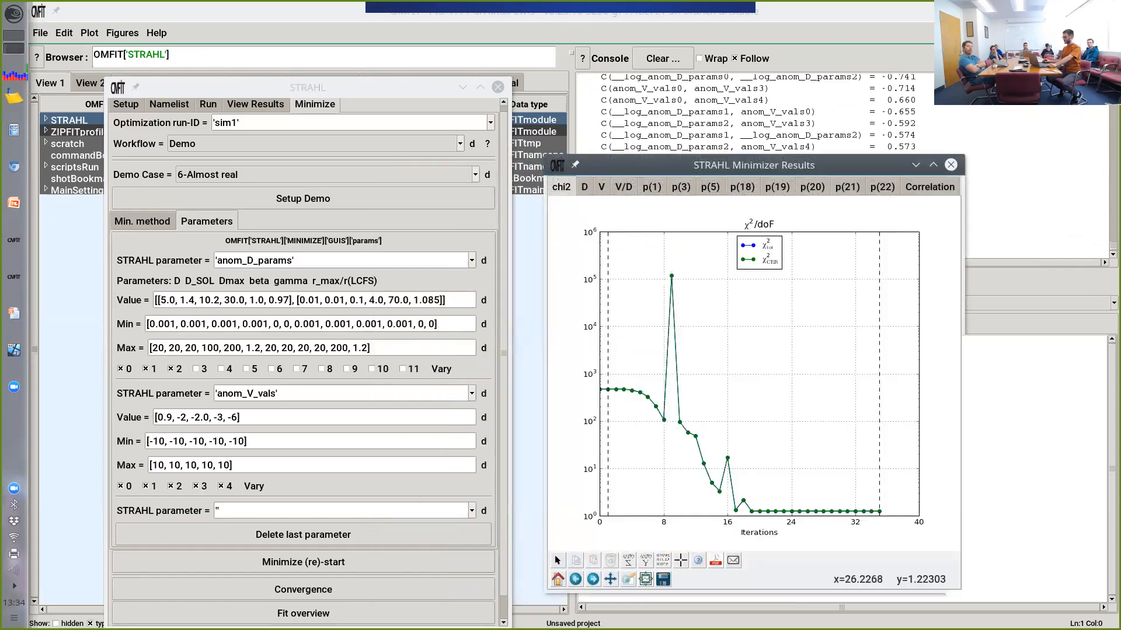
drag(840, 165, 797, 139)
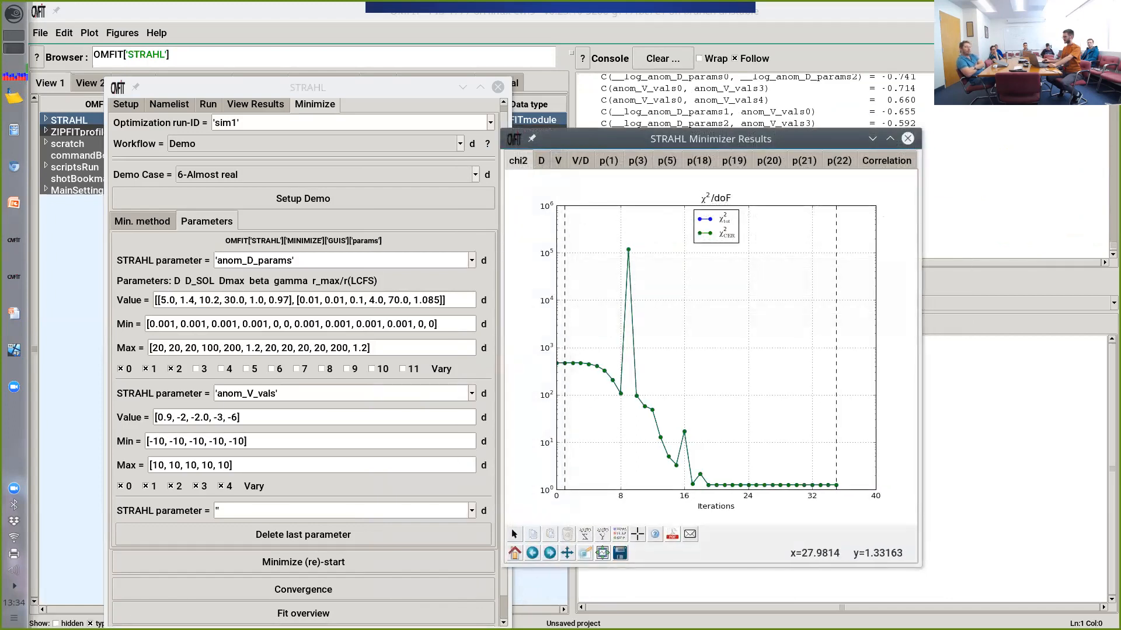
click(541, 161)
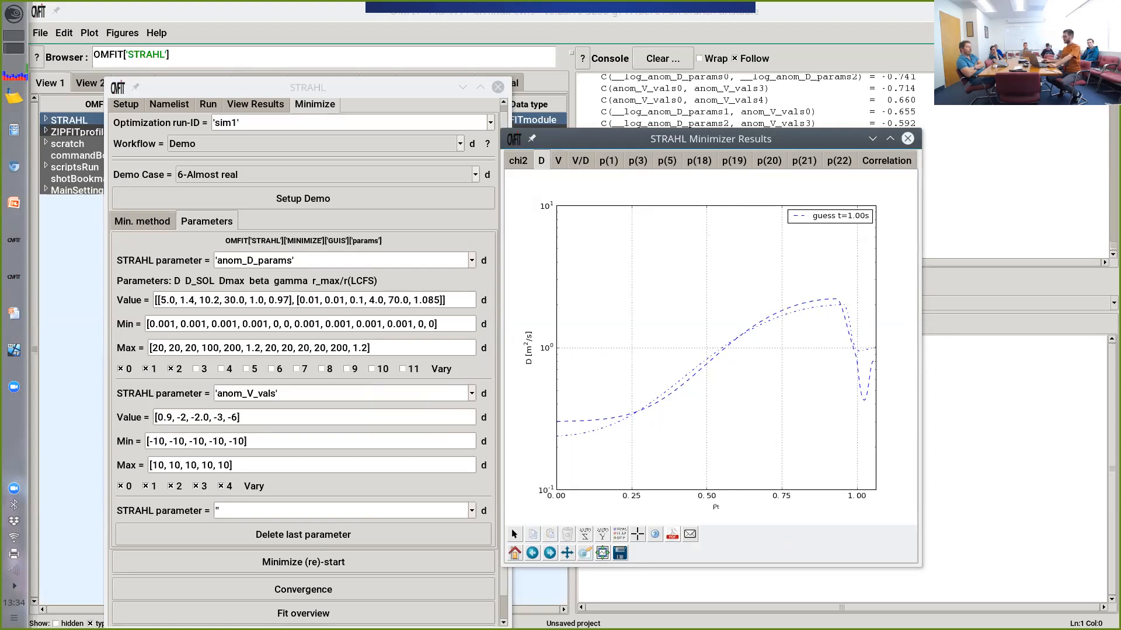
click(558, 161)
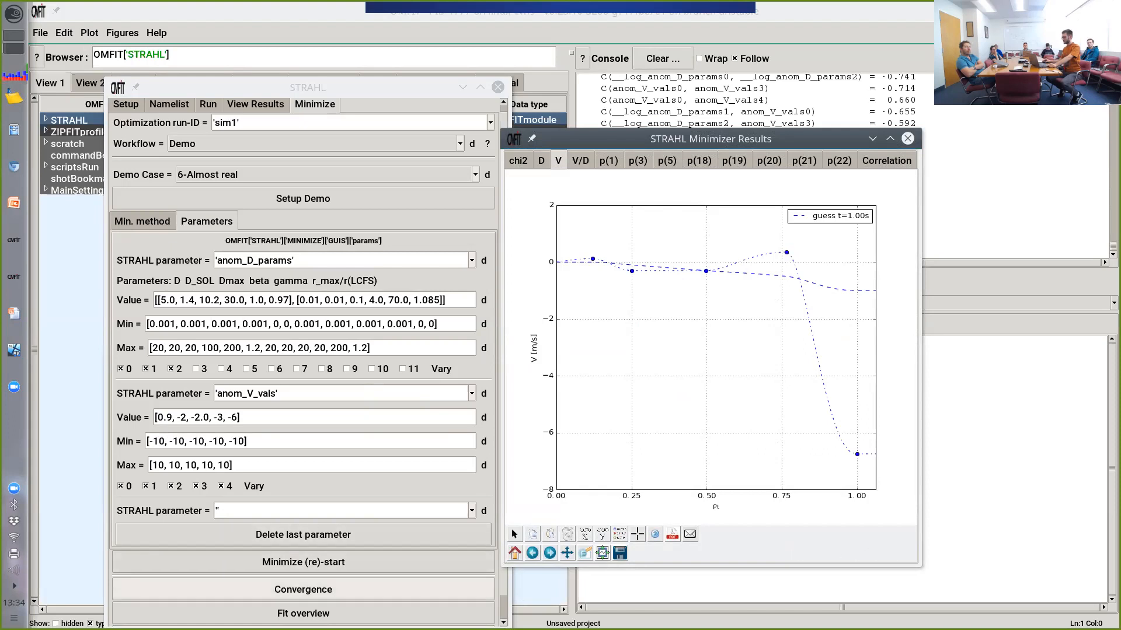
Step: Show the fitted transport coefficients, inspect the D and V/D correlation plot, and close the figure
scroll(303, 560, down, 1)
click(302, 613)
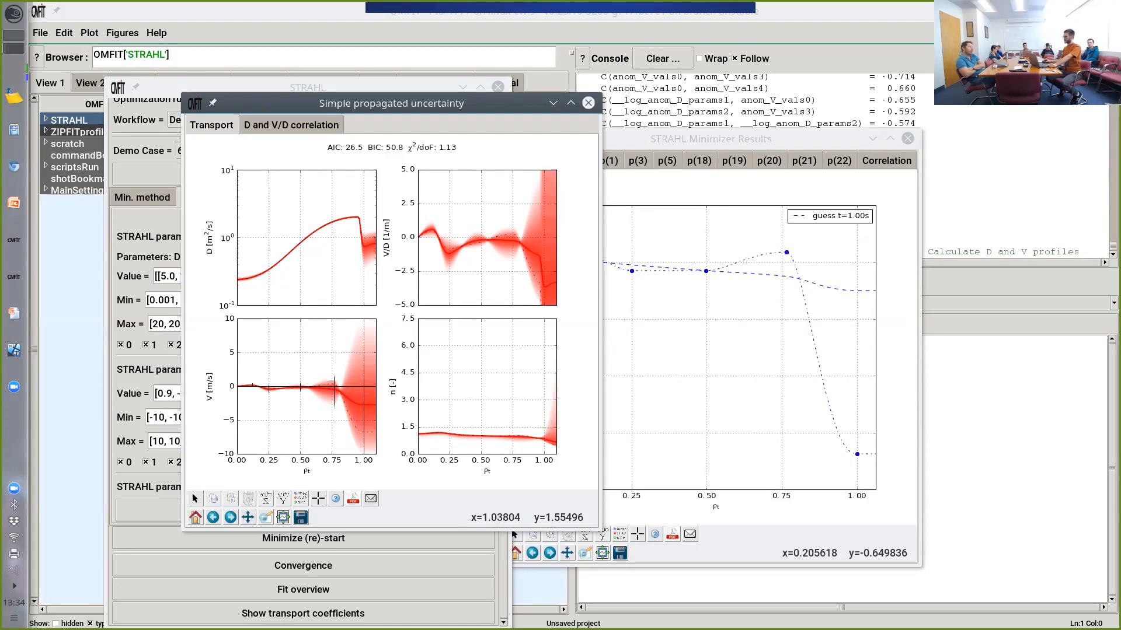
click(291, 125)
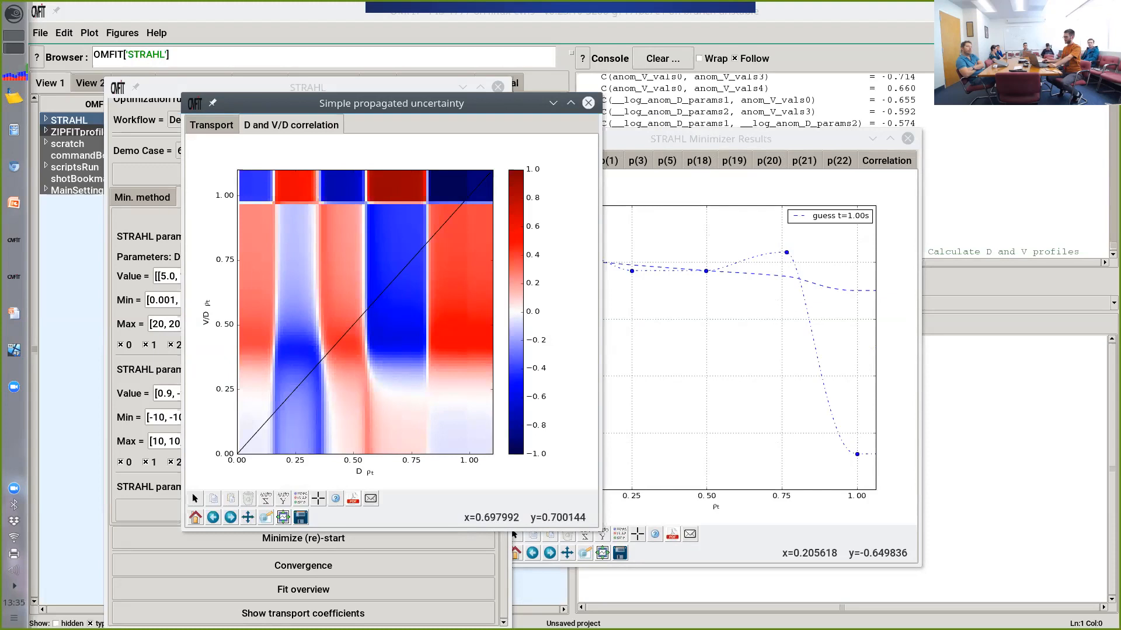
click(589, 102)
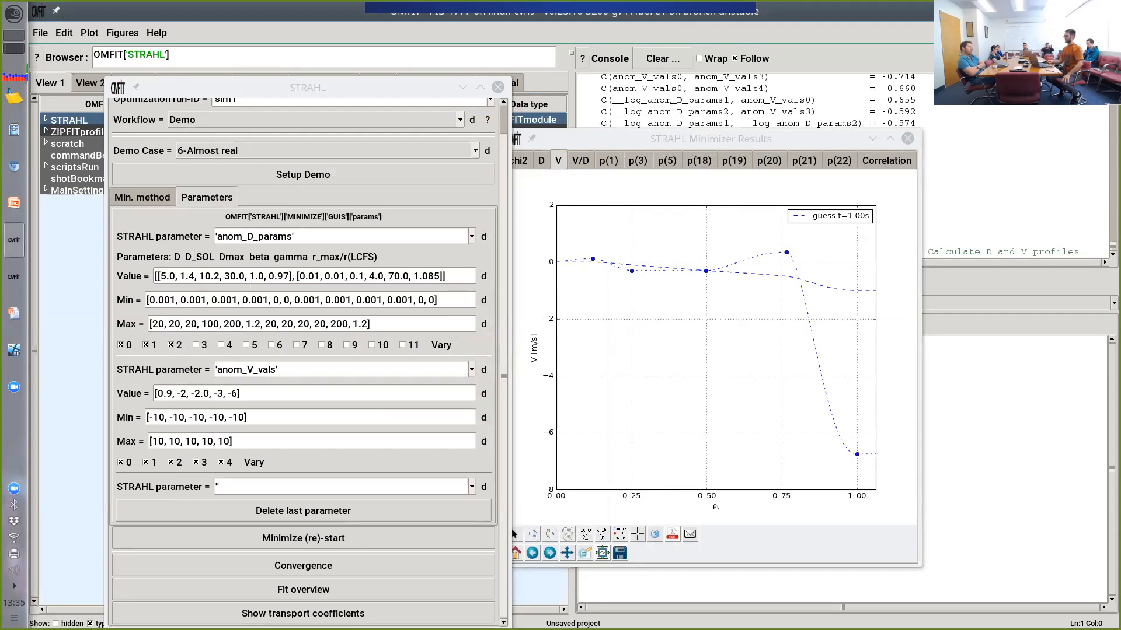
Step: Switch the minimization workflow from the demo to Experimental
click(460, 119)
click(315, 135)
click(460, 120)
click(315, 150)
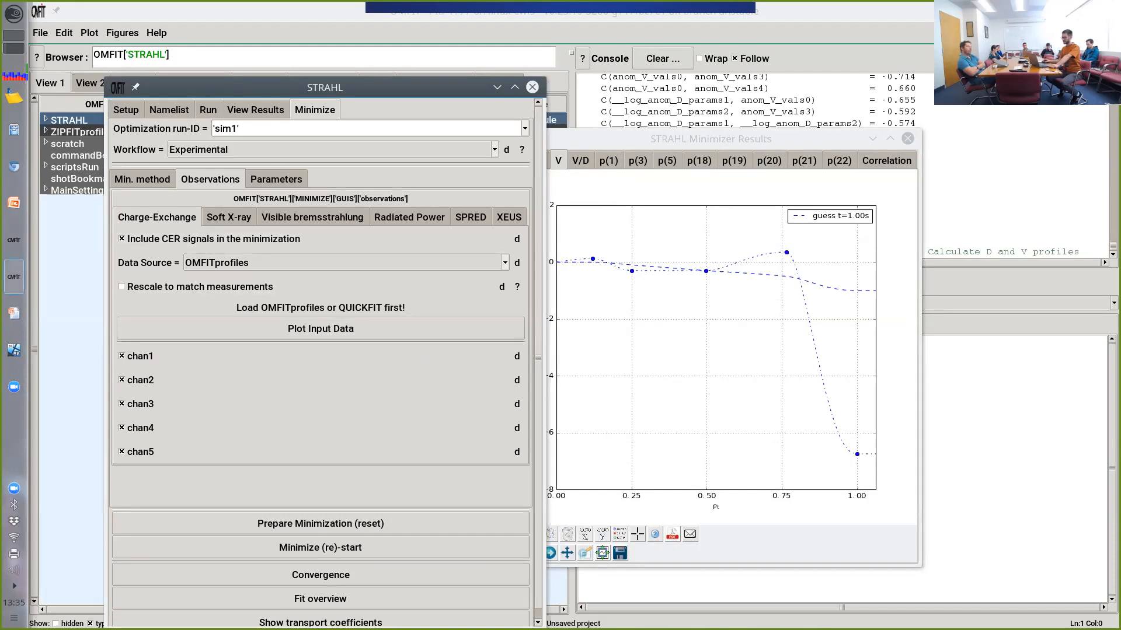
Step: Switch to the OMFIT window with the strahl_tutorial project, maximize it, and open its STRAHL module
click(14, 277)
mouse_move(14, 240)
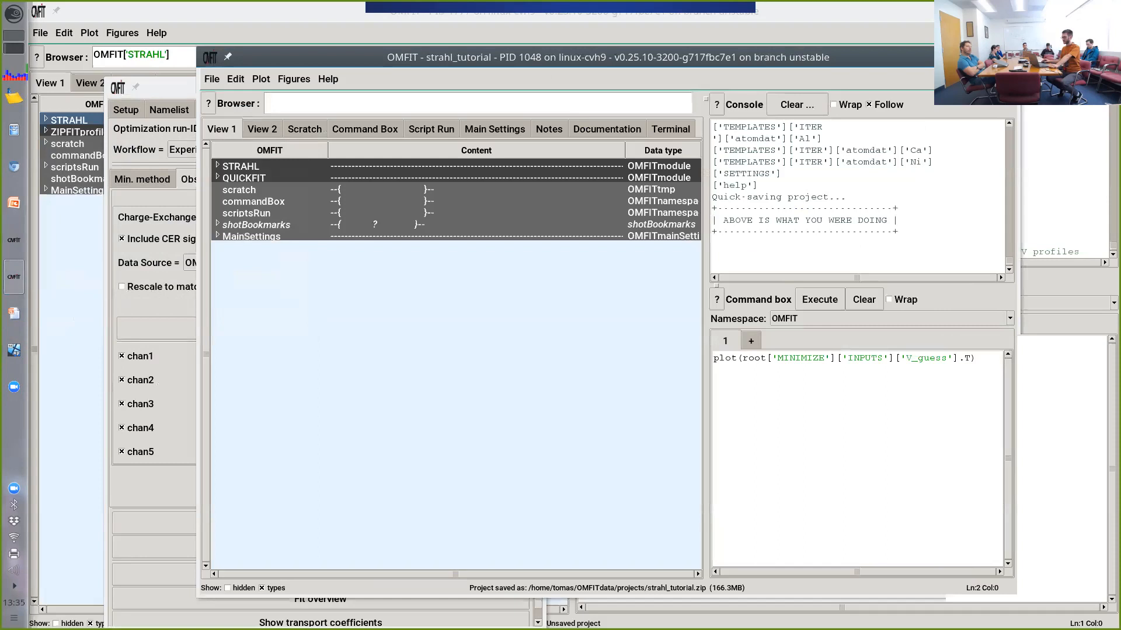
double_click(466, 58)
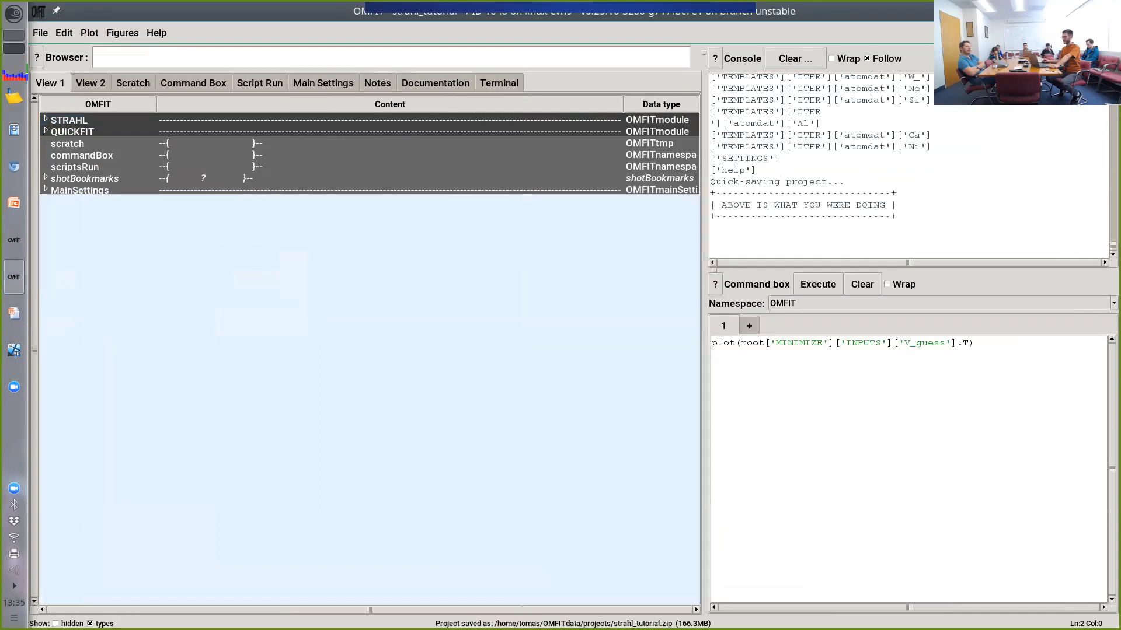
click(88, 120)
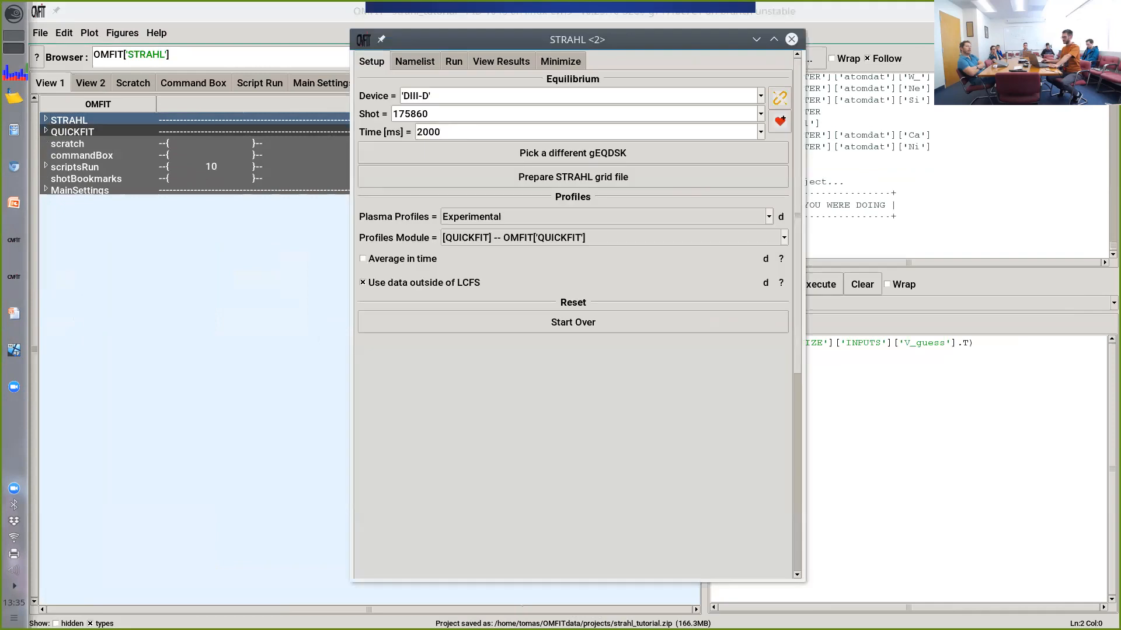
Step: Examine the temporal grid settings in the STRAHL namelist, preview the time resolution, and close the plot
click(415, 62)
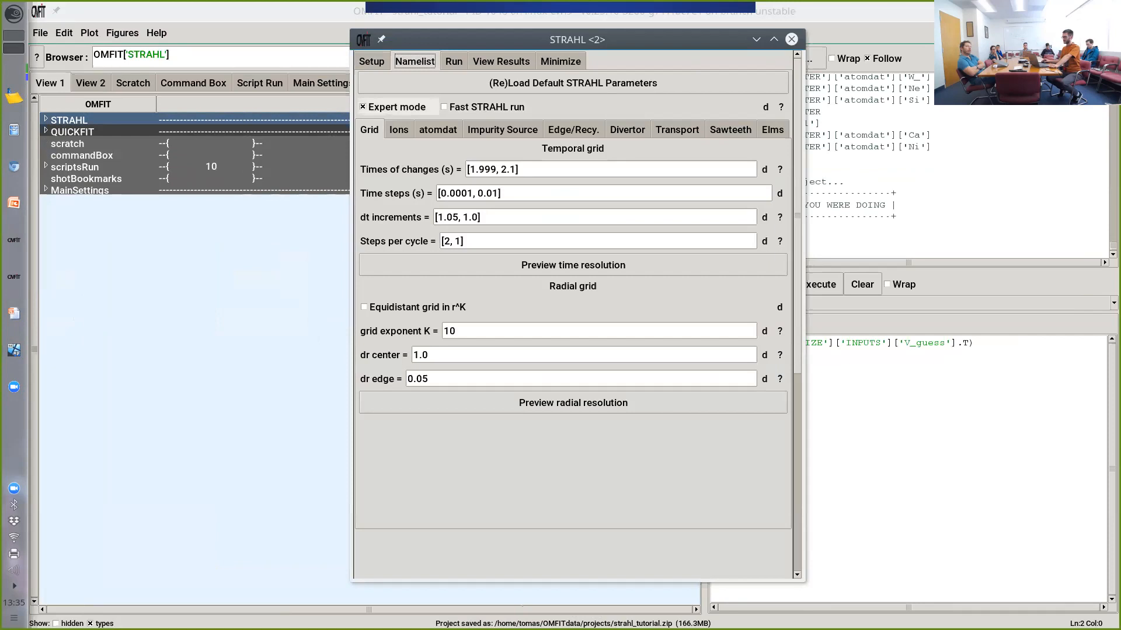
drag(526, 39, 421, 67)
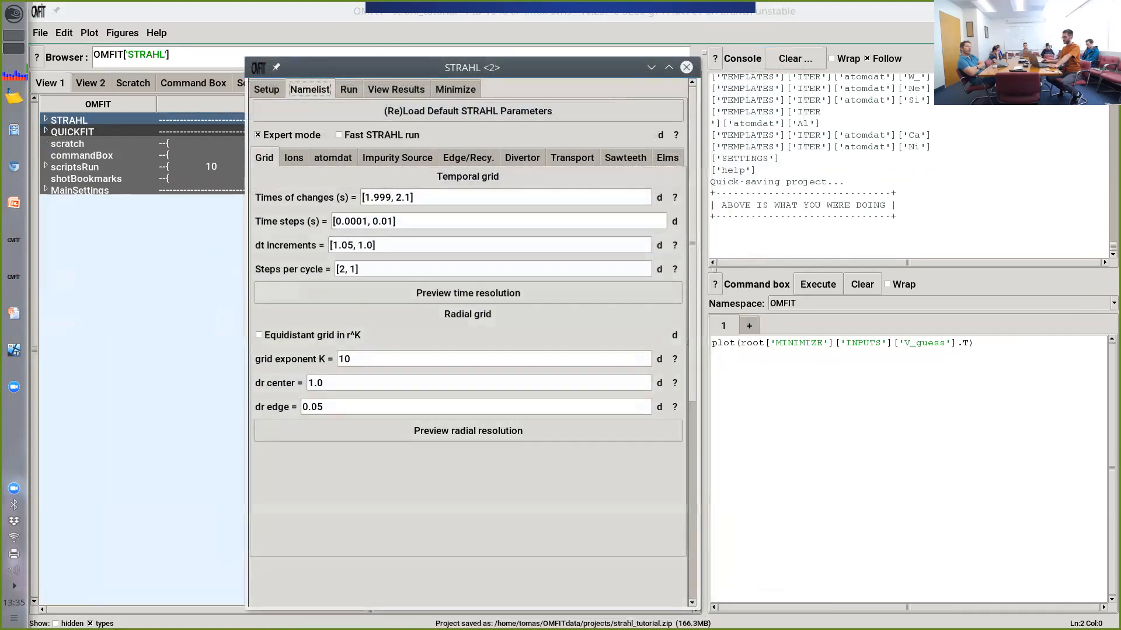
click(351, 221)
click(355, 245)
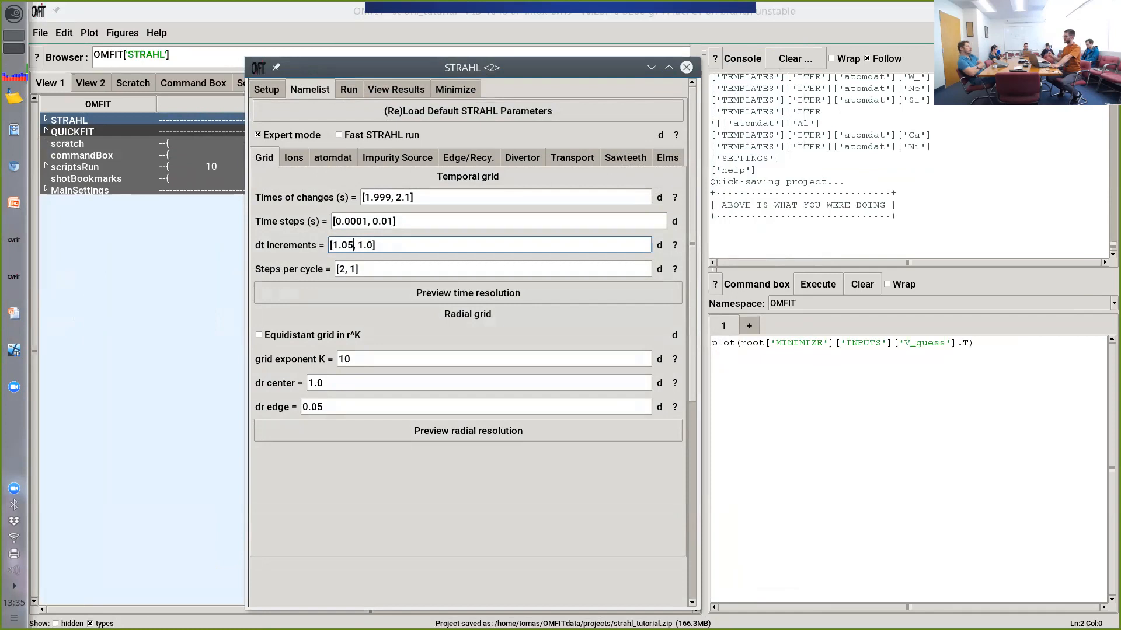
drag(346, 269, 339, 269)
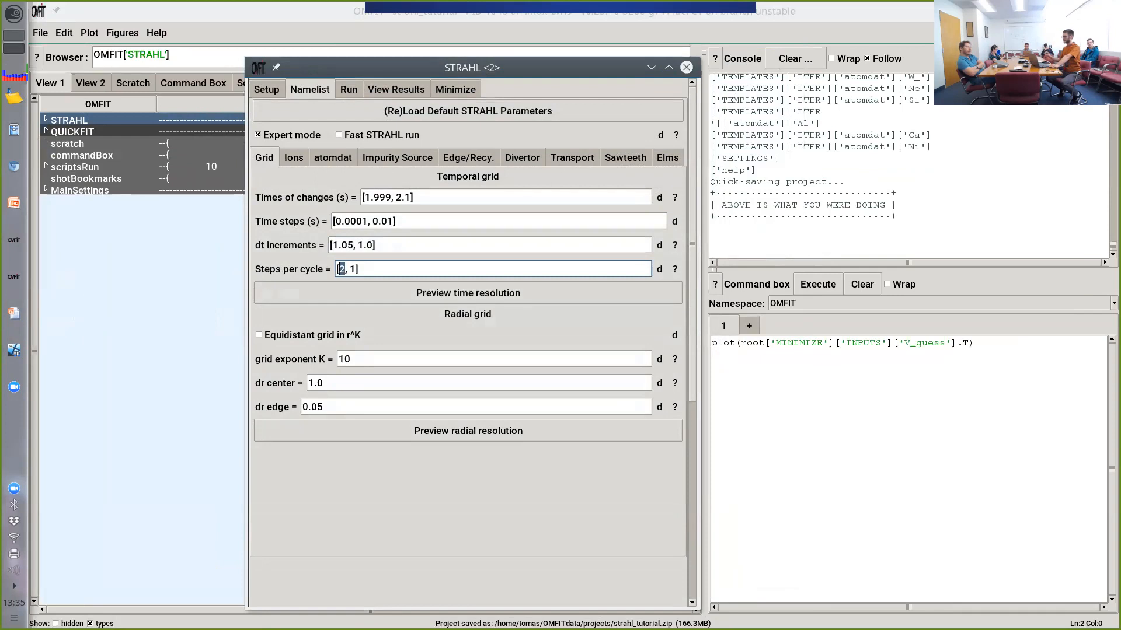
click(468, 293)
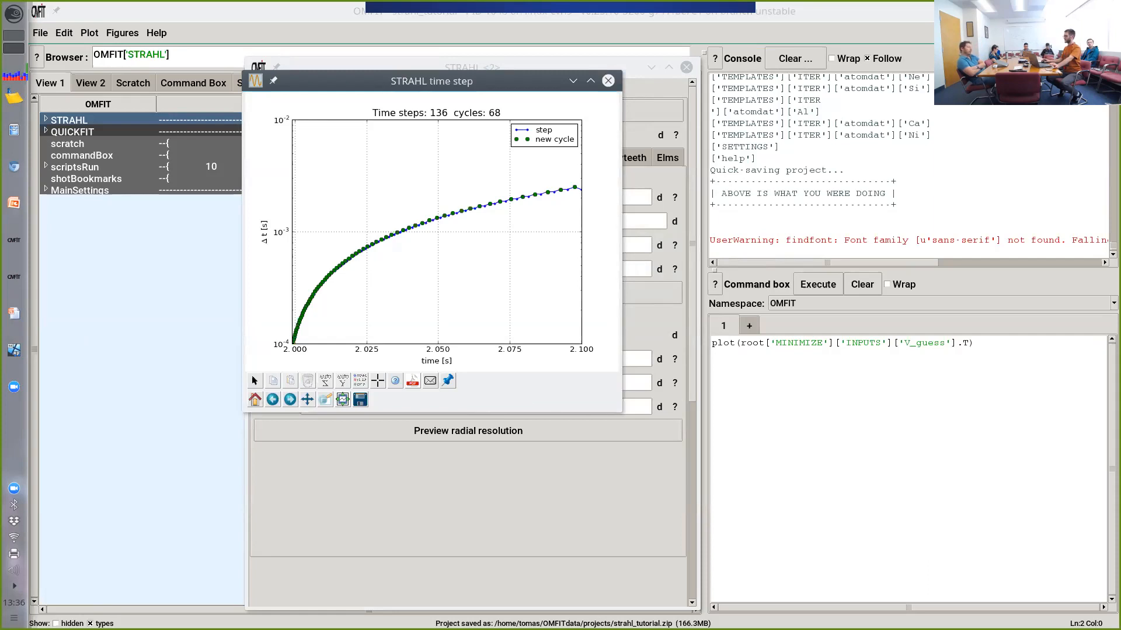
click(608, 80)
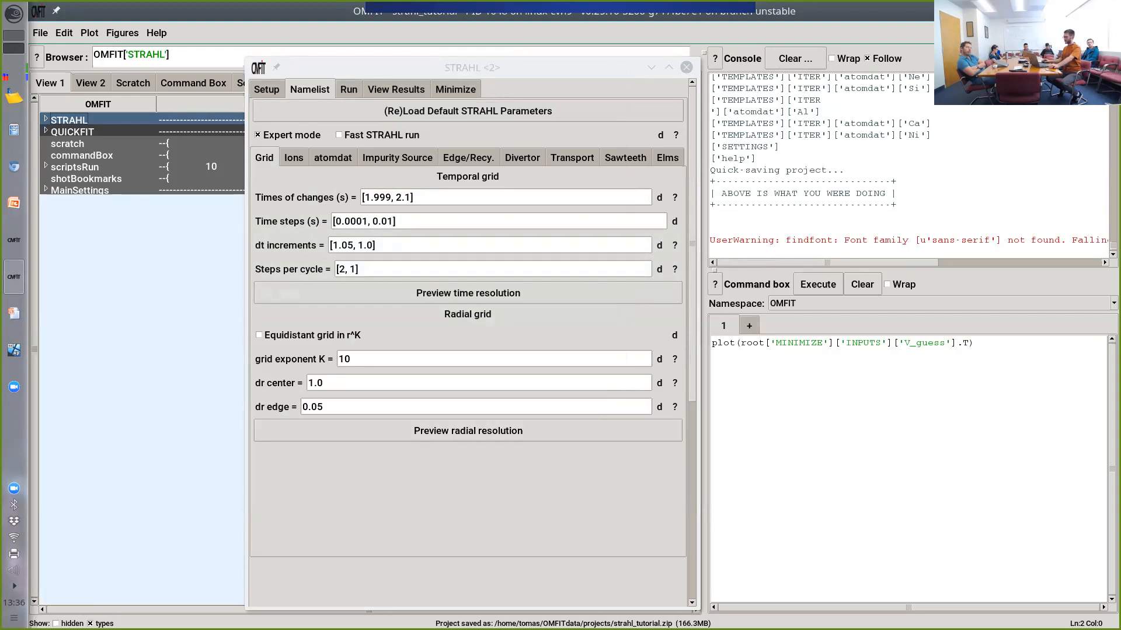
Step: Preview the radial grid resolution, compare the curve with the dr center setting, and close the plot
click(468, 431)
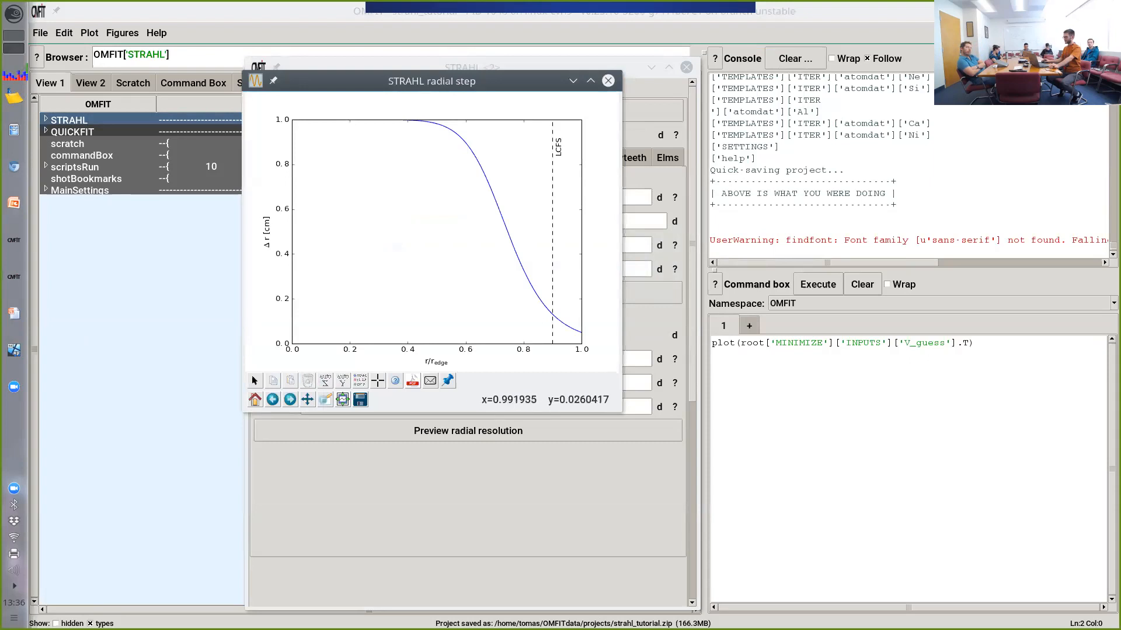
drag(432, 81, 779, 55)
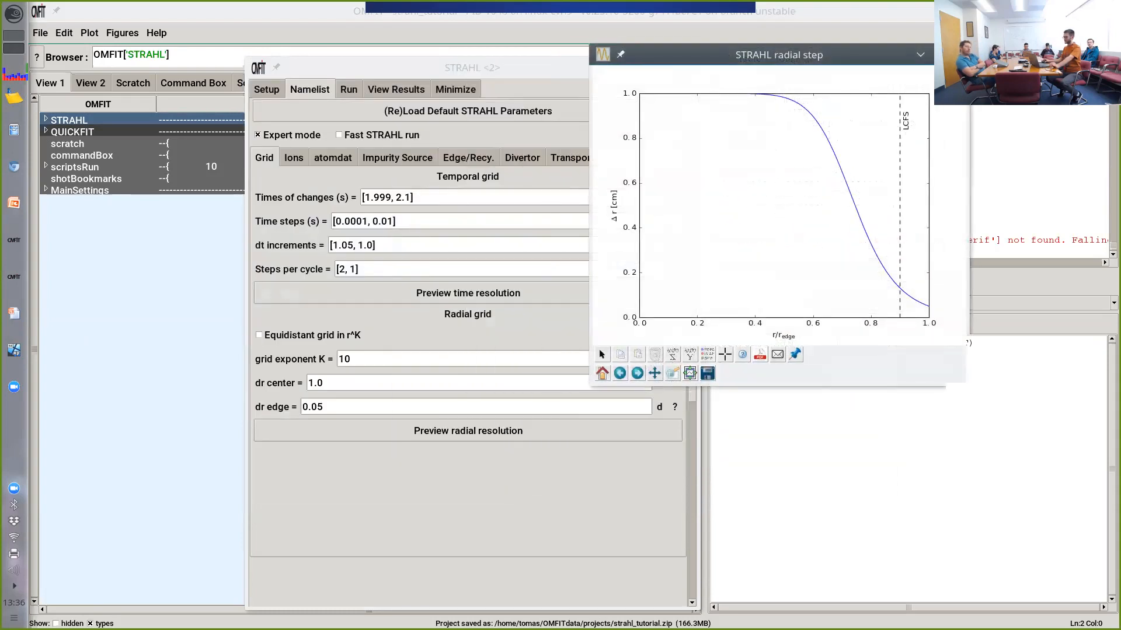
click(333, 383)
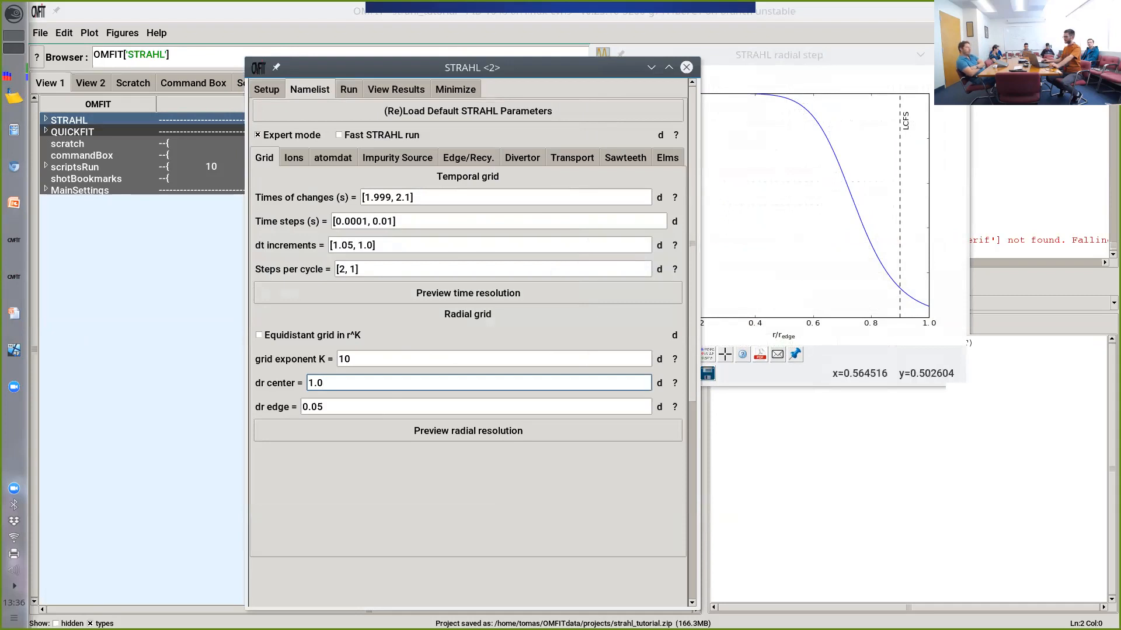
click(914, 303)
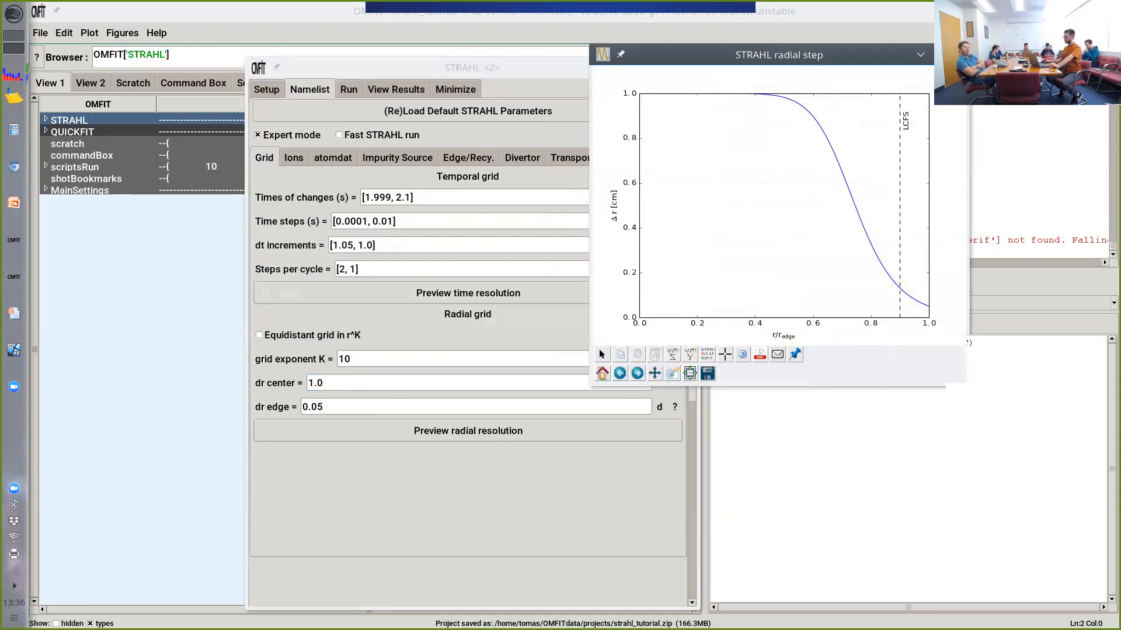
click(955, 55)
Step: Review the ion, atomic data and impurity source settings, preview the synthetic LBO source, and close its plot
click(294, 158)
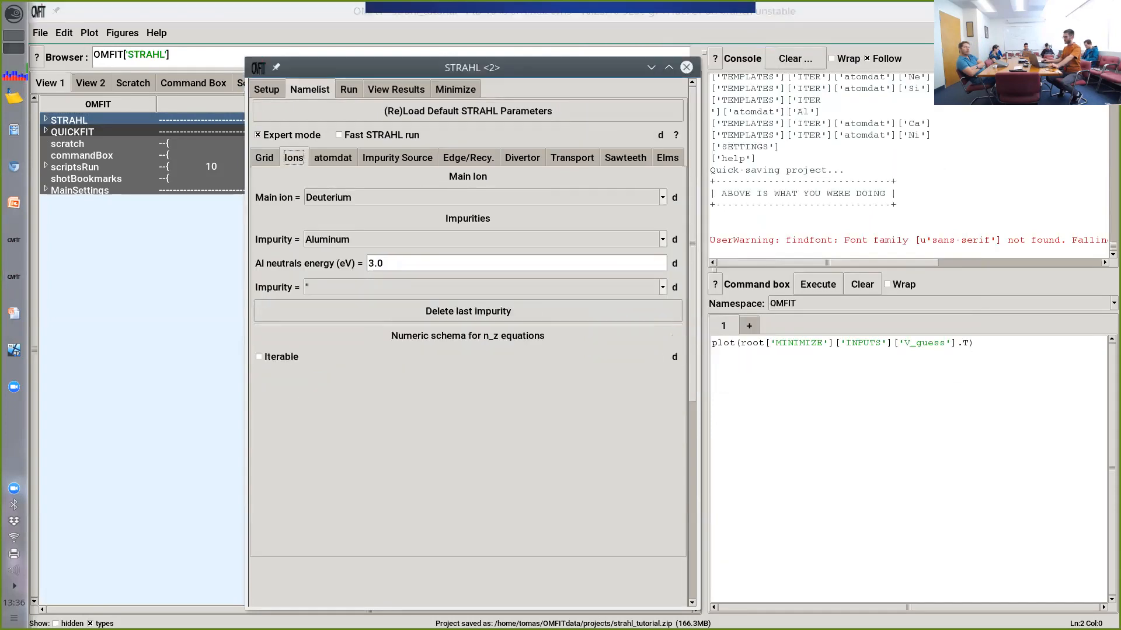
key(Right)
key(Right)
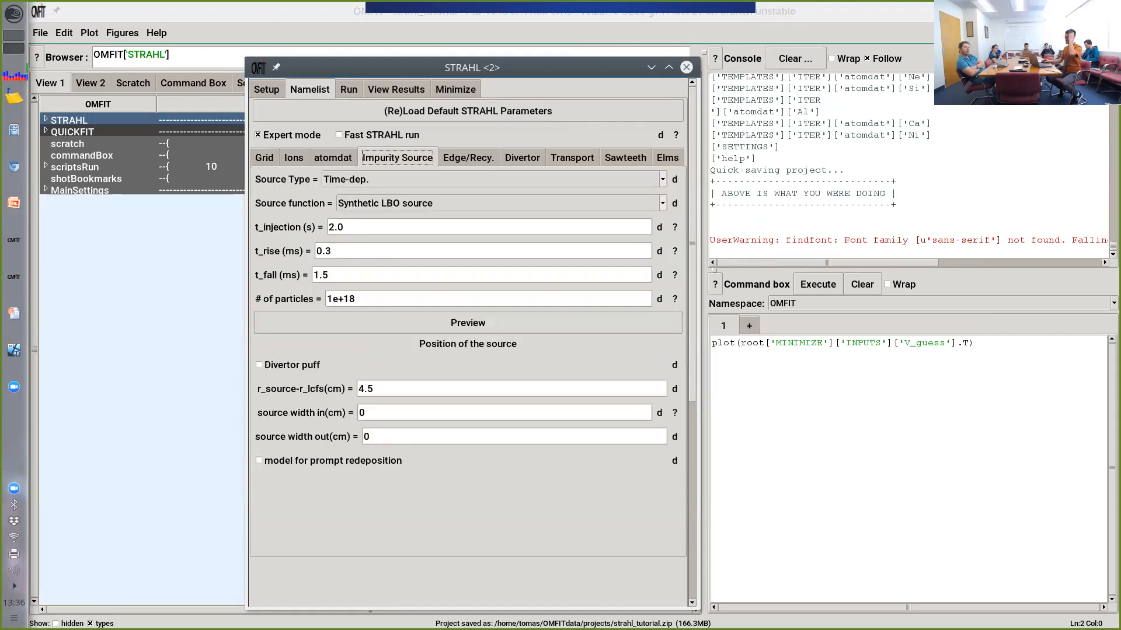
click(345, 227)
click(309, 330)
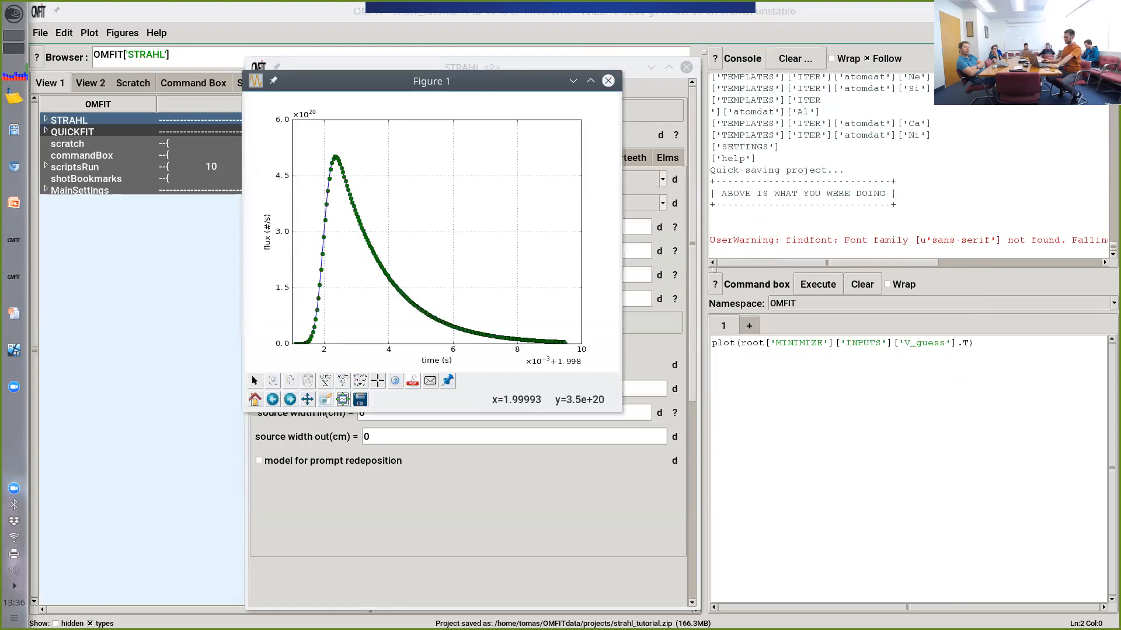
click(608, 81)
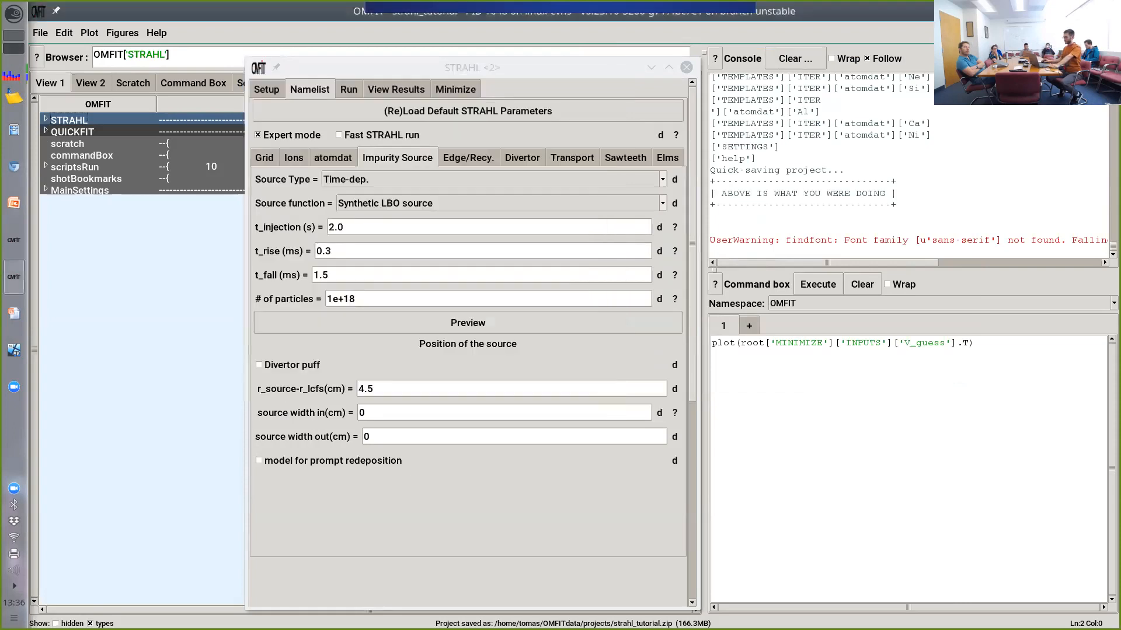
Step: Examine the edge recycling settings, including the R coefficient, and the divertor geometry parameters
click(468, 159)
click(350, 227)
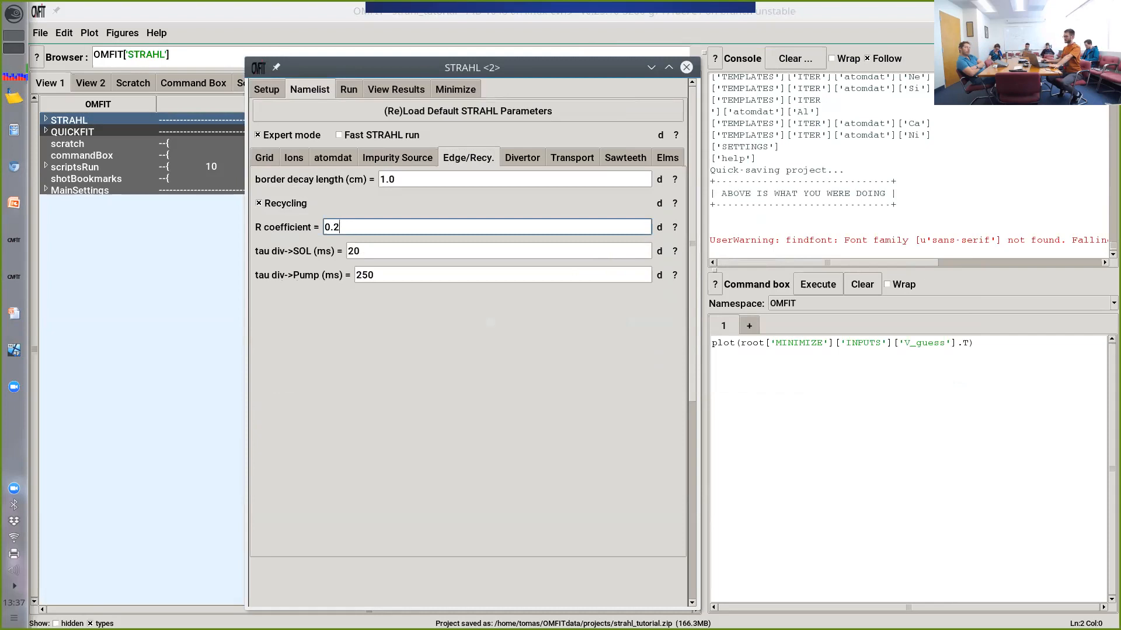
click(522, 158)
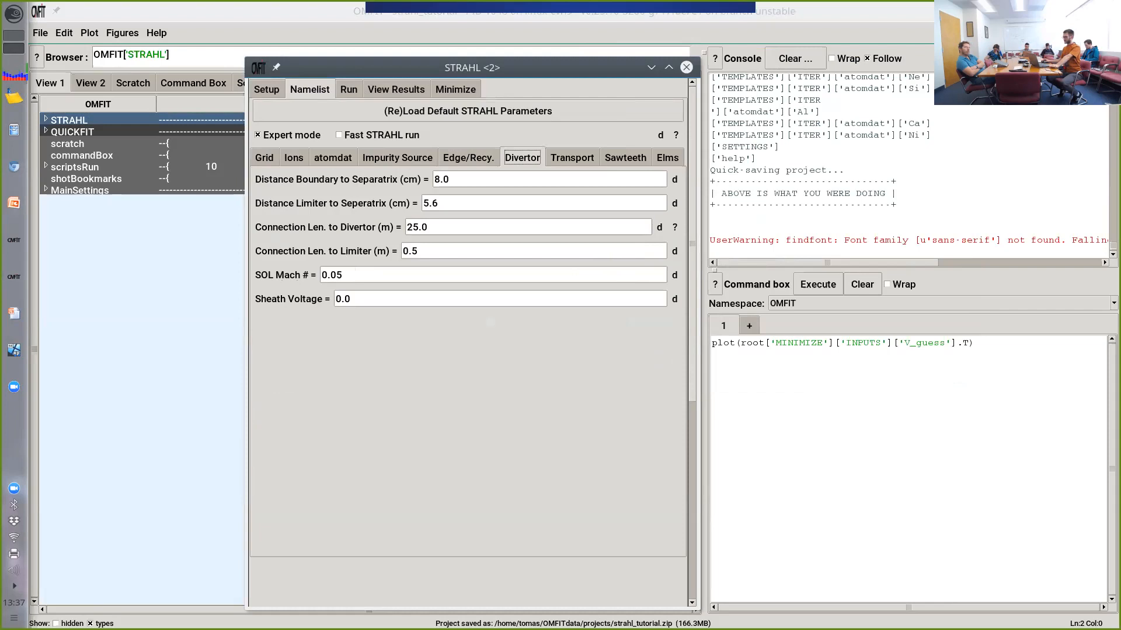
Step: Preview the anomalous diffusion spline profile from the transport settings and move the plot clear of the parameters
click(572, 158)
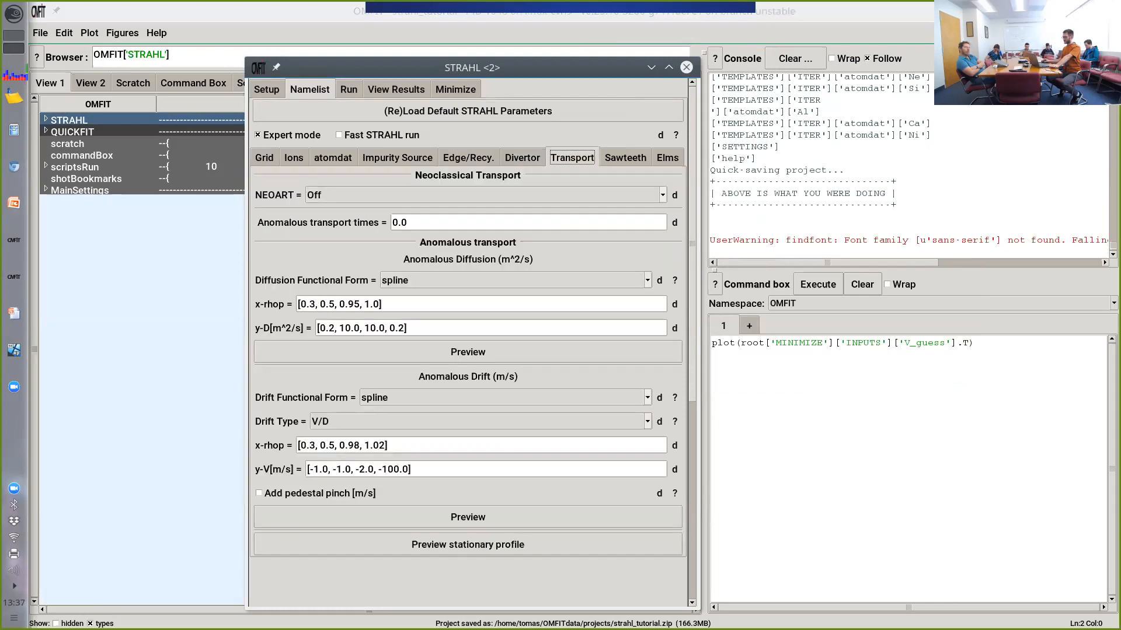
click(467, 352)
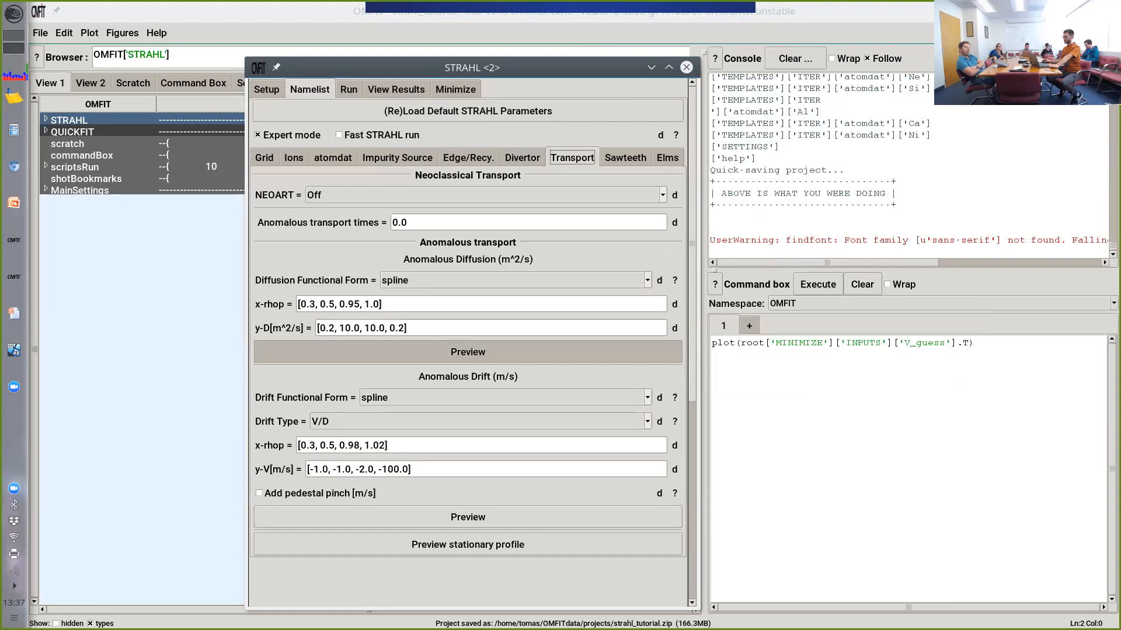
drag(439, 80, 821, 64)
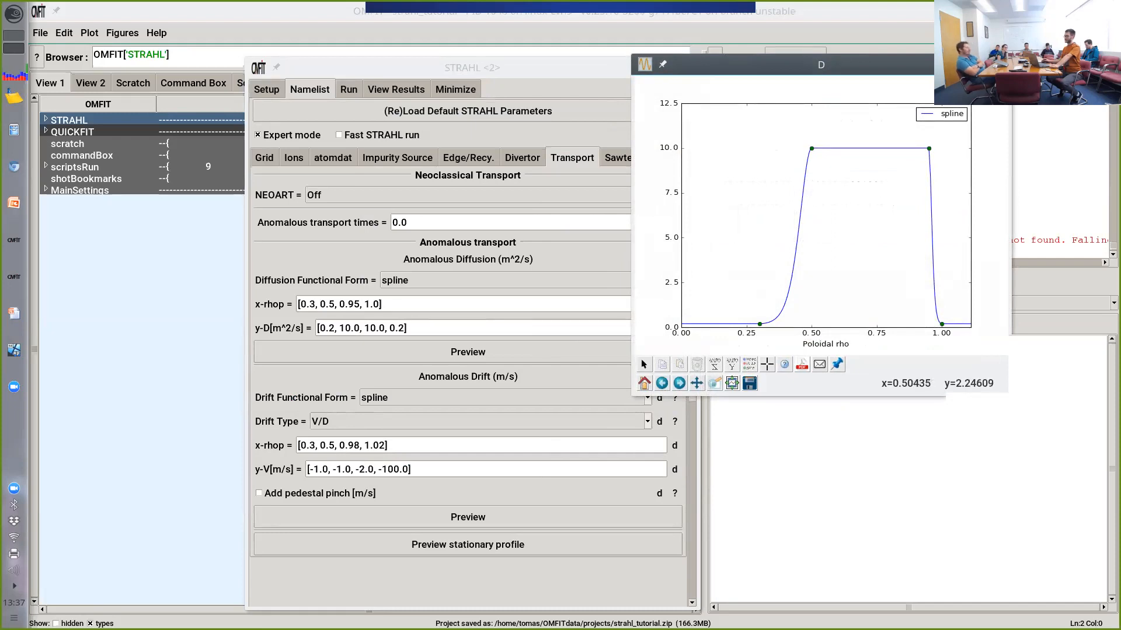
Step: Preview the anomalous drift spline profile, compare it with the diffusion profile, and close both plots
drag(549, 68, 444, 50)
click(364, 501)
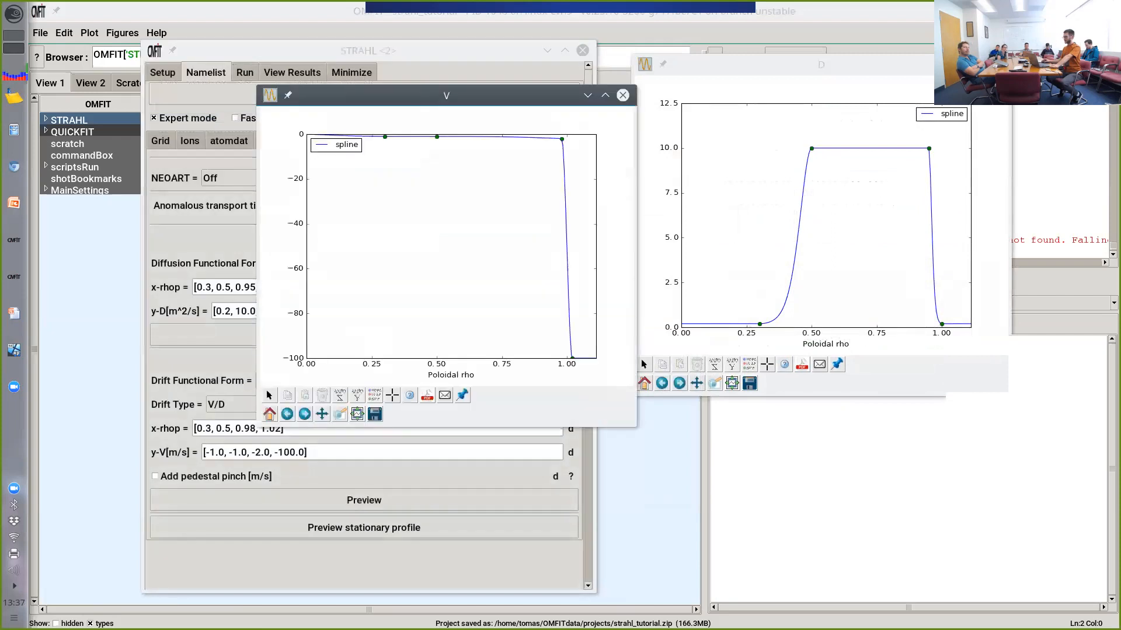
drag(363, 100, 475, 145)
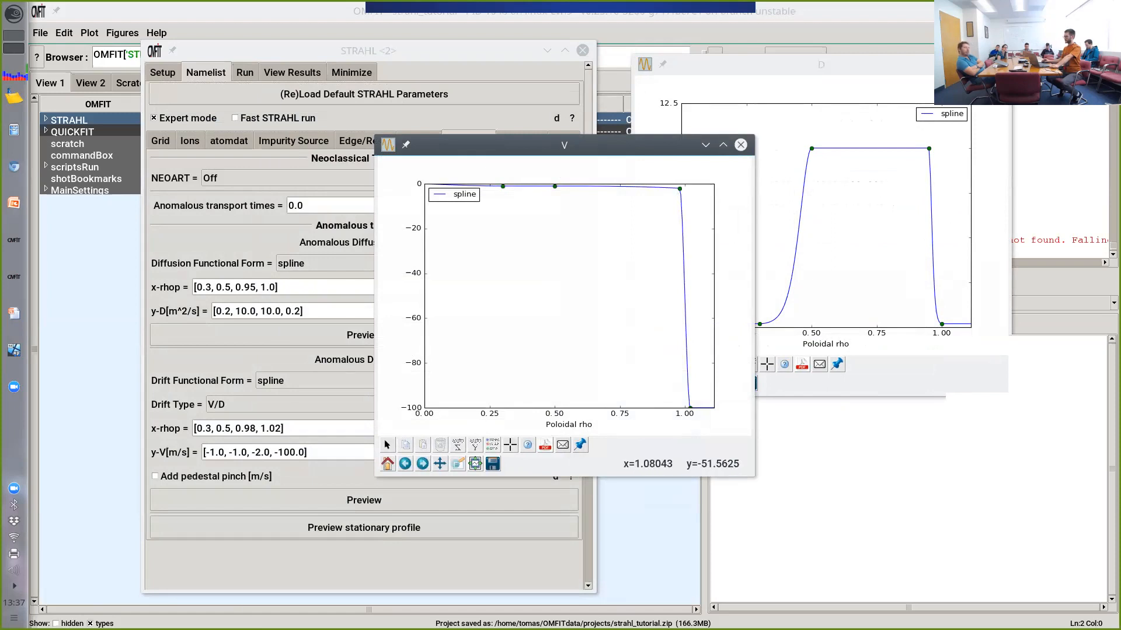
click(1002, 64)
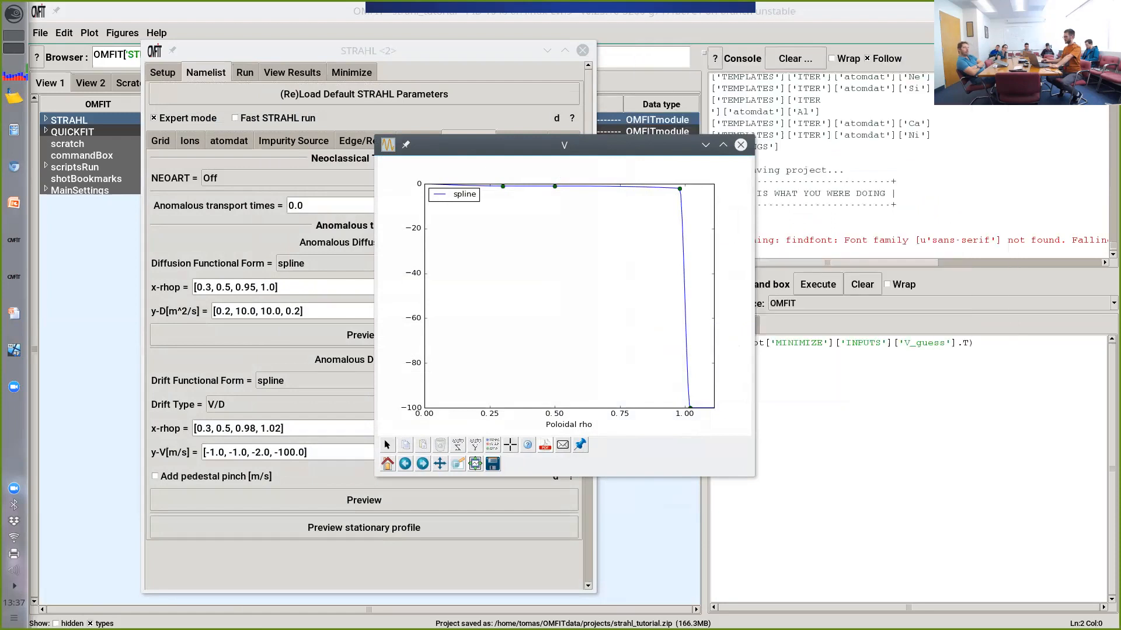
click(741, 145)
Step: Preview the stationary impurity profile, close its plot, and check the sawtooth mixing settings
click(364, 528)
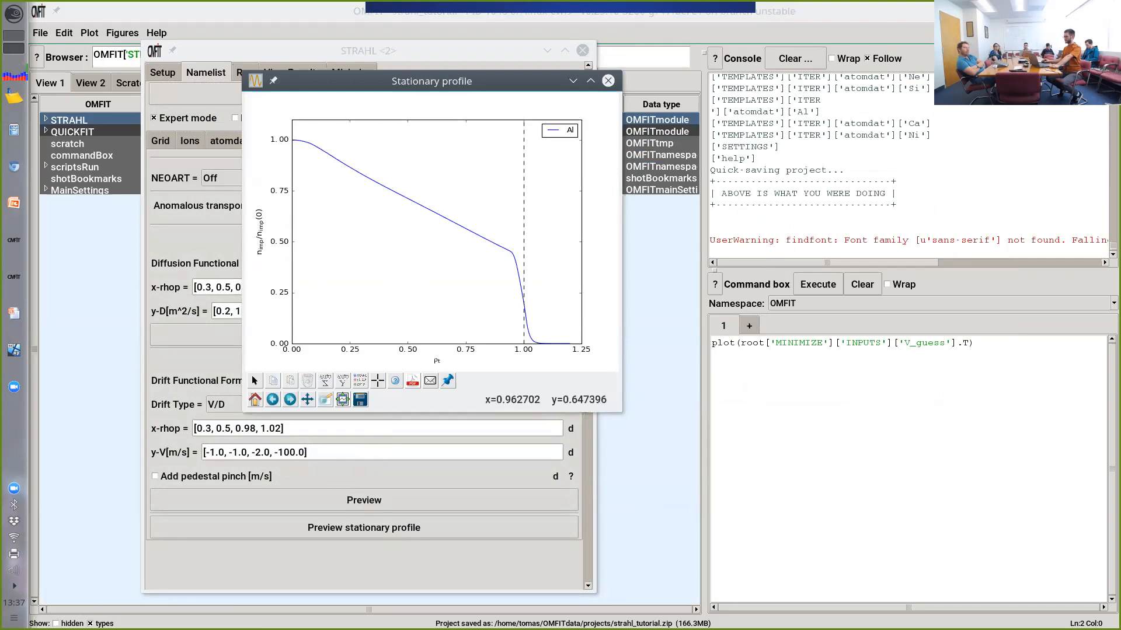
click(608, 81)
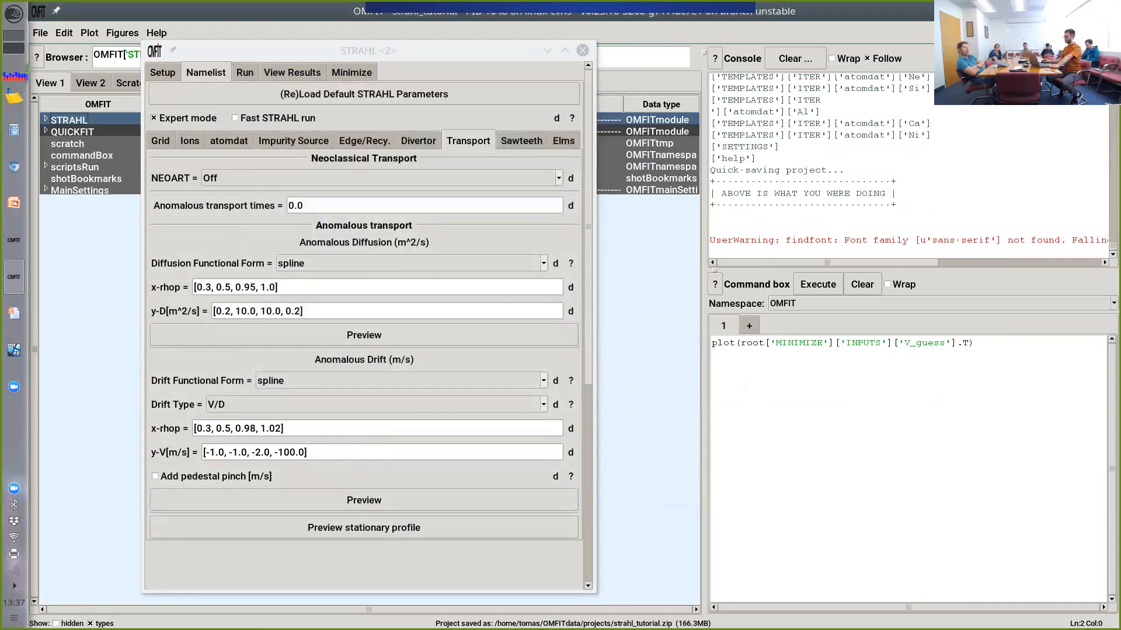
click(521, 140)
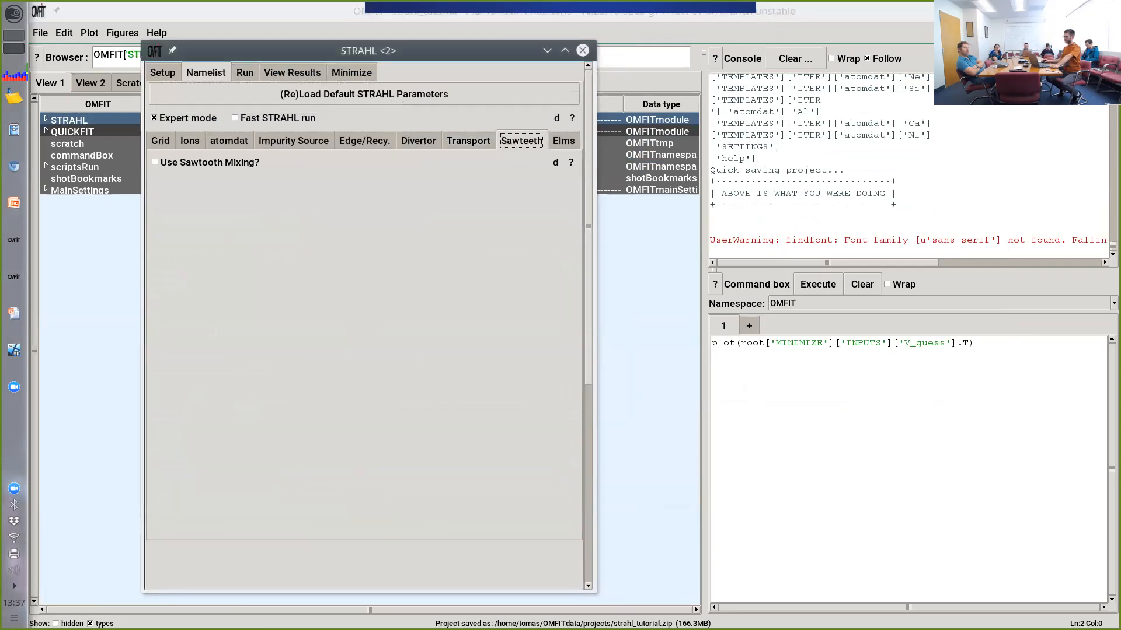
Step: Enable the ELM model and preview its diffusion and pinch profiles, closing each plot
click(563, 141)
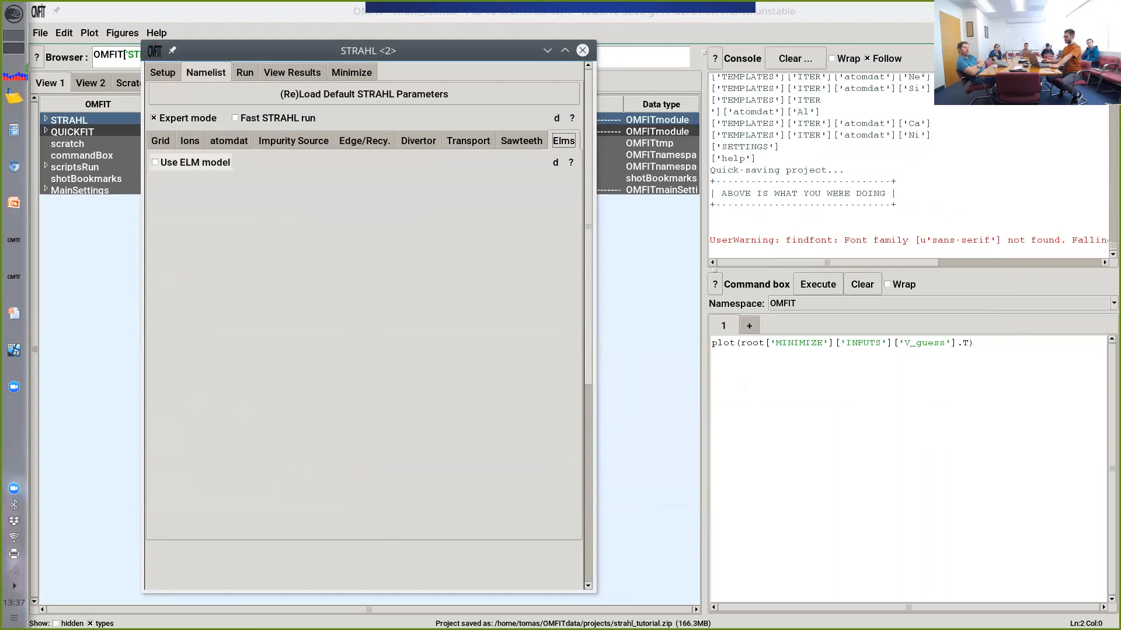
click(156, 163)
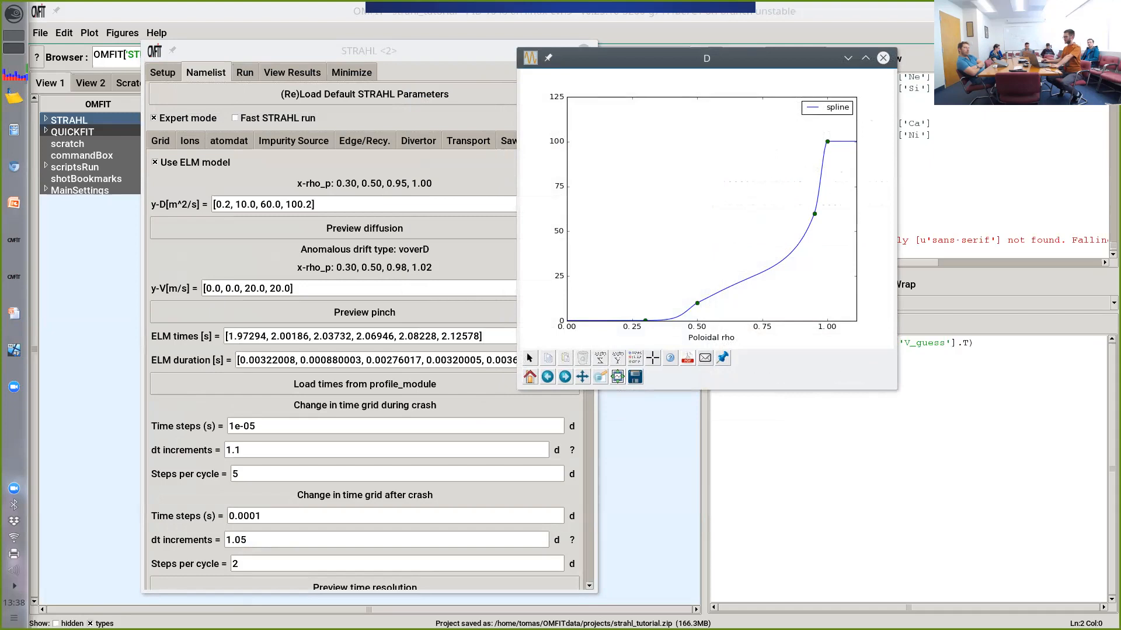
click(882, 58)
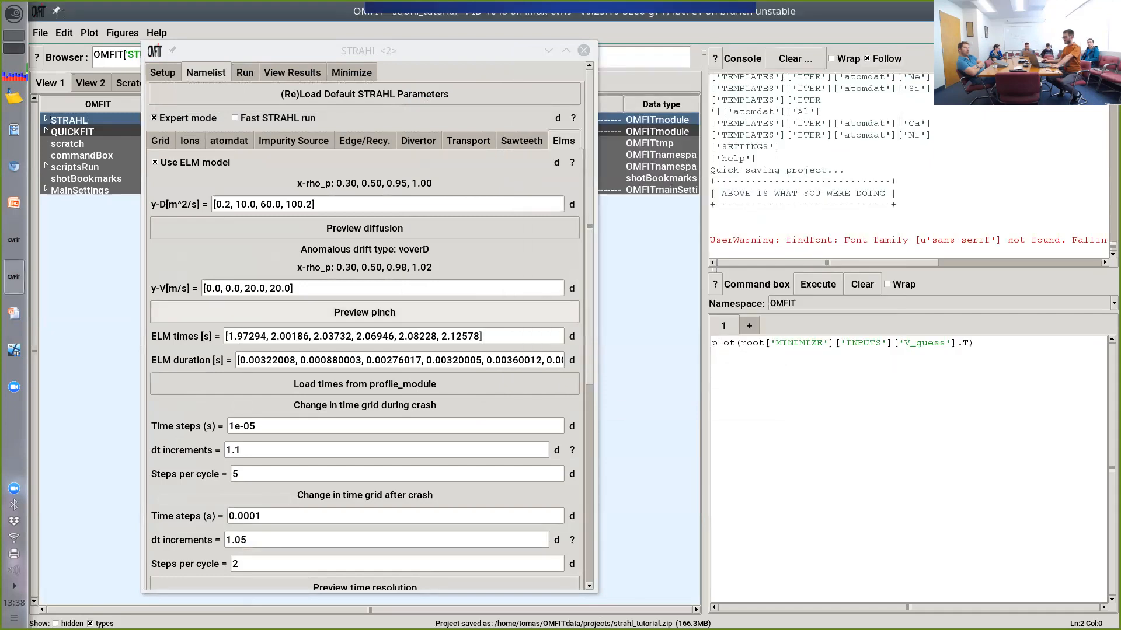
click(364, 313)
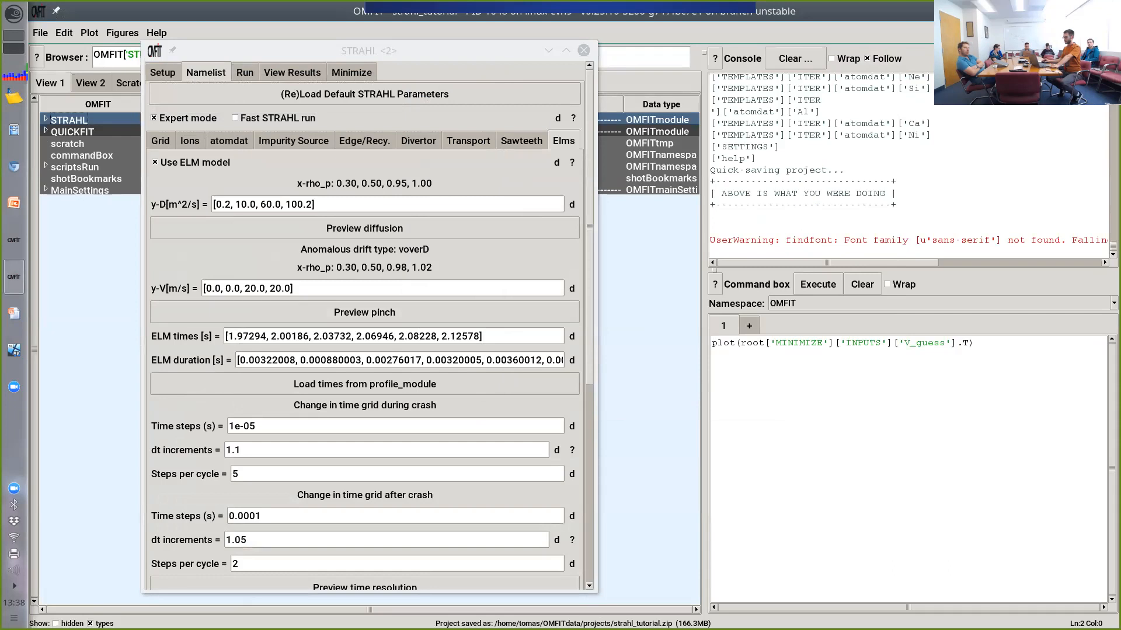
click(608, 80)
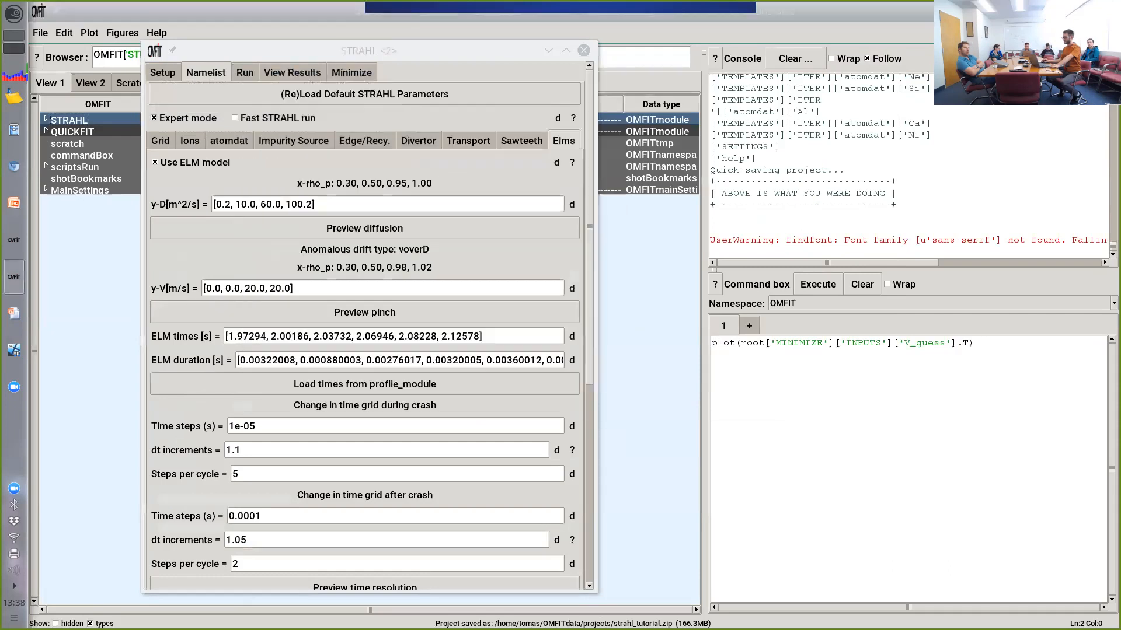
Step: Copy the transport drift values [-1.0, -1.0, -2.0, -100.0] into the ELM model's y-V setting and preview the pinch
click(468, 141)
click(297, 312)
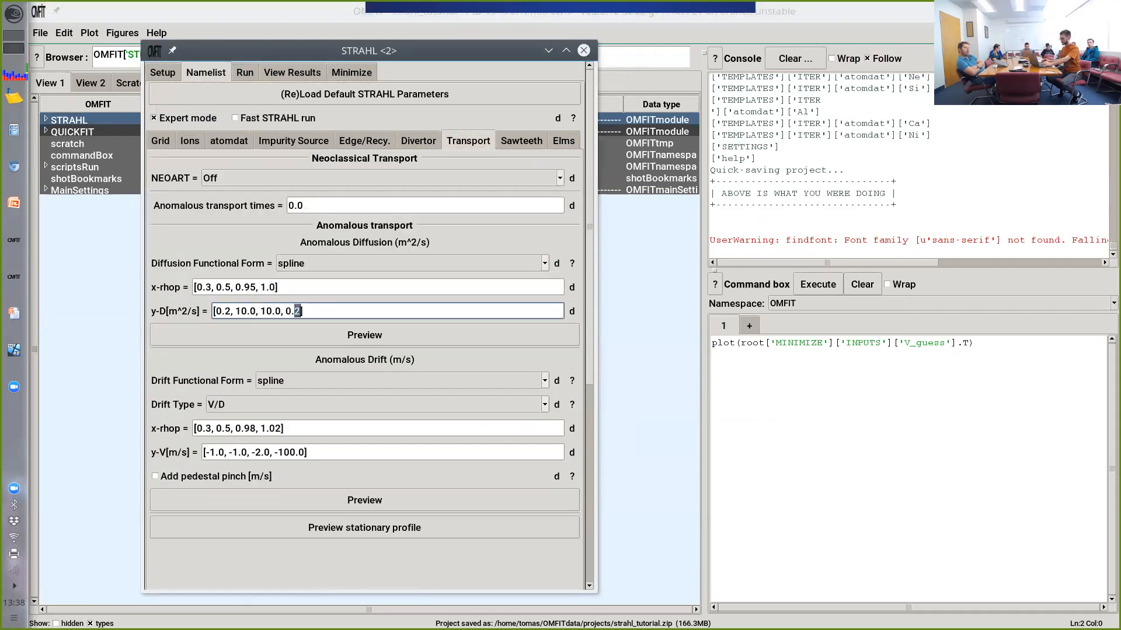
triple_click(307, 453)
key(ctrl+c)
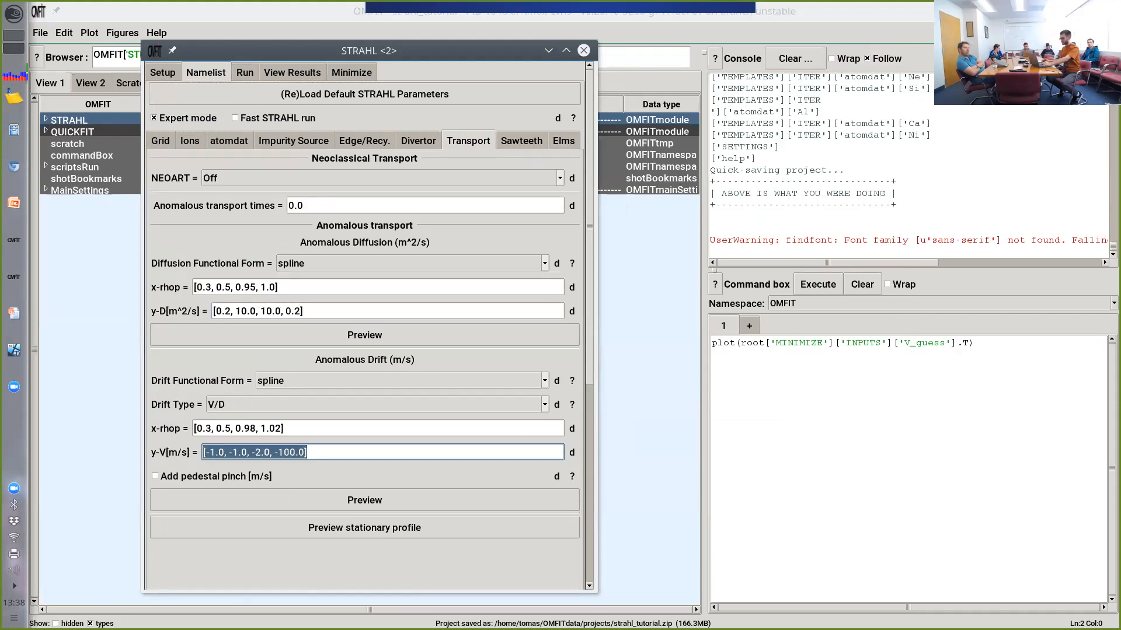
click(563, 141)
triple_click(295, 289)
key(ctrl+v)
key(Return)
click(364, 312)
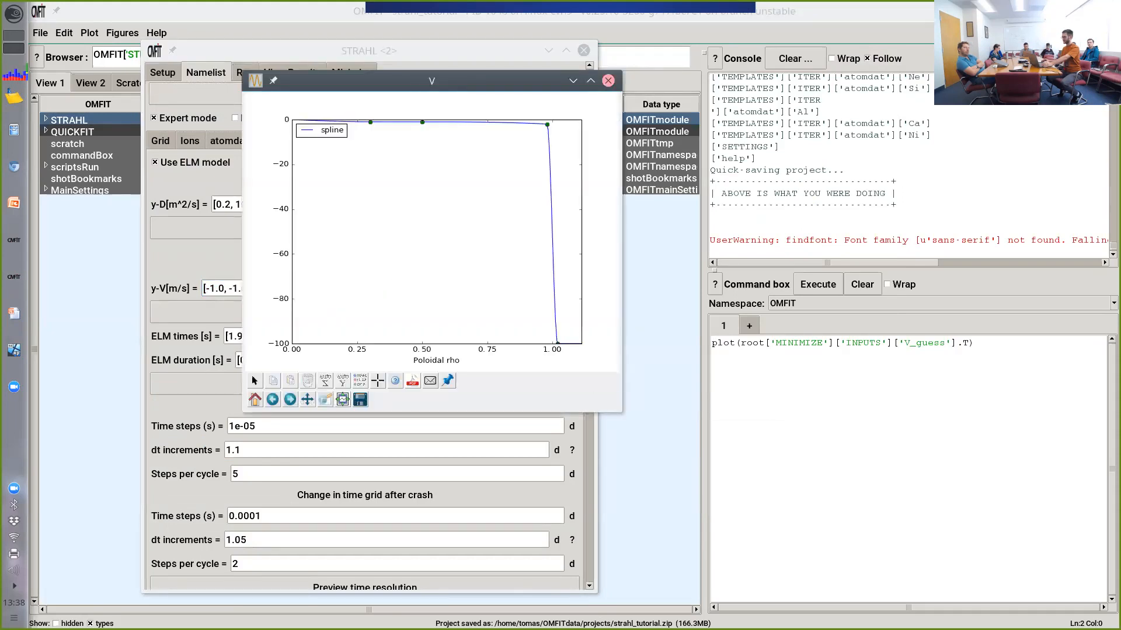
click(608, 80)
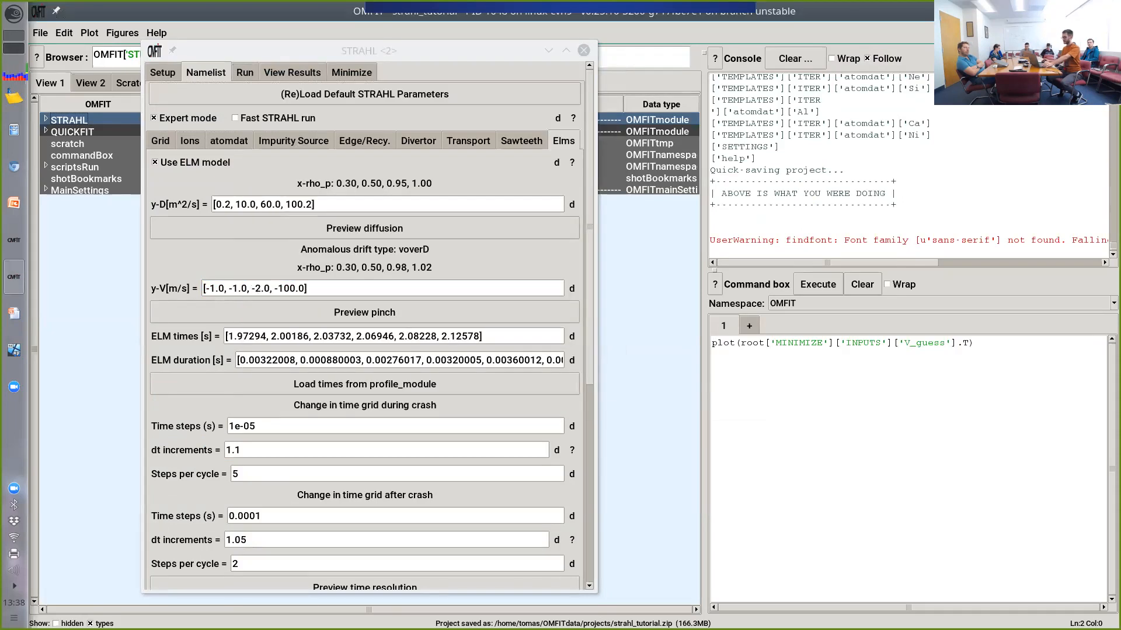
Step: Load the ELM times from profile_module and inspect the first ELM duration value
scroll(365, 279, down, 3)
scroll(364, 279, up, 2)
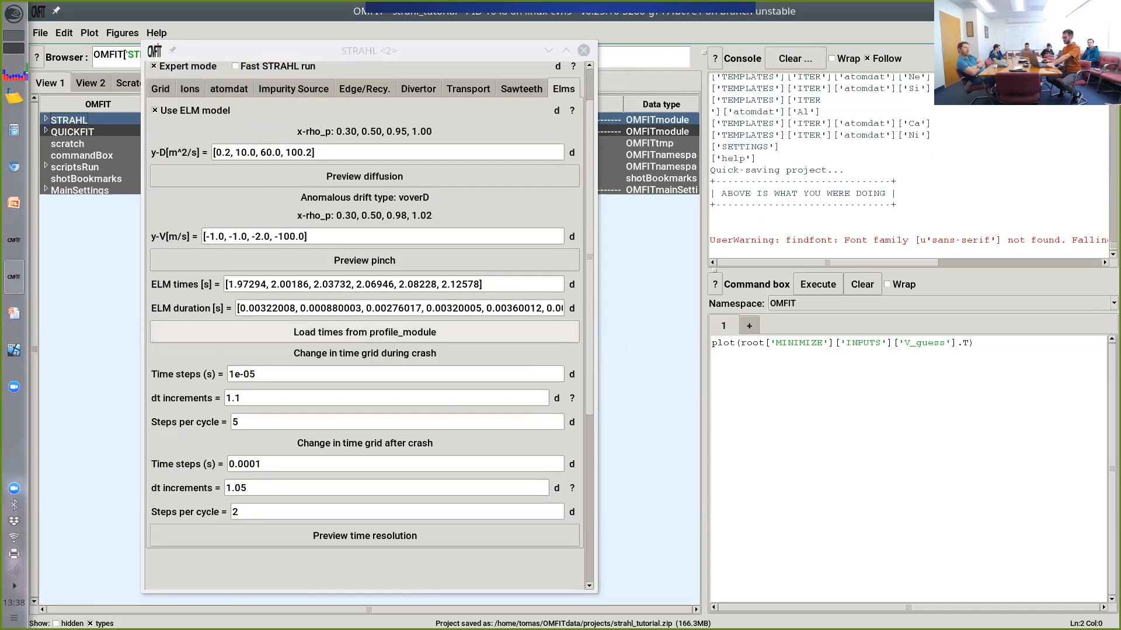
click(365, 333)
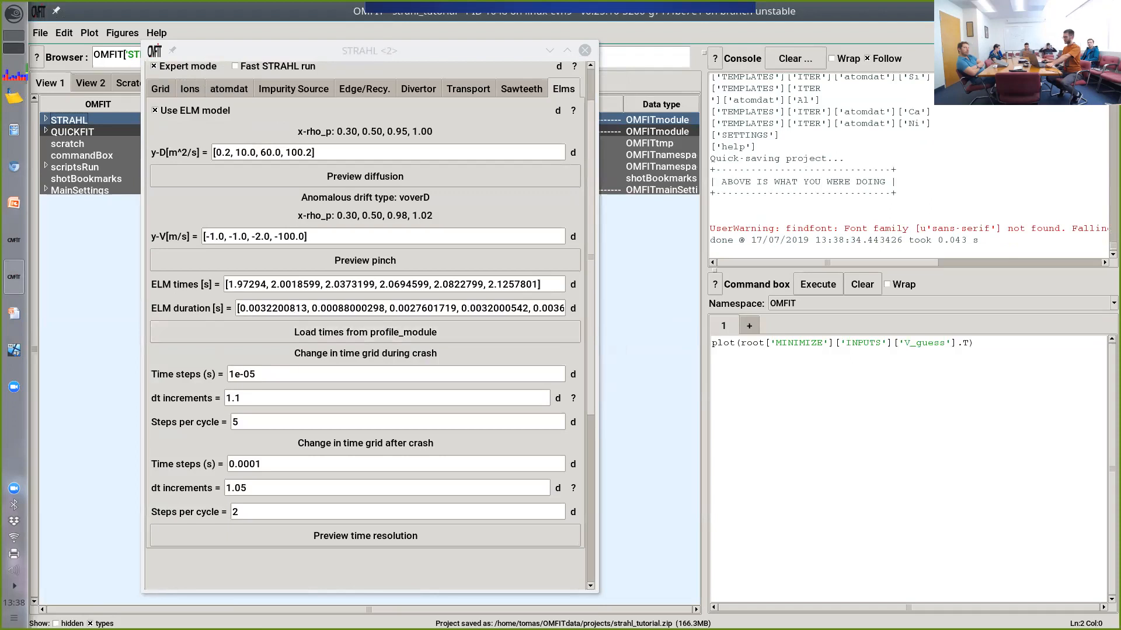
drag(249, 308, 309, 309)
click(308, 308)
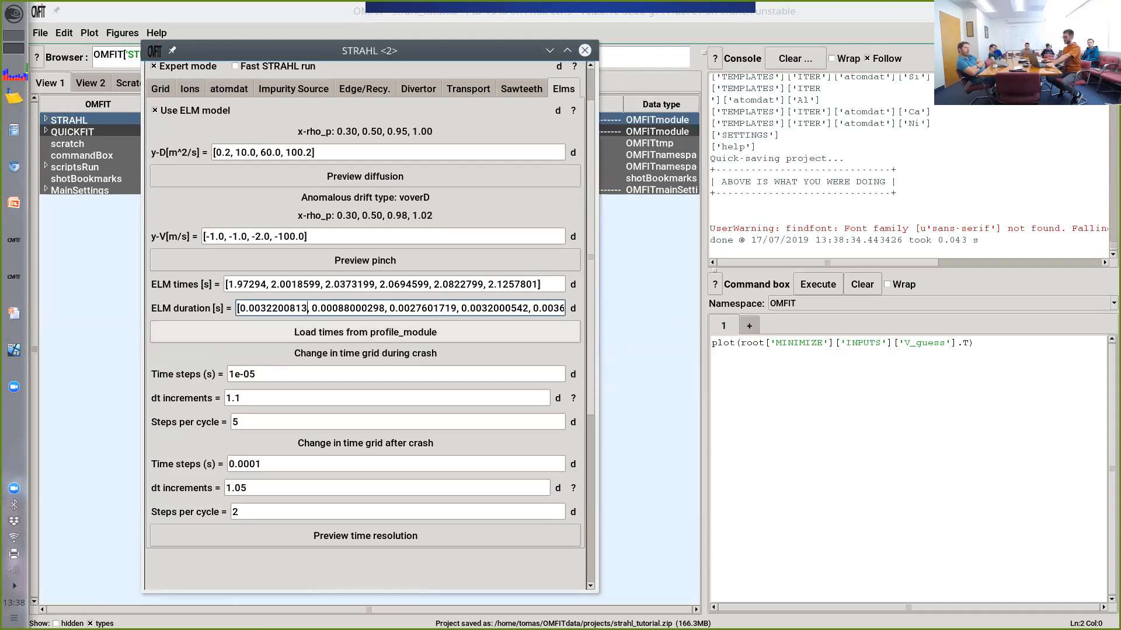
Step: Review the time grid settings during and after the crash, preview the time resolution, and close the plot
scroll(327, 327, down, 1)
click(281, 321)
click(275, 346)
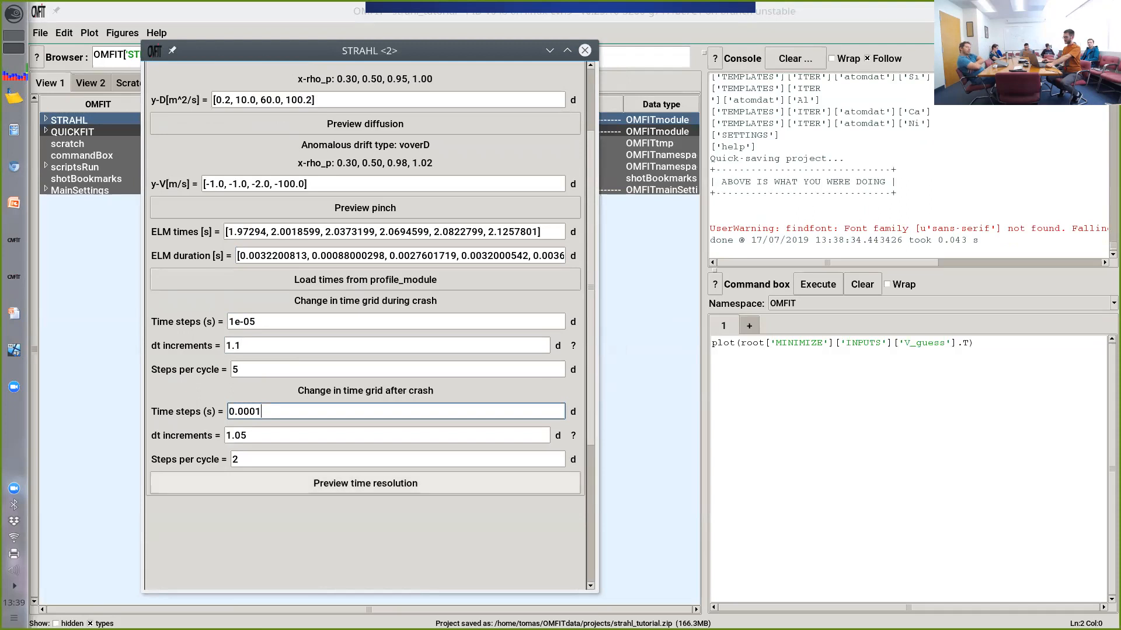
click(366, 483)
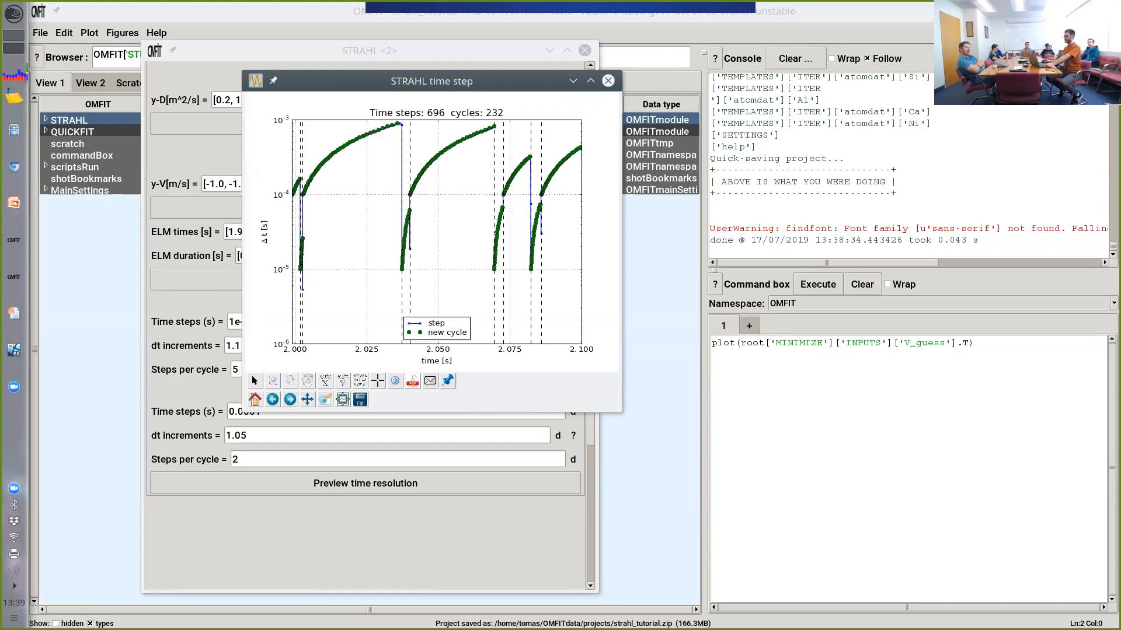
click(608, 81)
scroll(365, 325, up, 3)
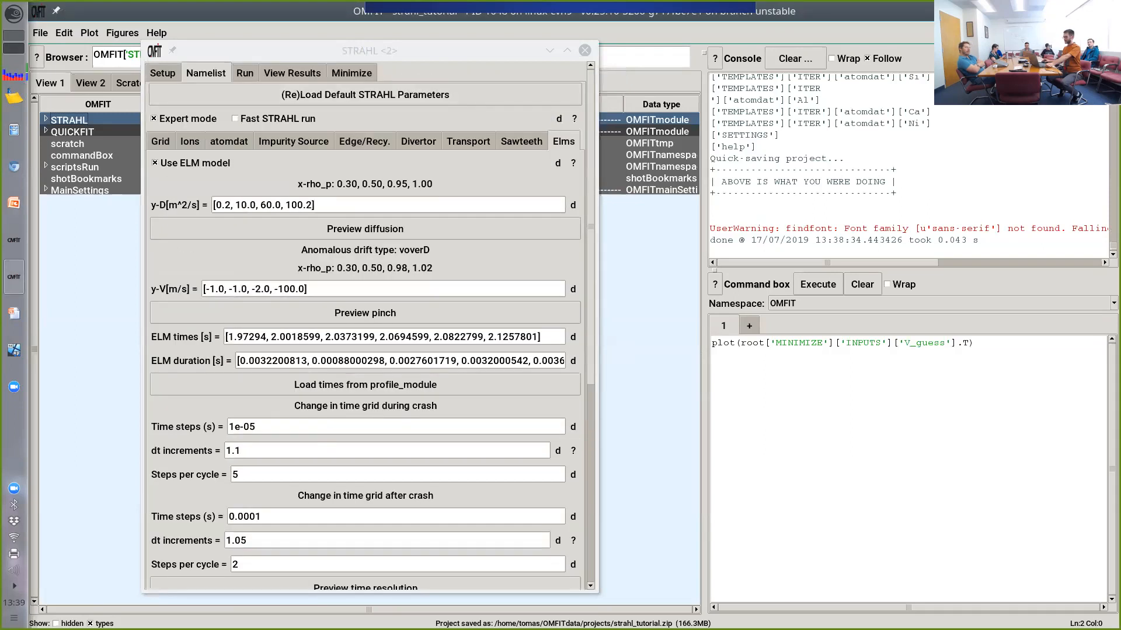
Step: Run STRAHL with preparation of plasma profiles, impurity source and atomdat also enabled, and close the time history plots
click(245, 73)
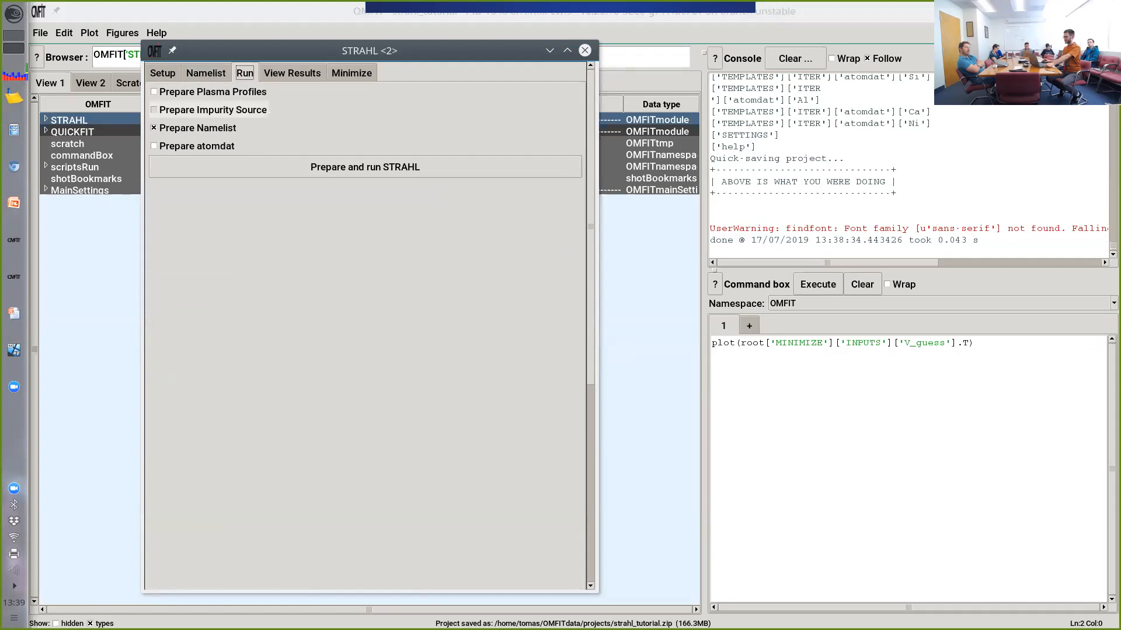
click(199, 92)
click(198, 110)
click(187, 146)
click(365, 167)
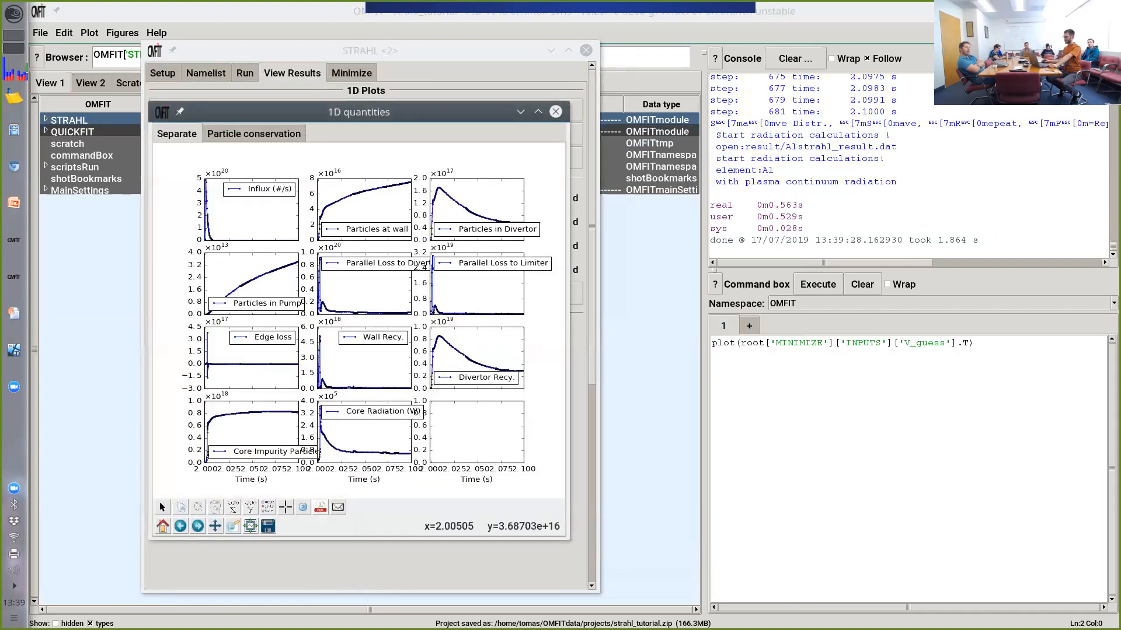
click(555, 112)
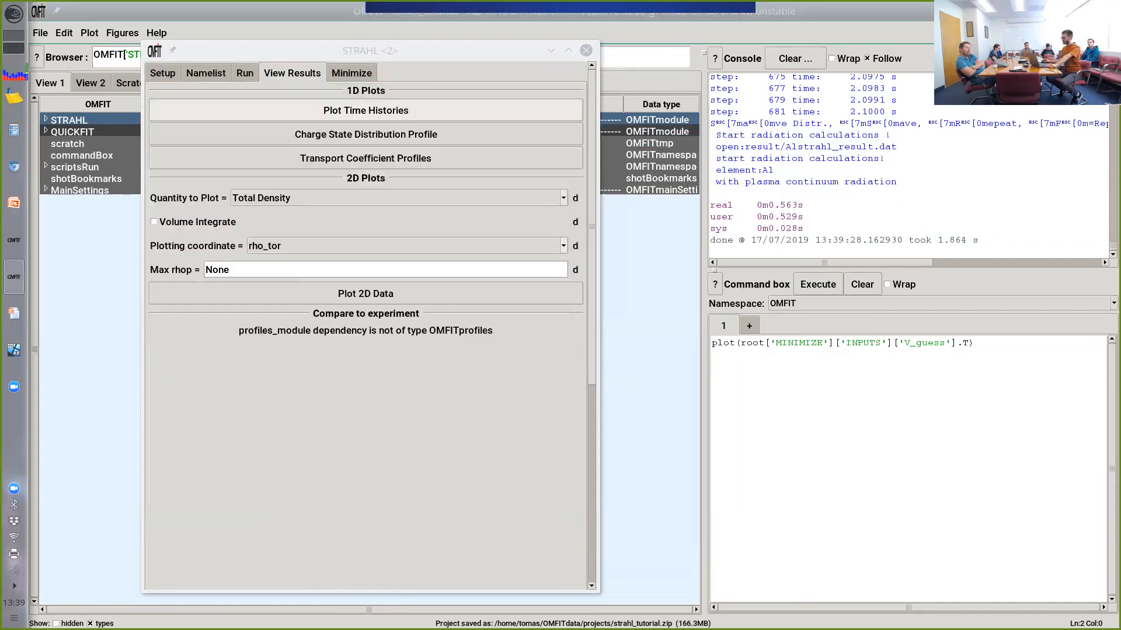
Step: Check the experimental workflow's observations and fit parameters in the minimization settings, and start the minimization
click(352, 73)
click(246, 143)
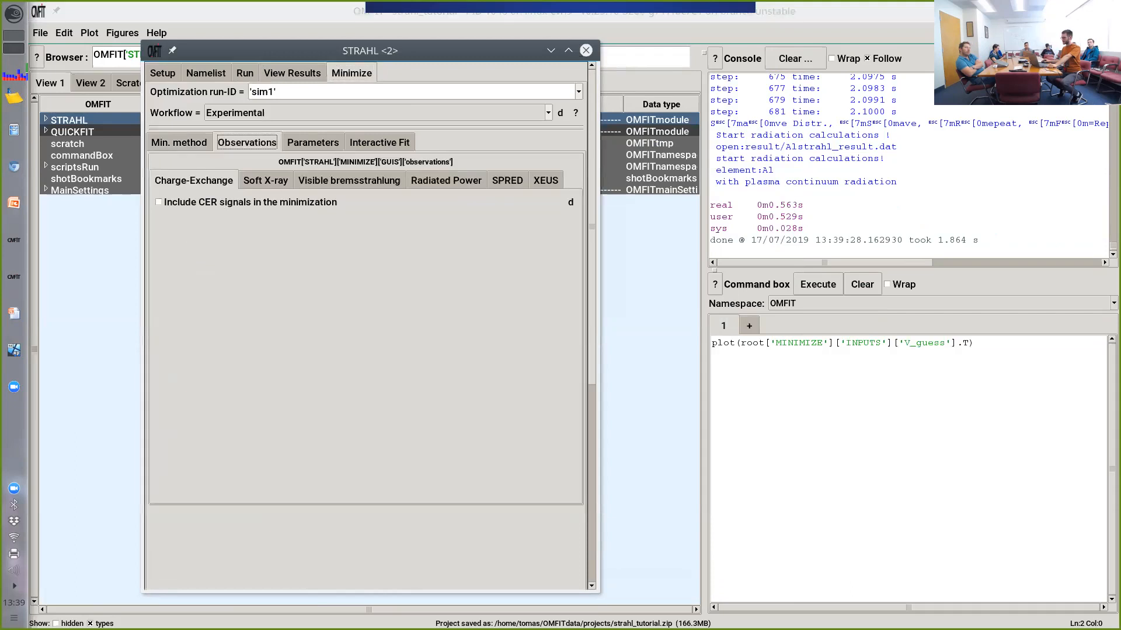
click(313, 143)
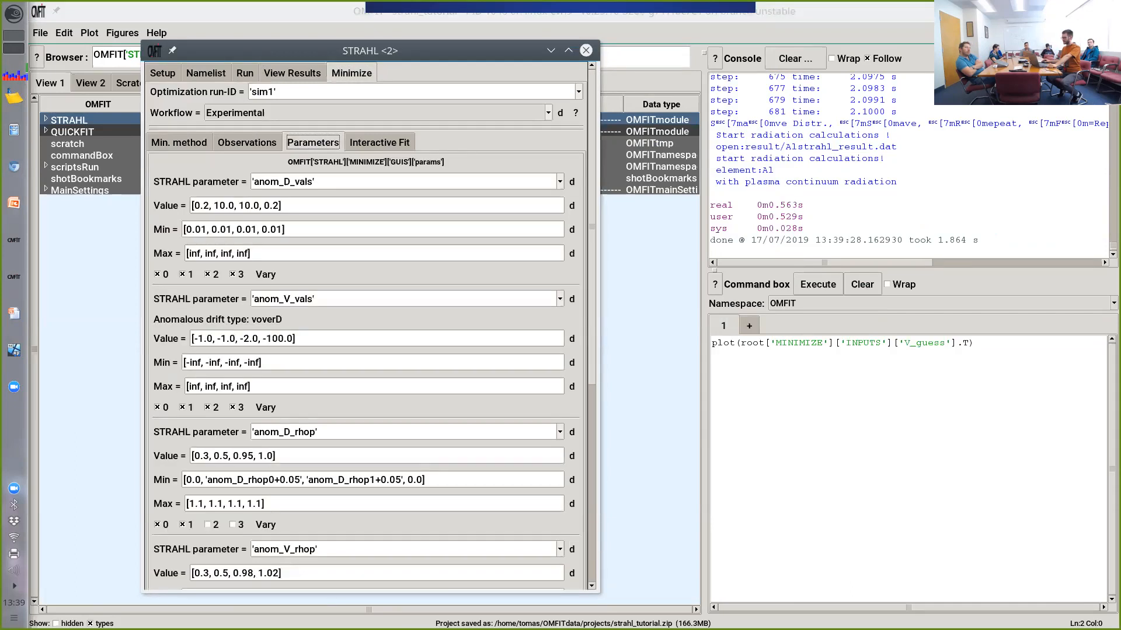
scroll(366, 525, down, 8)
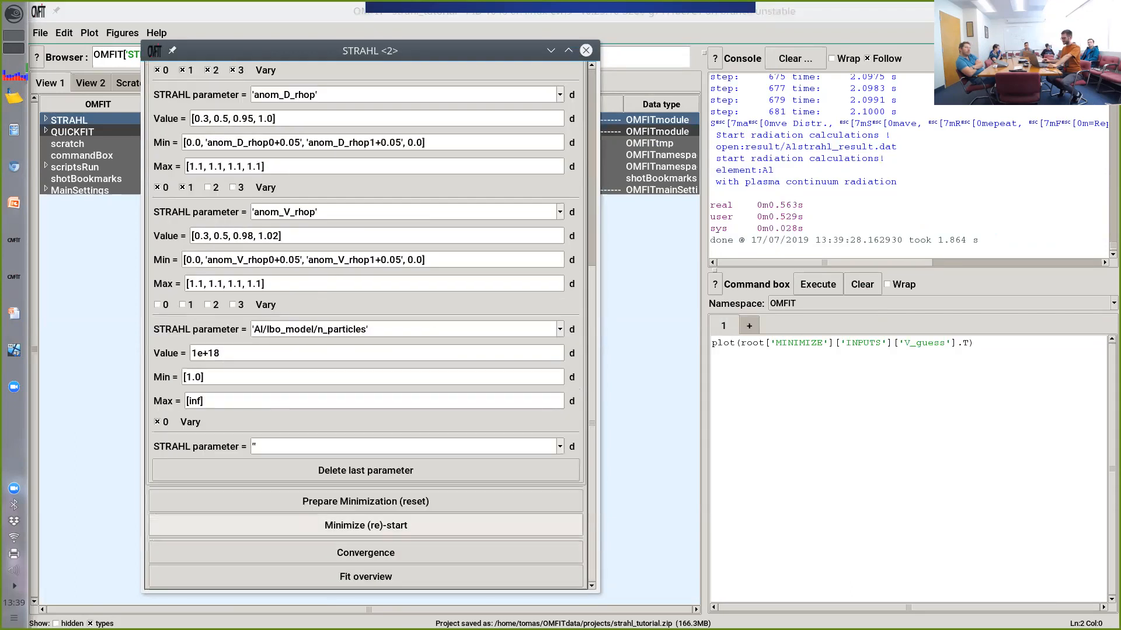
click(366, 525)
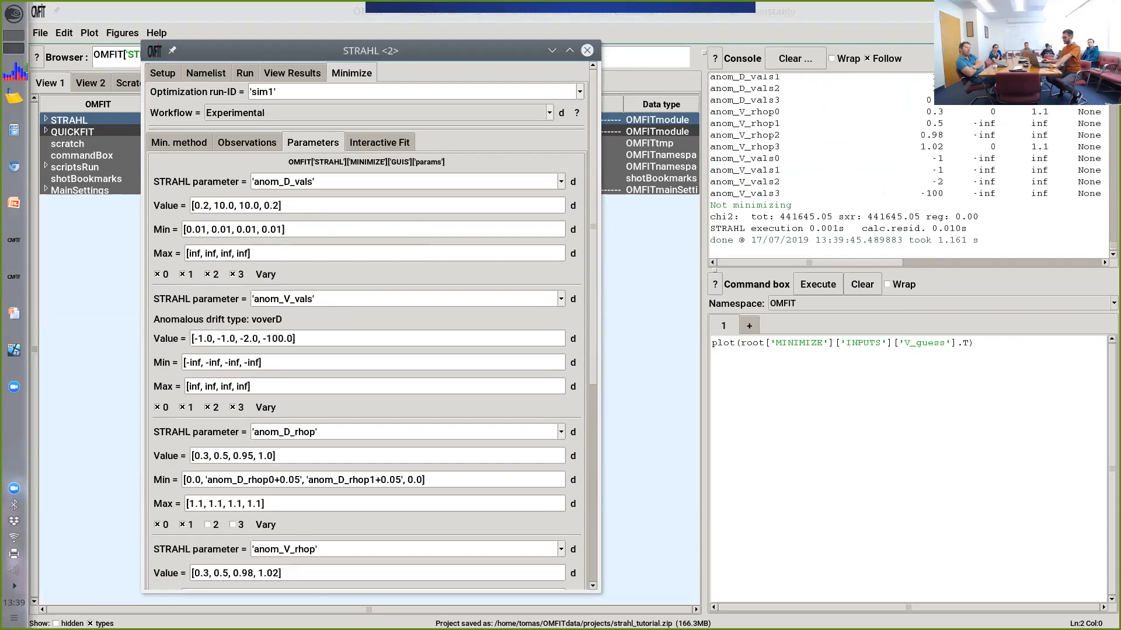
Step: Plot the time histories full screen, zoom into the Parallel Loss to Divertor curve, and close the plots
click(366, 110)
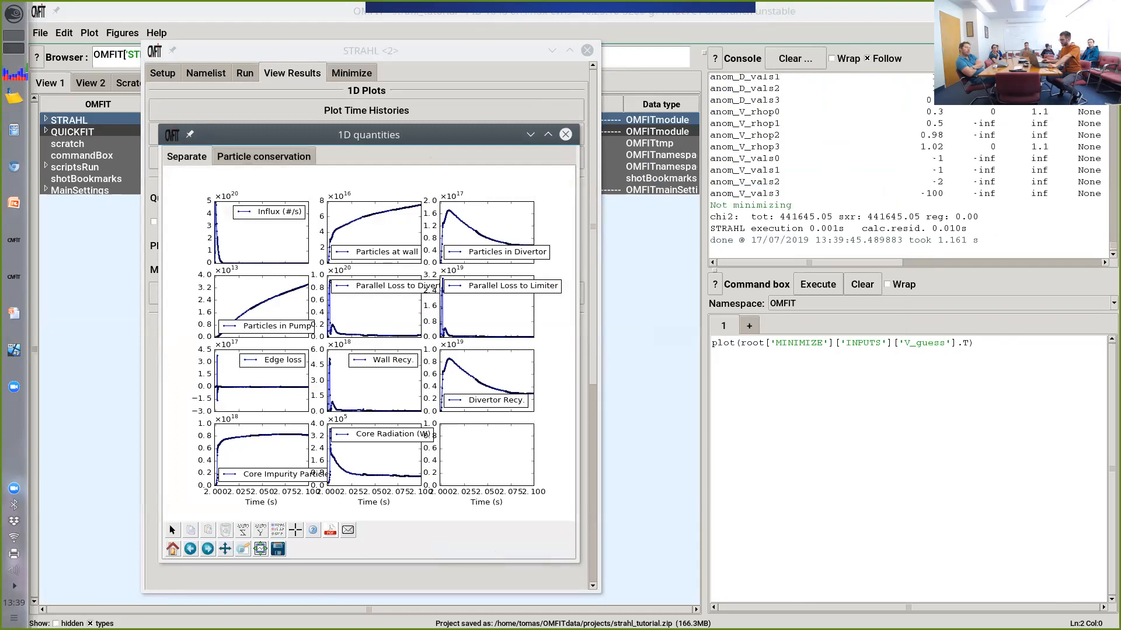
click(243, 549)
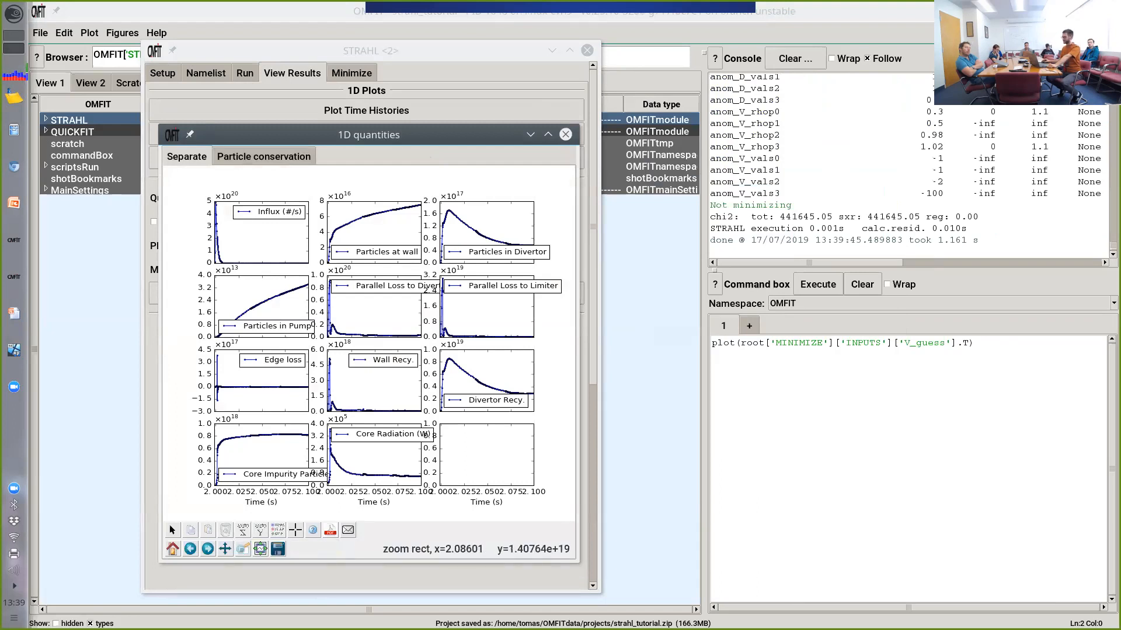
double_click(387, 135)
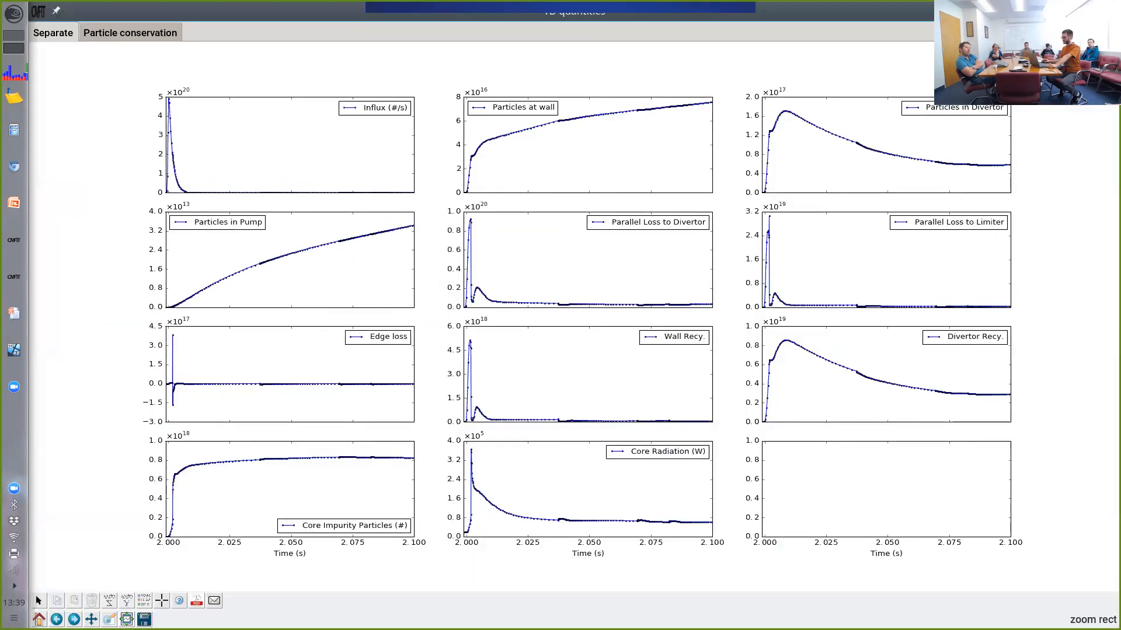
drag(691, 294, 466, 308)
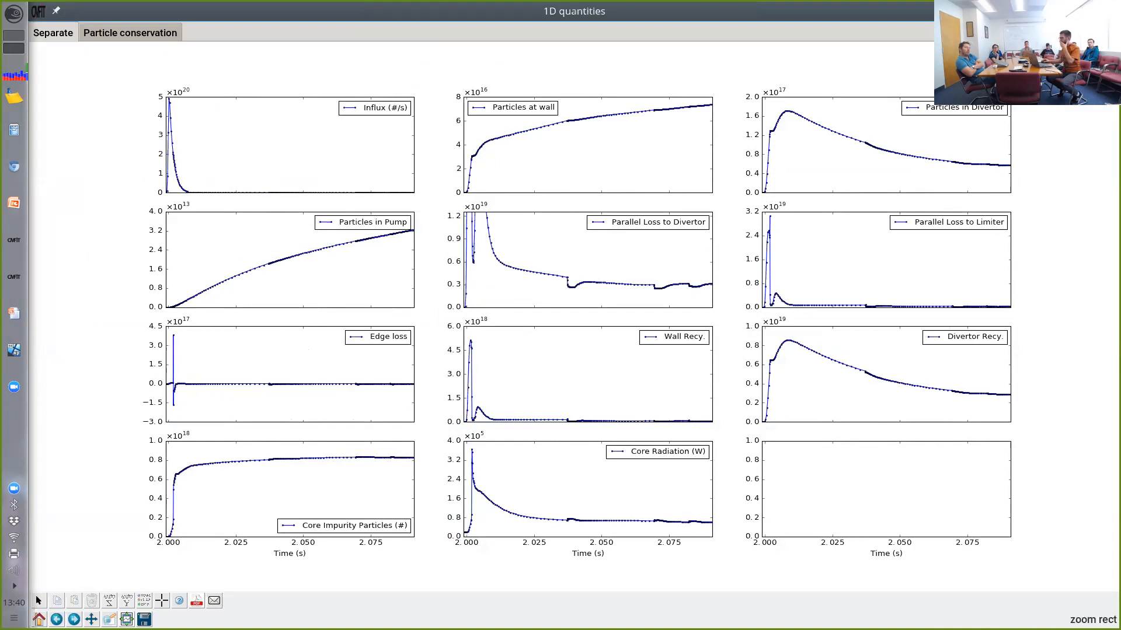
double_click(574, 11)
click(608, 168)
Step: Review the minimization parameters and which spline values and knots are allowed to vary
click(351, 73)
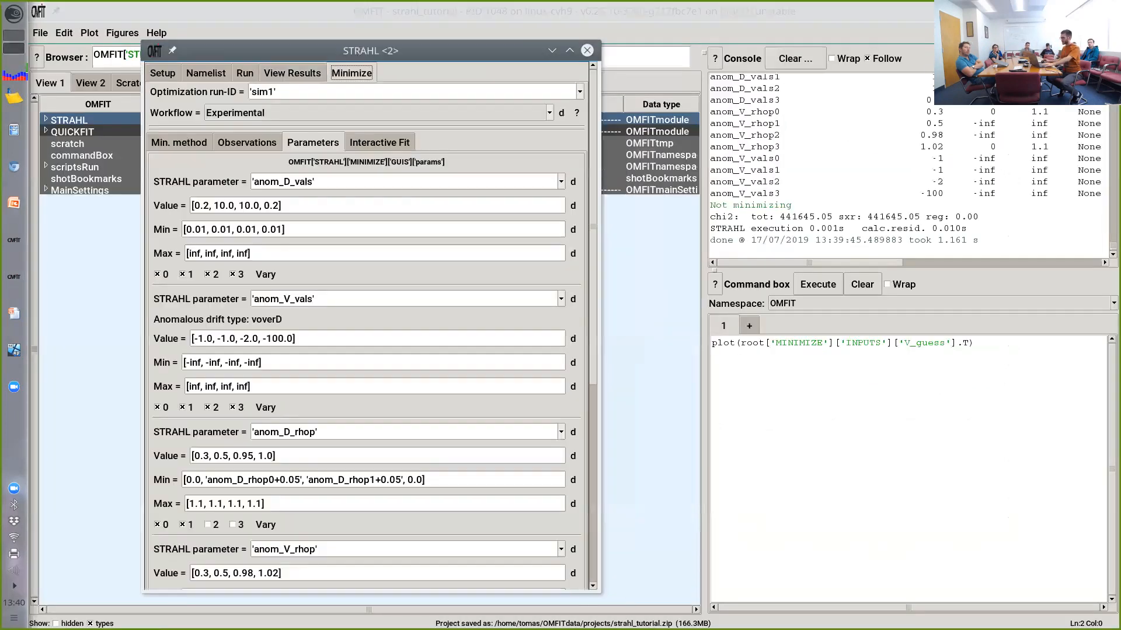
scroll(368, 292, down, 3)
scroll(367, 327, down, 3)
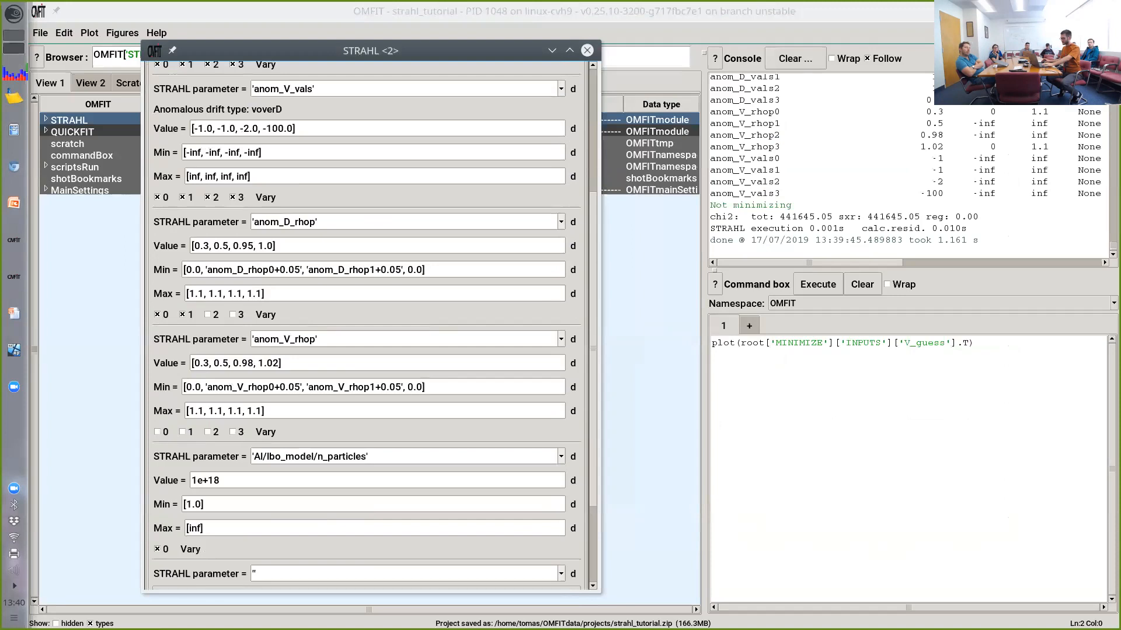
scroll(367, 327, up, 4)
scroll(367, 327, down, 5)
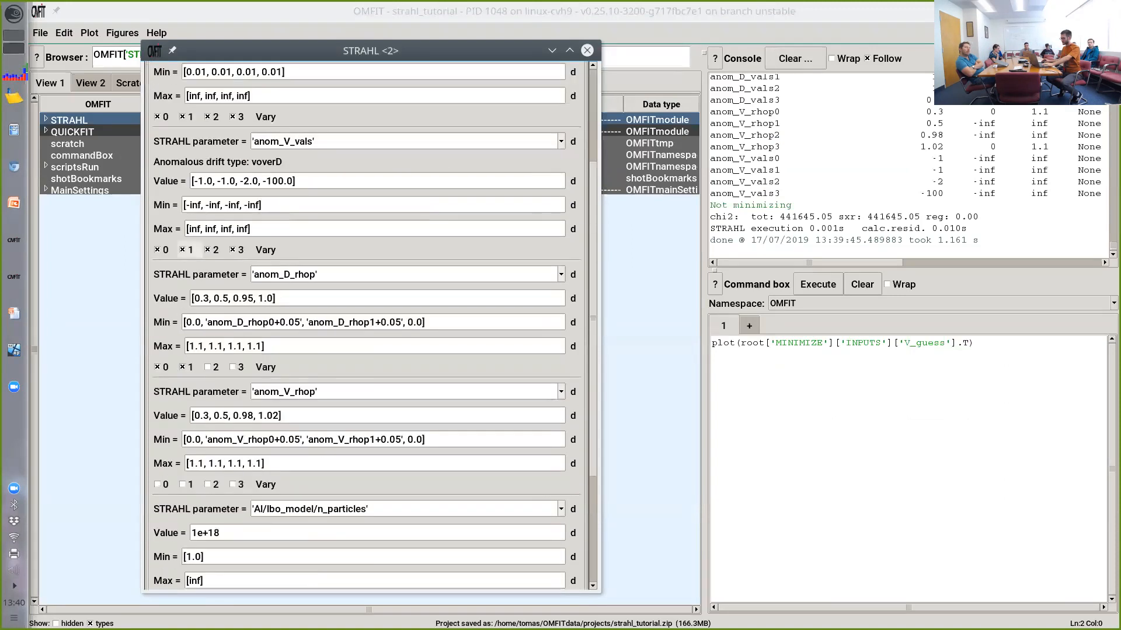
Step: Return to the namelist's ELM settings and preview the ELM diffusion profile
scroll(367, 327, down, 4)
scroll(368, 327, up, 6)
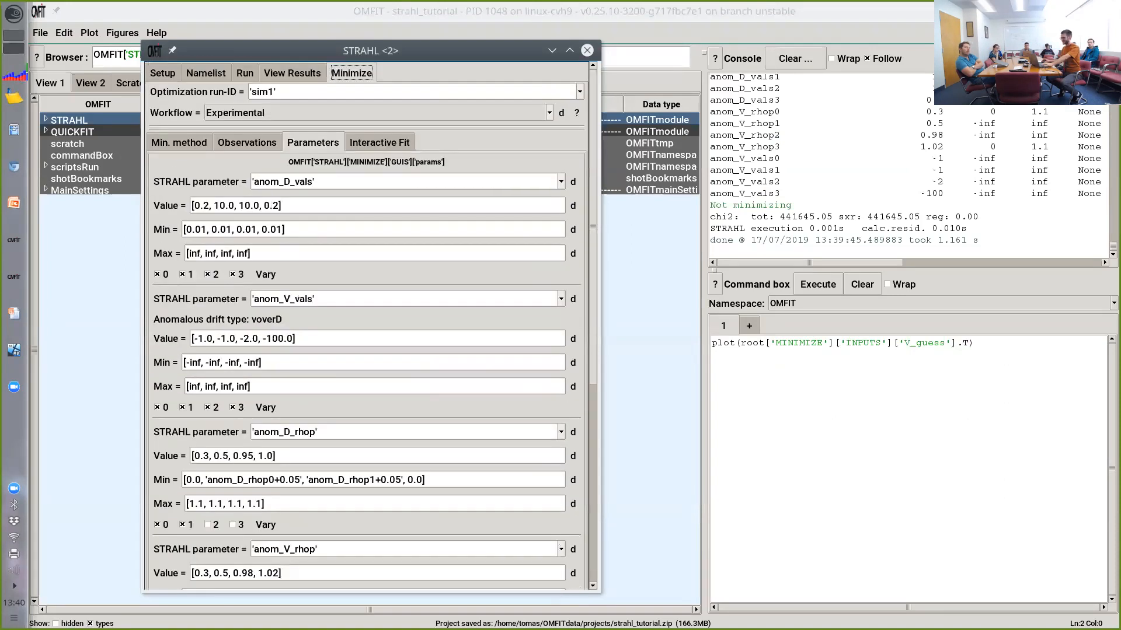
click(205, 72)
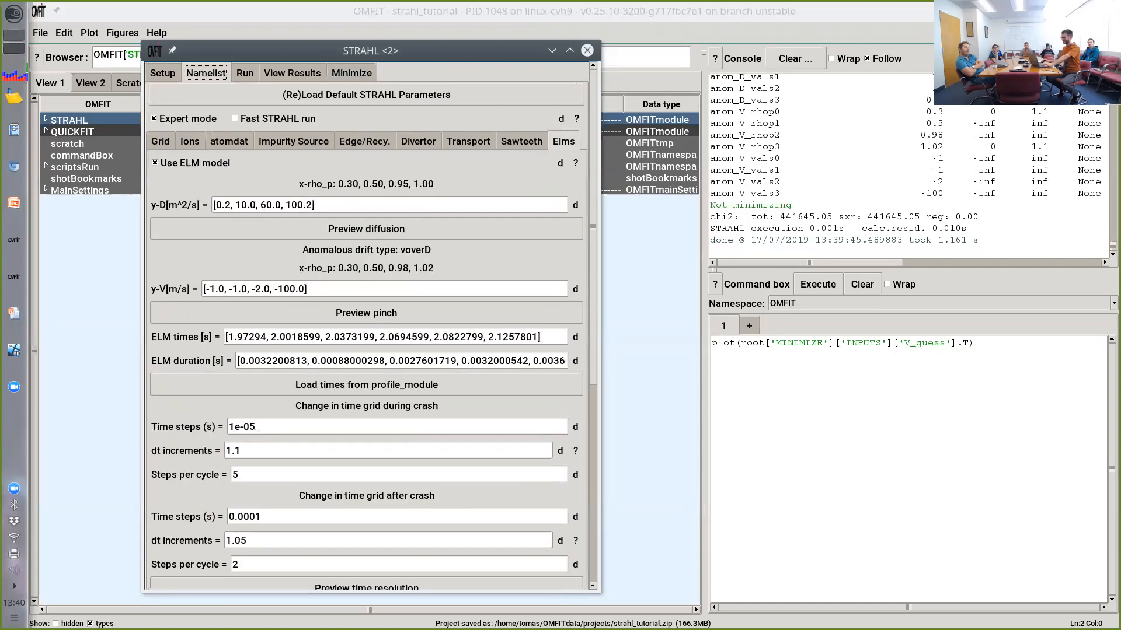
click(366, 229)
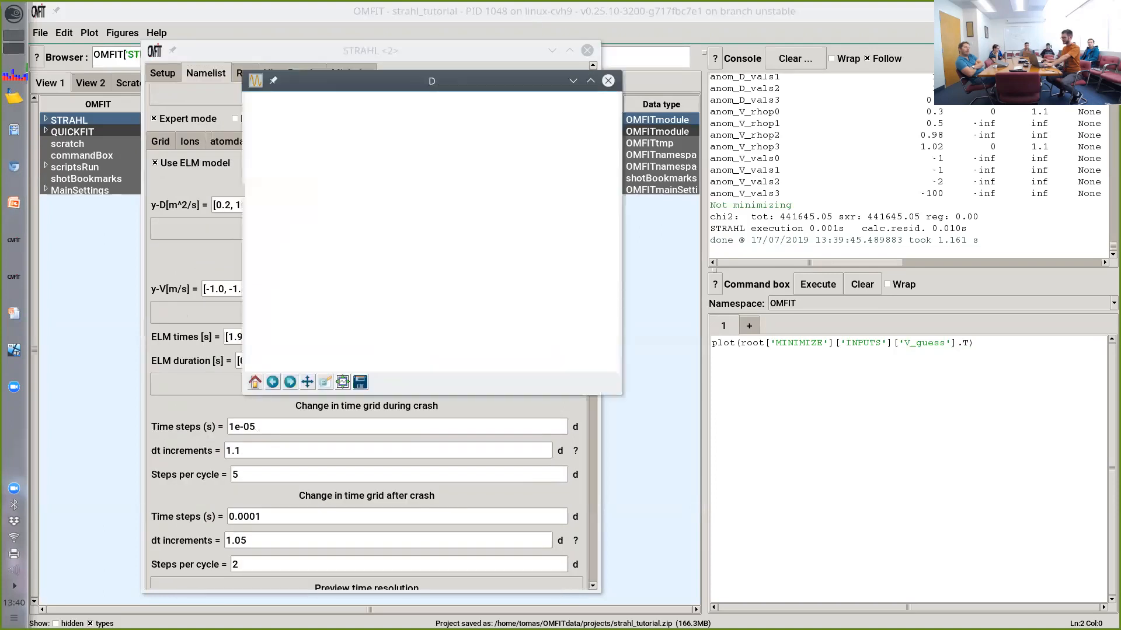
Step: Plot the time histories and the charge state distribution profile from the results, closing each plot
click(292, 73)
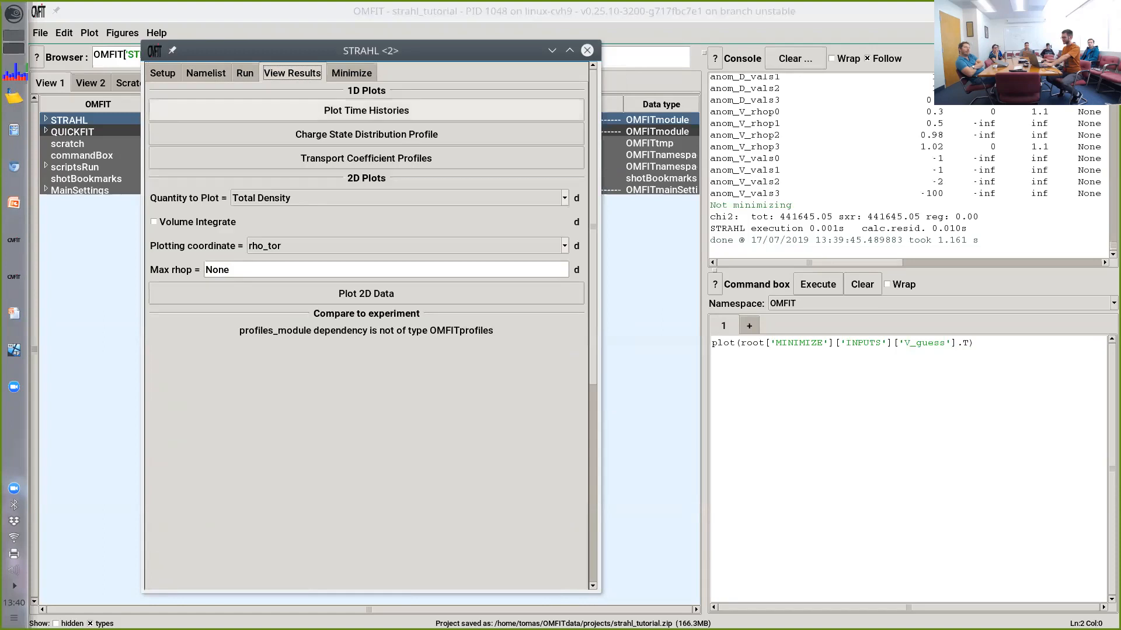
click(367, 110)
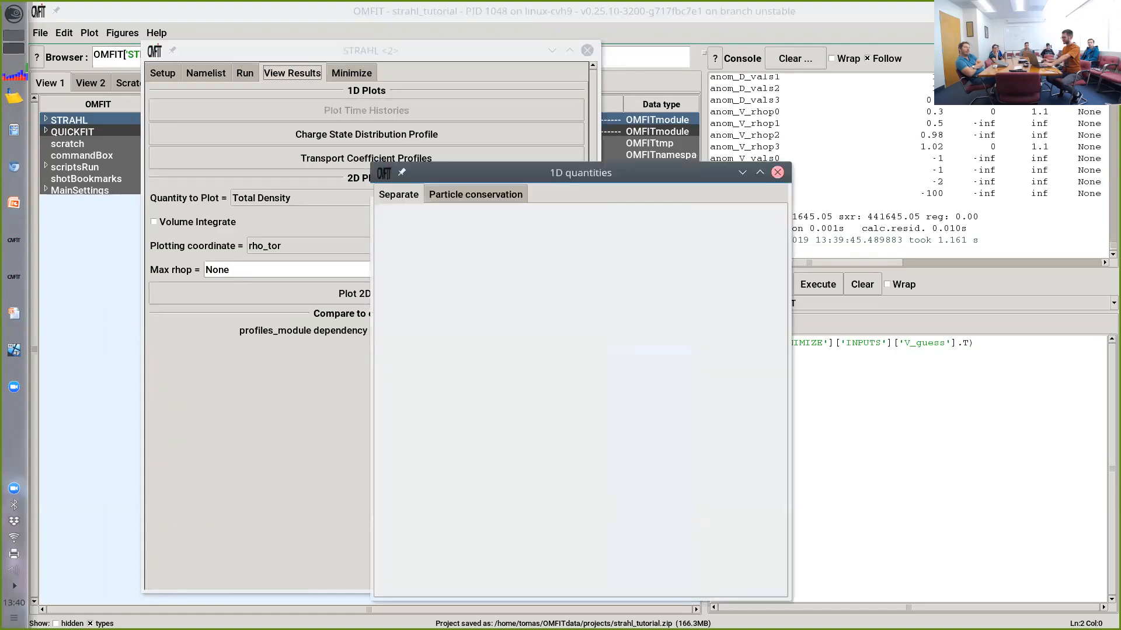
click(777, 172)
click(367, 134)
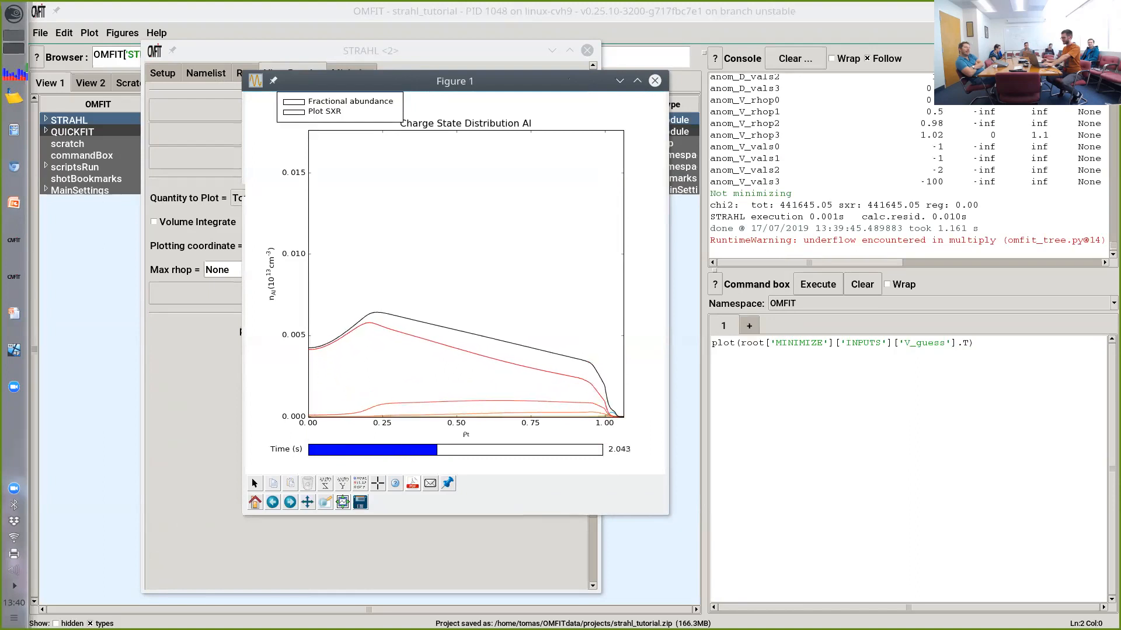
click(655, 81)
Step: Compare the ELM diffusion with the anomalous transport settings and set the ELM model's y-D values to [0.2, 10.0, 60.0, 1000.2]
click(205, 73)
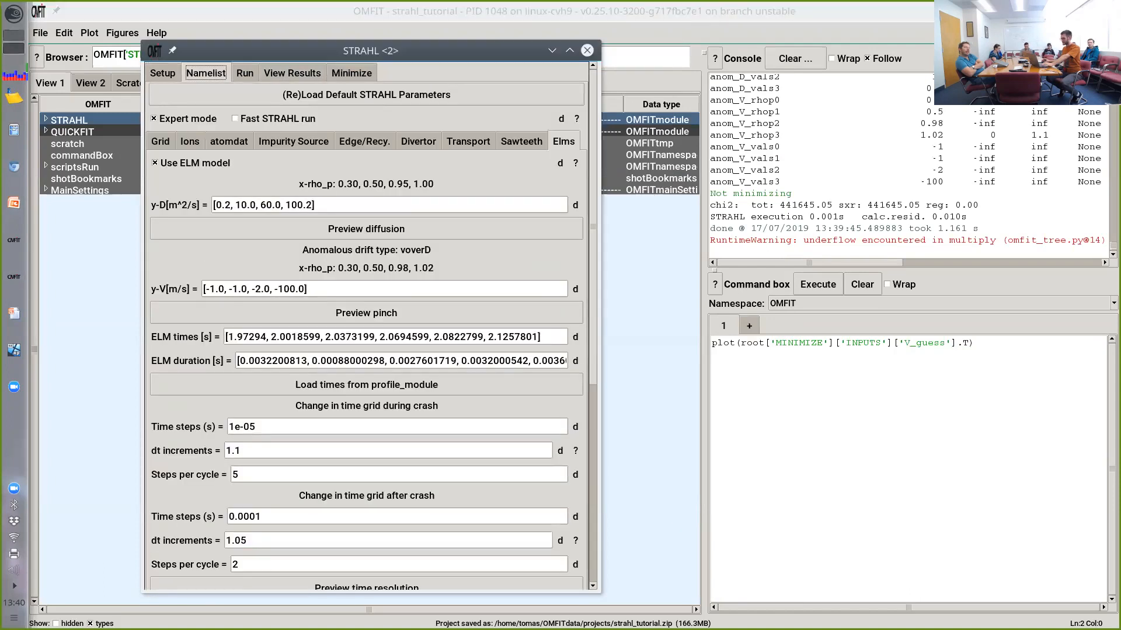
drag(379, 51, 785, 49)
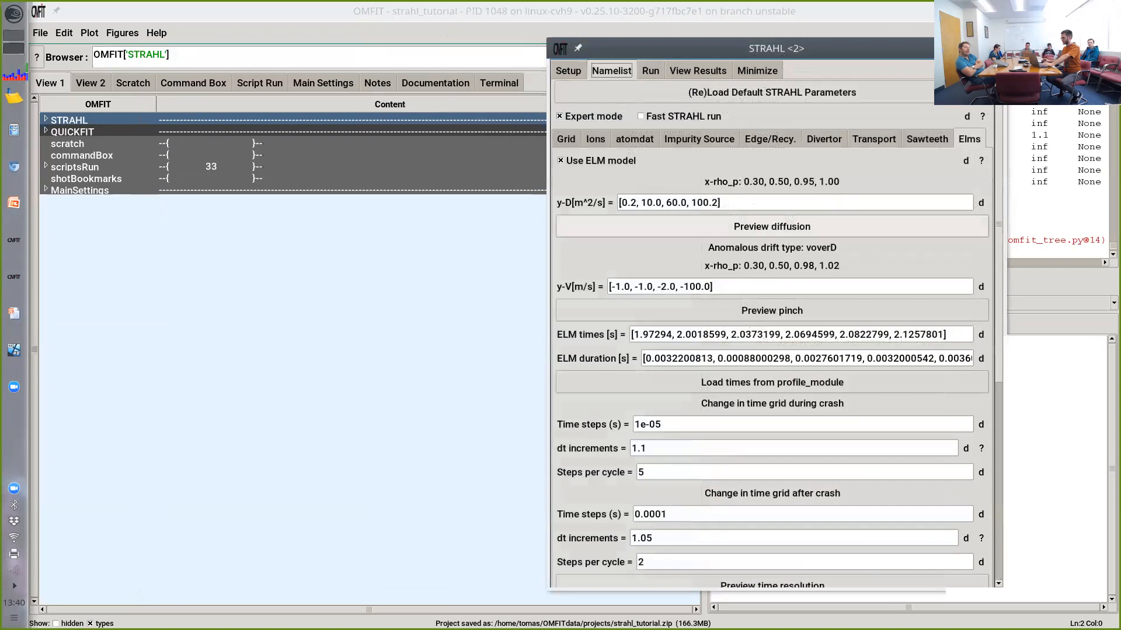
click(704, 203)
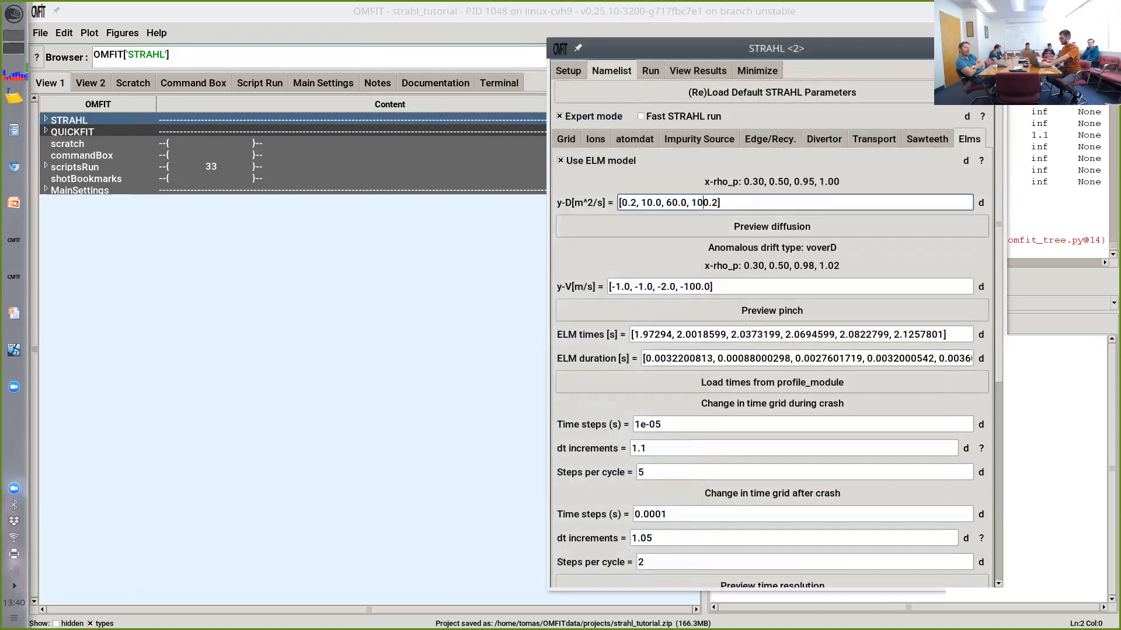
click(874, 139)
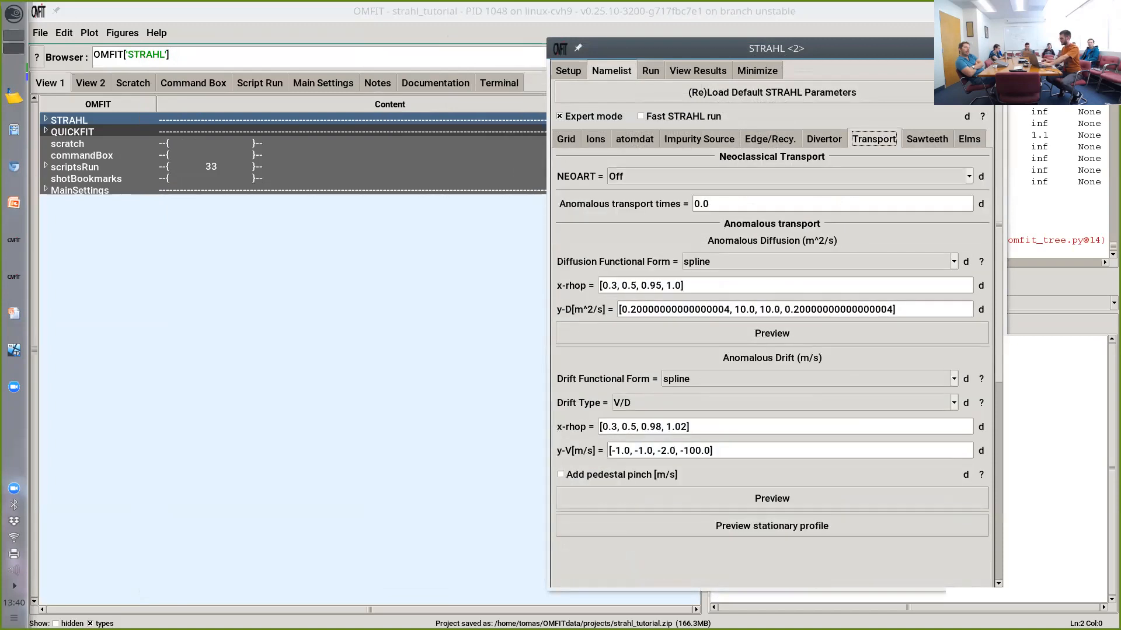
click(969, 139)
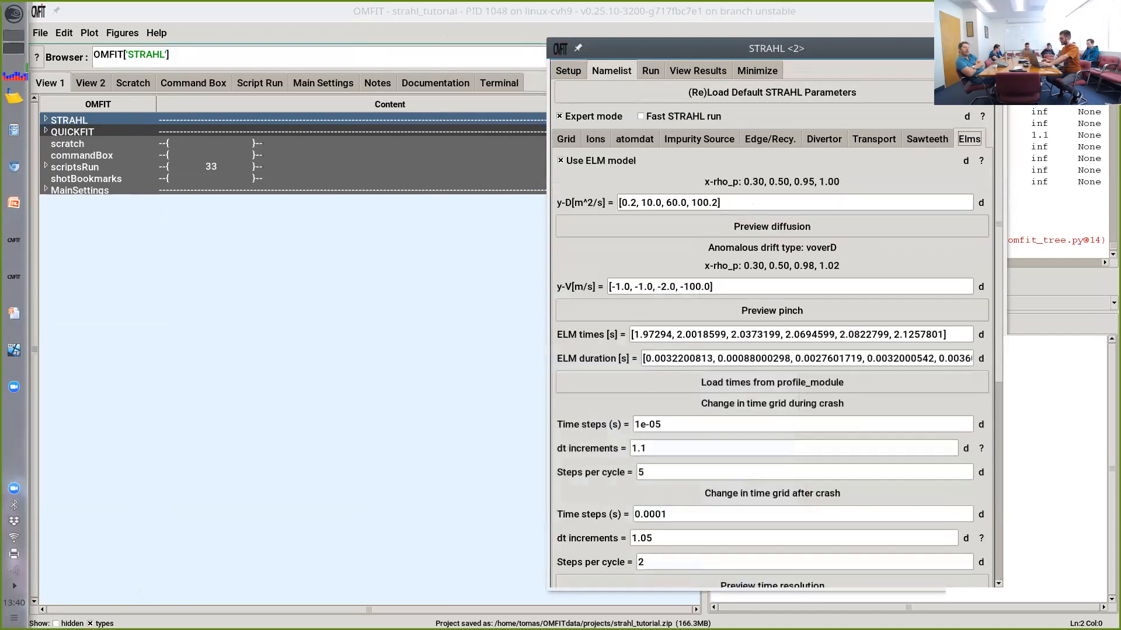
click(704, 203)
text(0)
key(Return)
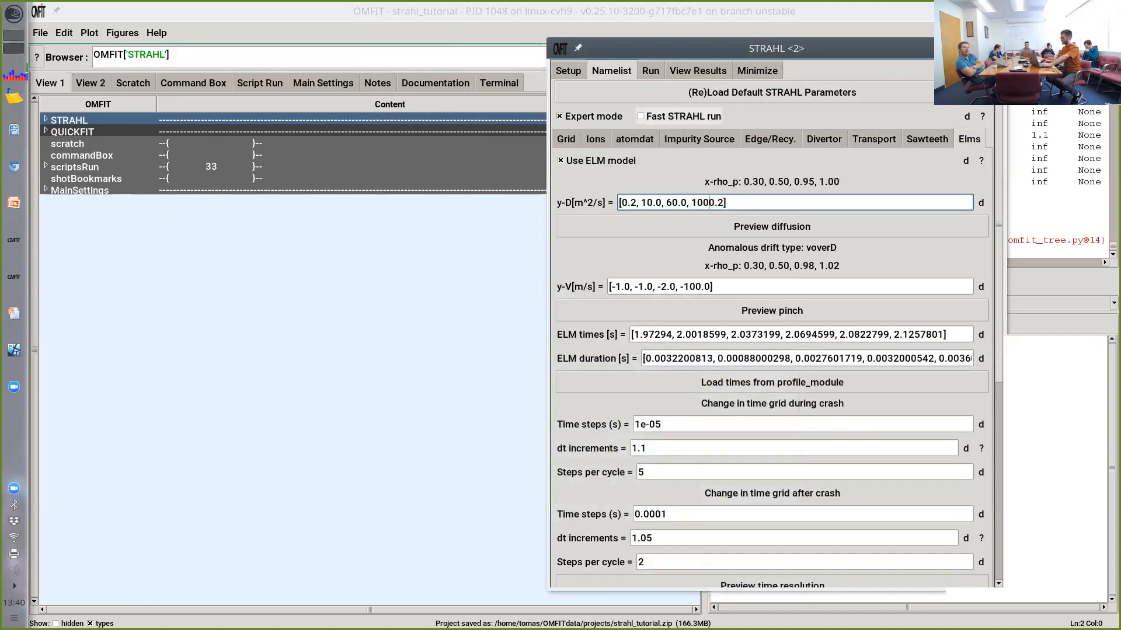
Step: Run STRAHL with the changed ELM diffusion, inspect the particle conservation plot, and close it
click(650, 71)
click(808, 166)
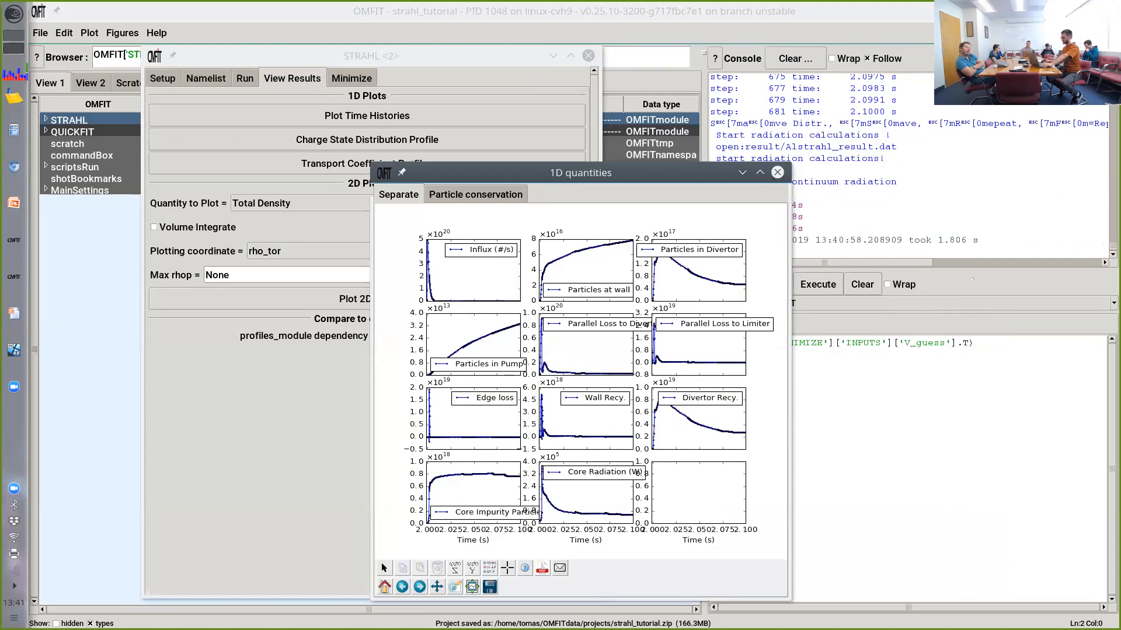
drag(514, 173, 487, 138)
click(298, 272)
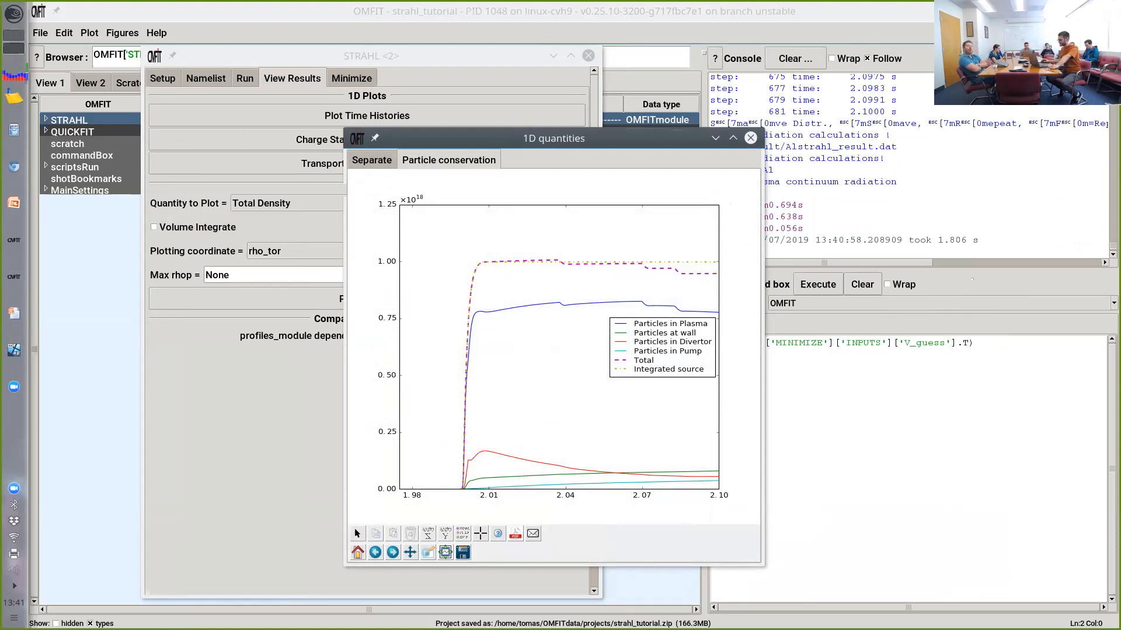
click(750, 139)
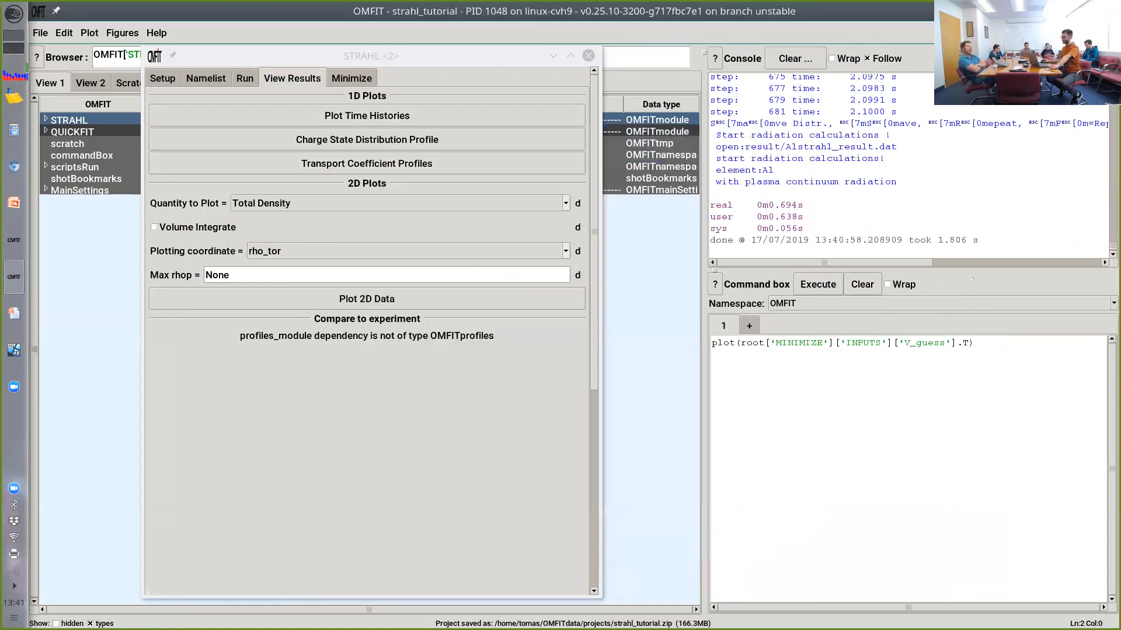
Step: Review the minimization method settings: the available methods, maximum iterations, number of processes and the xtol and ftol tolerances
click(352, 78)
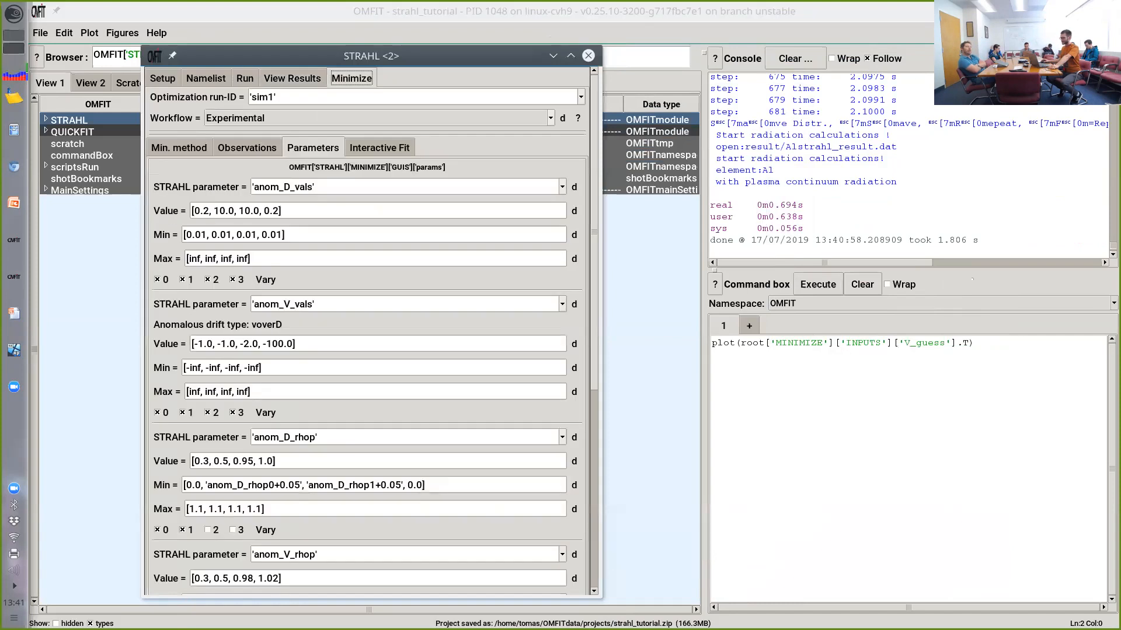
click(247, 148)
click(179, 148)
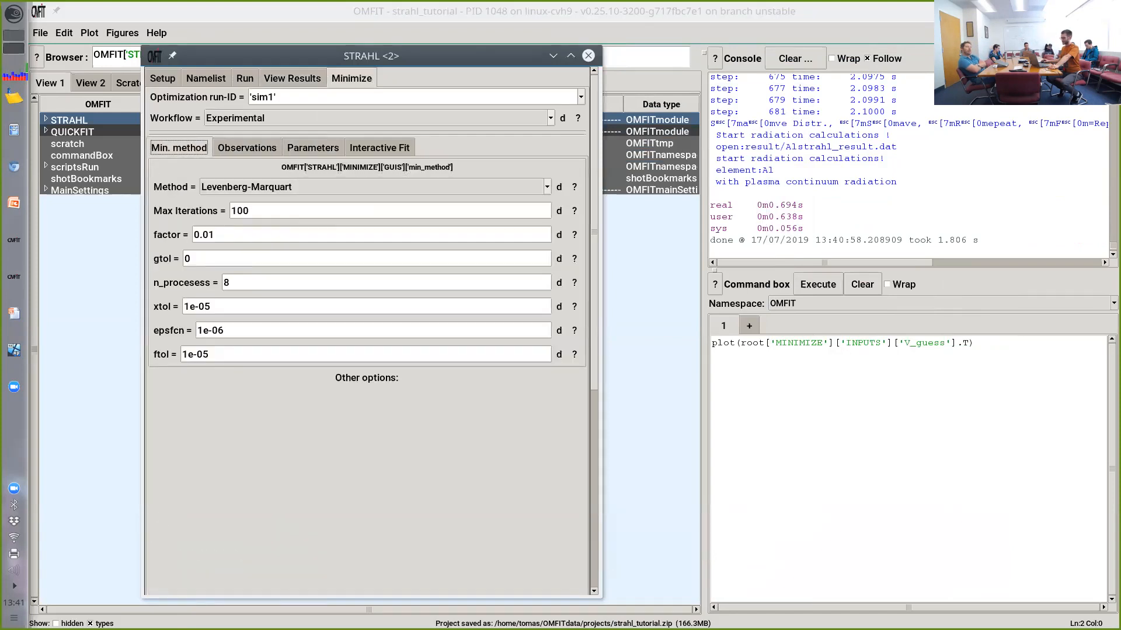
drag(408, 56, 800, 52)
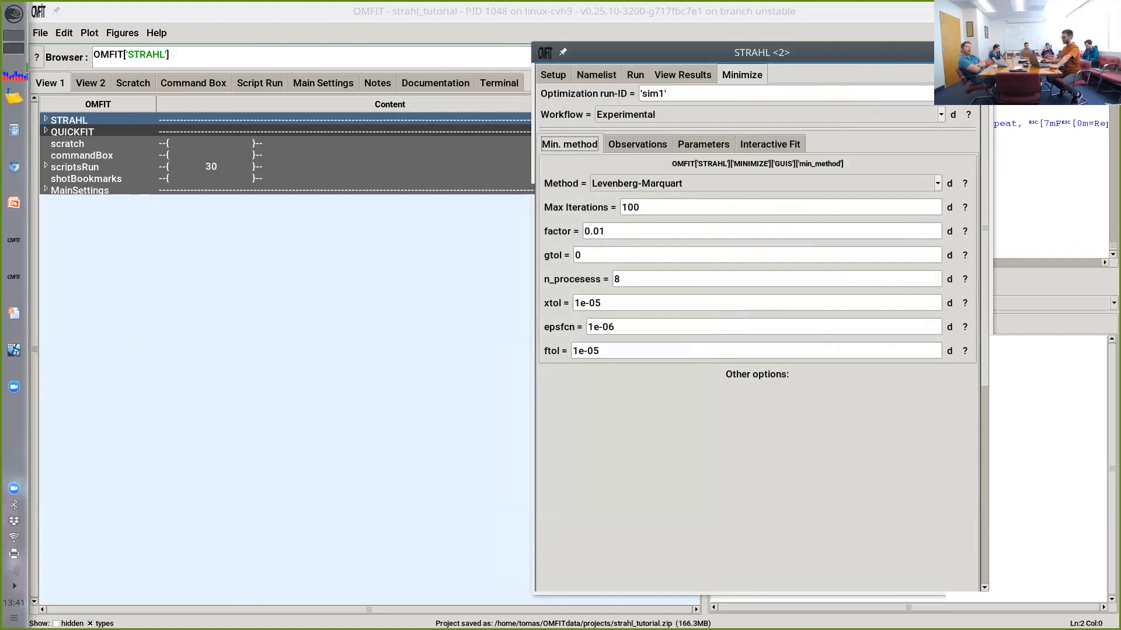
click(759, 183)
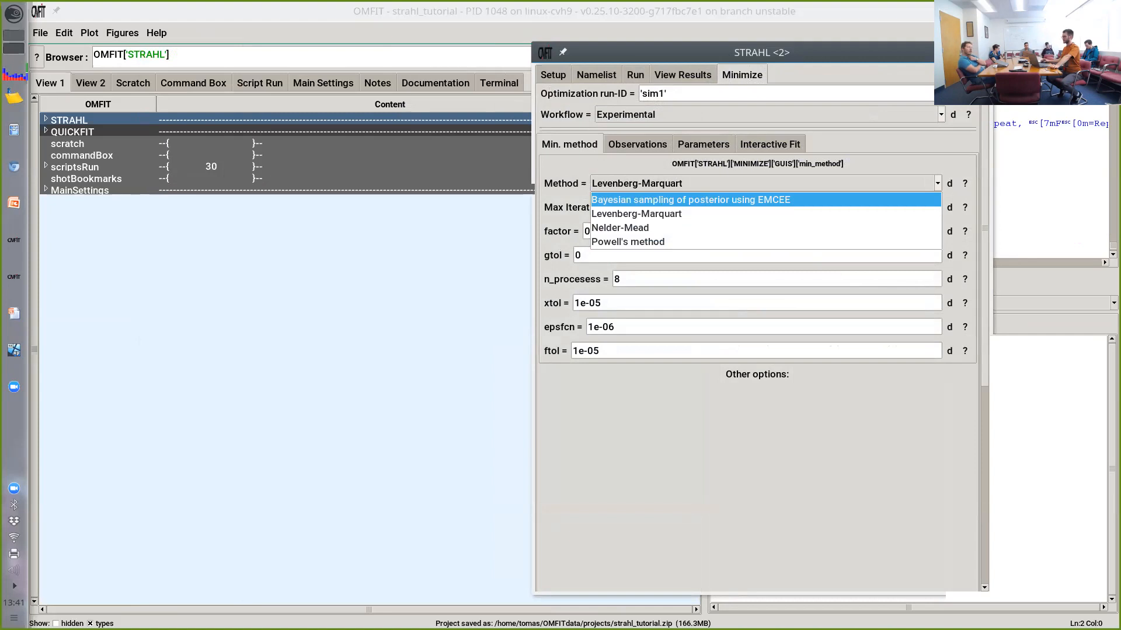
key(Escape)
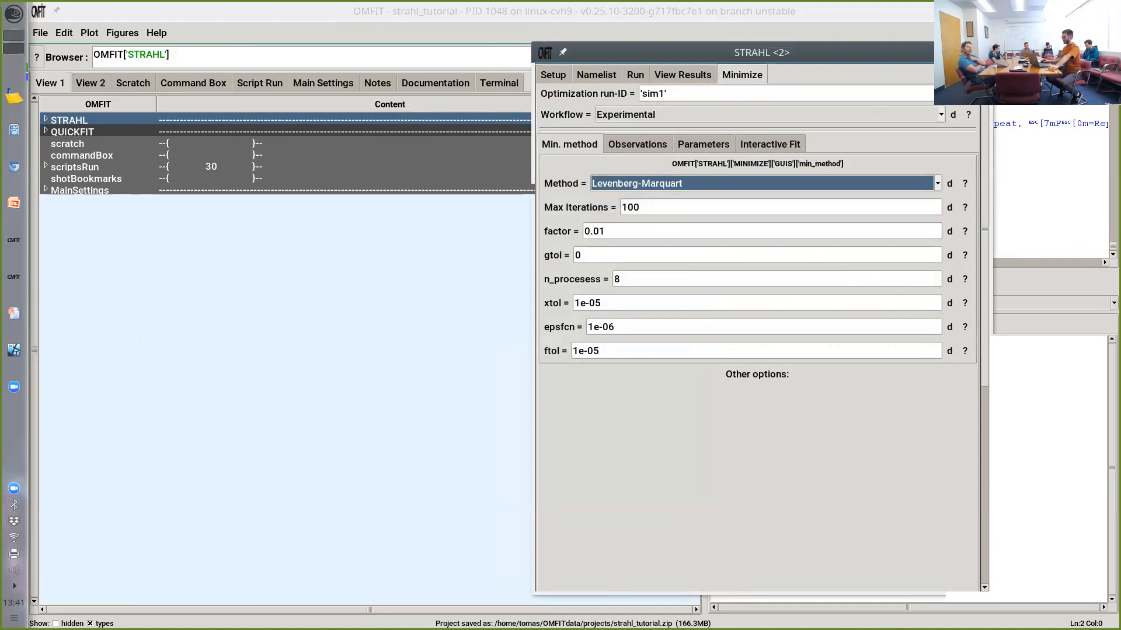
click(641, 207)
click(621, 279)
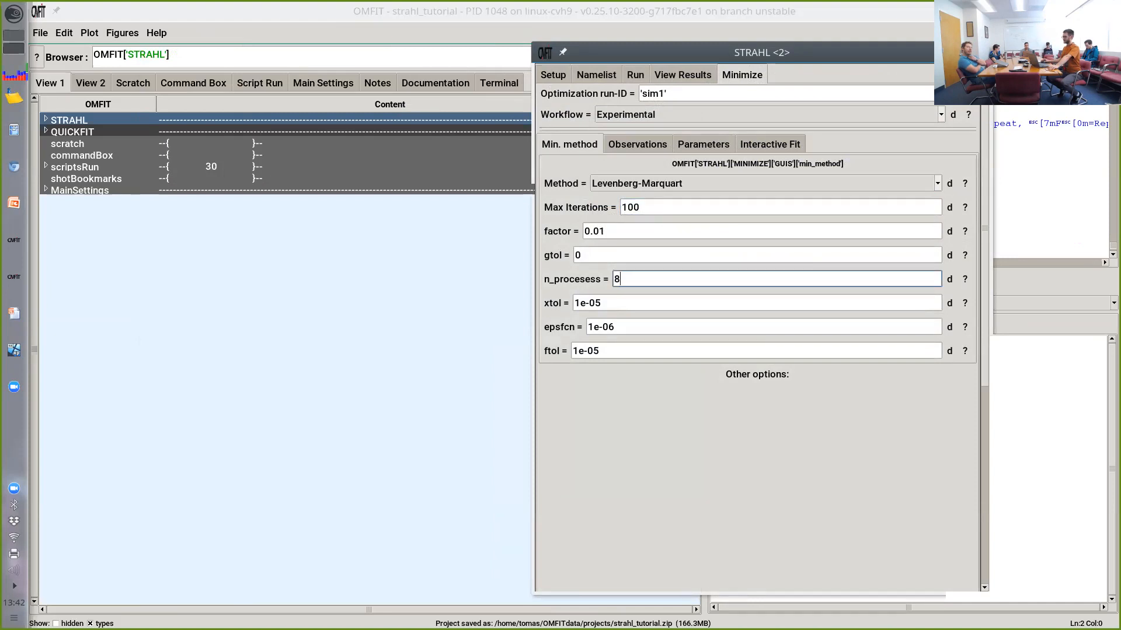
click(601, 303)
click(601, 351)
Step: Look through the observations available for the minimization, from charge exchange and soft X-ray to radiated power, SPRED and XEUS
click(637, 145)
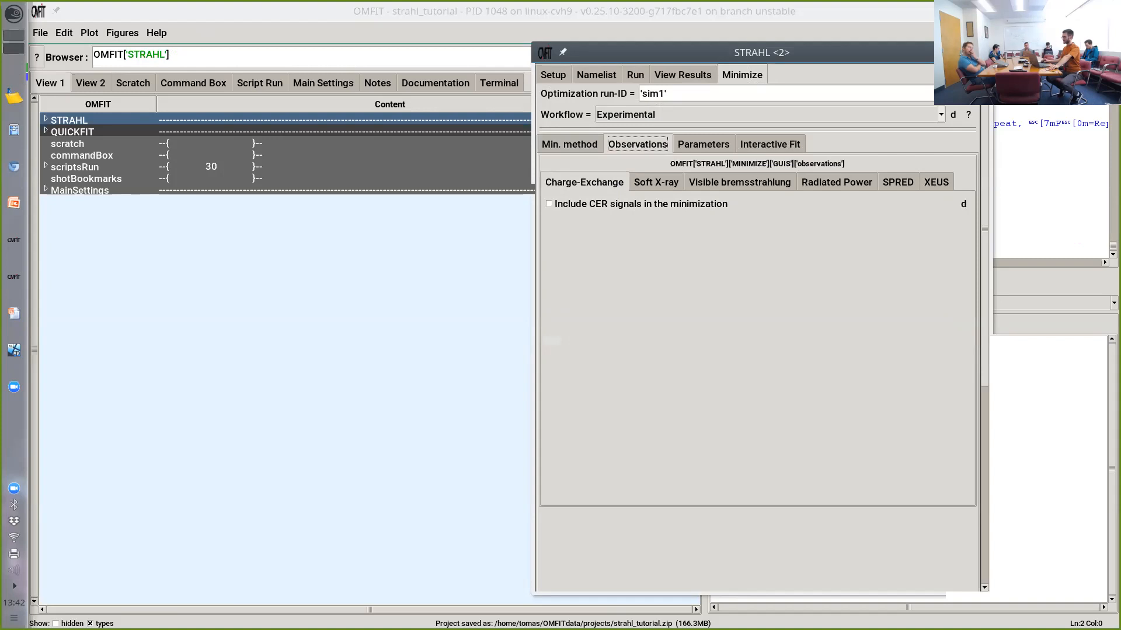
click(656, 183)
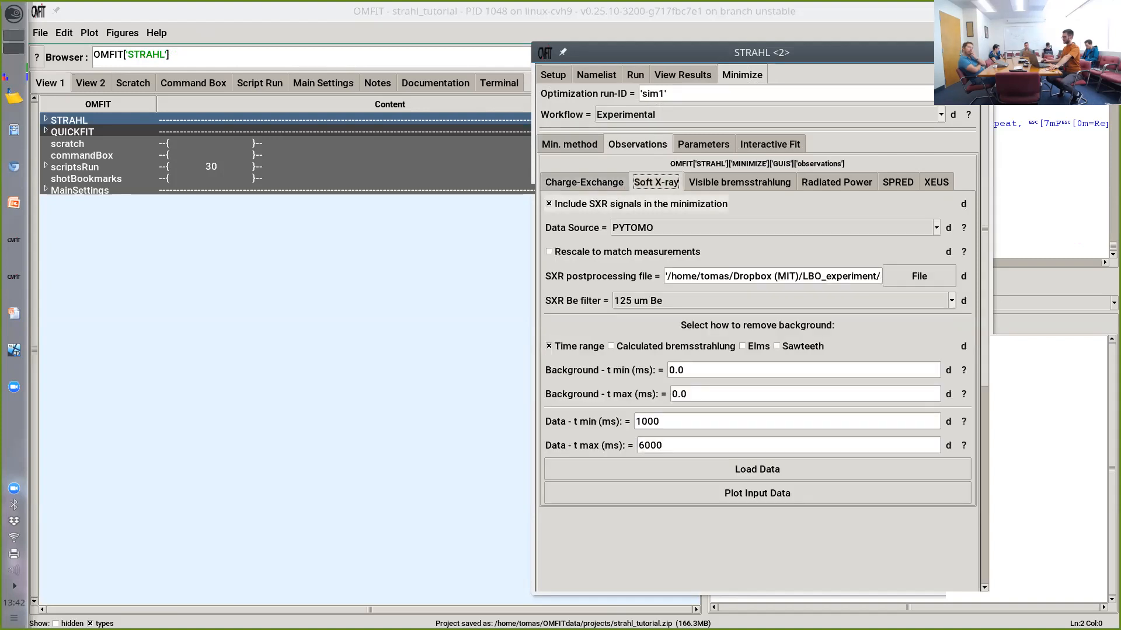
click(739, 182)
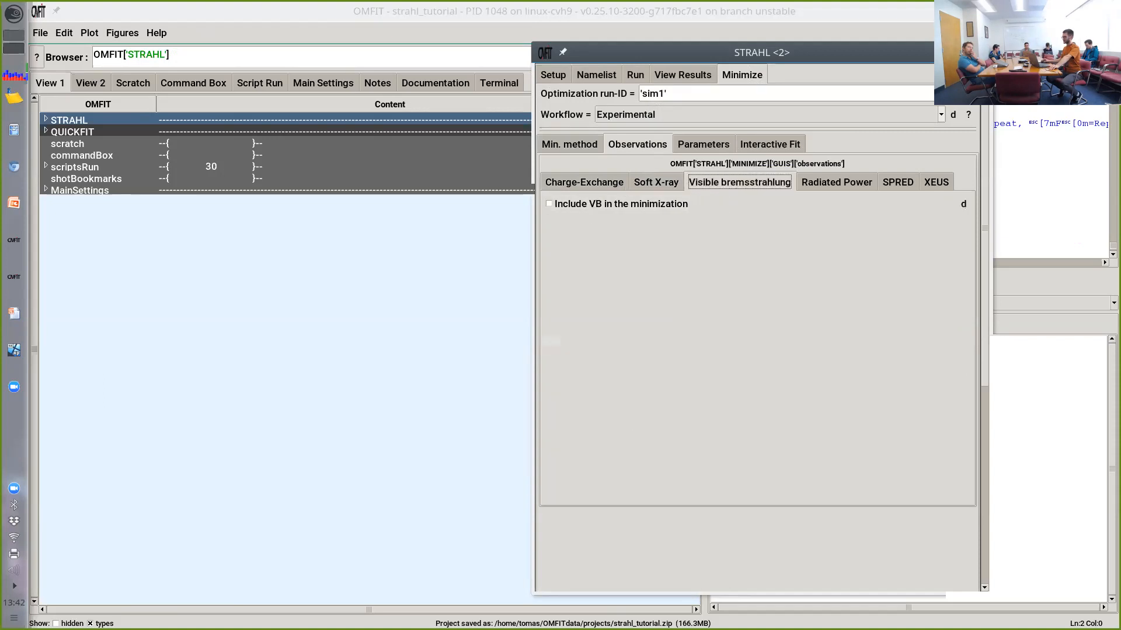
click(837, 182)
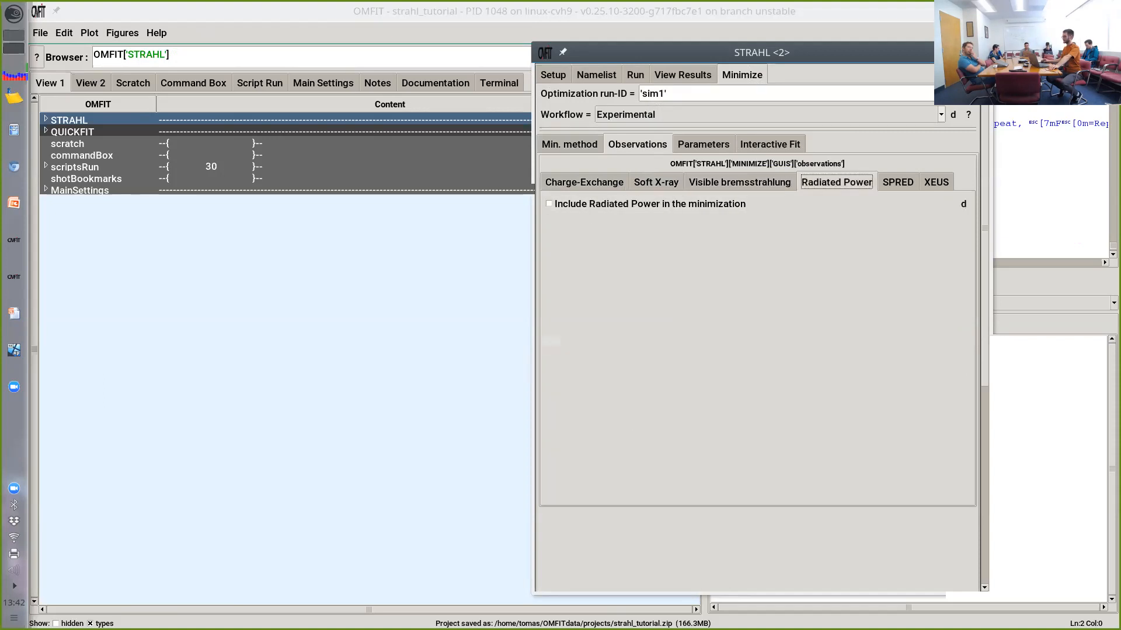
click(897, 182)
click(936, 183)
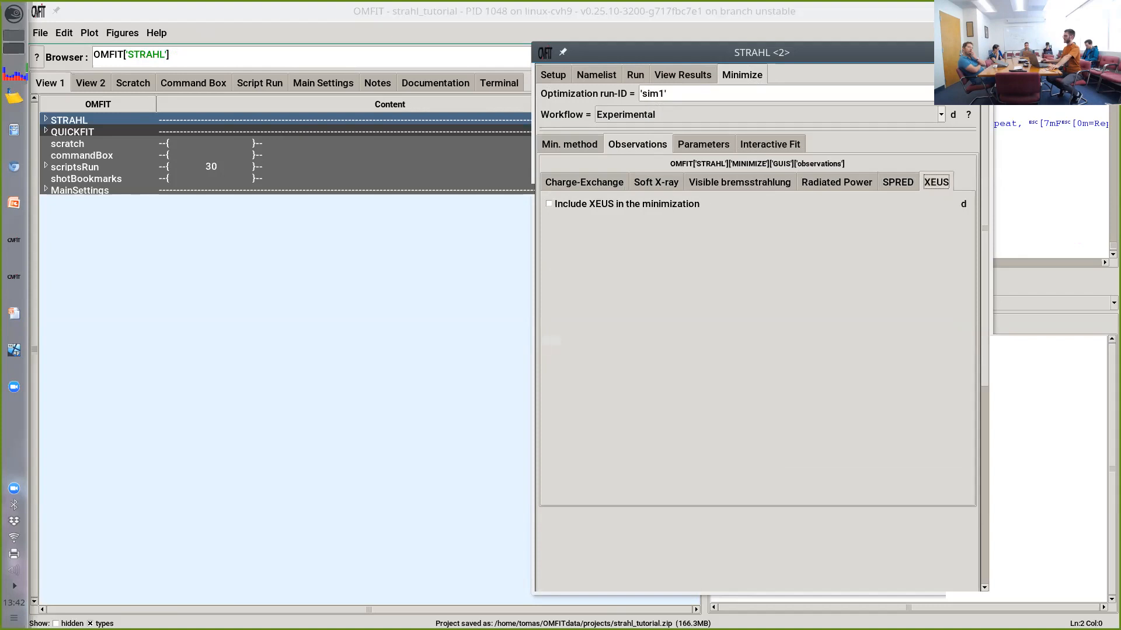
click(584, 182)
click(656, 182)
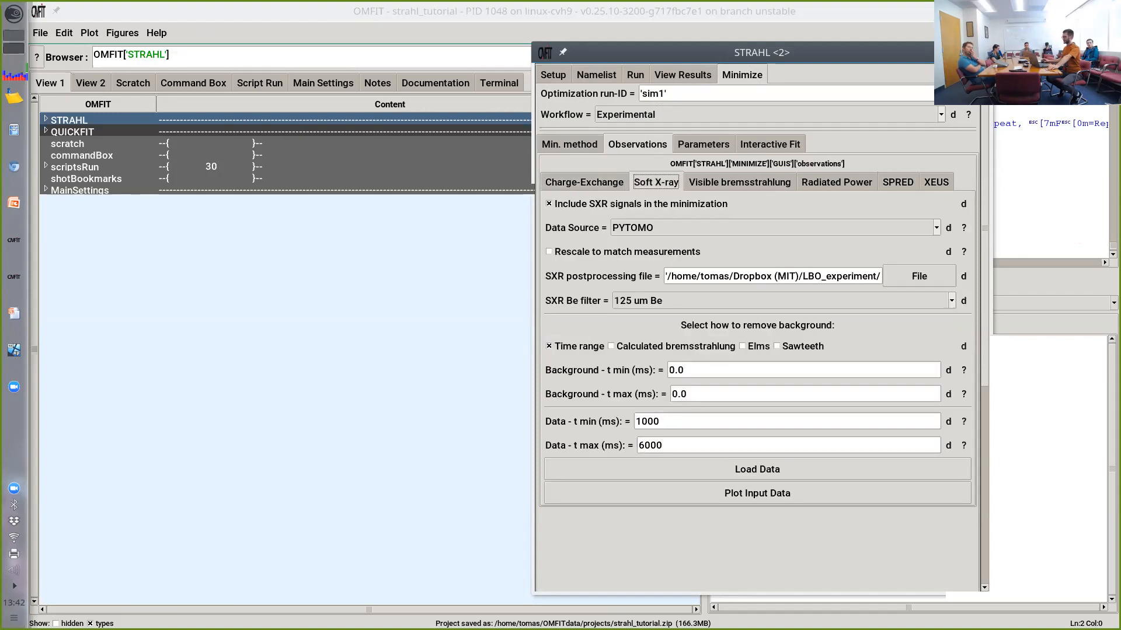
Step: Examine the soft X-ray data source choices, keeping PYTOMO, along with the Be filter and background removal options
click(775, 228)
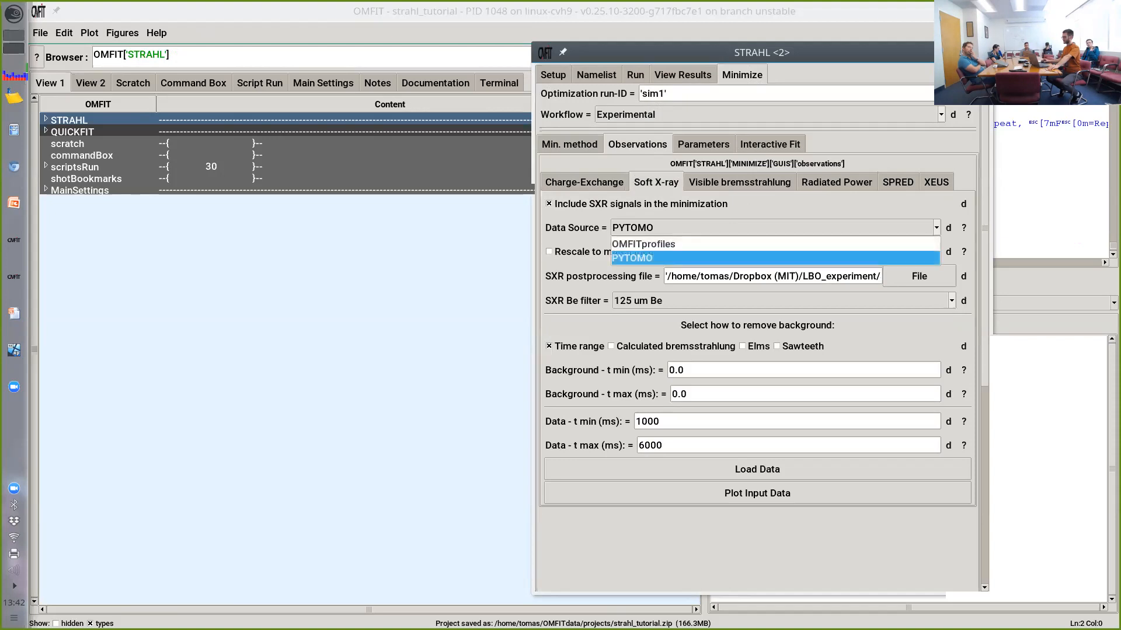
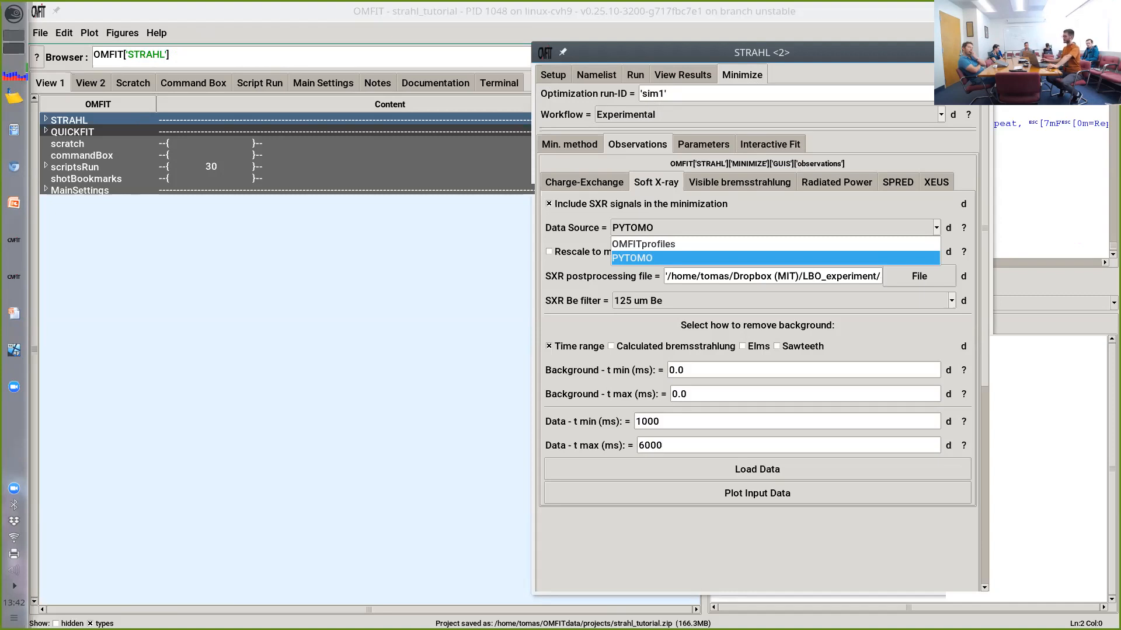
click(775, 258)
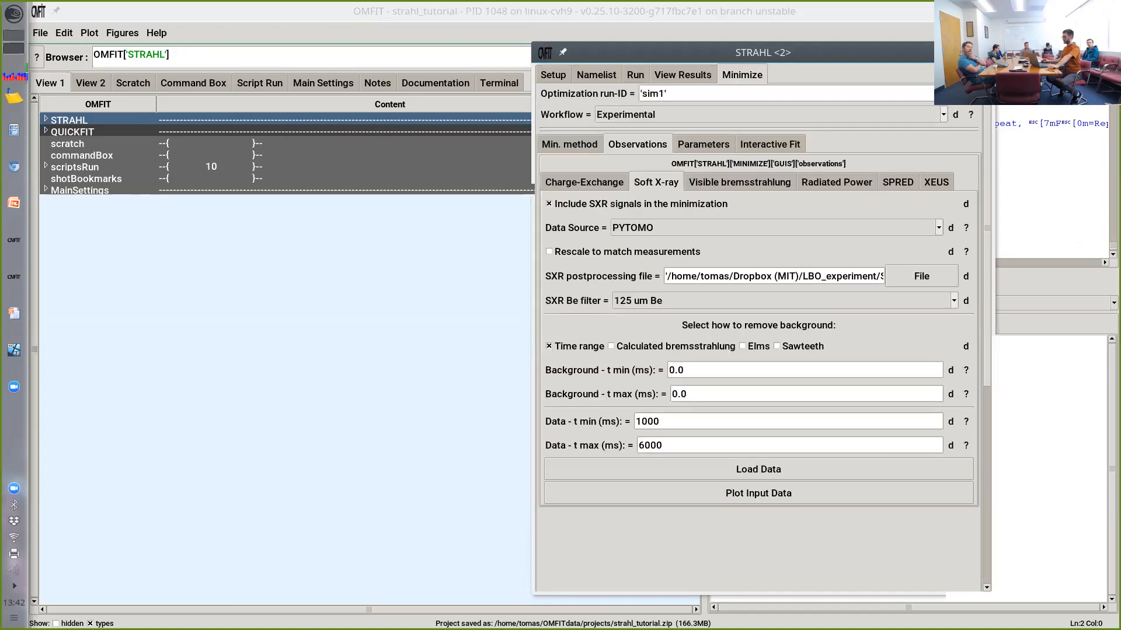
click(782, 301)
click(782, 346)
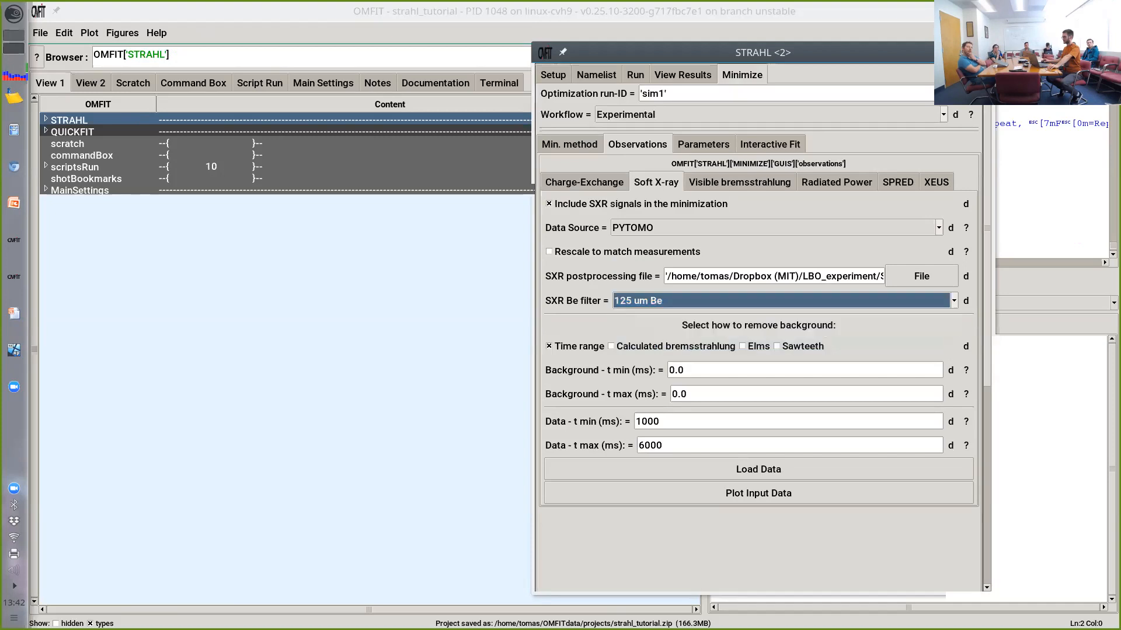
scroll(759, 292, down, 5)
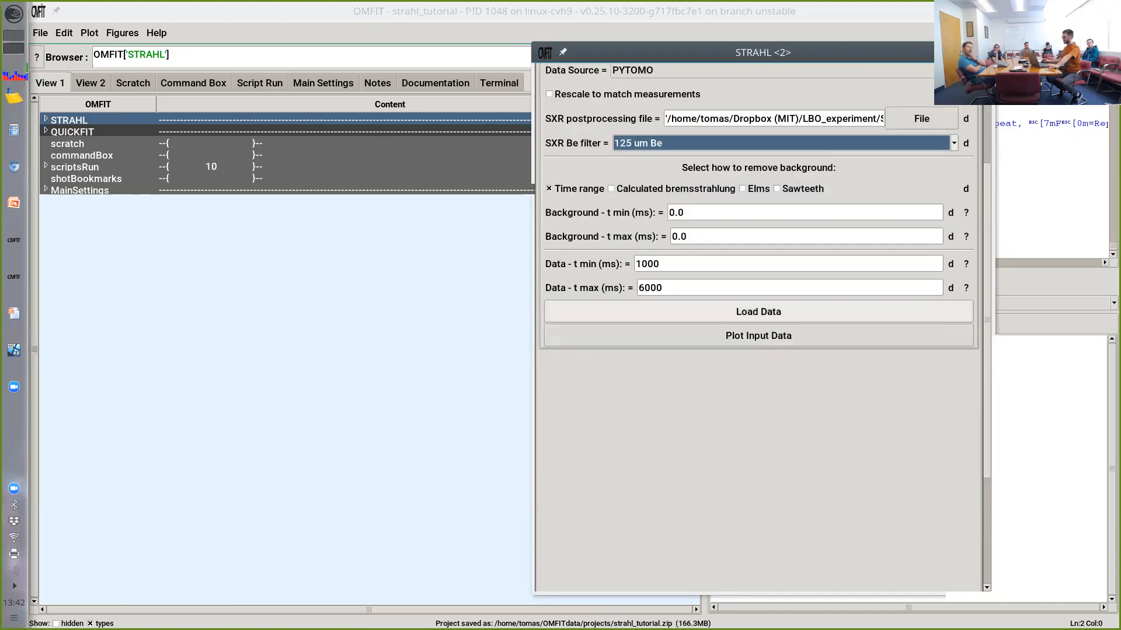
scroll(758, 292, up, 3)
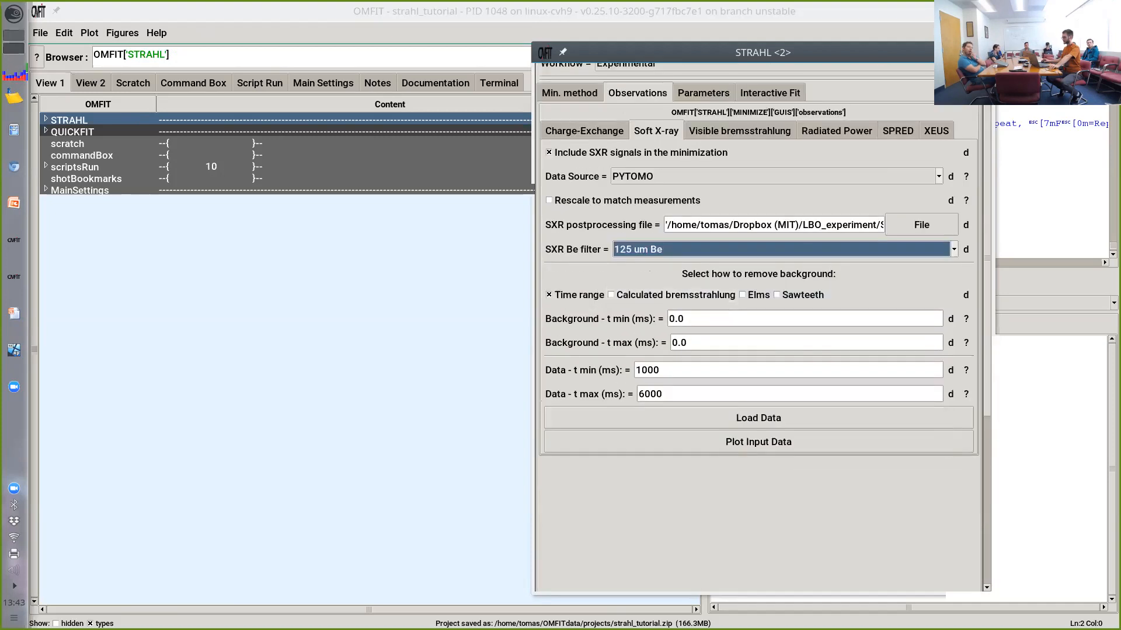
Step: Set the soft X-ray background time range from 1990 to 2000 ms and load the data
double_click(676, 319)
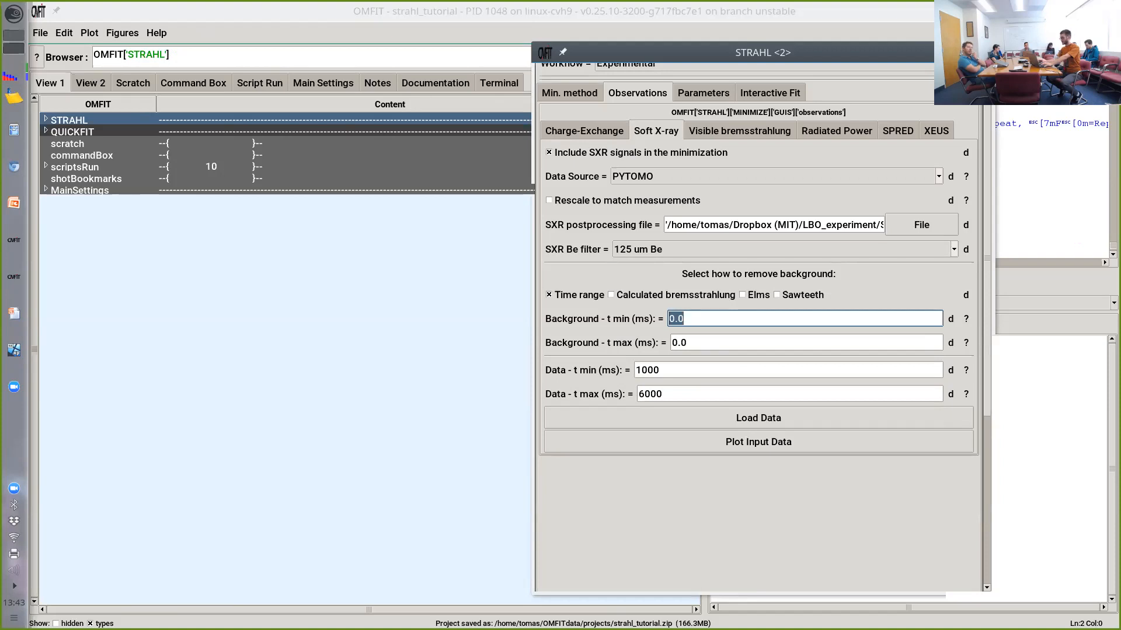
text(1900)
key(BackSpace)
key(BackSpace)
text(90)
key(Return)
key(Tab)
text(2000\)
key(BackSpace)
key(Return)
click(758, 418)
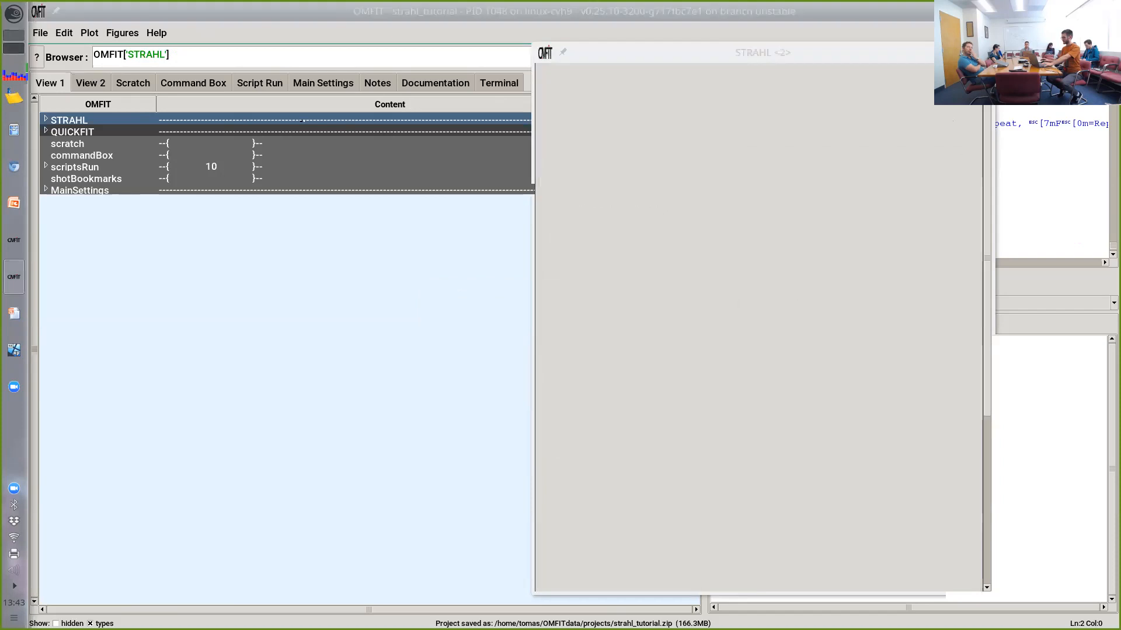
Step: Plot the soft X-ray input data, compare the emissivity with and without background, and close the plot
click(758, 442)
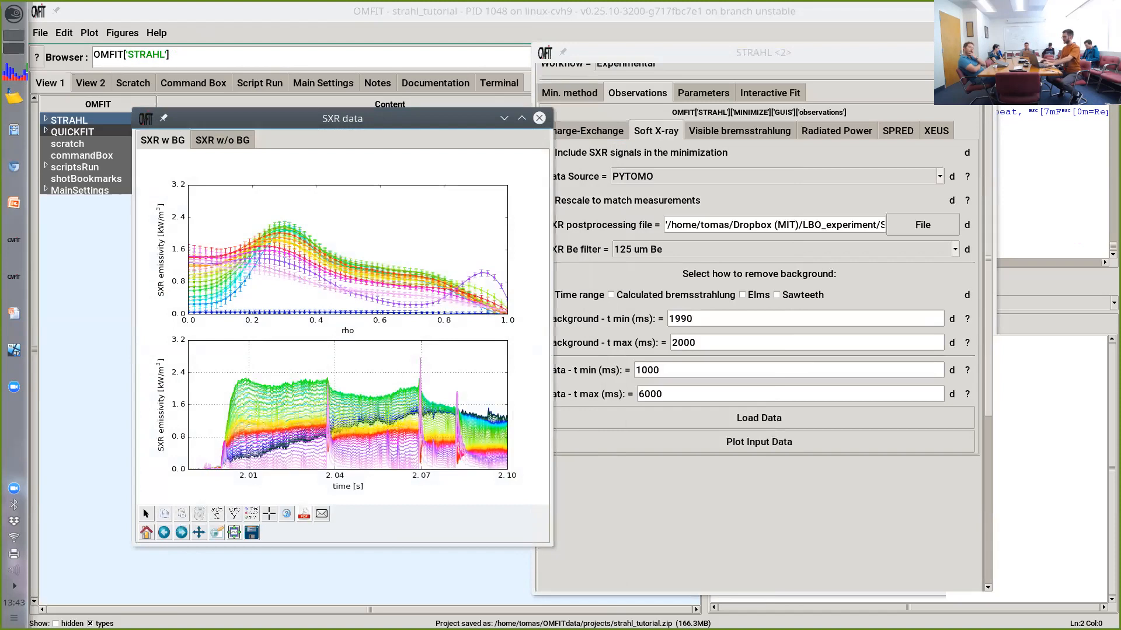
key(alt+Tab)
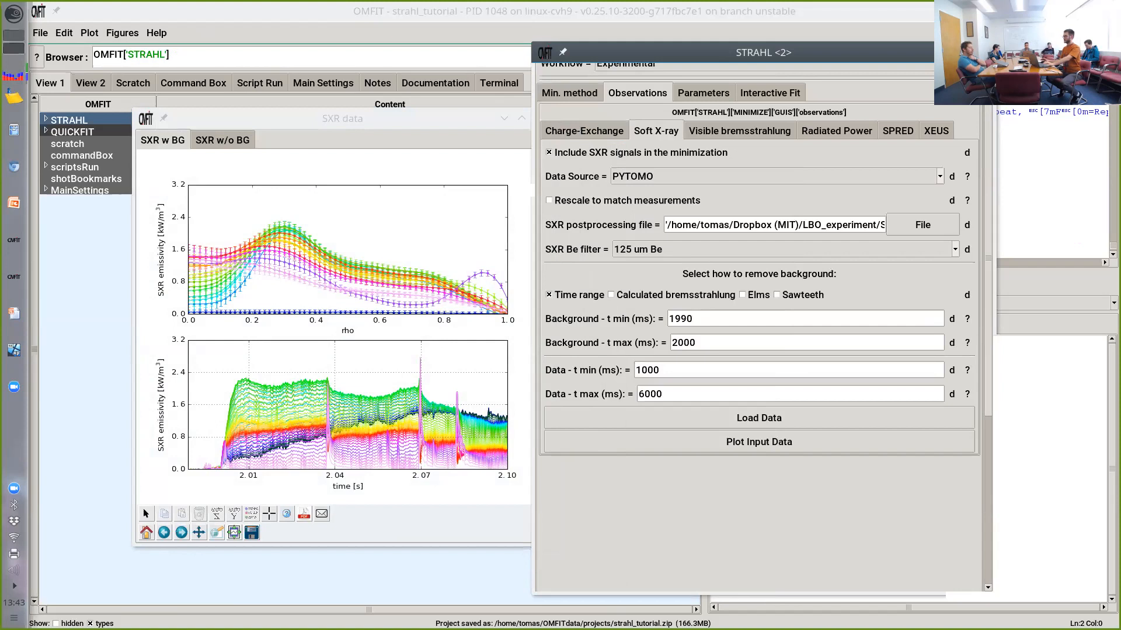
drag(292, 119, 238, 109)
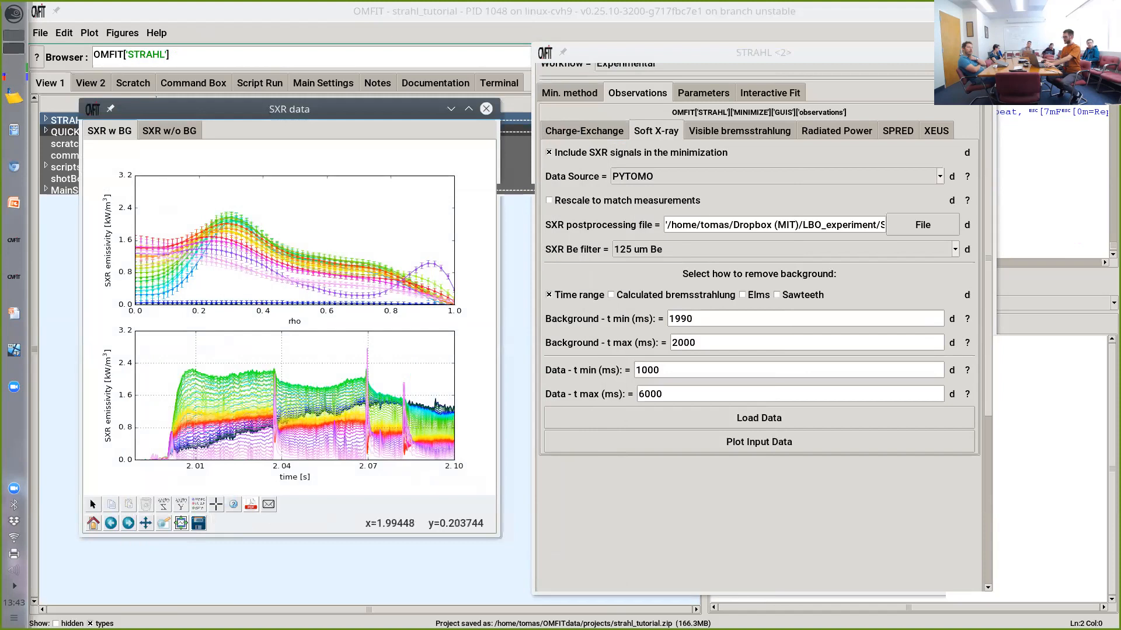
middle_click(176, 427)
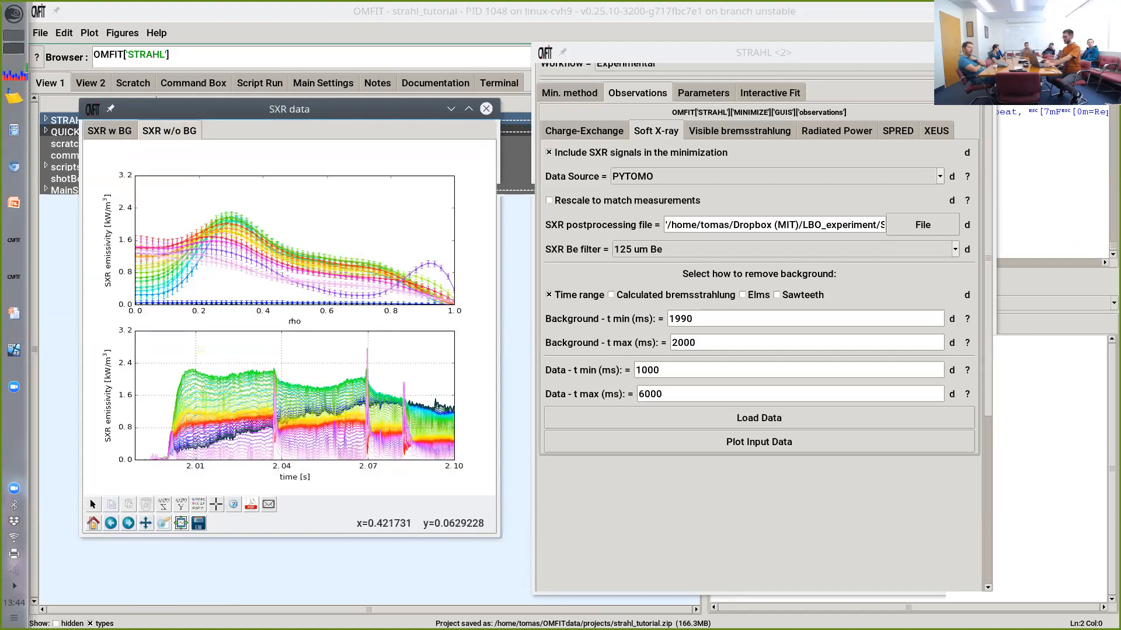
click(486, 109)
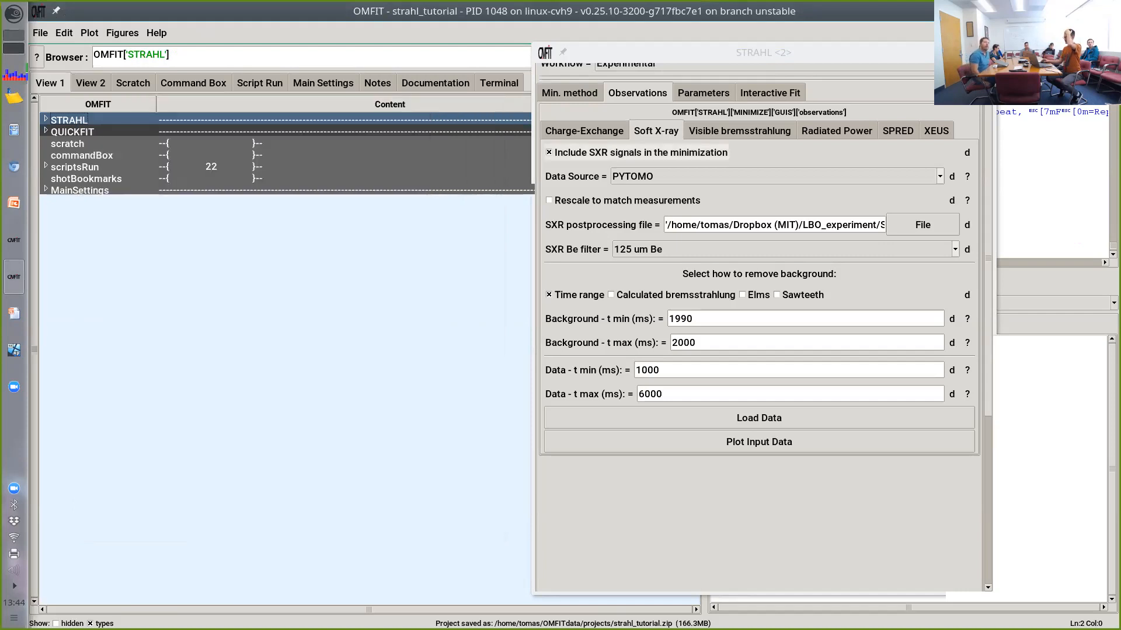
Step: Review the minimization parameters: anom_D_vals, anom_V_vals, anom_D_rhop, anom_V_rhop and Al/lbo_model/n_particles, including the list of selectable STRAHL parameters
click(704, 92)
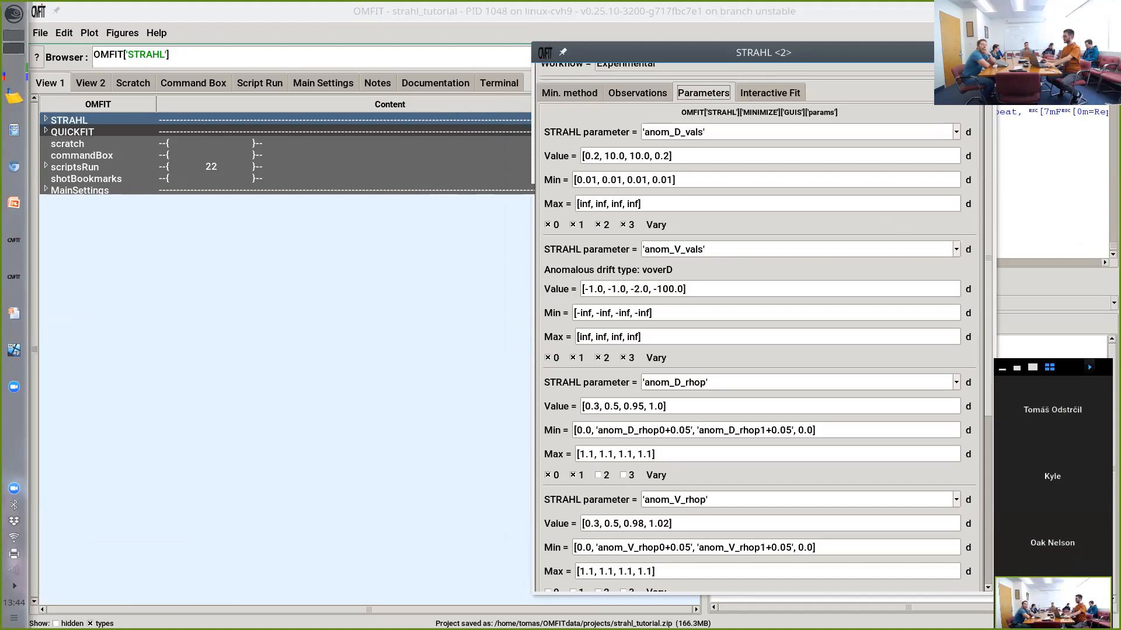
click(956, 132)
scroll(797, 177, up, 1)
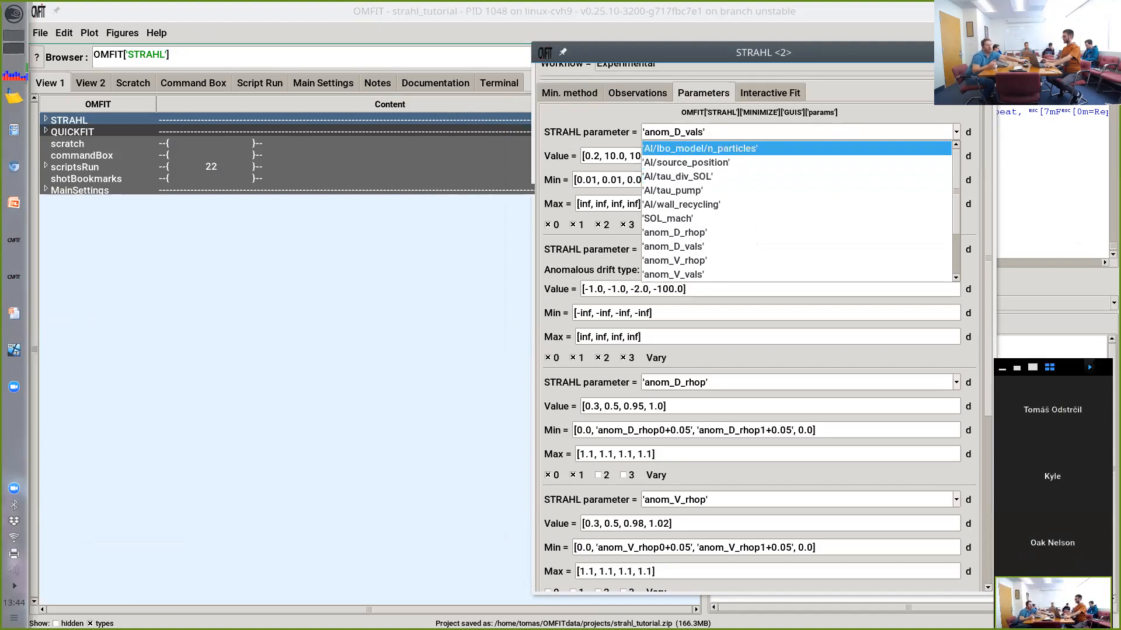
key(Escape)
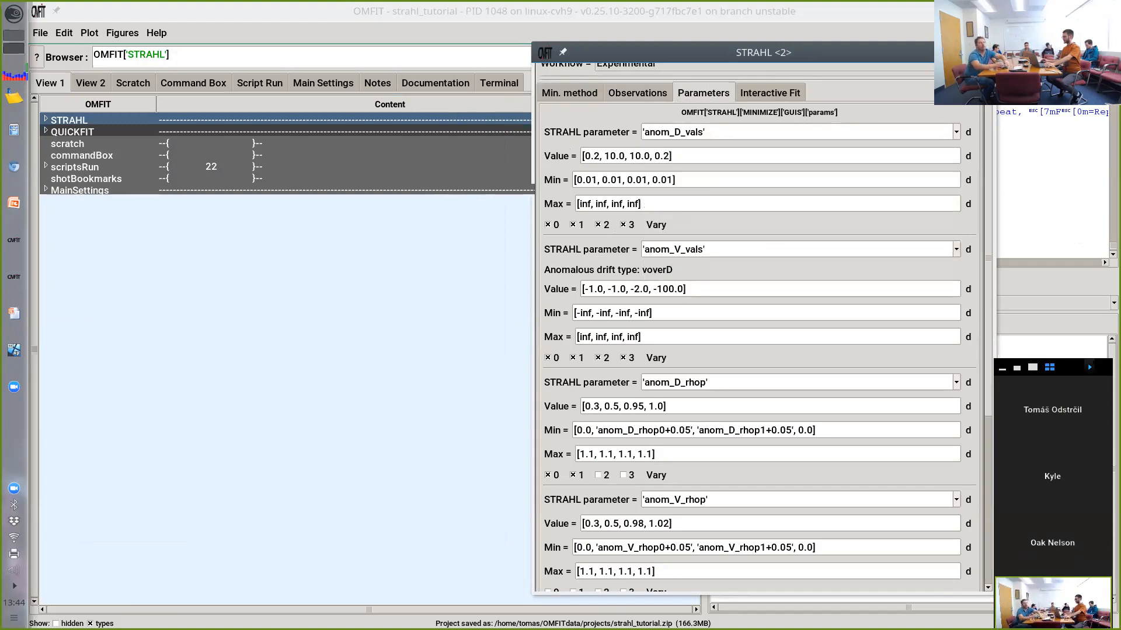
double_click(685, 132)
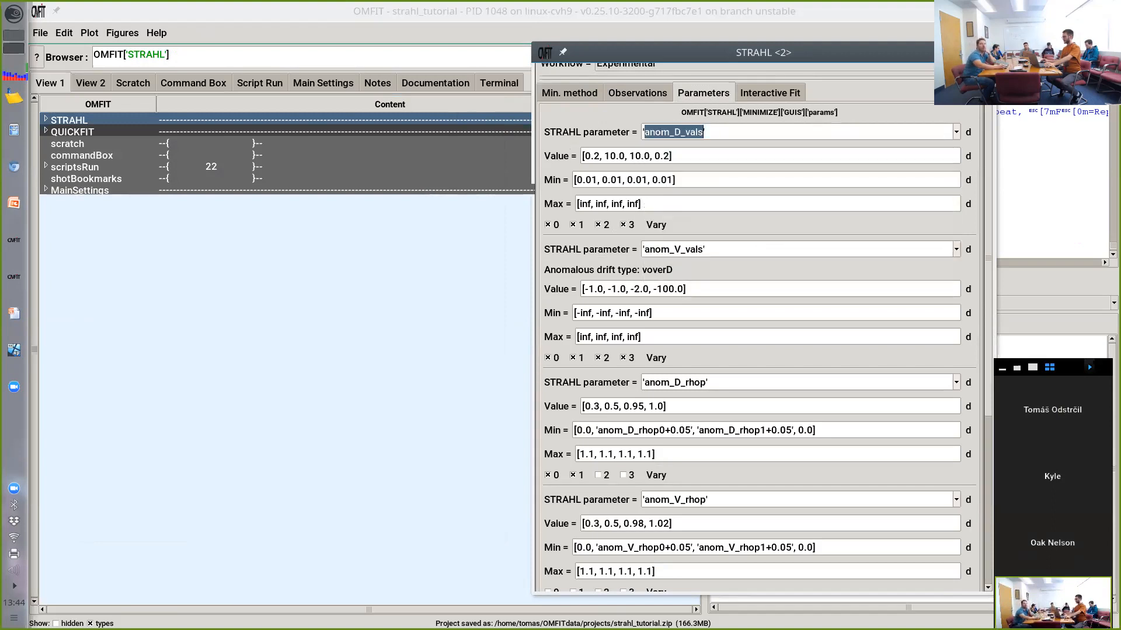
double_click(675, 250)
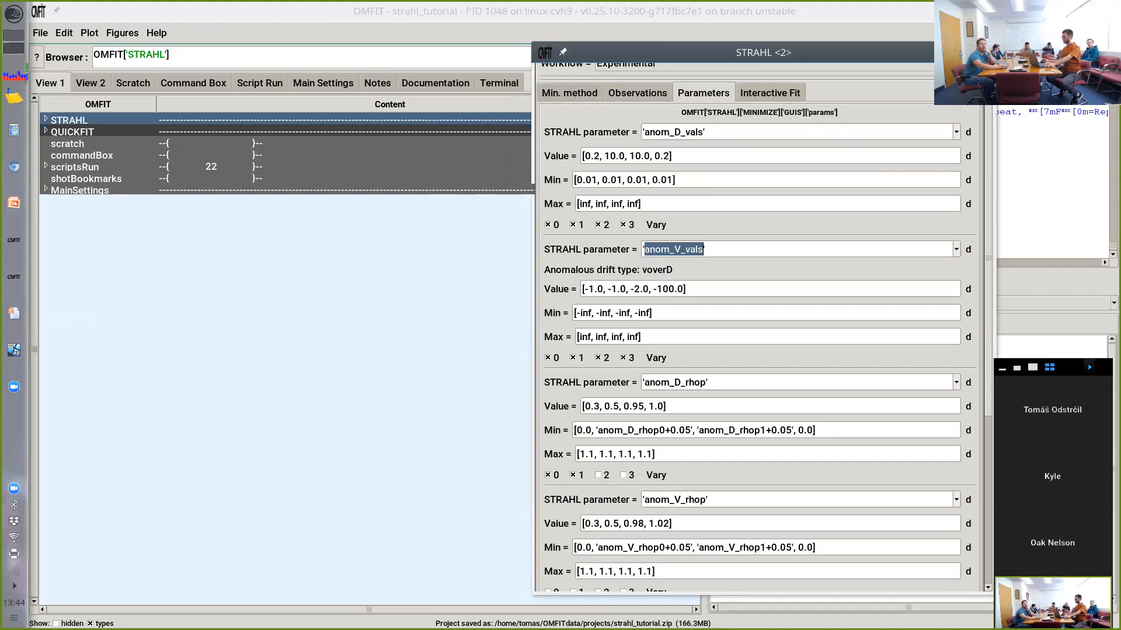
double_click(673, 383)
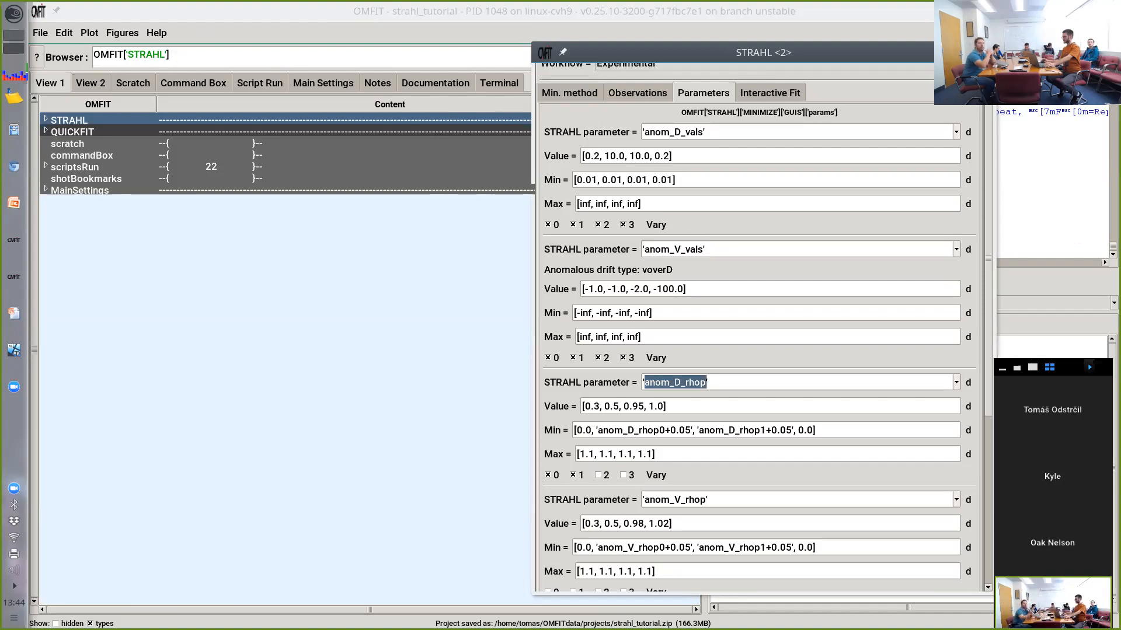
scroll(673, 383, down, 5)
double_click(675, 290)
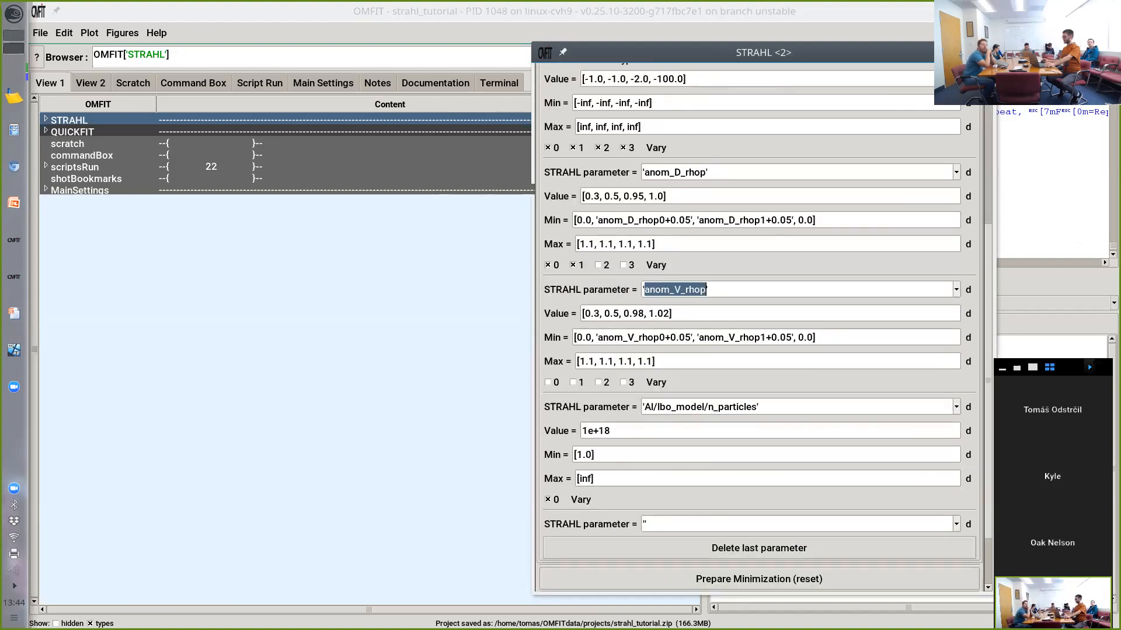
scroll(968, 455, down, 1)
double_click(736, 355)
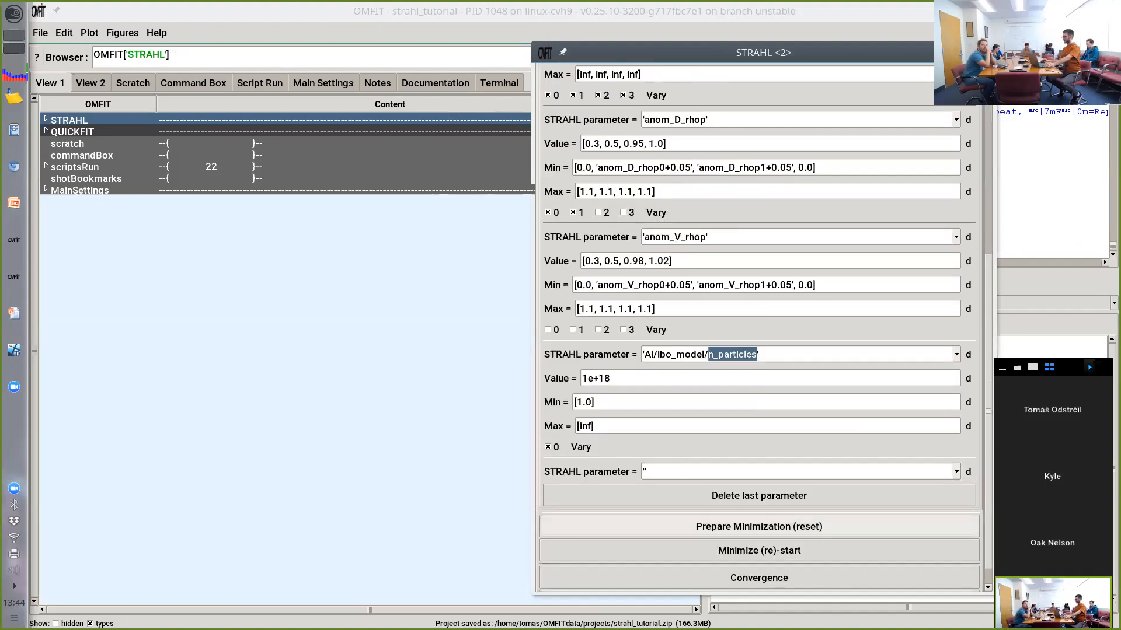
Step: Add elm_model/anom_D_vals as a further STRAHL parameter of the minimization
click(956, 472)
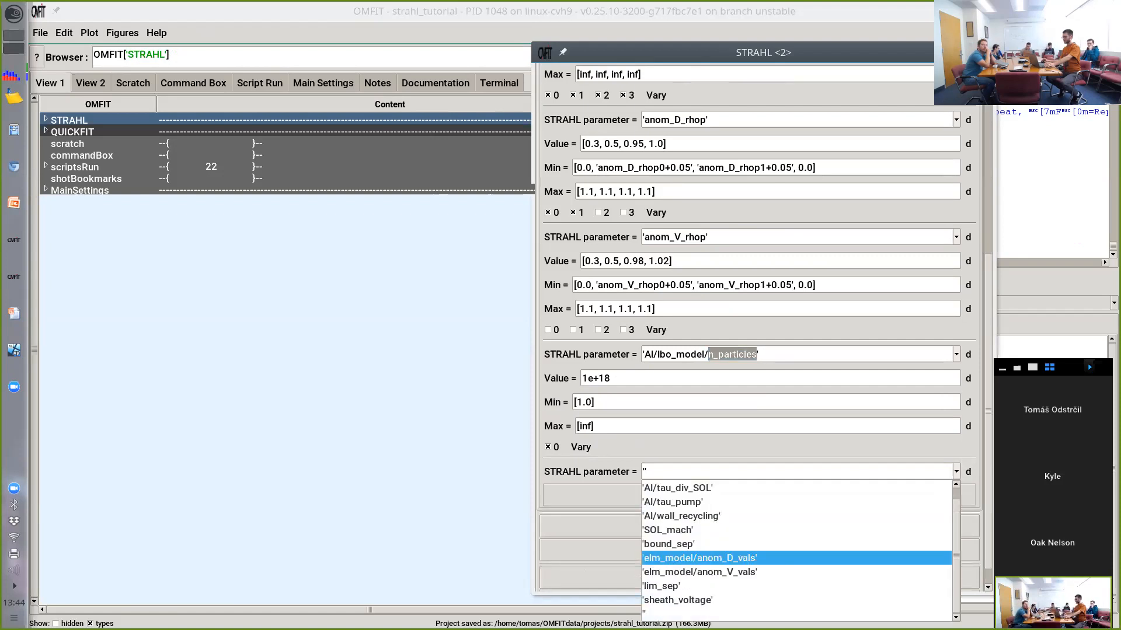
click(701, 558)
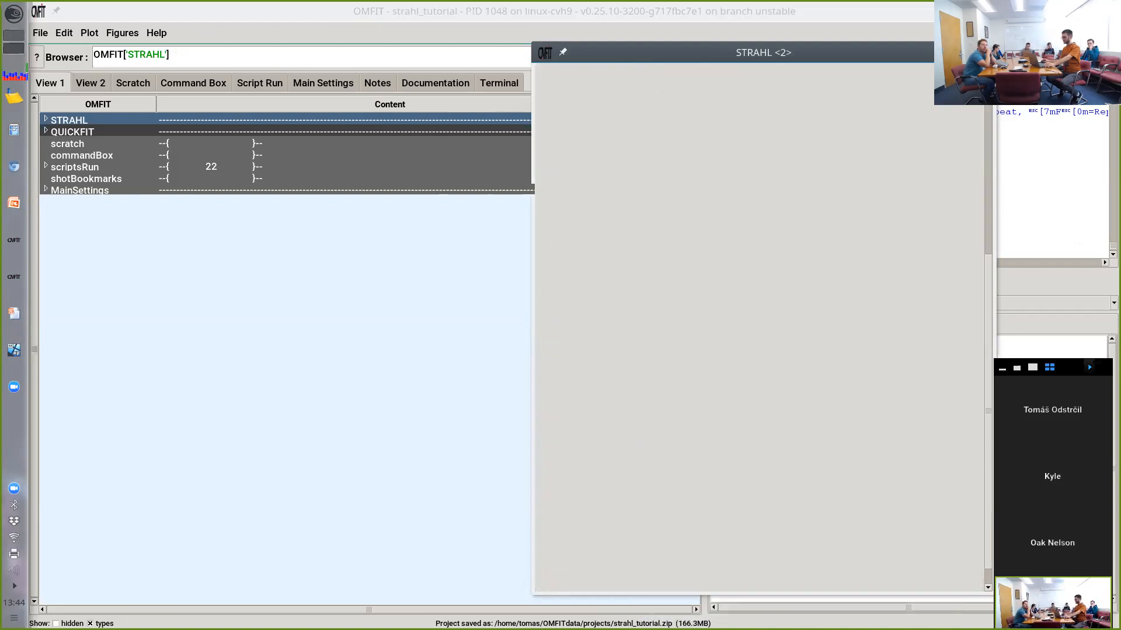
scroll(759, 327, down, 2)
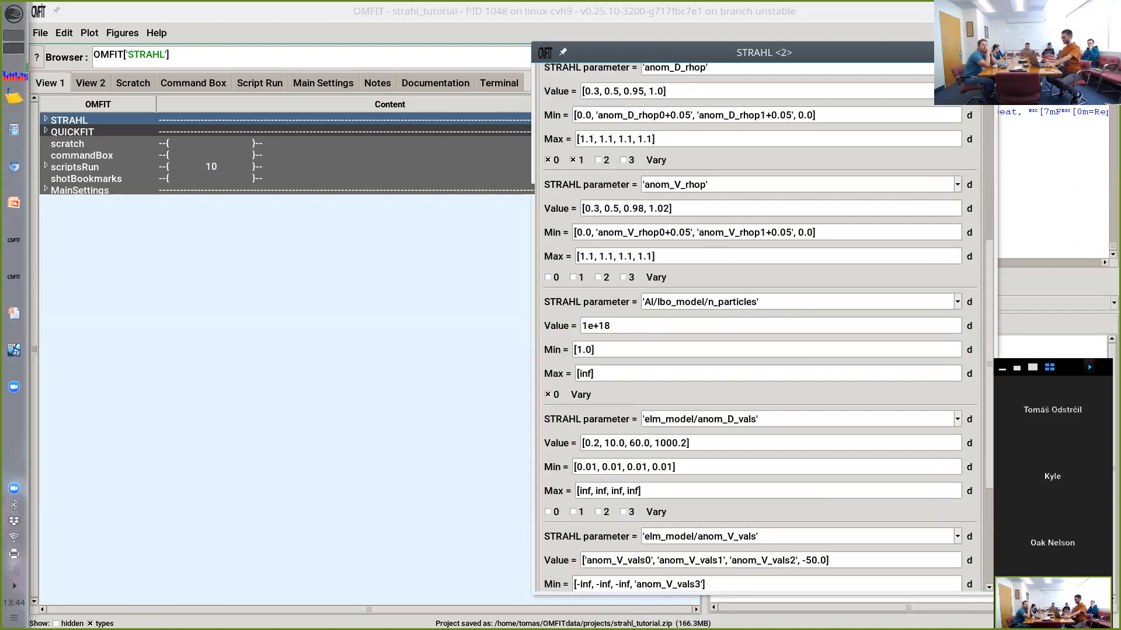
scroll(759, 327, down, 8)
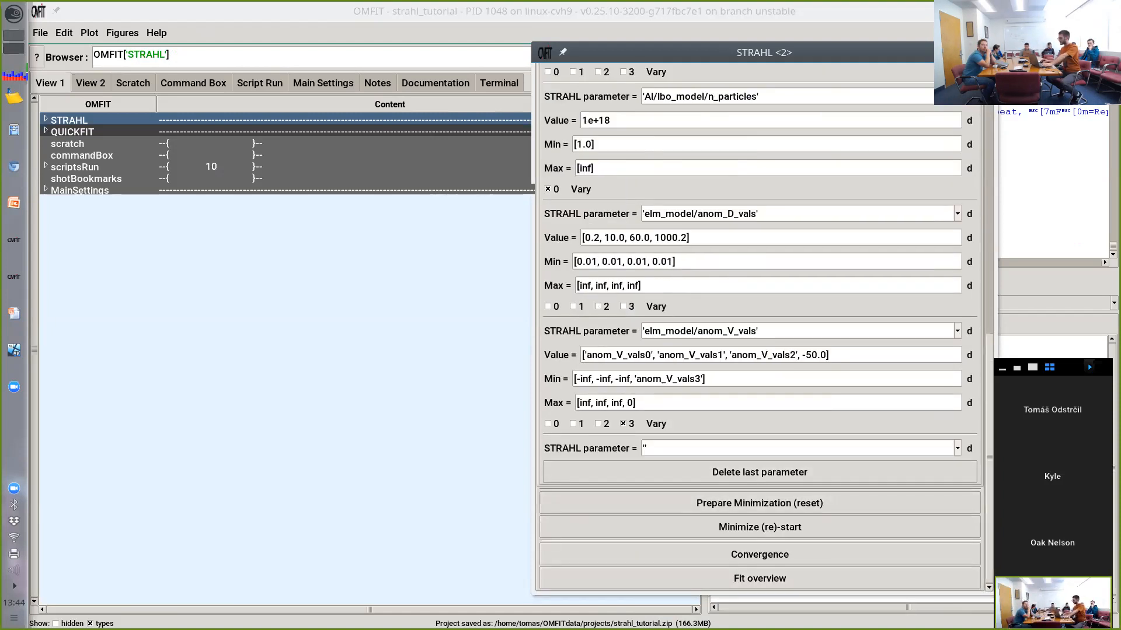
Step: Examine how the elm_model/anom_V_vals values refer to the entries of the inter-ELM anom_V_vals parameter, and check its last numeric value
double_click(727, 215)
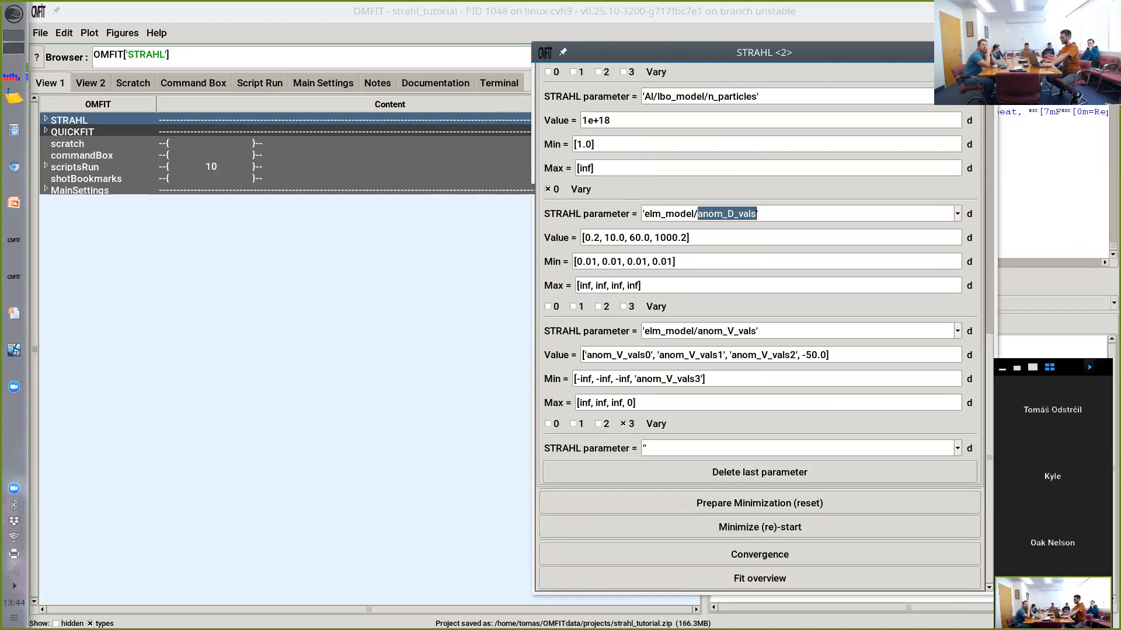
double_click(727, 332)
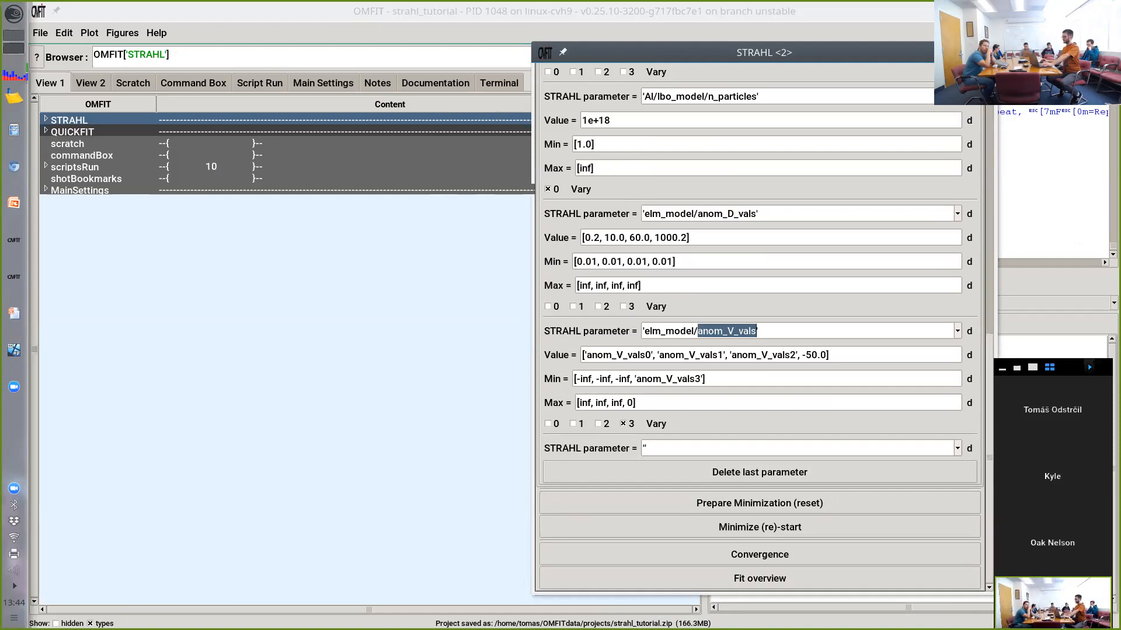
double_click(620, 355)
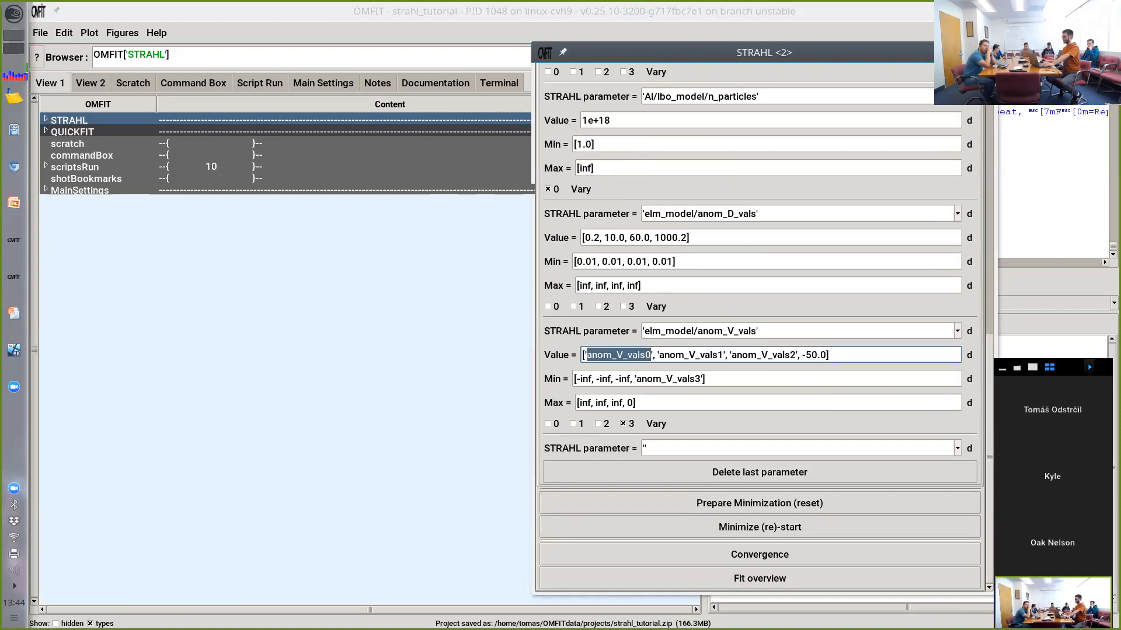
scroll(759, 326, up, 2)
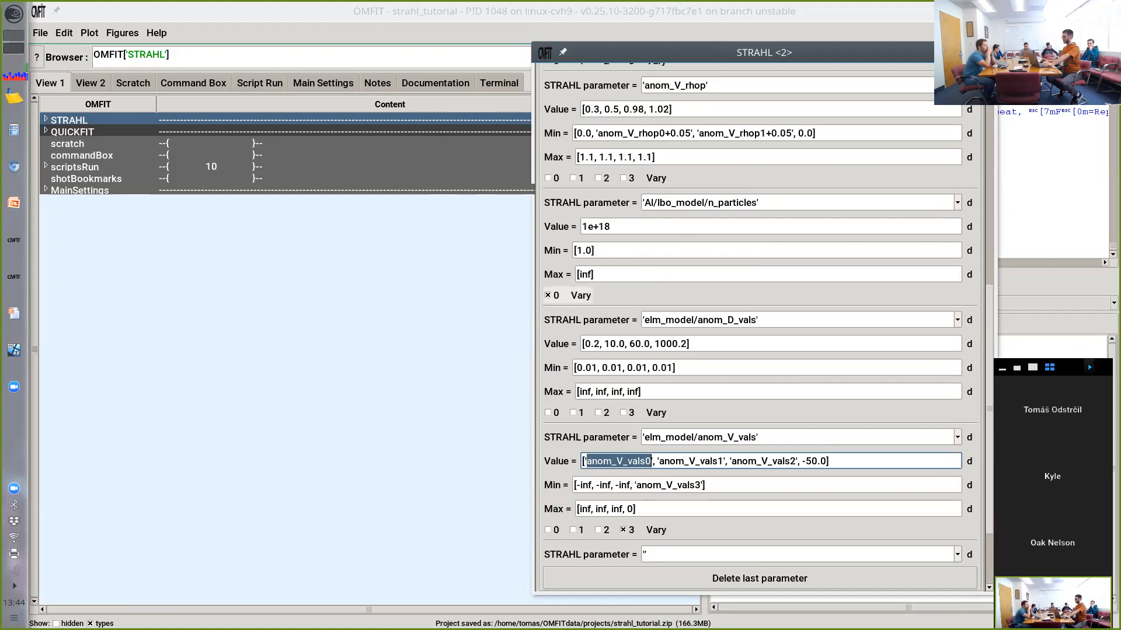
scroll(759, 327, down, 1)
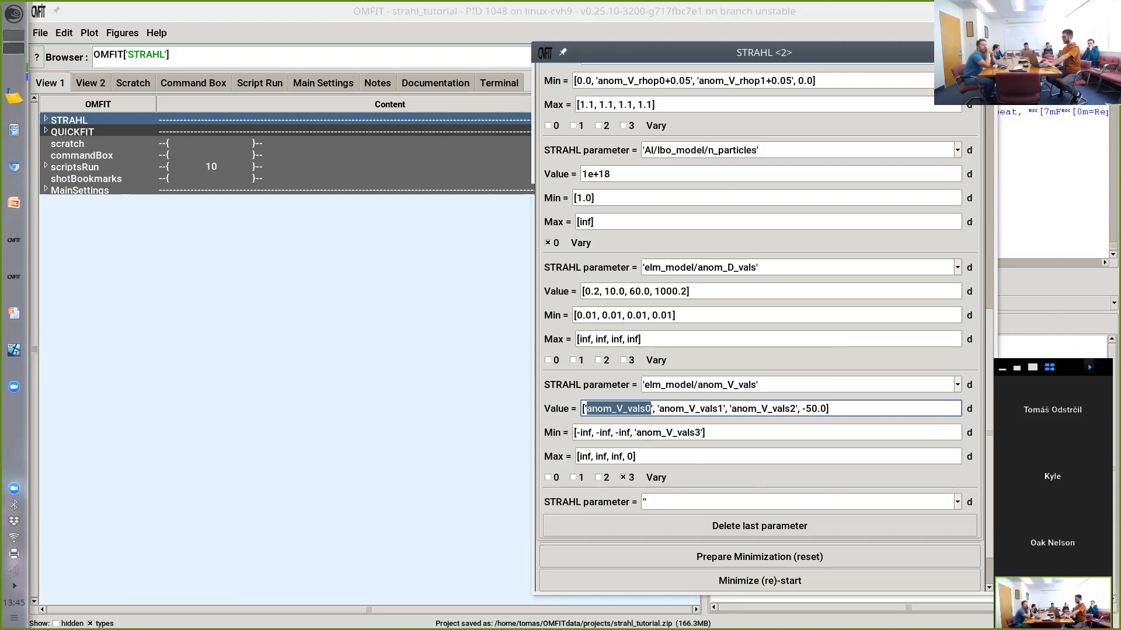
click(685, 409)
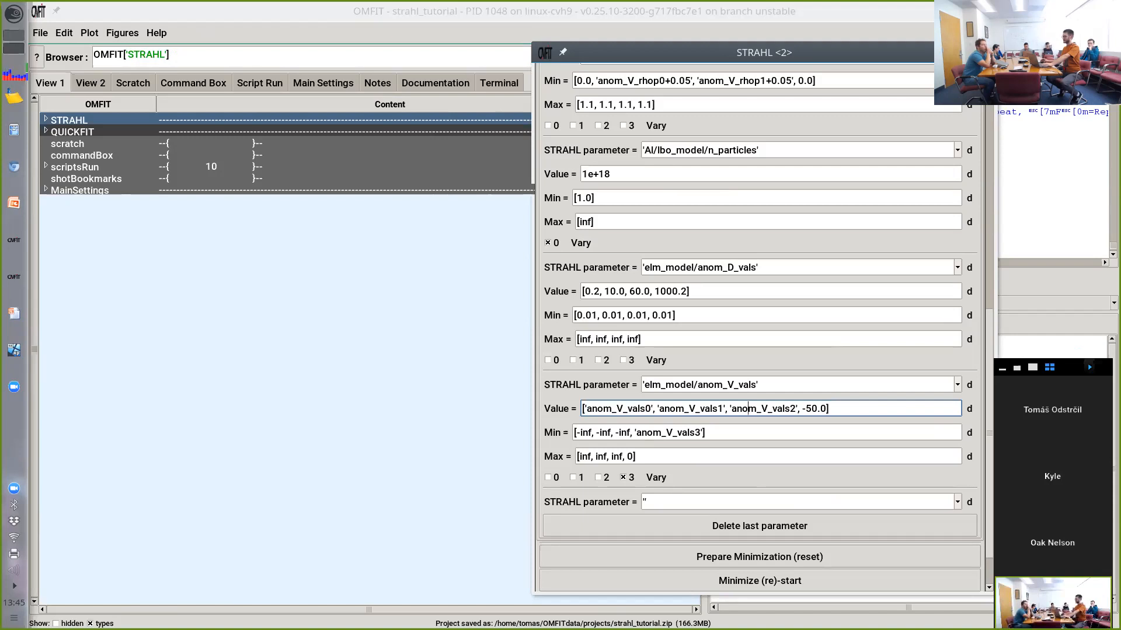
double_click(748, 409)
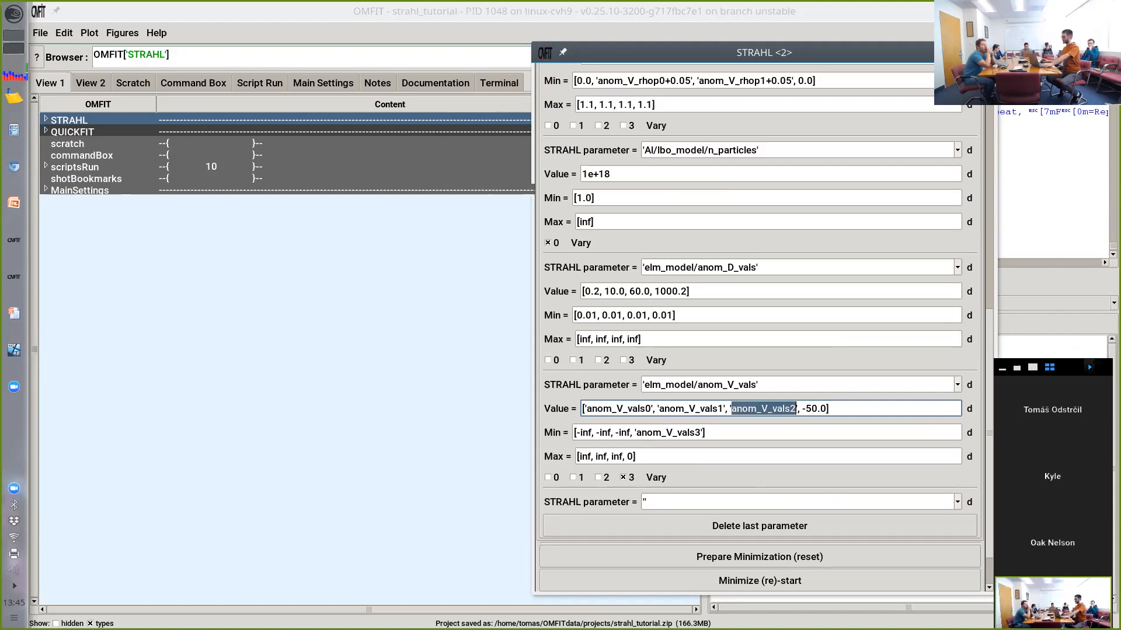
scroll(748, 409, up, 3)
scroll(759, 327, up, 1)
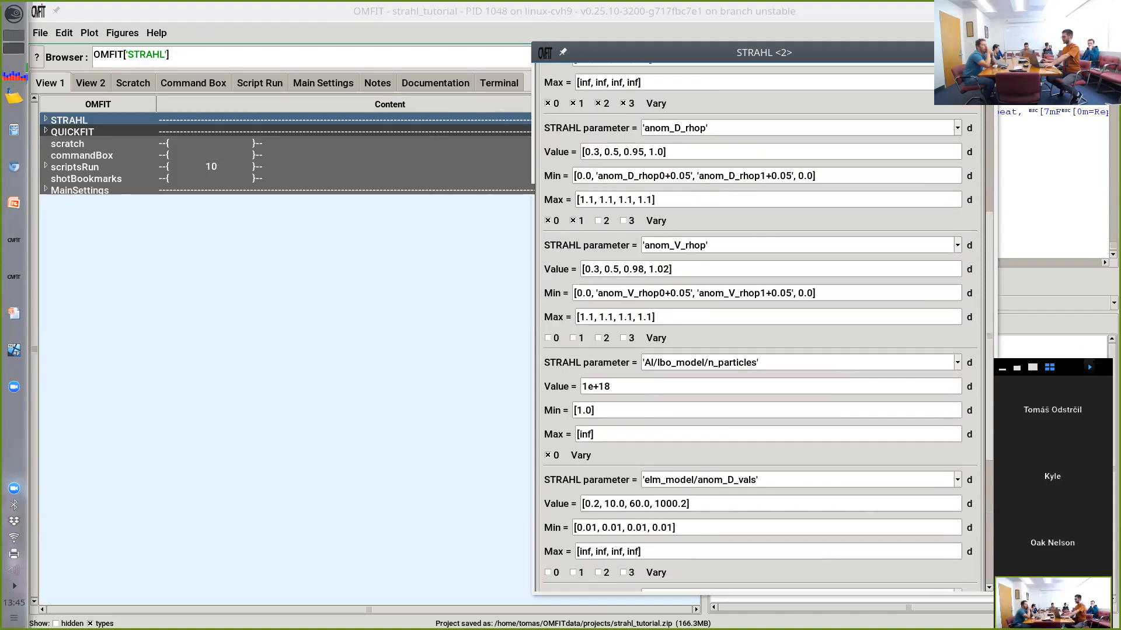
scroll(759, 326, up, 3)
double_click(674, 155)
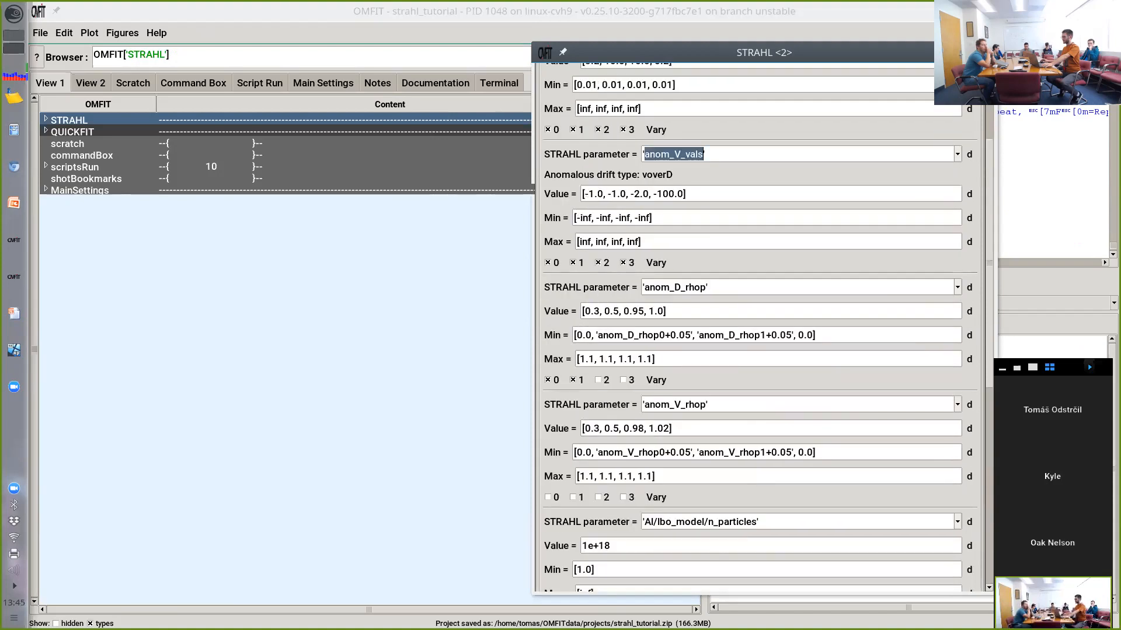
scroll(759, 467, down, 8)
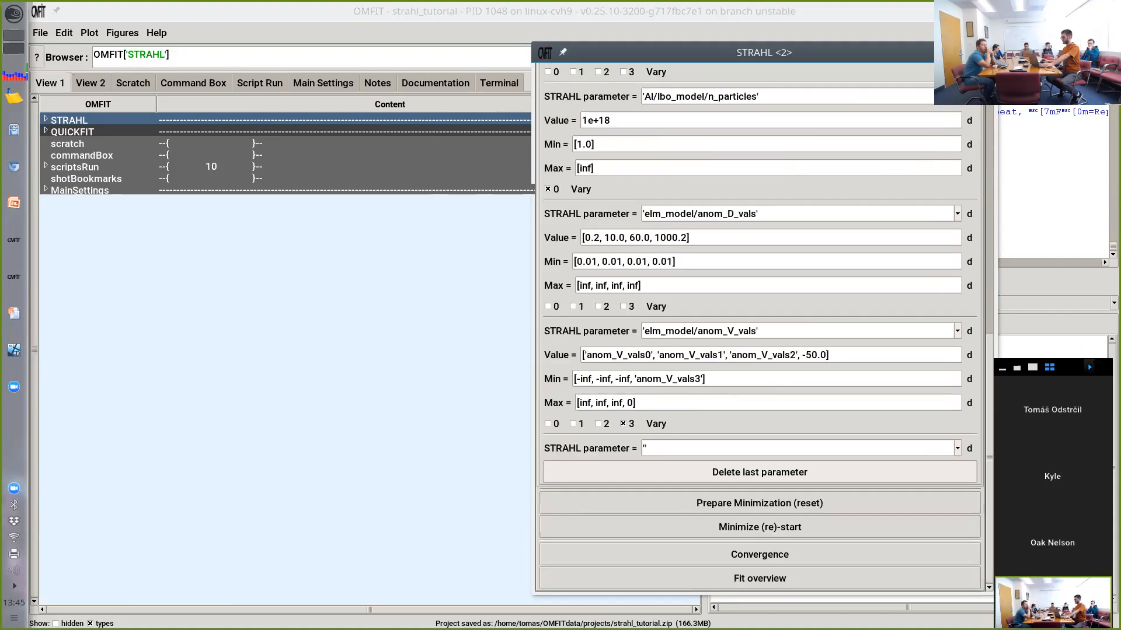
click(808, 355)
double_click(810, 355)
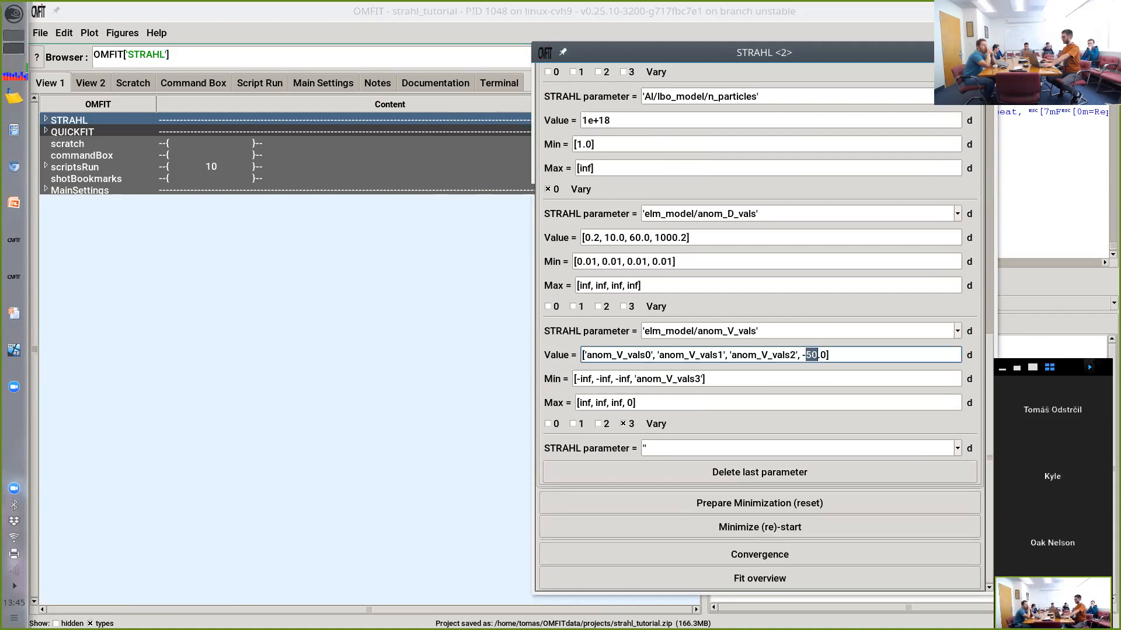
Step: Replace the first value of elm_model/anom_D_vals with the reference 'anom_D_vals0'
double_click(726, 213)
key(ctrl+c)
drag(600, 238, 585, 238)
text('')
key(ctrl+v)
text(0)
key(Return)
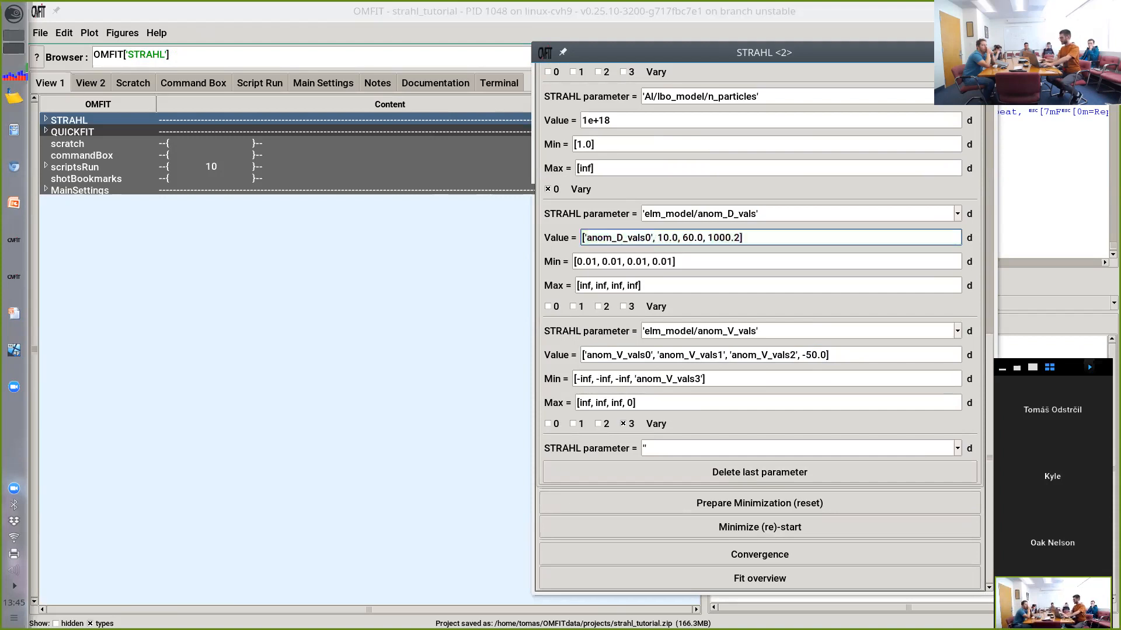
Step: Replace the second value of elm_model/anom_D_vals with the reference 'anom_D_vals1'
key(Delete)
key(BackSpace)
key(BackSpace)
key(BackSpace)
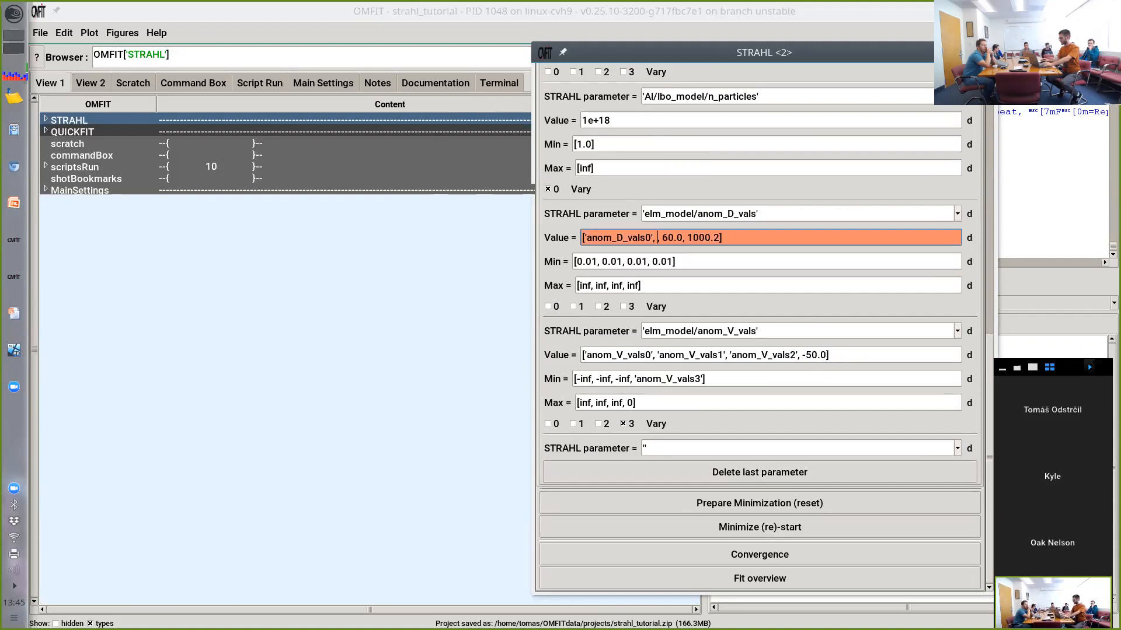
key(ctrl+v)
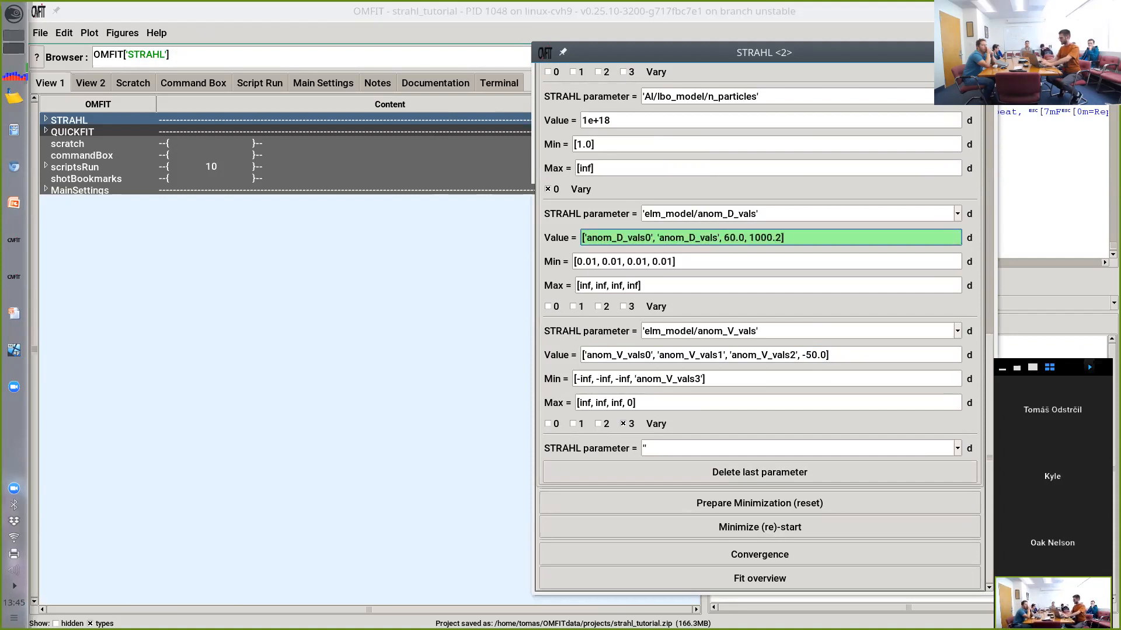
text(1)
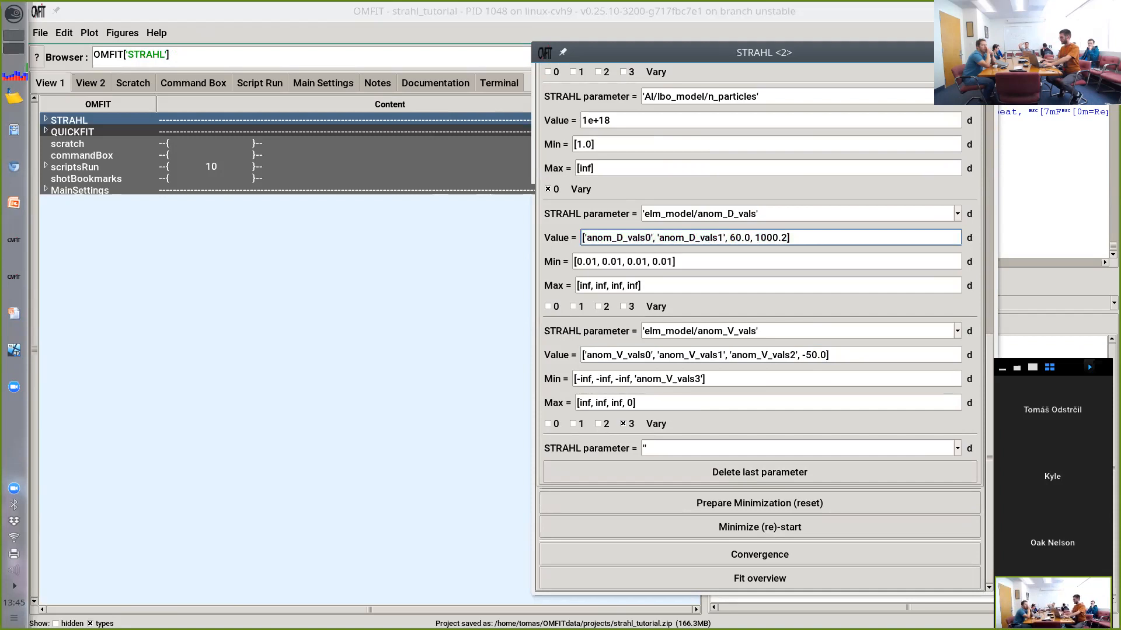
Step: Replace the third value of elm_model/anom_D_vals with the reference 'anom_D_vals2'
drag(751, 238, 727, 237)
text('anom_D_vals')
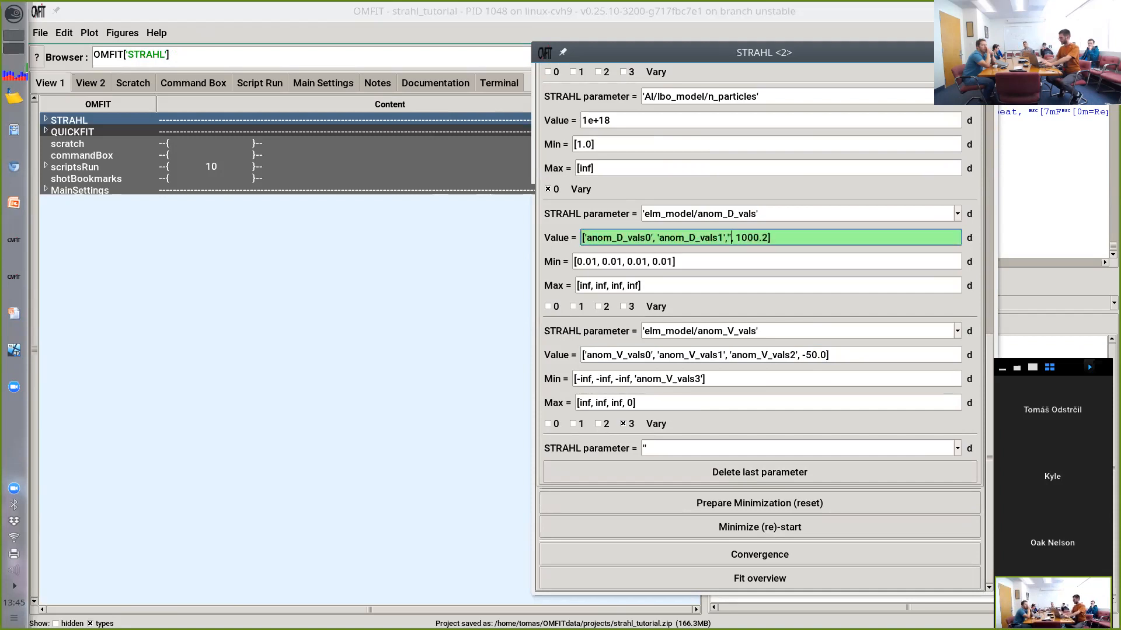
text(2)
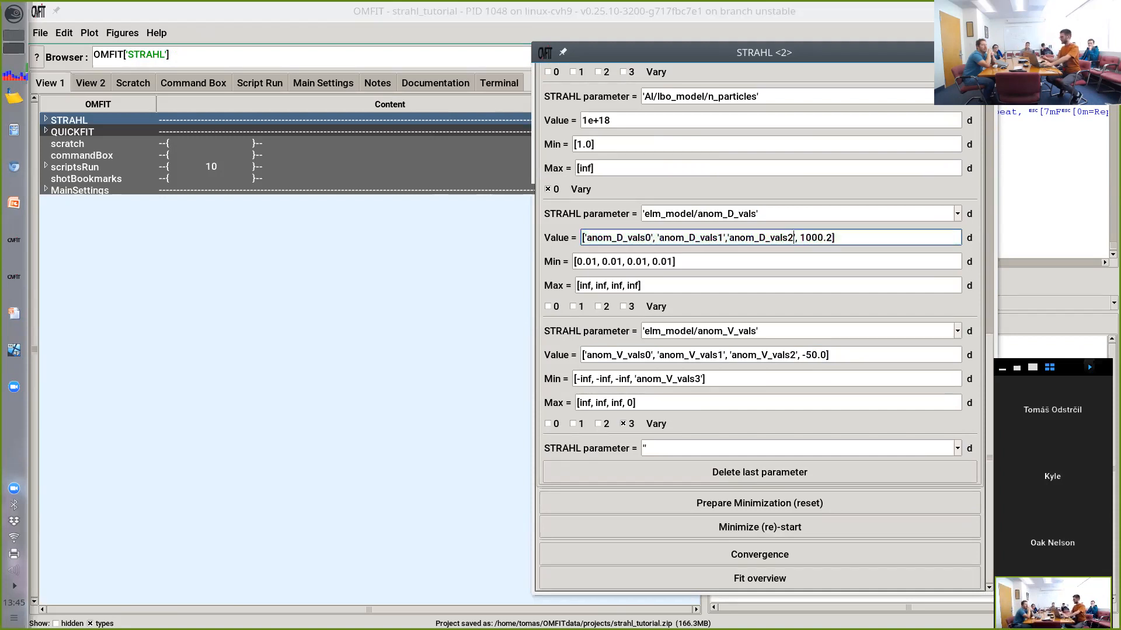
scroll(759, 327, up, 5)
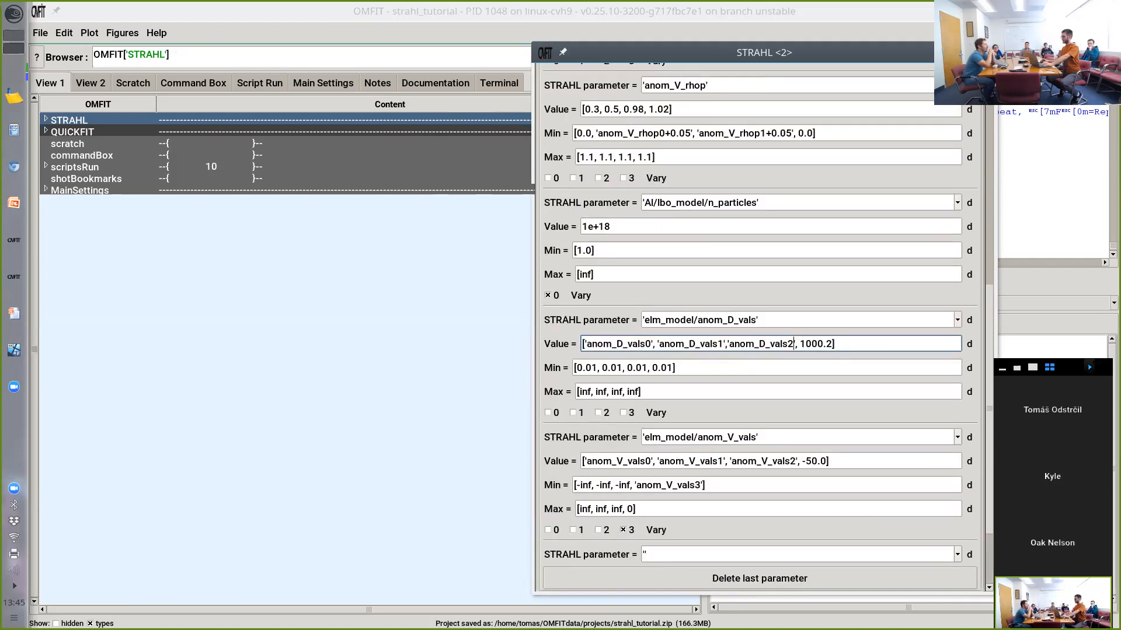
Step: Examine how the minimum bounds of anom_V_rhop refer to the preceding knot position plus 0.05, and compare them with its values
scroll(759, 327, up, 3)
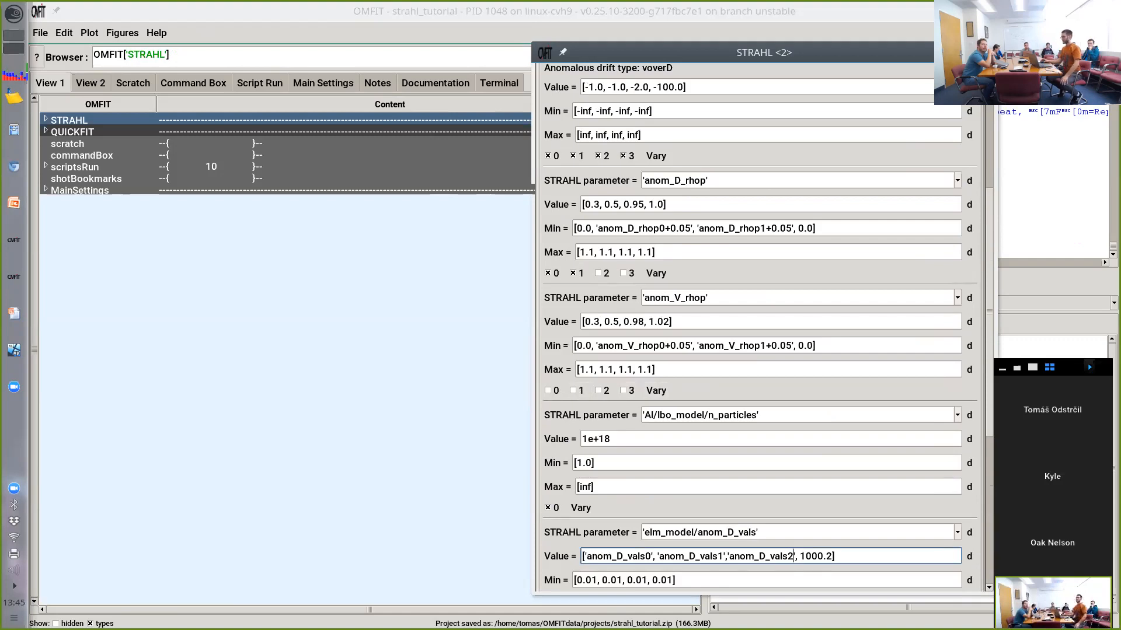
click(648, 345)
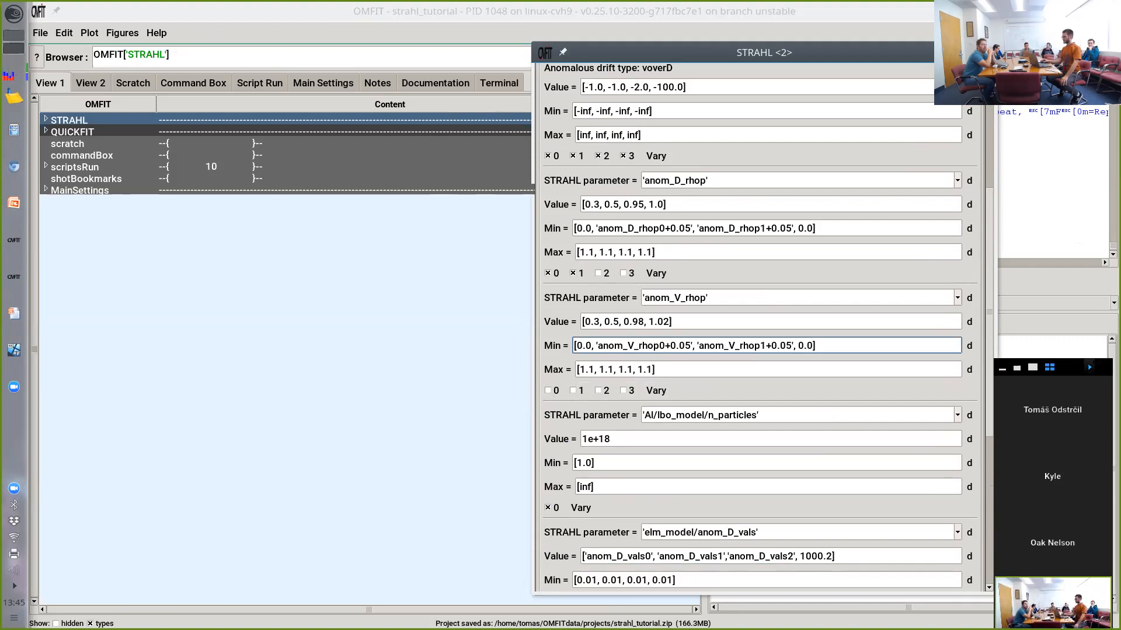
double_click(632, 345)
click(613, 322)
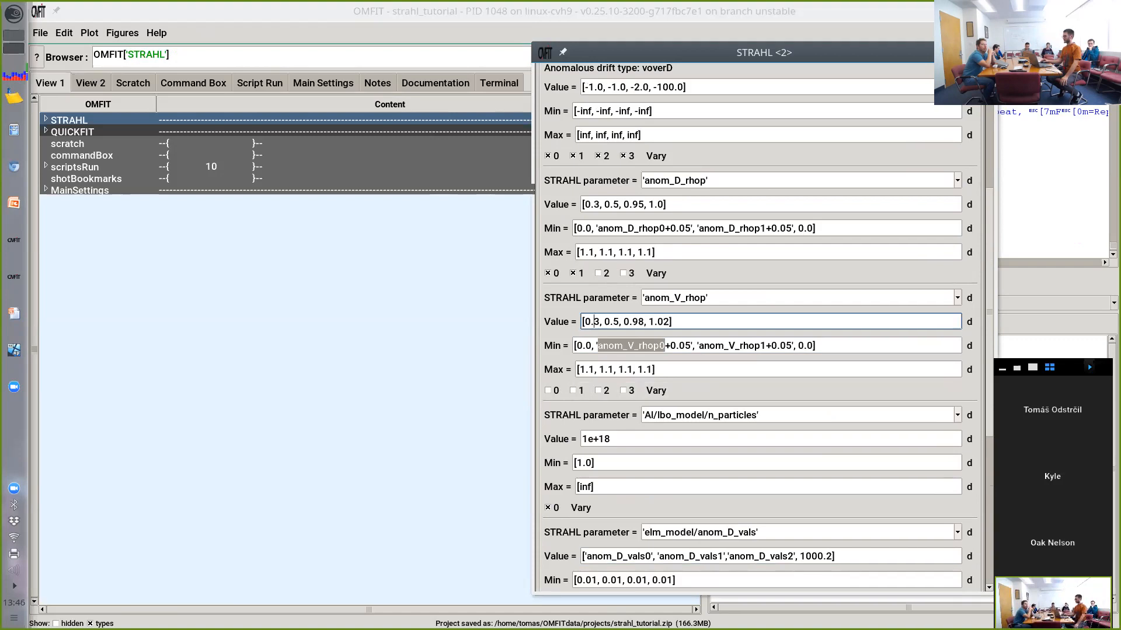
click(594, 322)
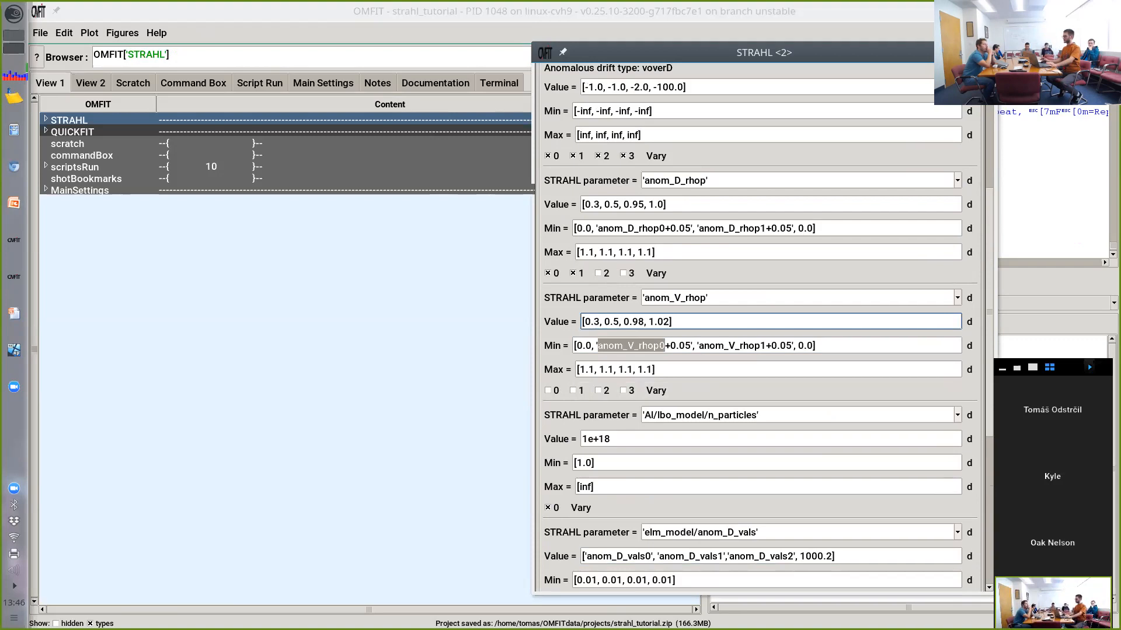
Step: Prepare the minimization with the edited parameters and plot the initial D profiles, moving the legend clear of the edge curves
scroll(759, 327, down, 10)
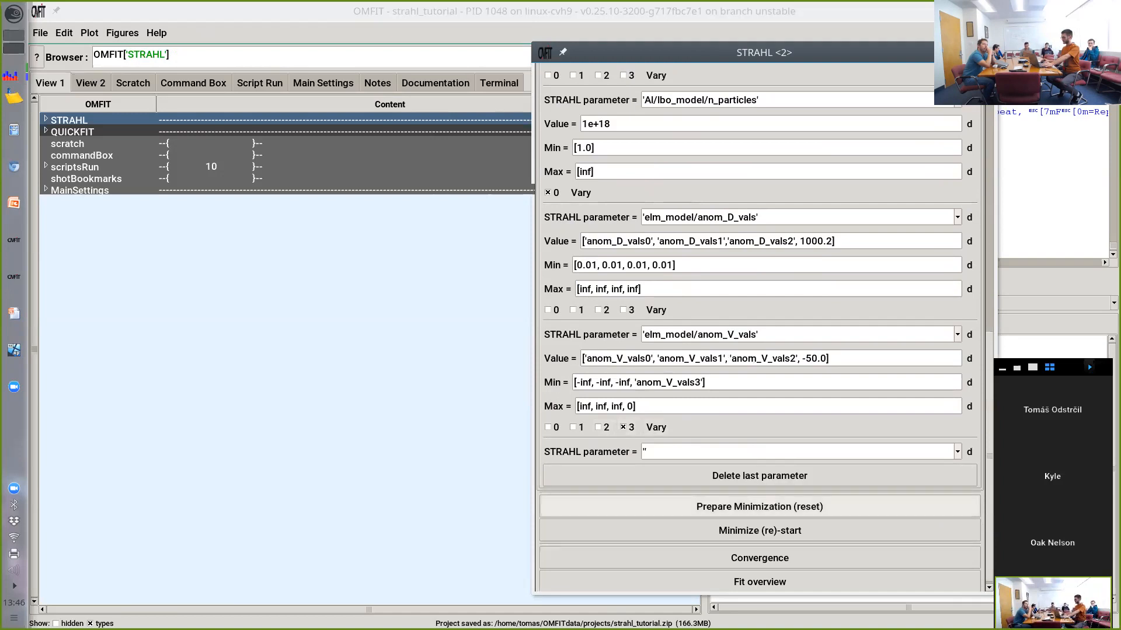
click(759, 506)
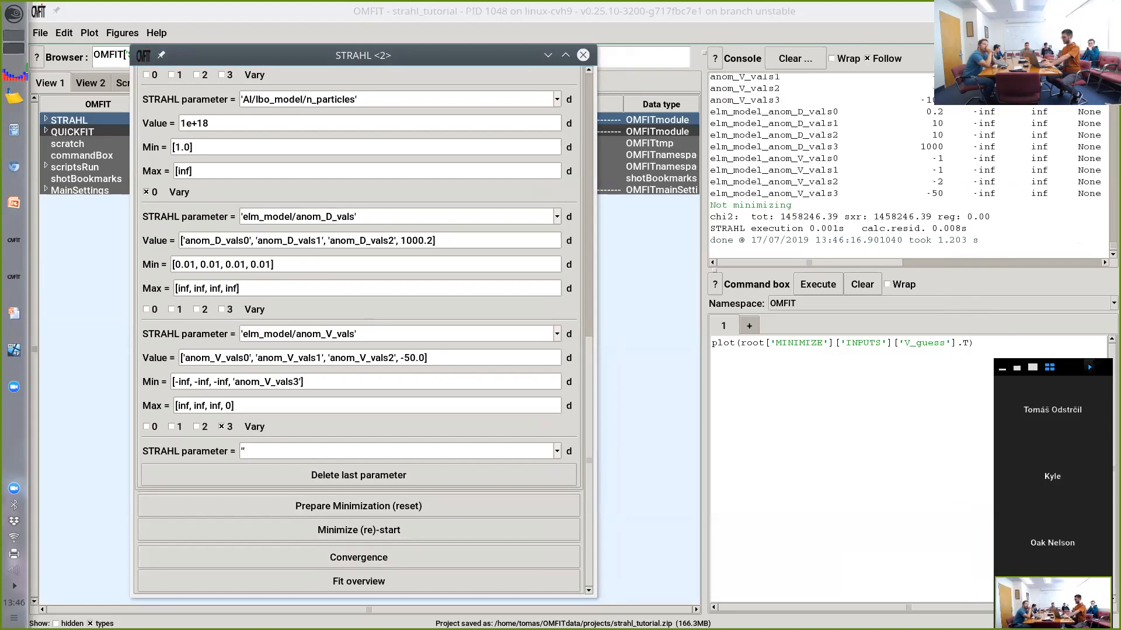
click(359, 558)
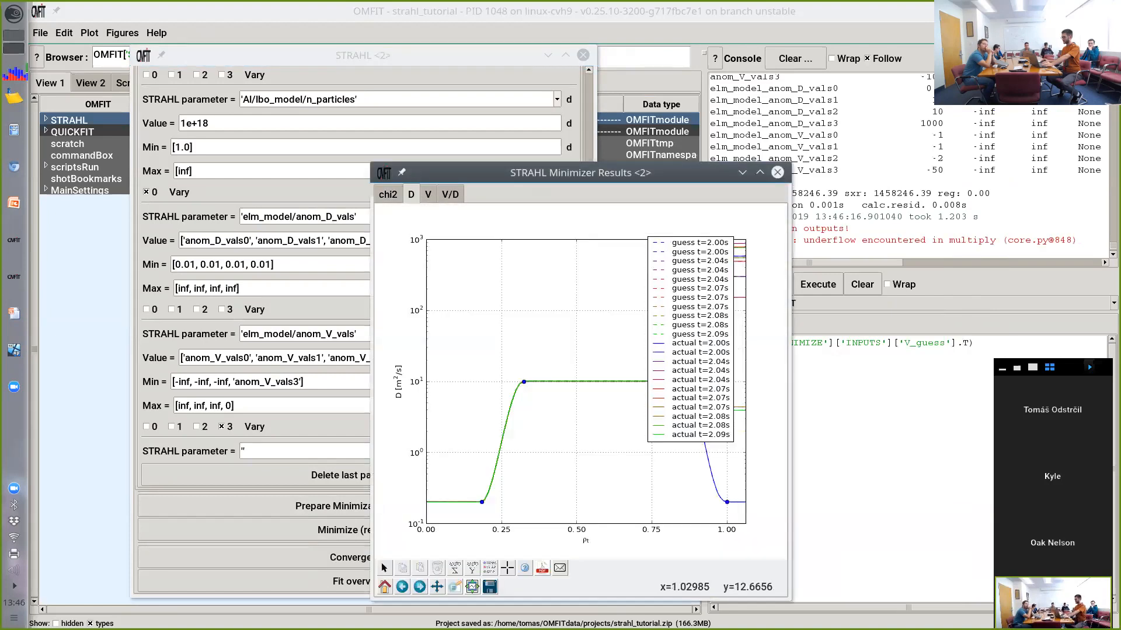
drag(492, 243, 484, 331)
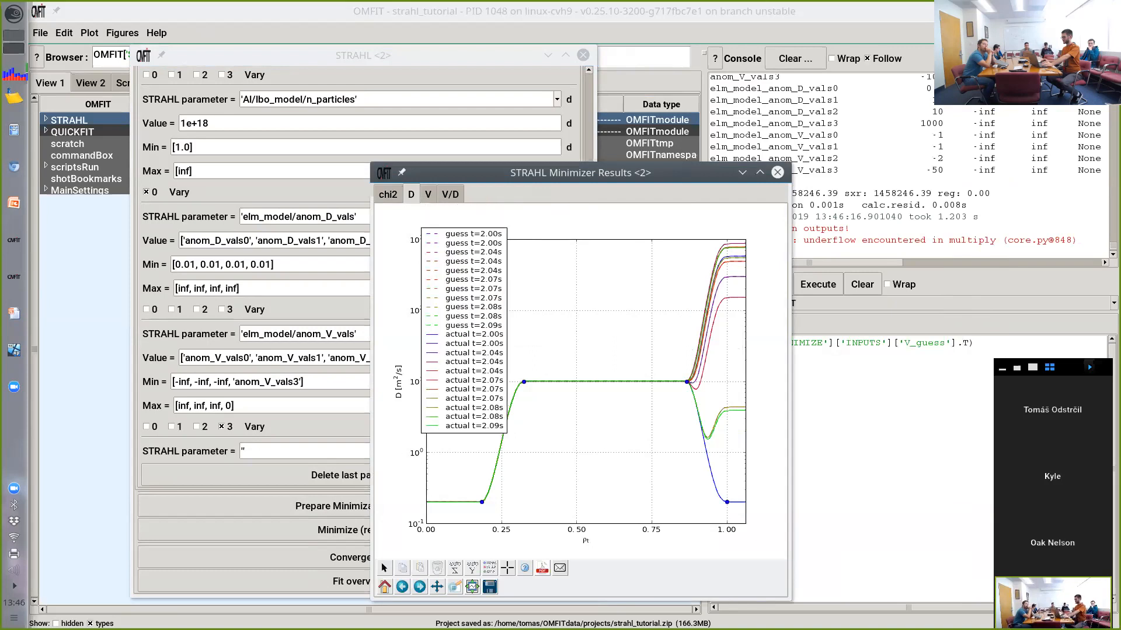
Step: Review the initial V and V/D profiles with the legends moved off the curves, and close the results window
drag(580, 173, 648, 154)
click(496, 176)
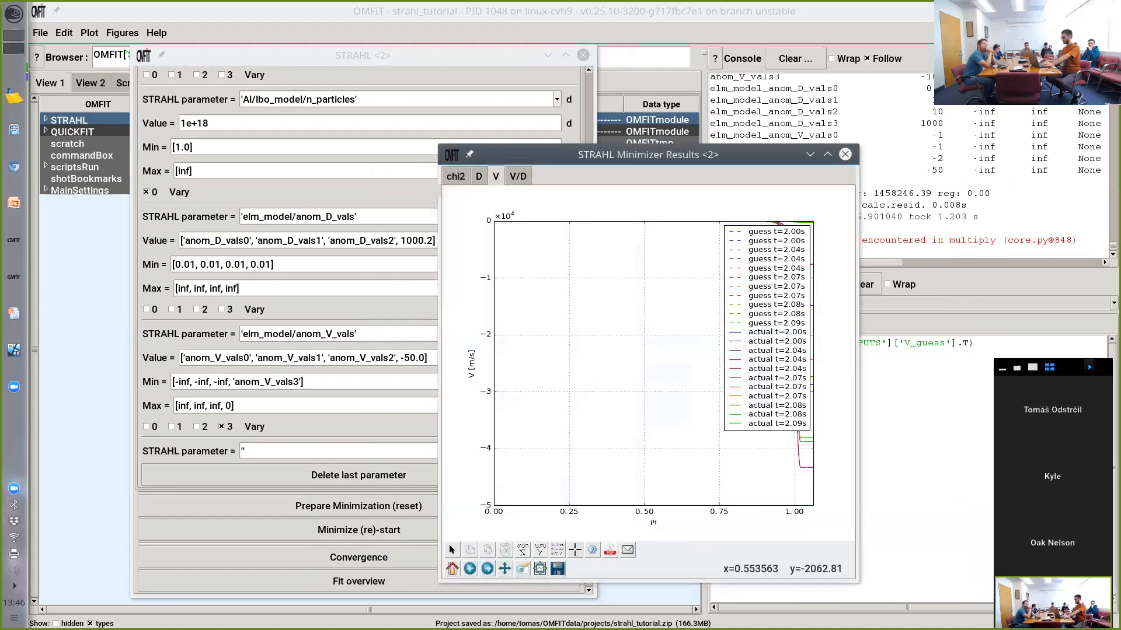
drag(748, 309, 624, 360)
click(518, 176)
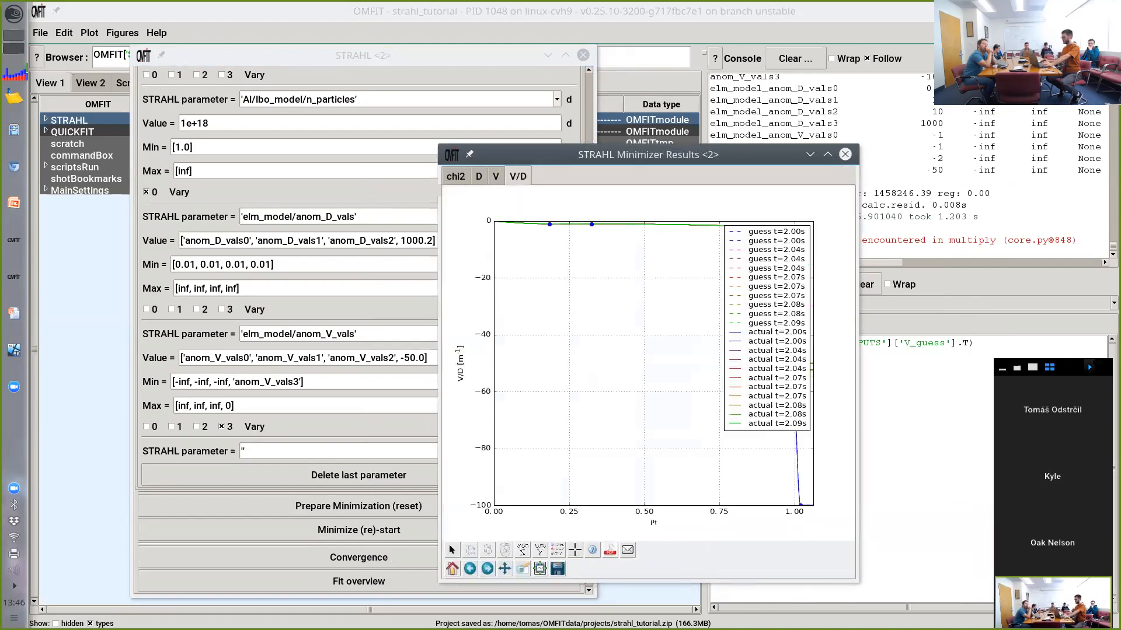
drag(765, 326, 622, 382)
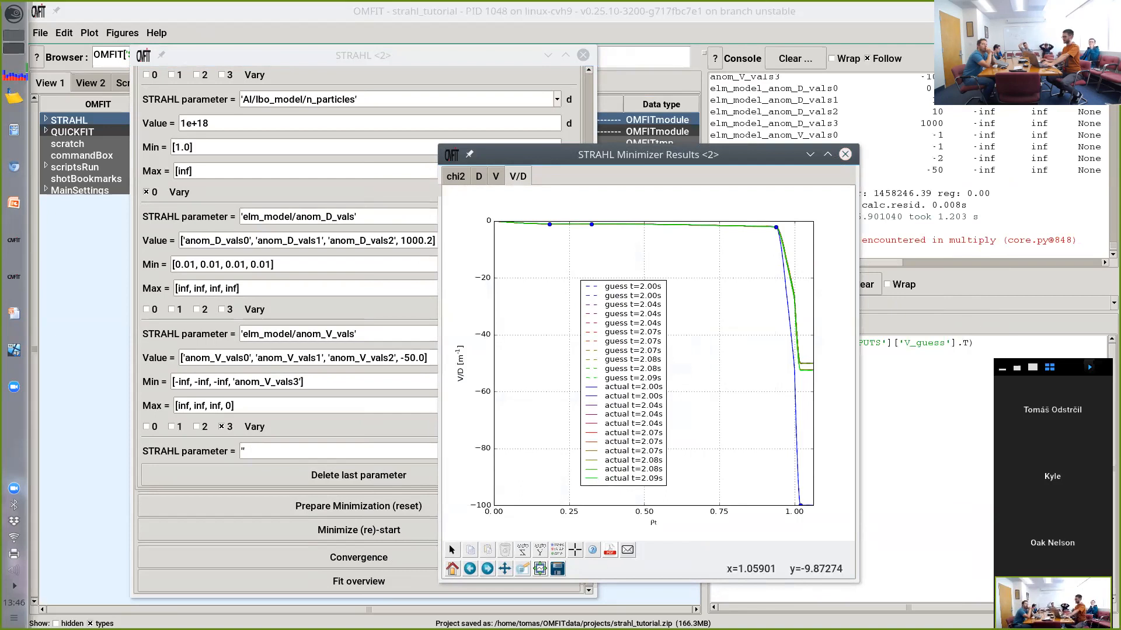
click(845, 154)
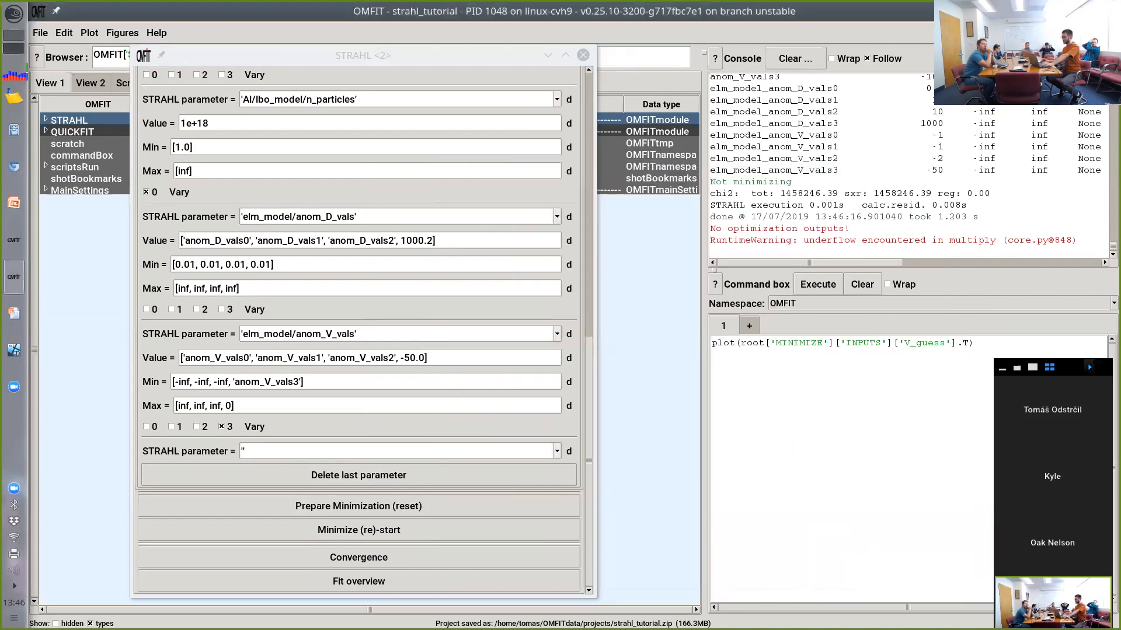
Step: Run the minimization with the prepared parameters
scroll(569, 406, up, 3)
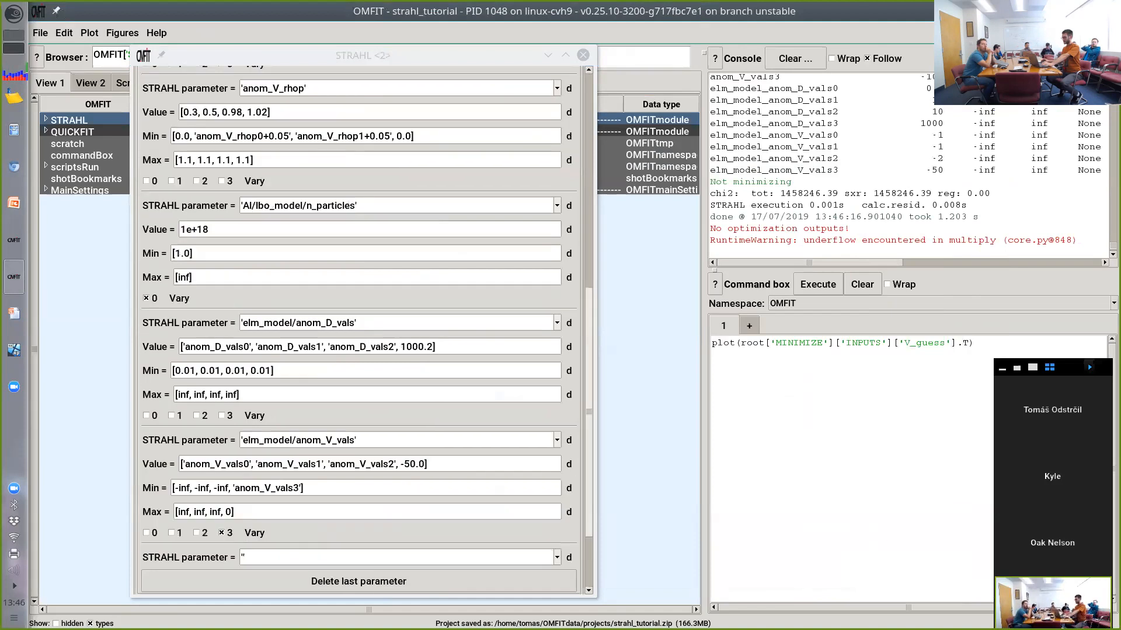
drag(589, 432, 589, 482)
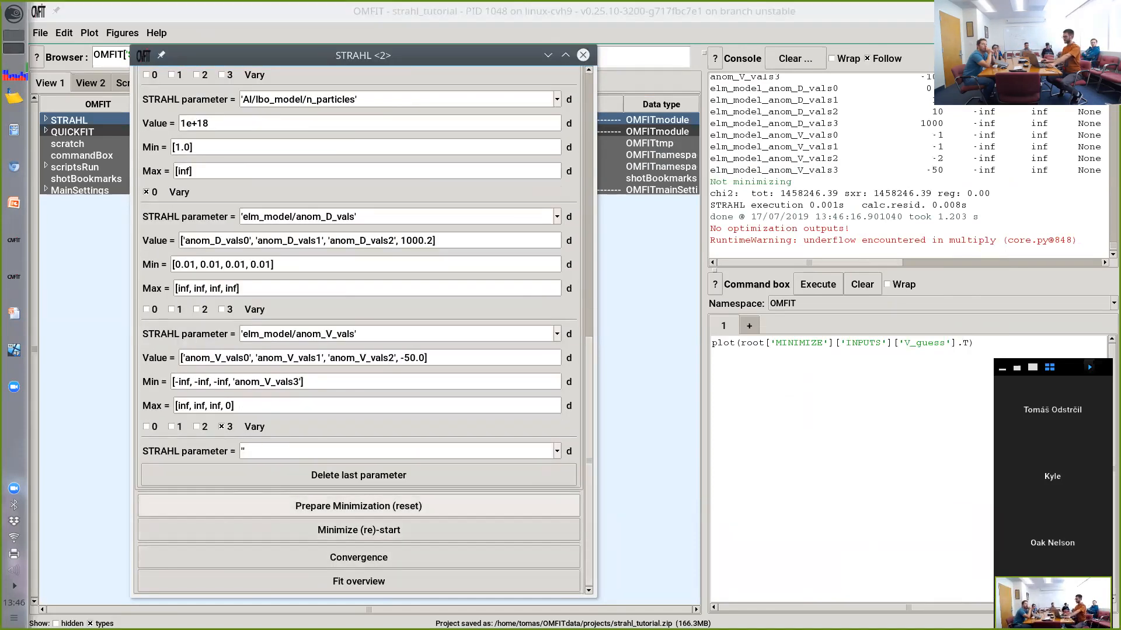
click(358, 530)
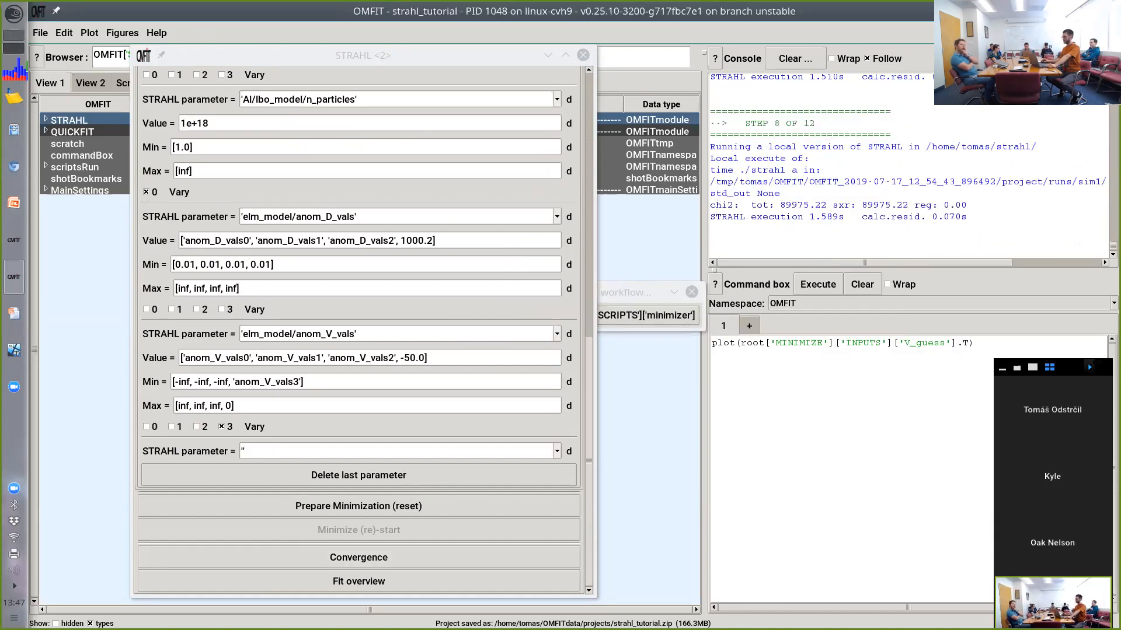
Step: Show the fit overview in a maximized window and compare the SXR radial profiles with the STRAHL fit
scroll(359, 333, up, 3)
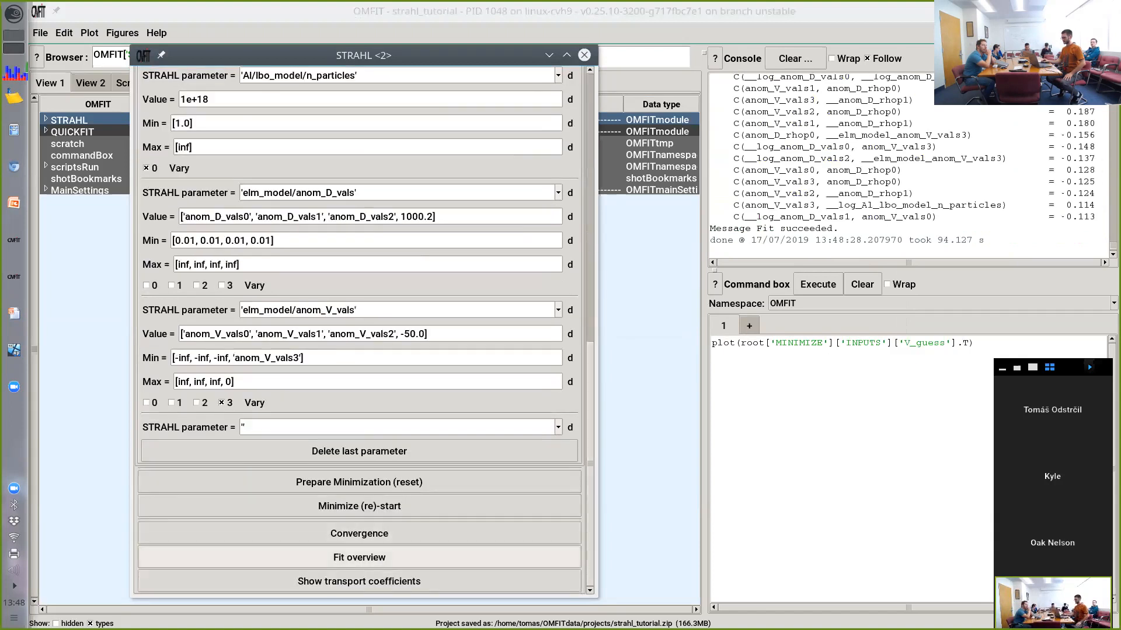
click(359, 557)
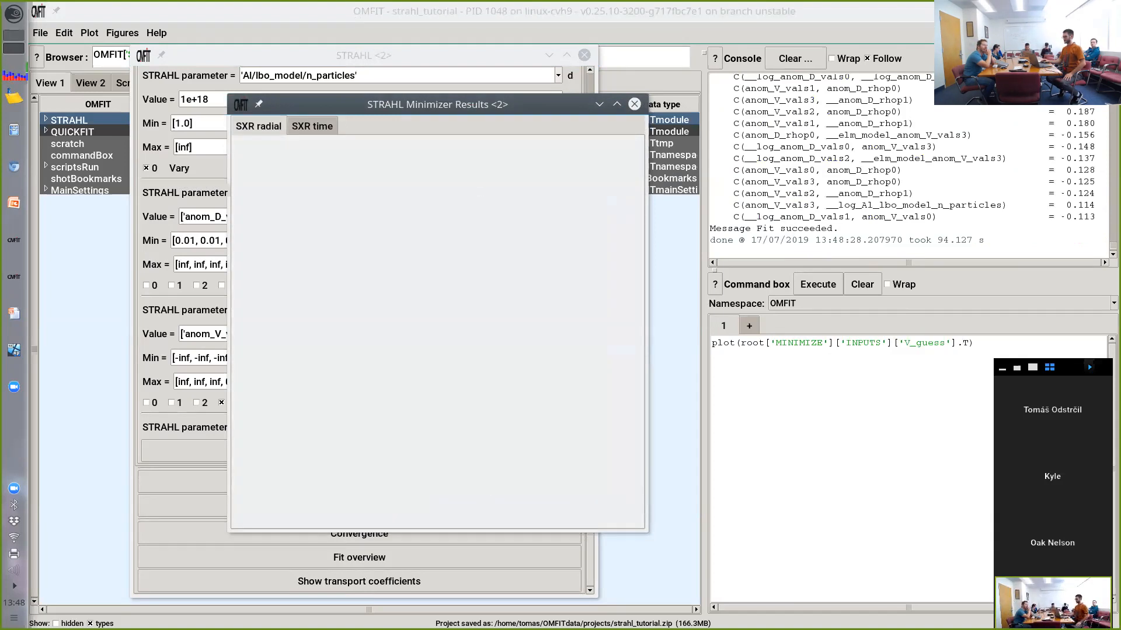
click(617, 104)
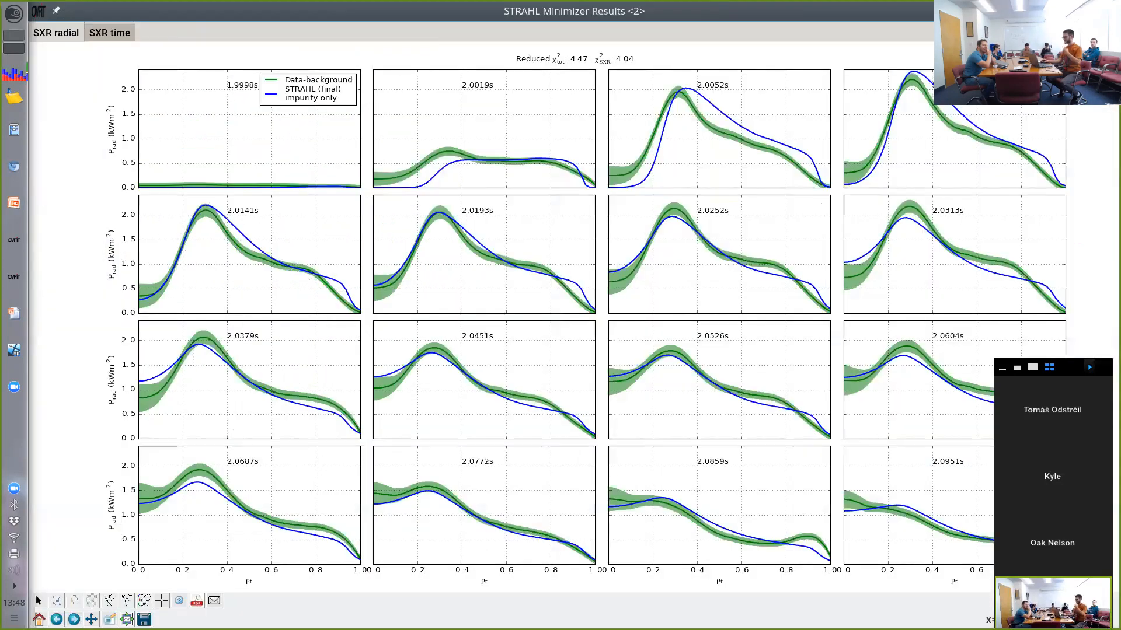
drag(1068, 366, 1055, 622)
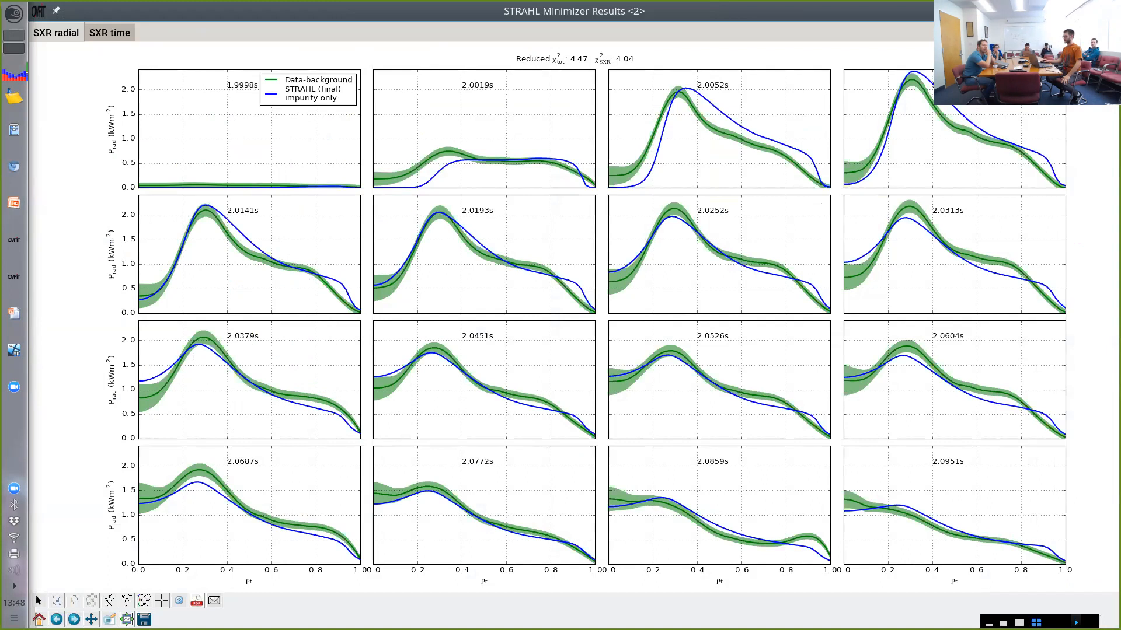
Step: Examine the SXR time traces, zoom in on the ELM between about 2.03 and 2.05 s, and restore the full view
click(110, 33)
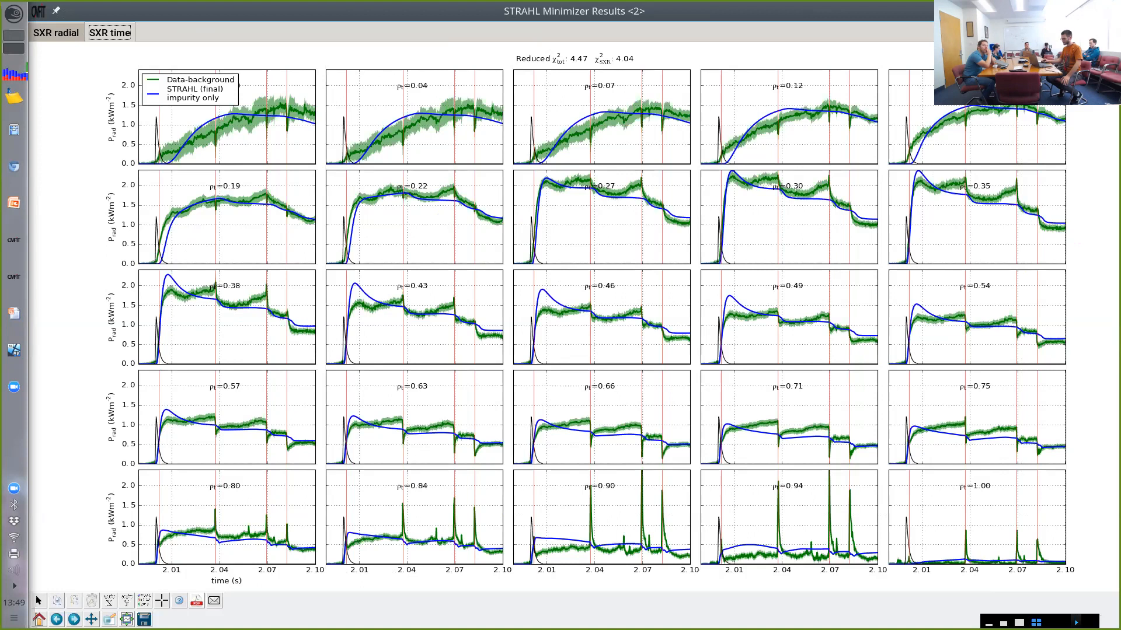
click(109, 619)
drag(428, 481, 393, 564)
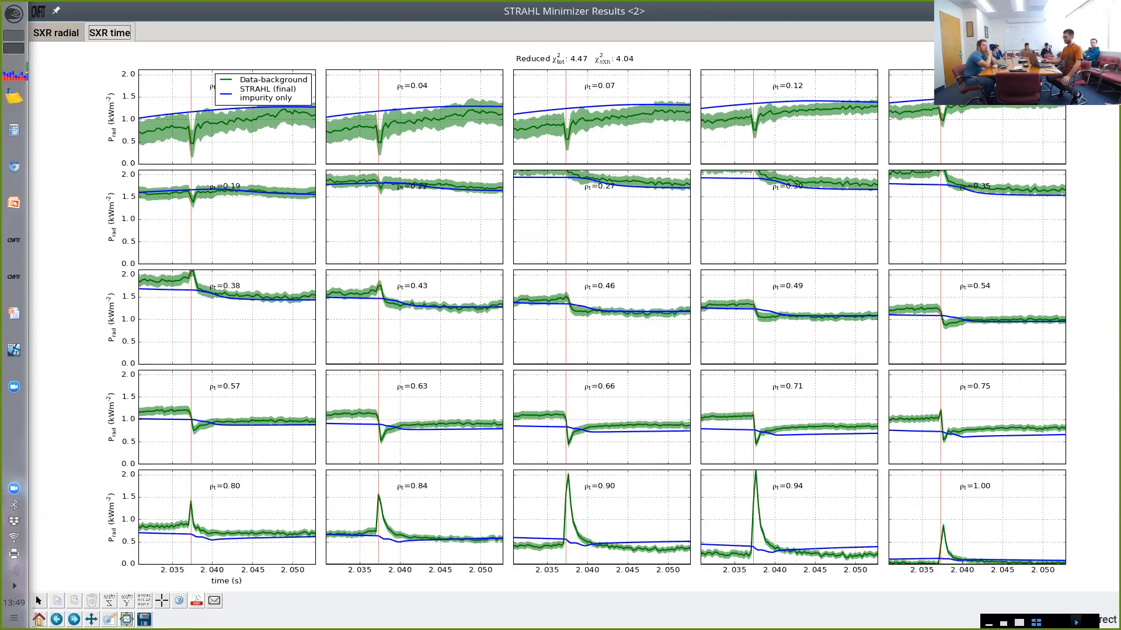
click(38, 619)
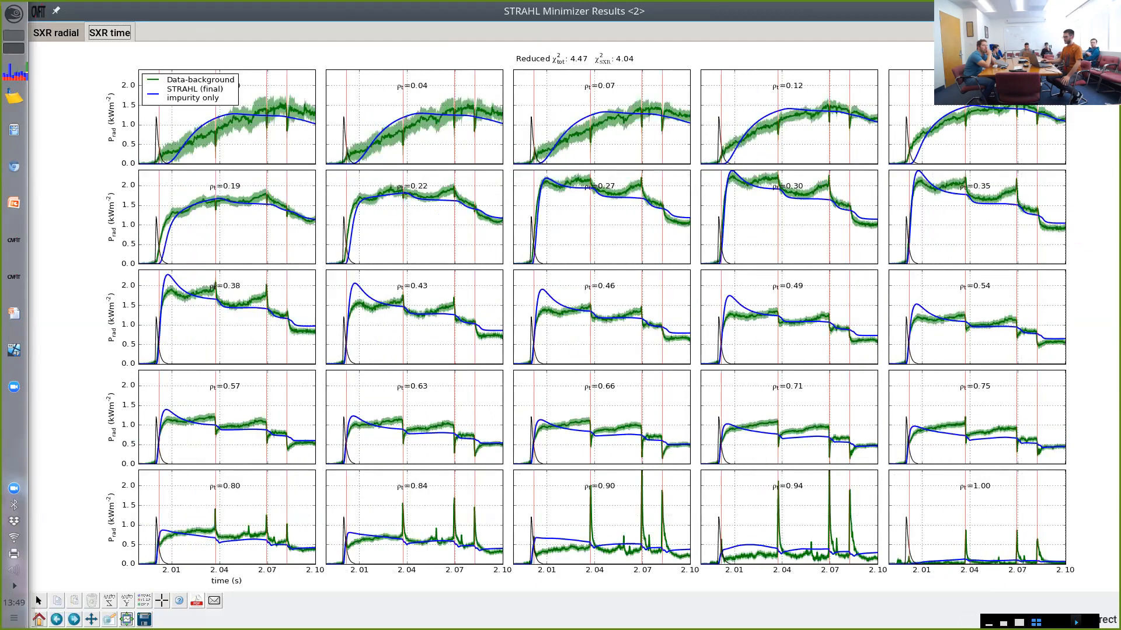
Step: Revisit the SXR radial profiles, restore the results window to its smaller size beside the settings, and display the SXR time traces
click(56, 33)
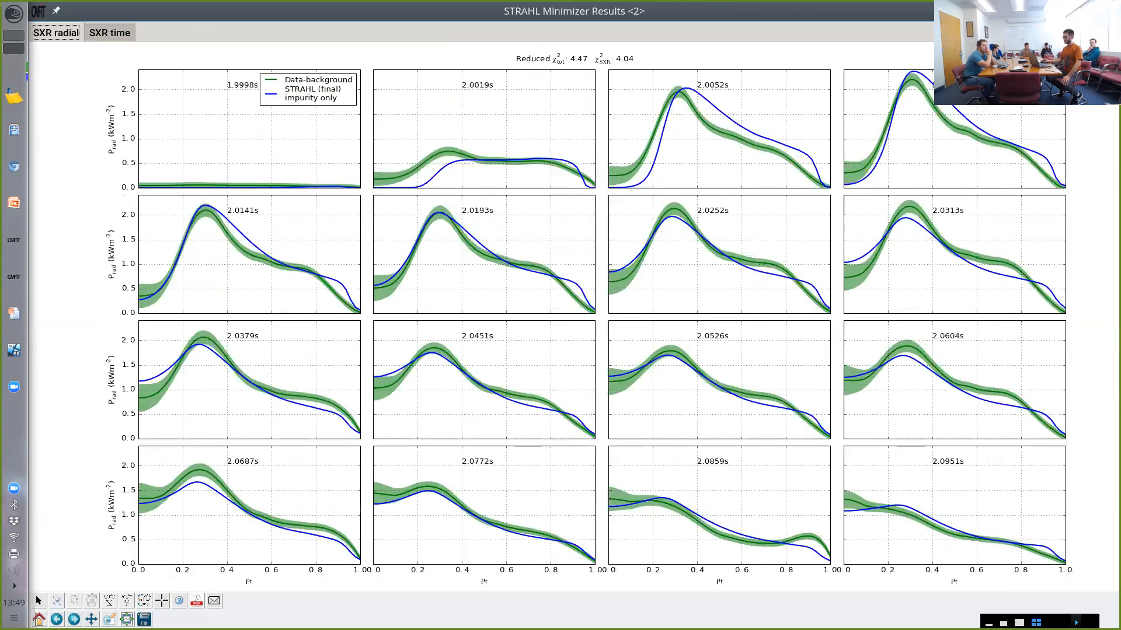
click(1092, 11)
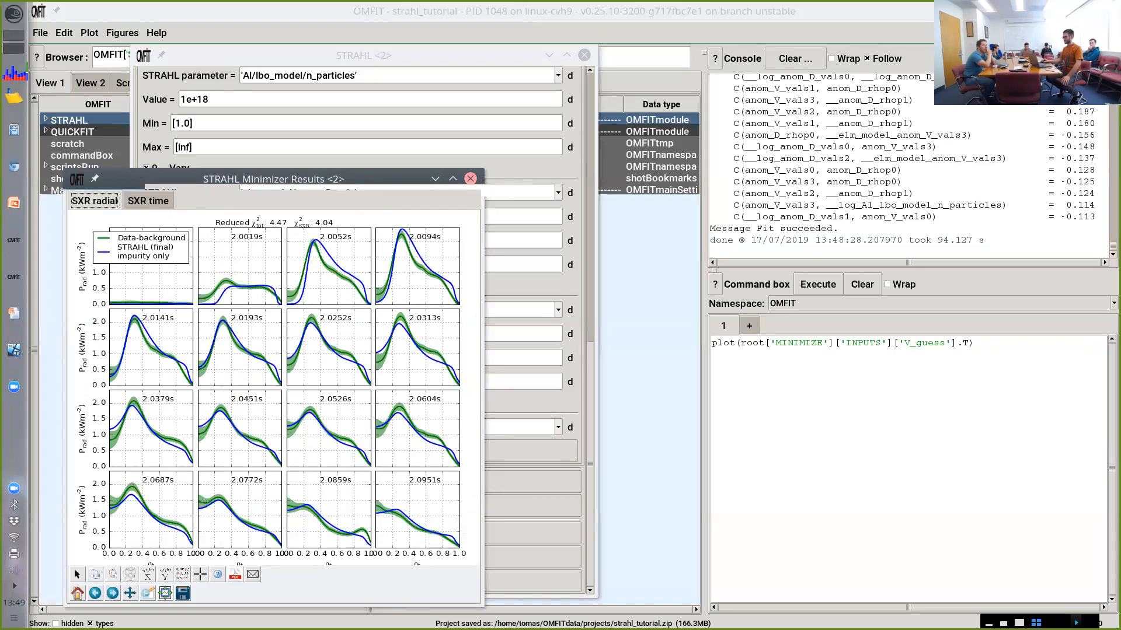
drag(274, 178, 847, 78)
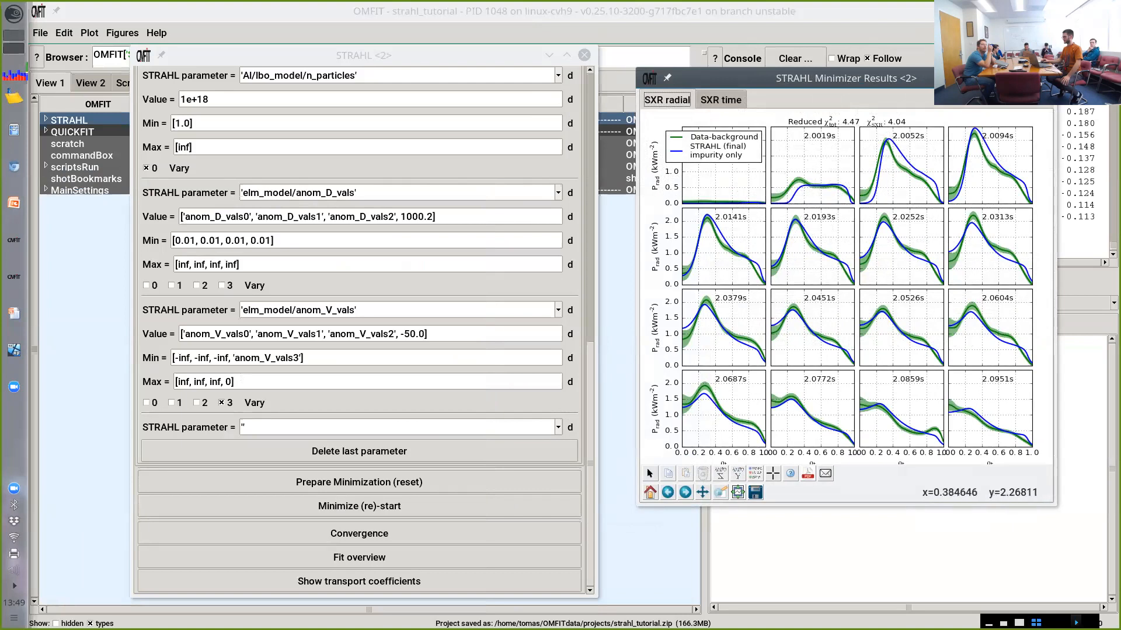
click(721, 100)
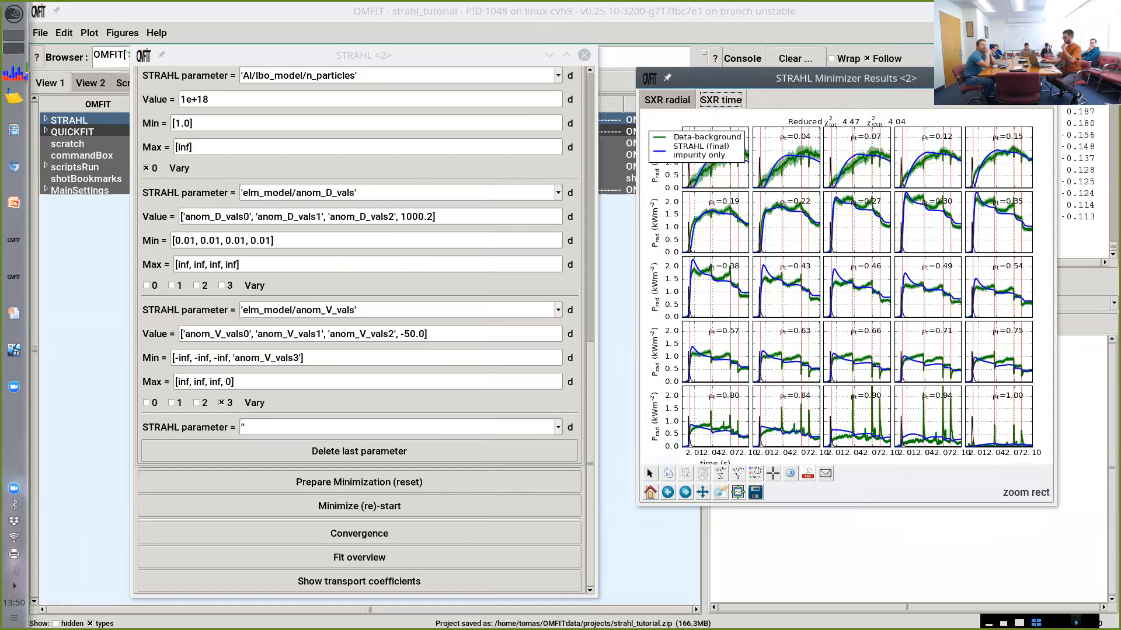
Step: Launch the interactive fit for optimization run 'sim1' and place its figure clear of the screen's upper edge
scroll(359, 326, up, 10)
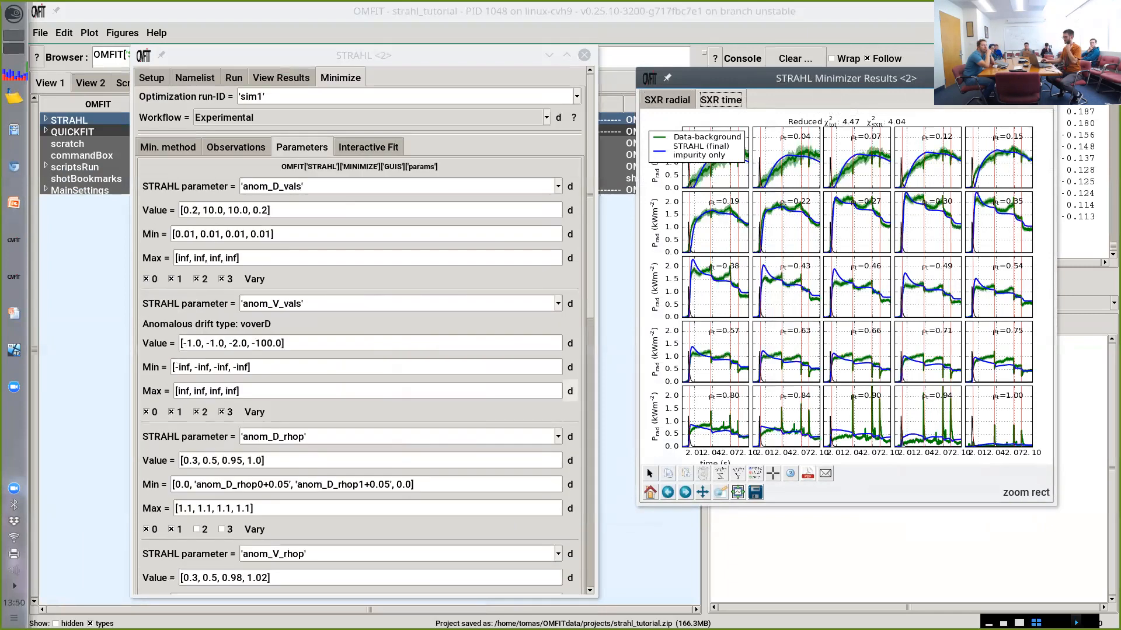
click(368, 147)
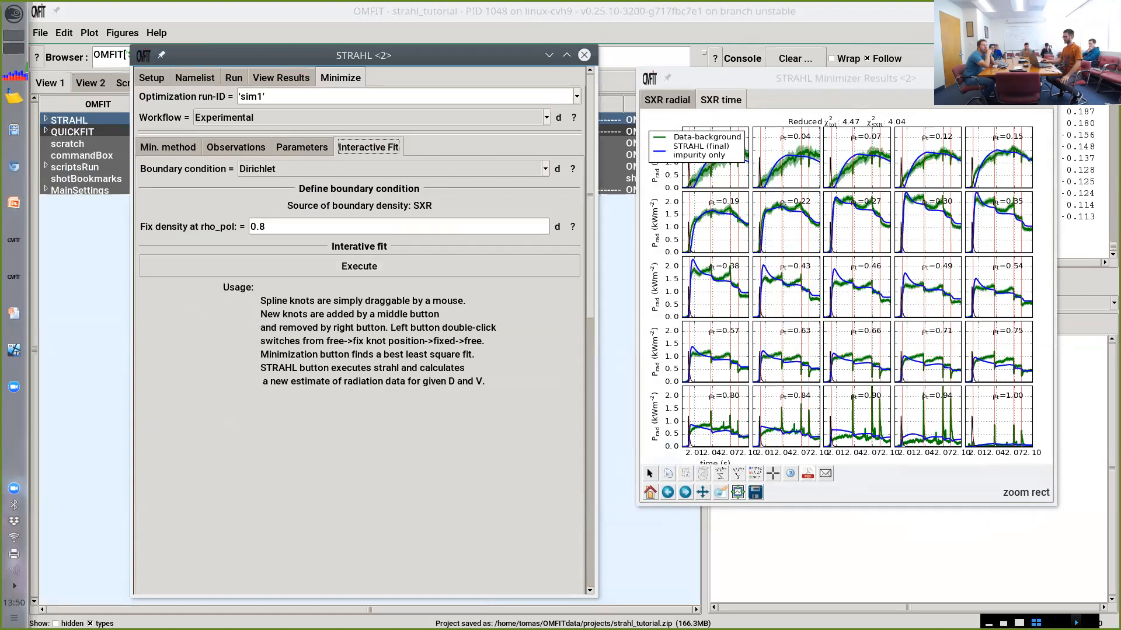
drag(363, 55, 335, 91)
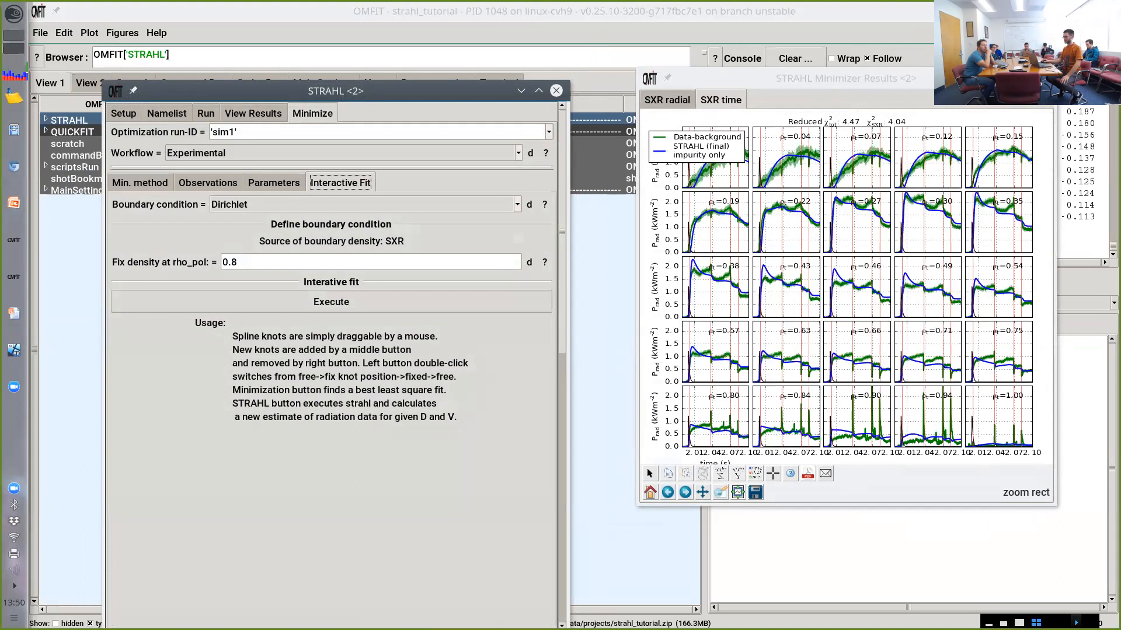
mouse_move(336, 91)
mouse_down()
mouse_move(377, 21)
mouse_move(375, 60)
mouse_move(327, 97)
mouse_up()
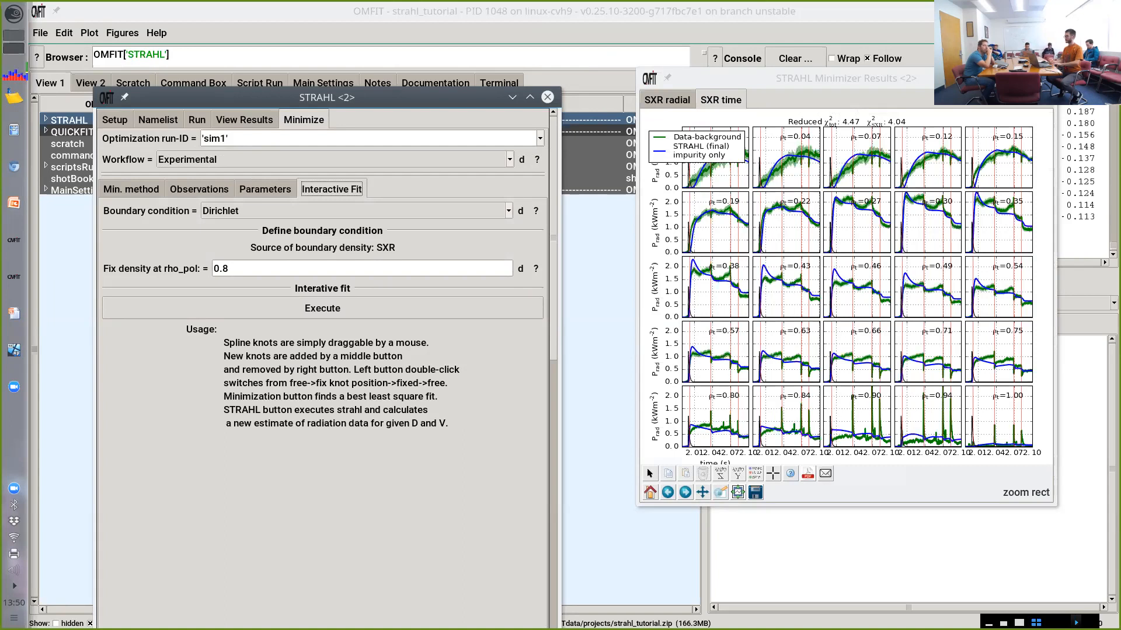
click(322, 308)
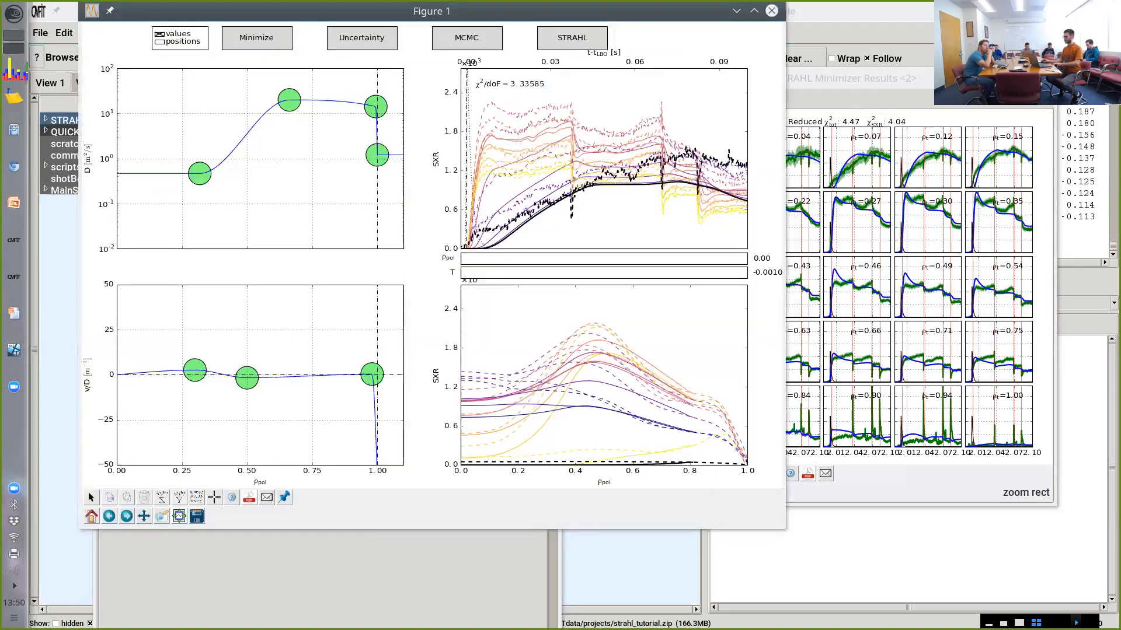
drag(432, 11, 449, 76)
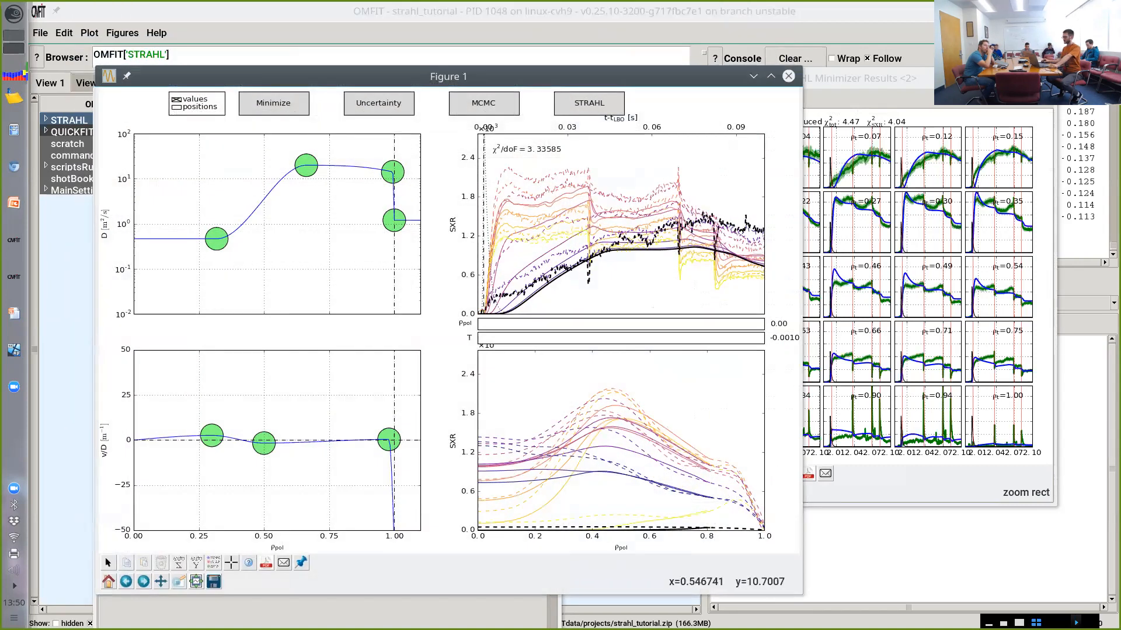
Step: Shift the two high D knots to rho_pol about 0.61 and 0.97, and the inner and edge v/D knots to about -3.5 and rho_pol 0.89
mouse_move(303, 167)
mouse_down()
mouse_move(286, 178)
mouse_move(282, 167)
mouse_move(288, 184)
mouse_move(301, 184)
mouse_move(294, 165)
mouse_up()
drag(395, 173, 389, 165)
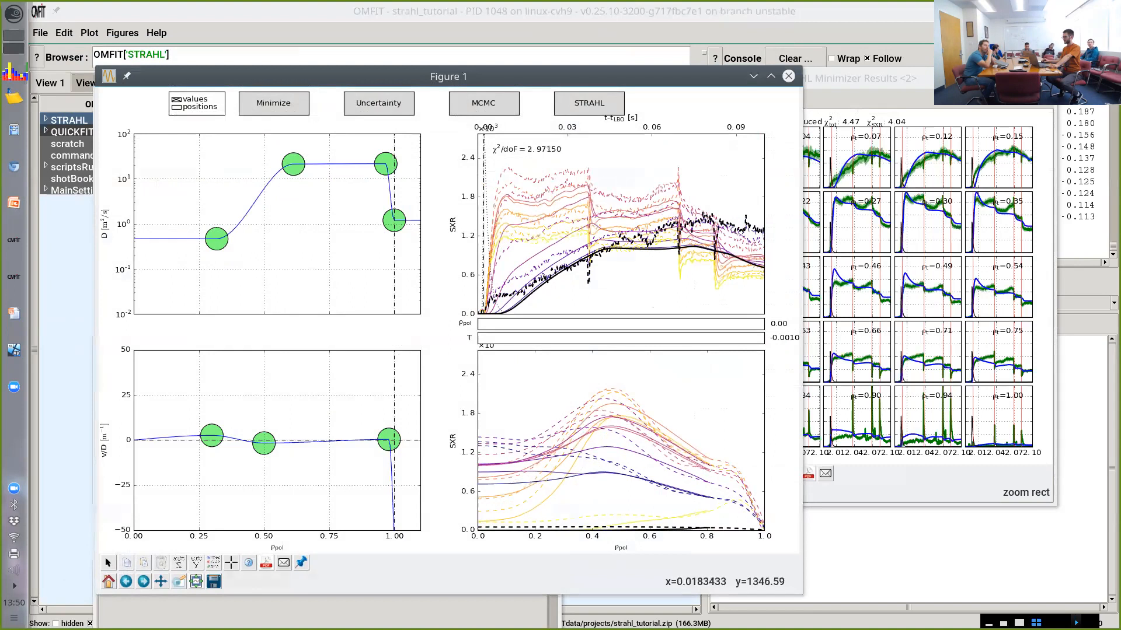
drag(210, 439, 211, 446)
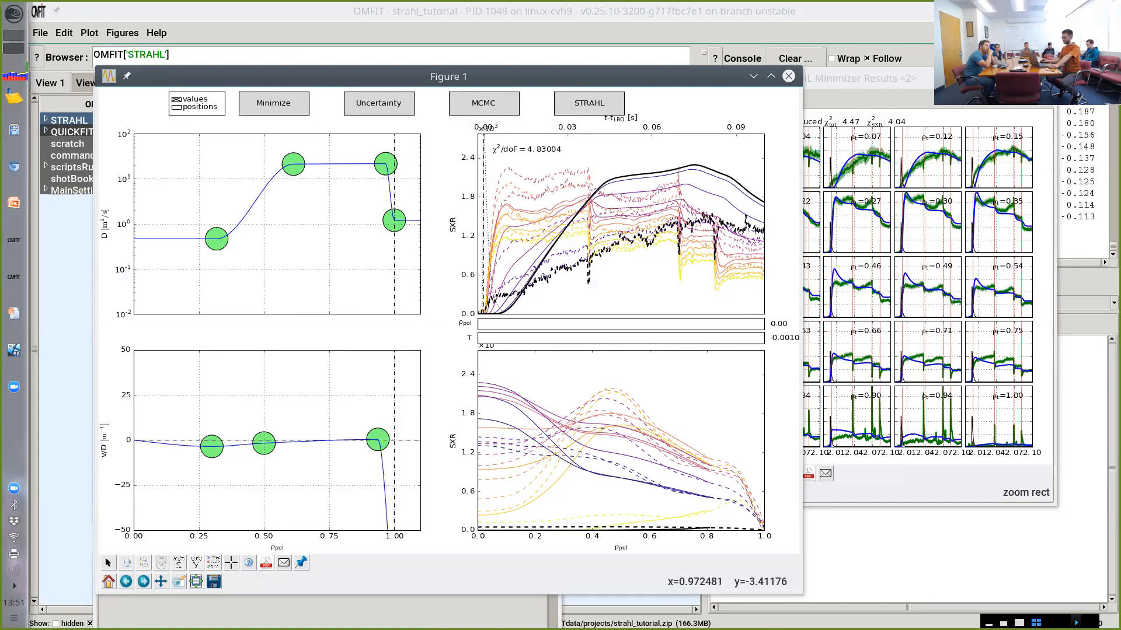
drag(389, 440, 364, 437)
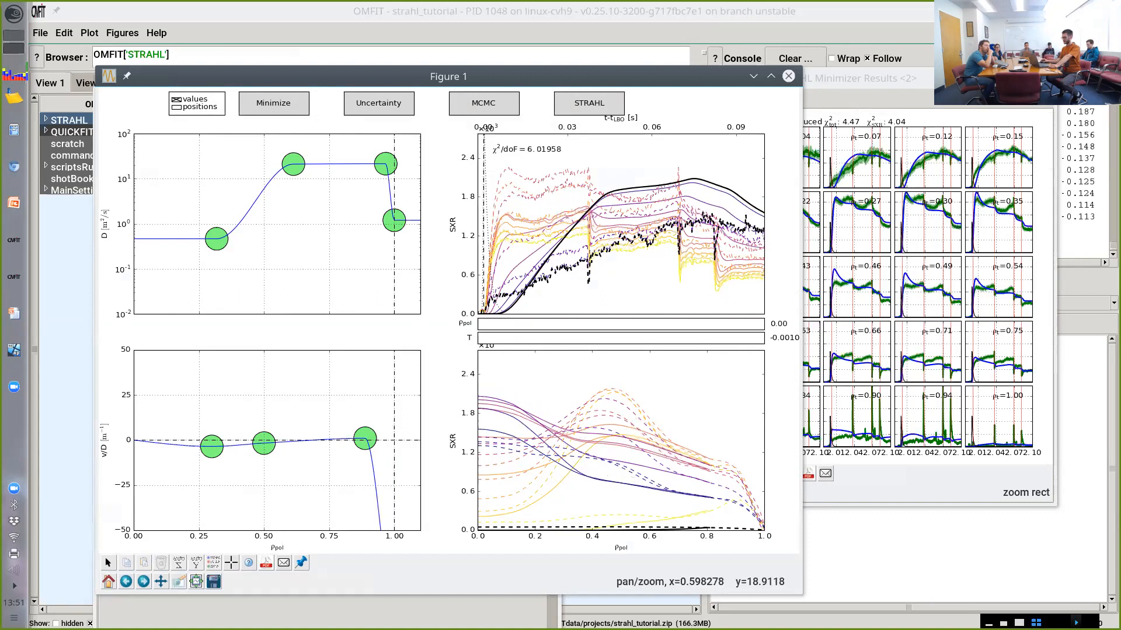
Step: Remove the v/D knot just outside rho_pol 1.0 and the low D knot at rho_pol 1.0
drag(296, 399, 277, 523)
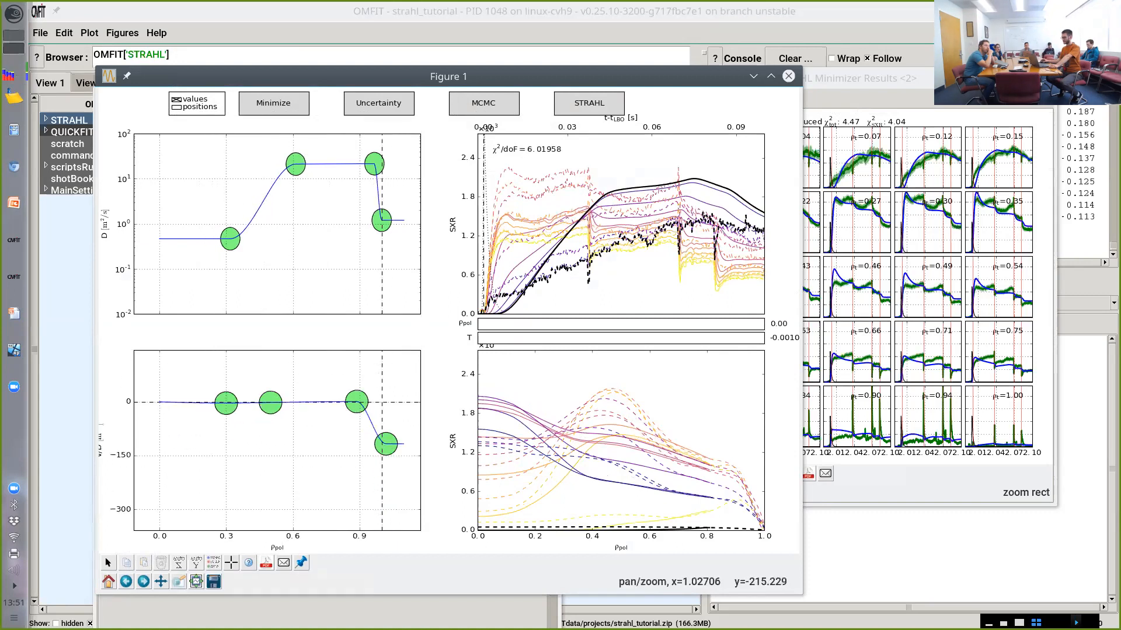
right_click(385, 446)
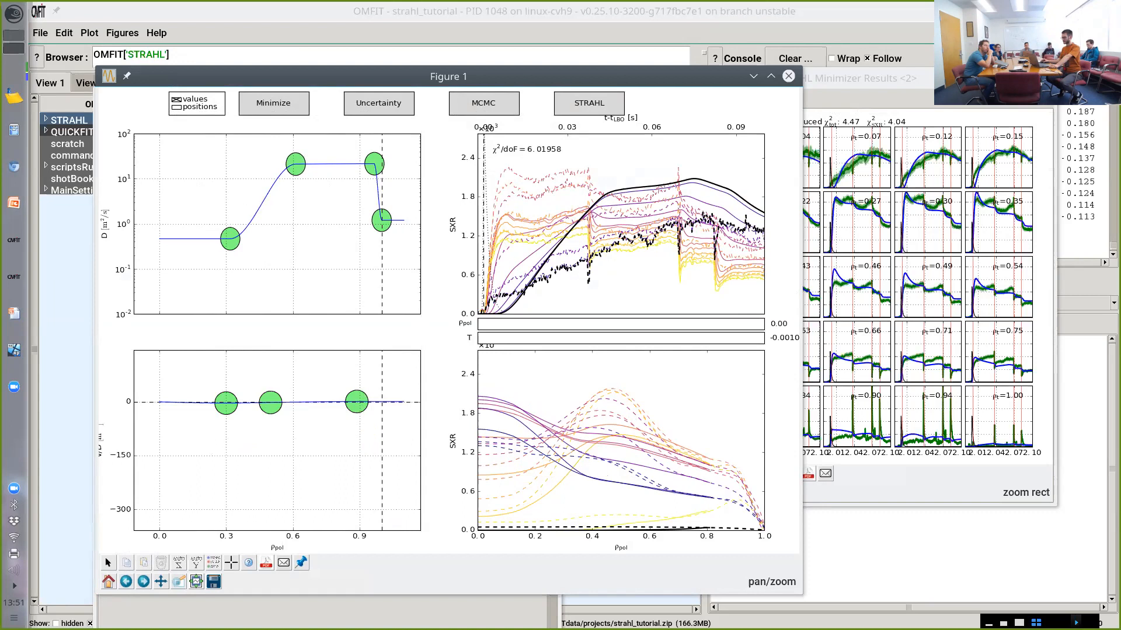
click(108, 581)
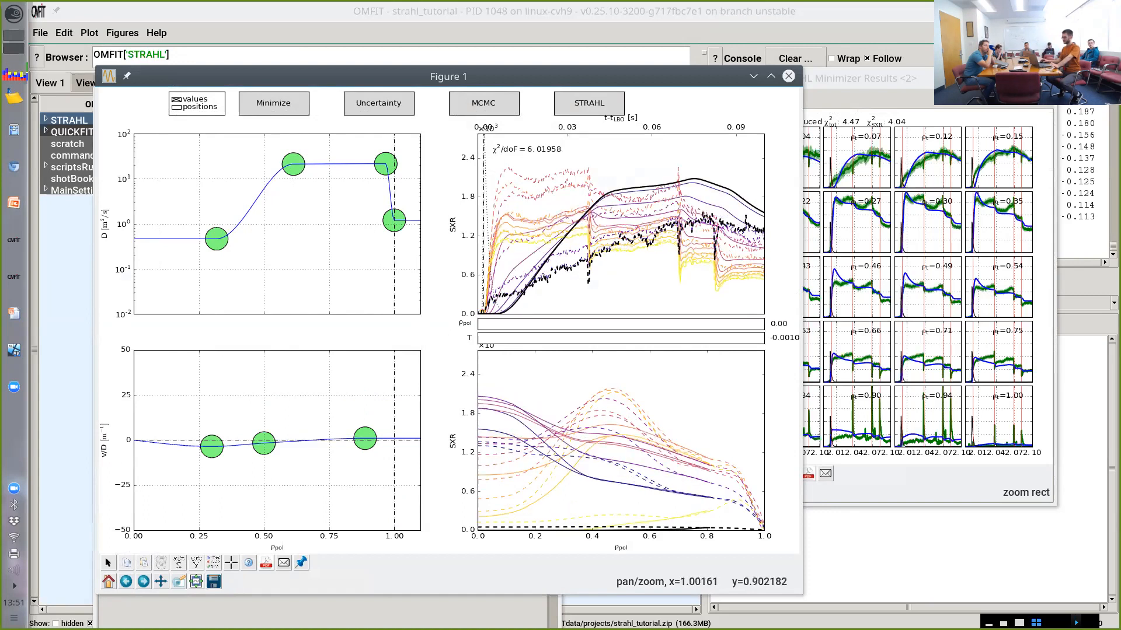
right_click(395, 225)
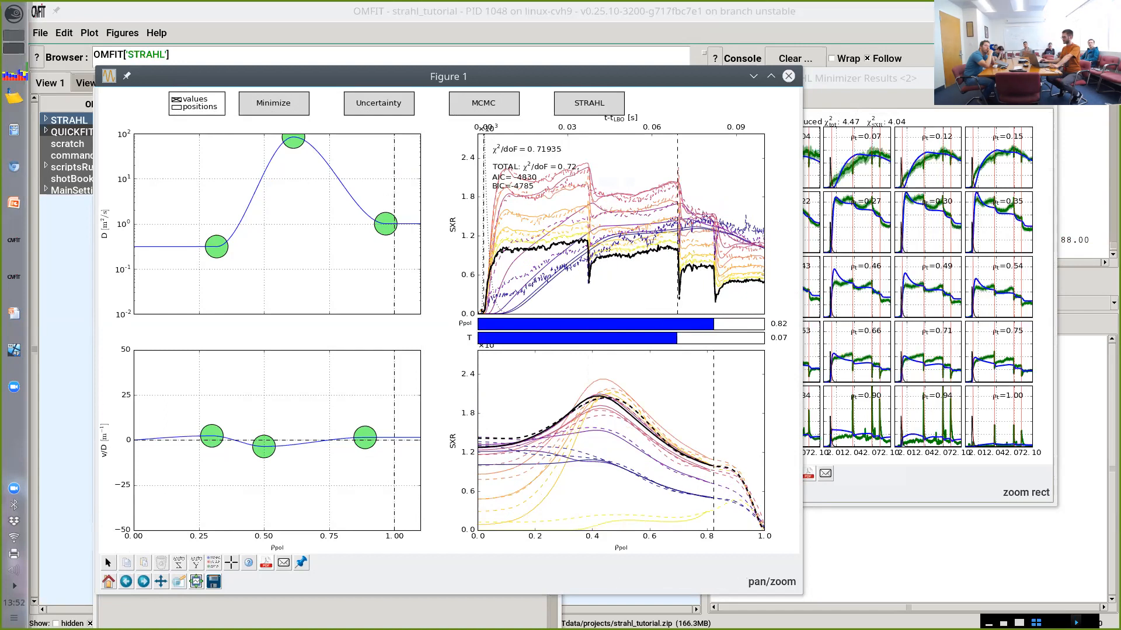
Step: Close the minimizer results window and highlight the SXR time trace at rho_pol 0.18 in the interactive figure
drag(887, 79, 888, 206)
click(1044, 205)
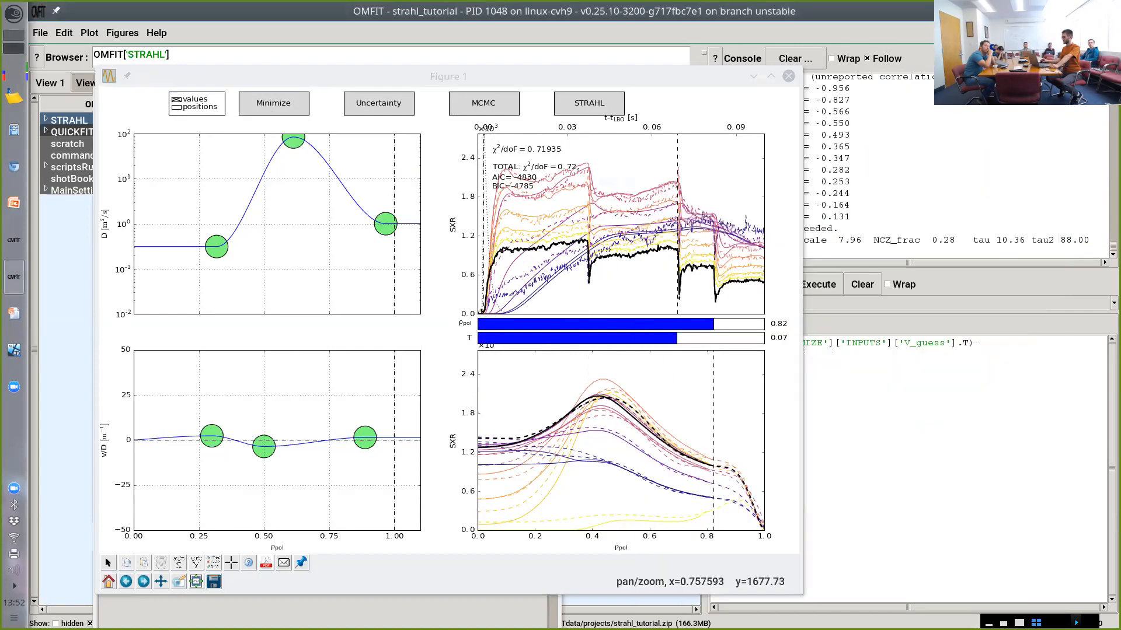
mouse_move(677, 324)
mouse_down()
mouse_move(516, 323)
mouse_move(716, 323)
mouse_move(698, 324)
mouse_up()
drag(678, 324, 530, 324)
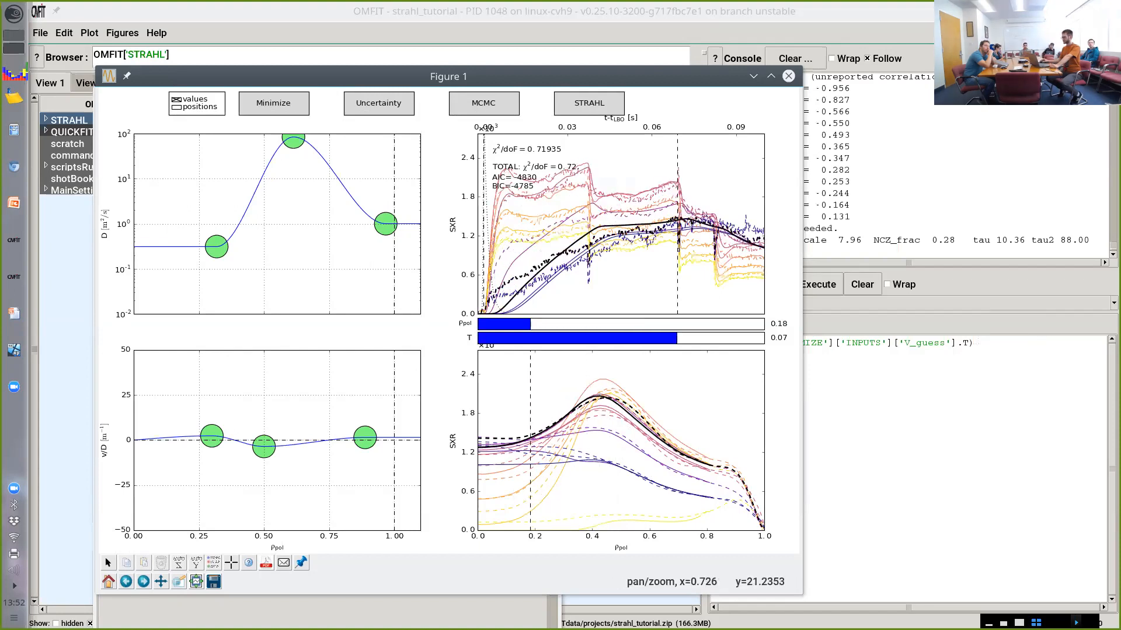
Step: Remove the edge D knot near rho_pol 0.97 and restore the original plot ranges
right_click(381, 229)
right_click(298, 138)
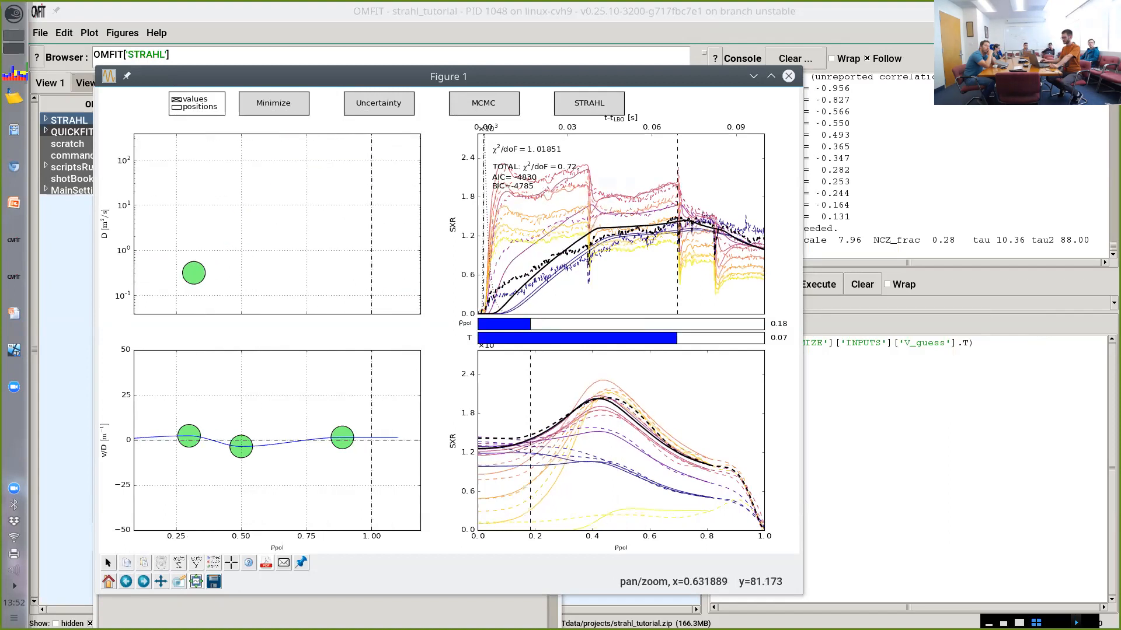
click(278, 156)
click(109, 581)
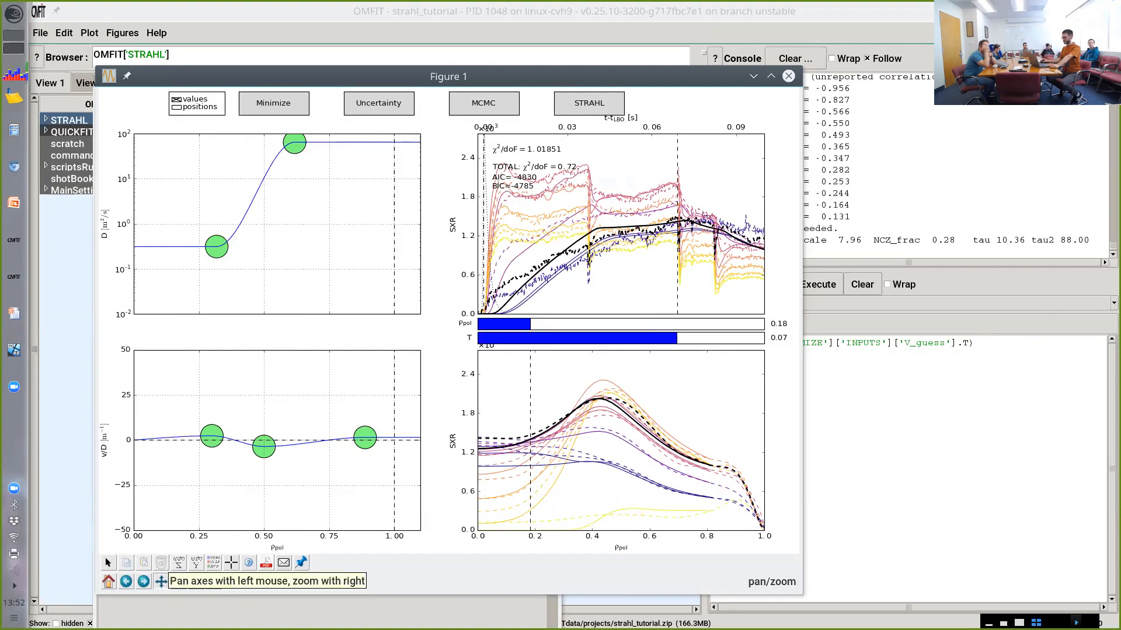
Step: Lower the high D knot to about 10 m²/s and add an inner D knot at about rho_pol 0.17 and 0.2 m²/s
drag(293, 141, 295, 186)
click(108, 563)
click(108, 562)
click(159, 238)
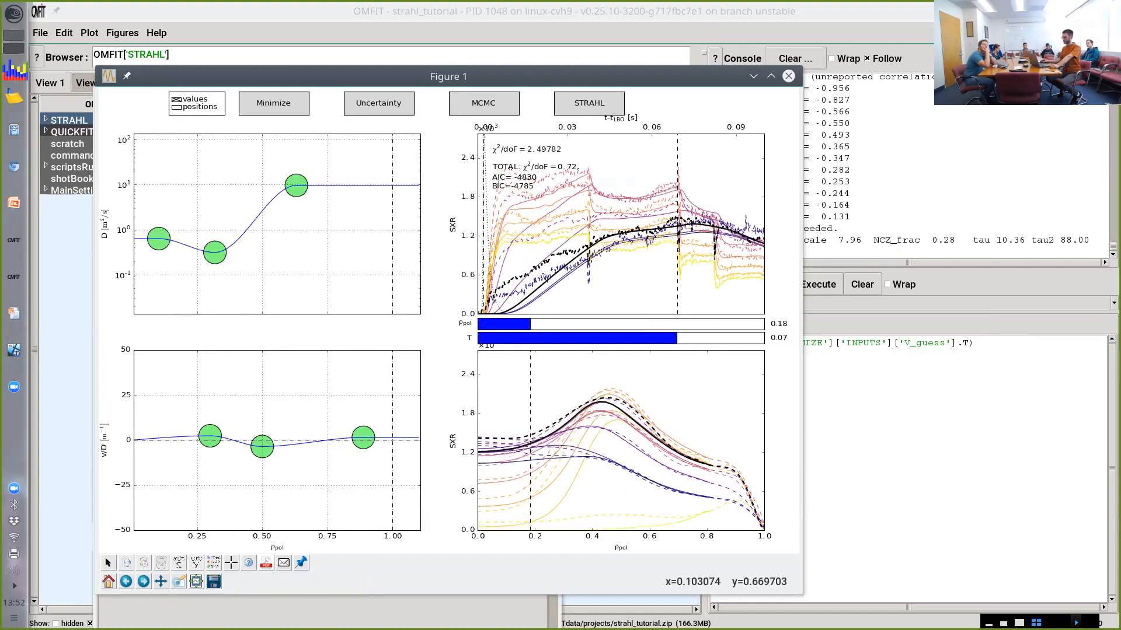
drag(159, 238, 175, 260)
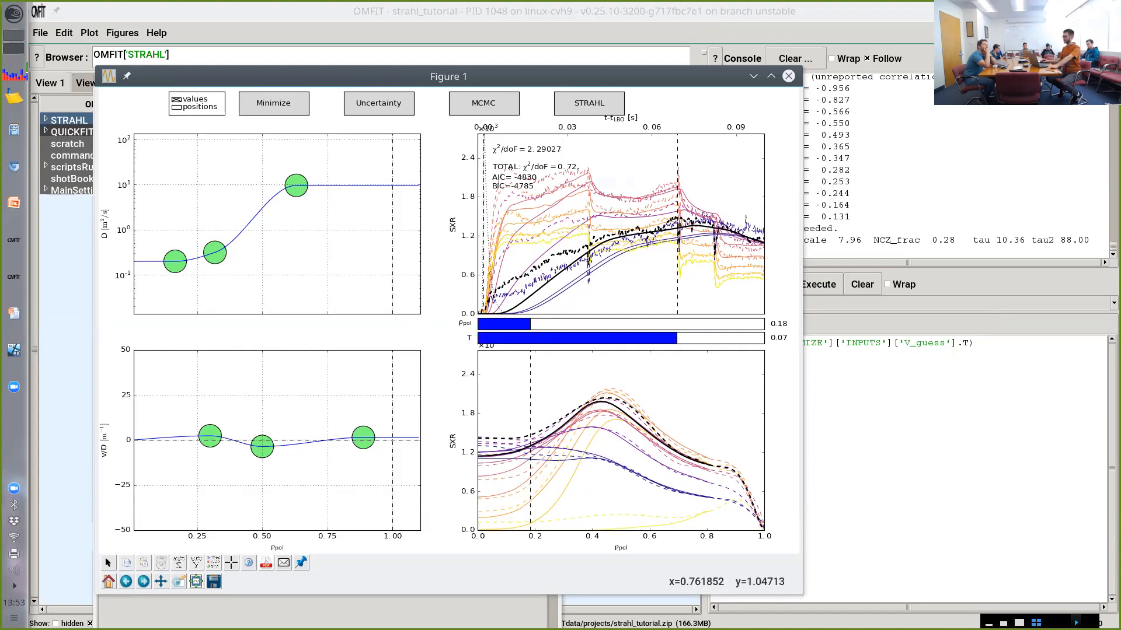
Step: Move the meeting toolbar off the figure and lower the innermost v/D knot to about 0.7 at rho_pol 0.29
drag(330, 225, 961, 283)
click(1092, 260)
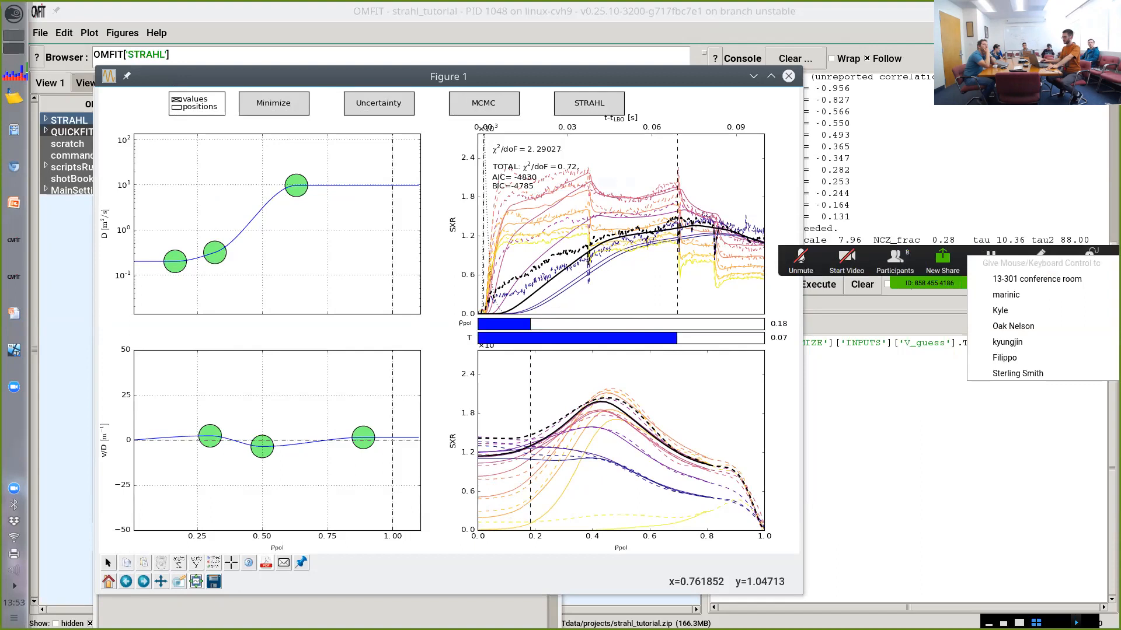
mouse_move(203, 433)
mouse_down()
mouse_move(201, 448)
mouse_move(199, 428)
mouse_move(207, 440)
mouse_up()
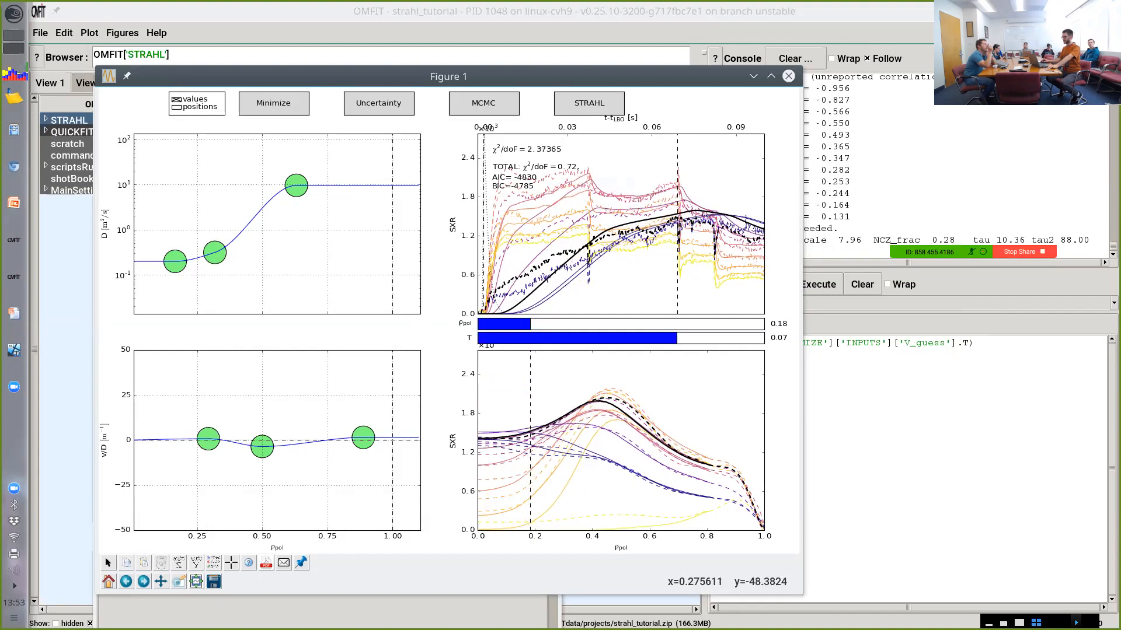
click(196, 581)
drag(410, 415, 137, 469)
click(108, 563)
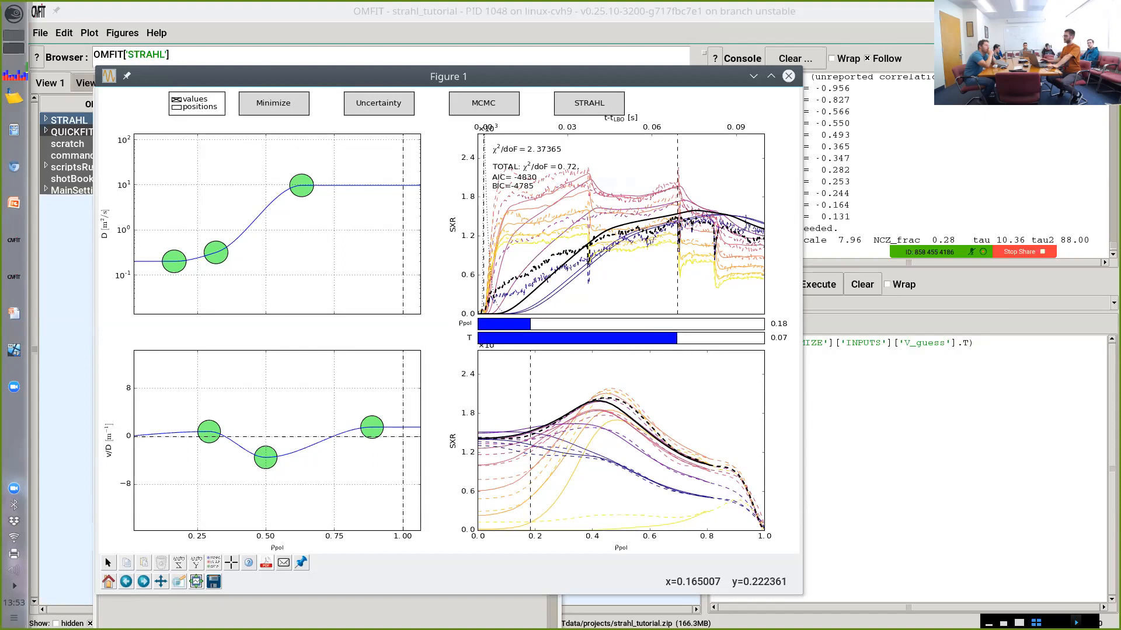
Step: Try the innermost D knot at several values between about 0.15 and 2 m²/s
drag(173, 259, 174, 228)
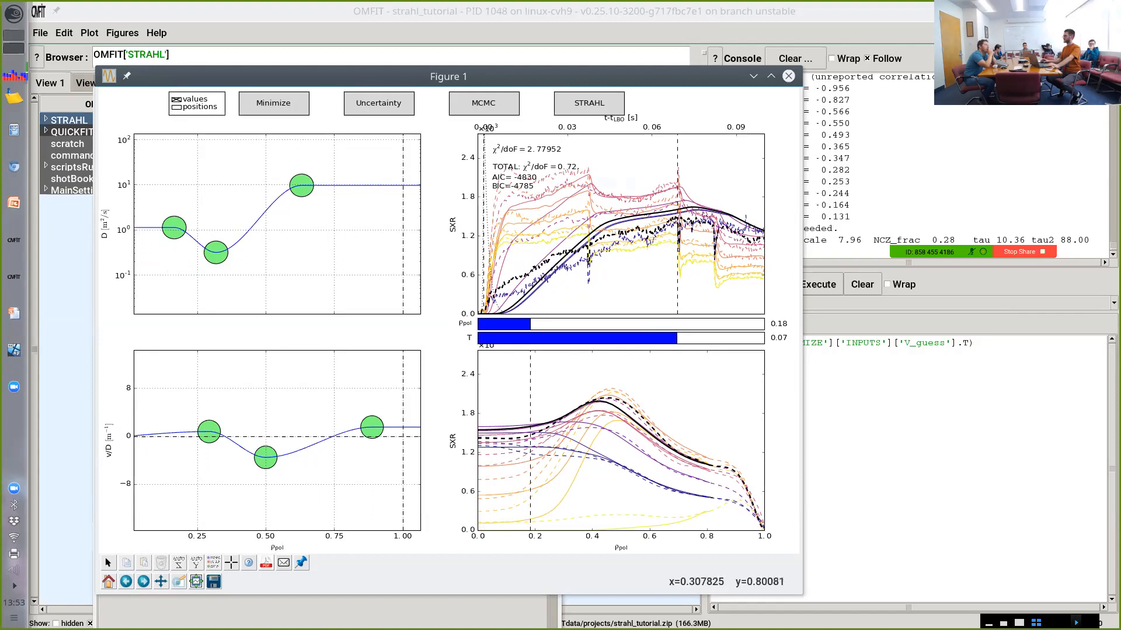
drag(174, 227, 176, 267)
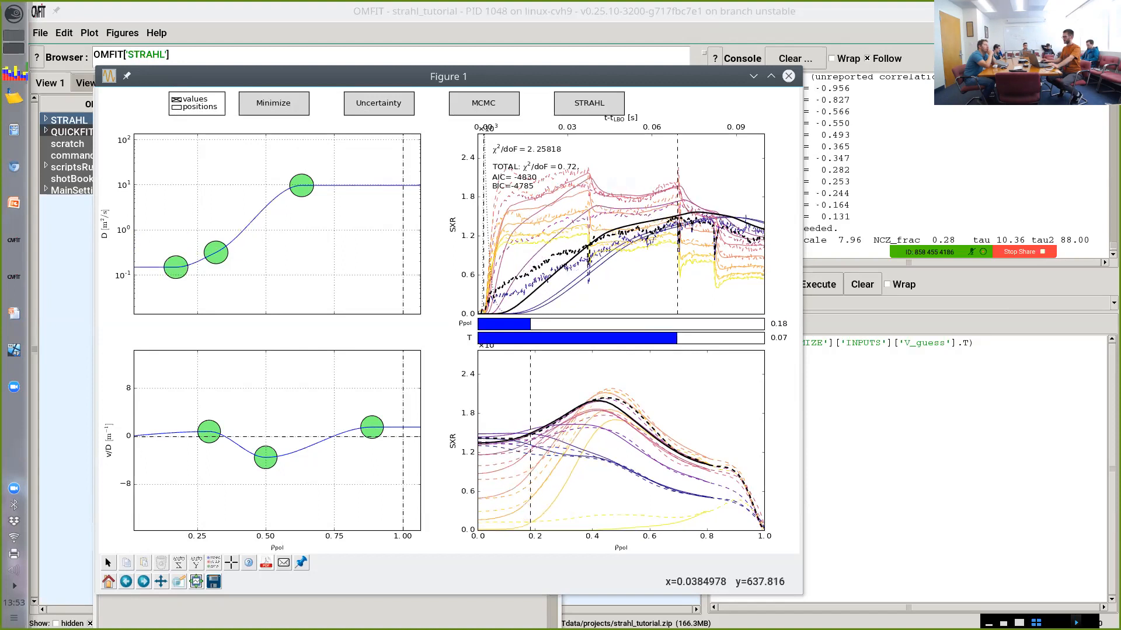
drag(177, 268, 179, 220)
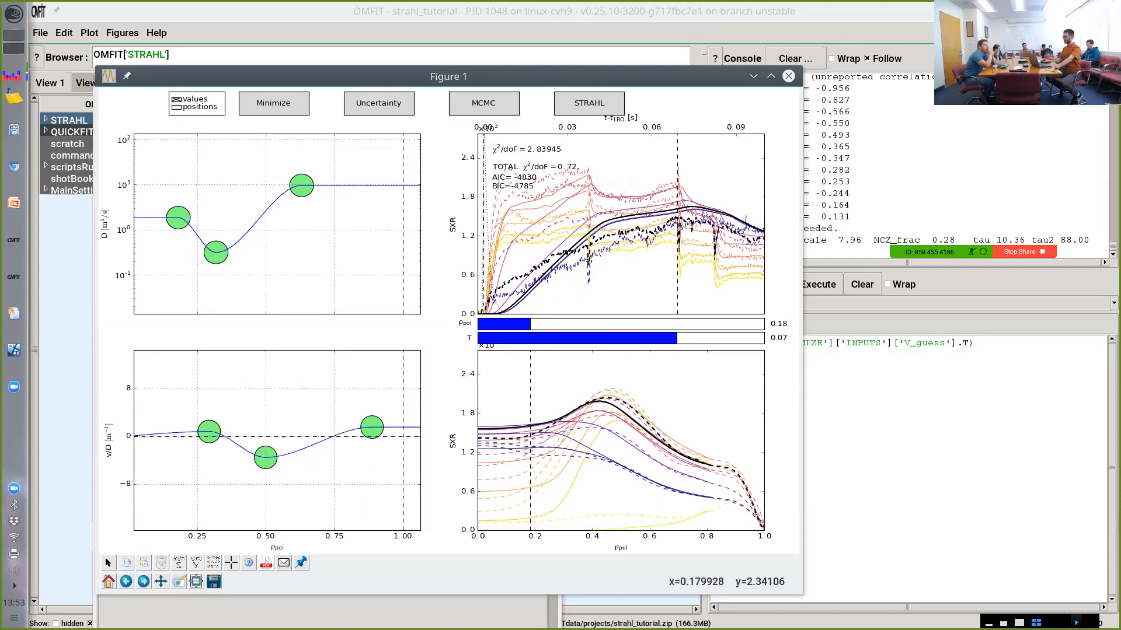
drag(178, 214, 177, 251)
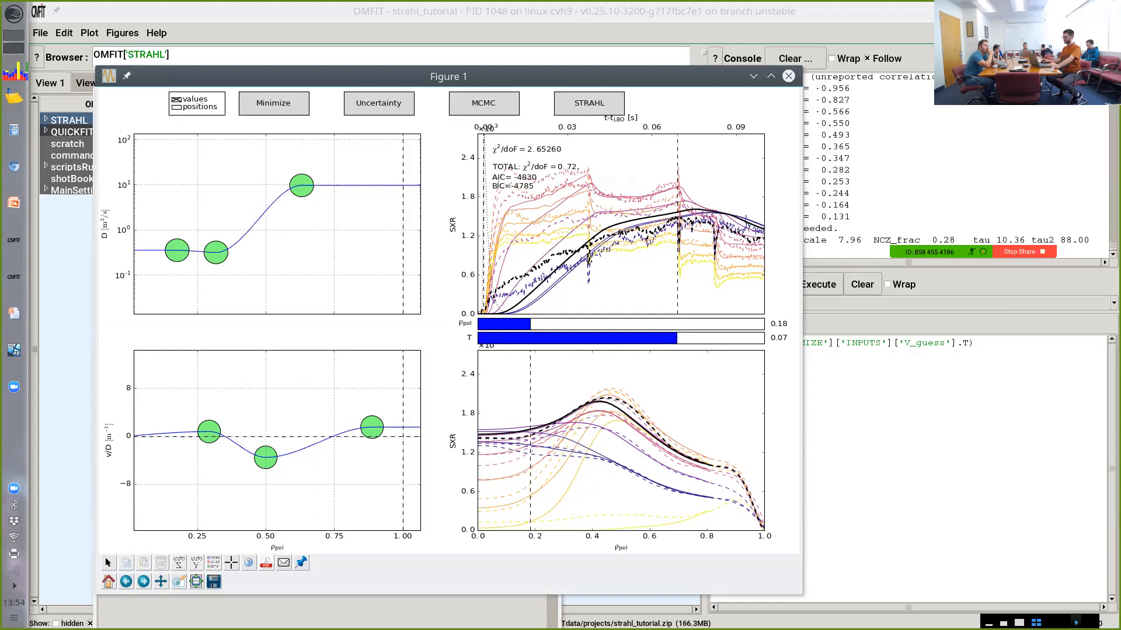
Step: Remove the innermost D knot and rerun the least-squares minimization with the remaining knots
right_click(176, 249)
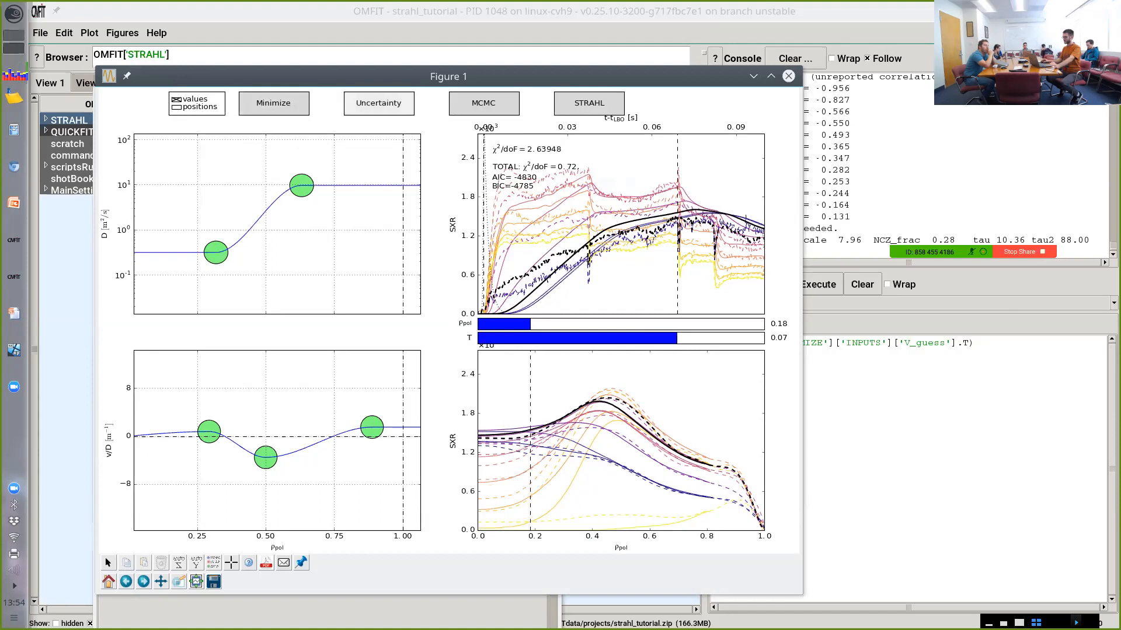
click(274, 103)
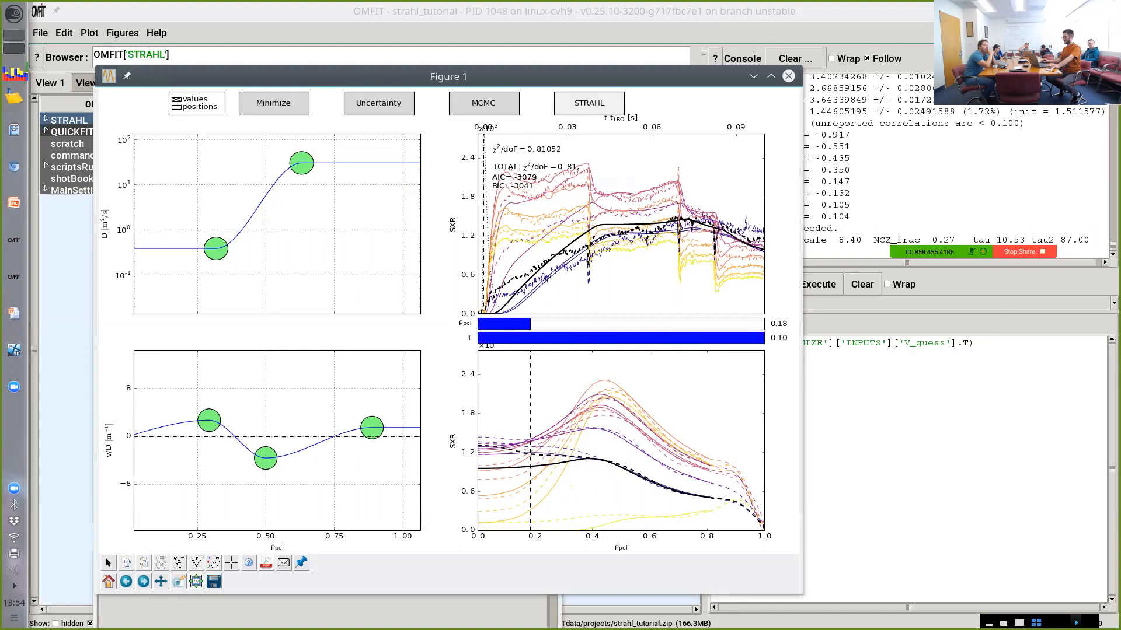
Step: Run the uncertainty estimate for the fit, and close both its figure and the interactive fit figure
click(379, 104)
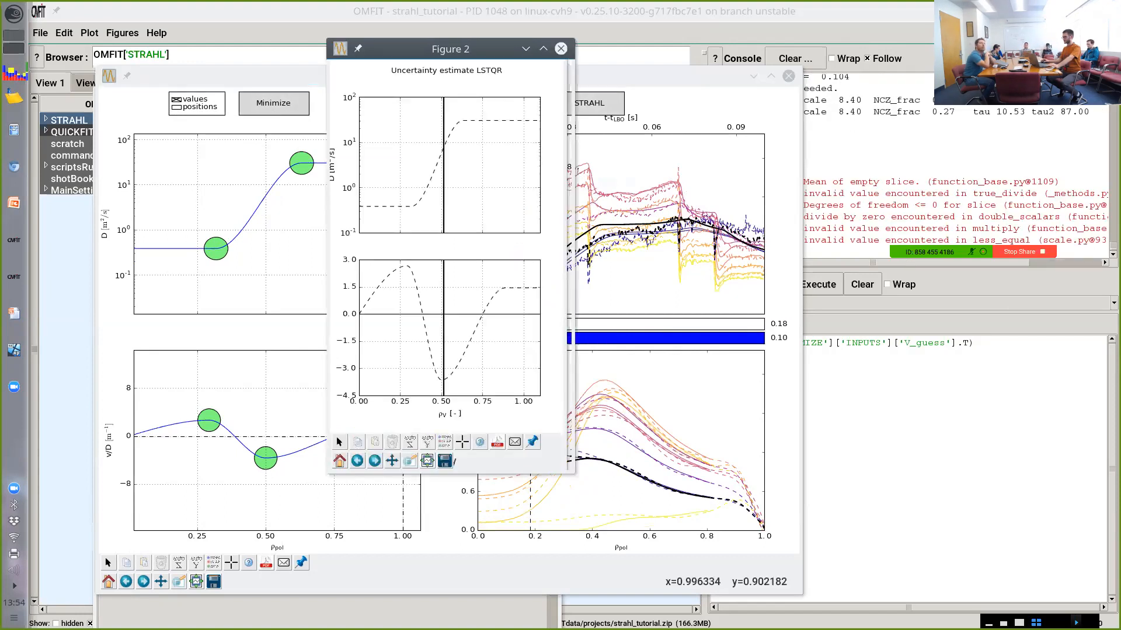
click(552, 49)
drag(525, 77, 484, 76)
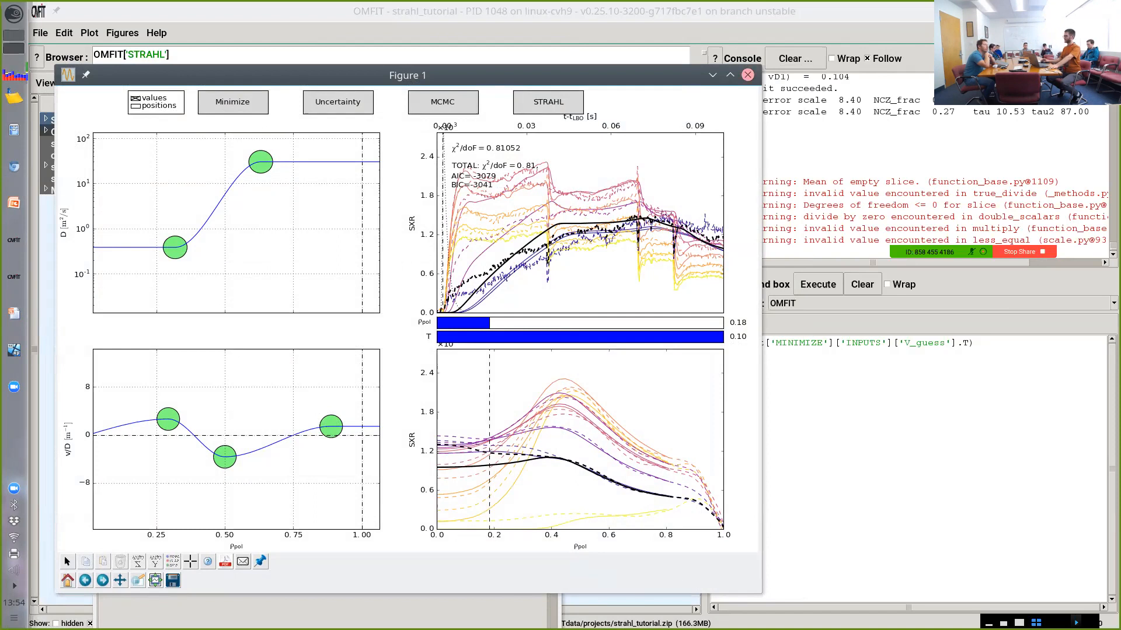
click(747, 75)
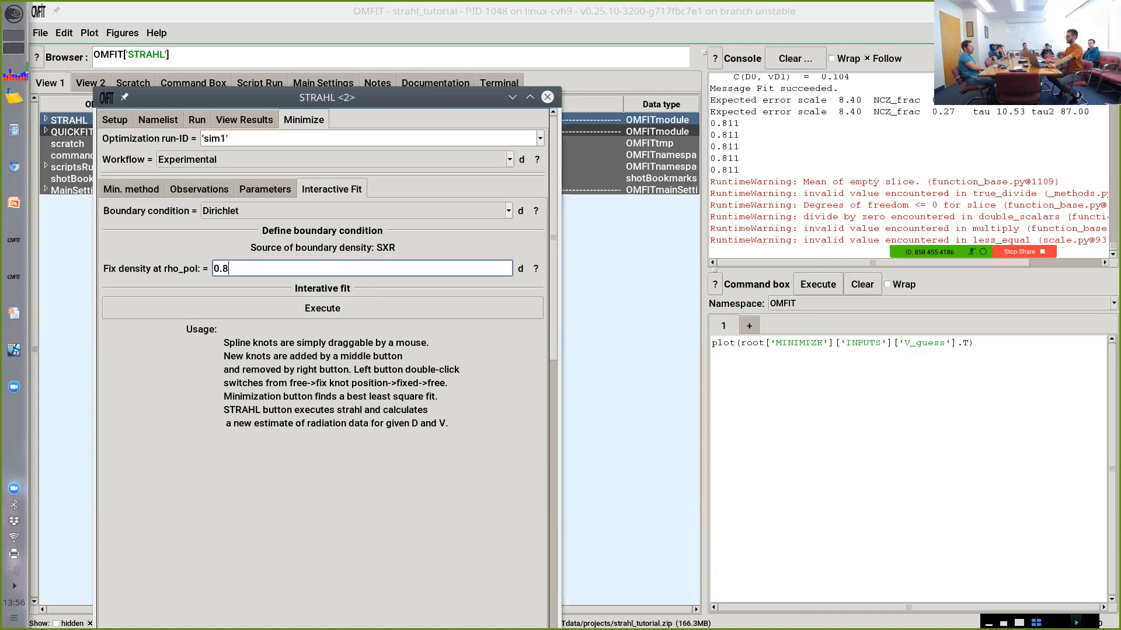
Step: Relaunch and close the interactive fit for 'sim1', and display the Soft X-ray observation settings
click(322, 308)
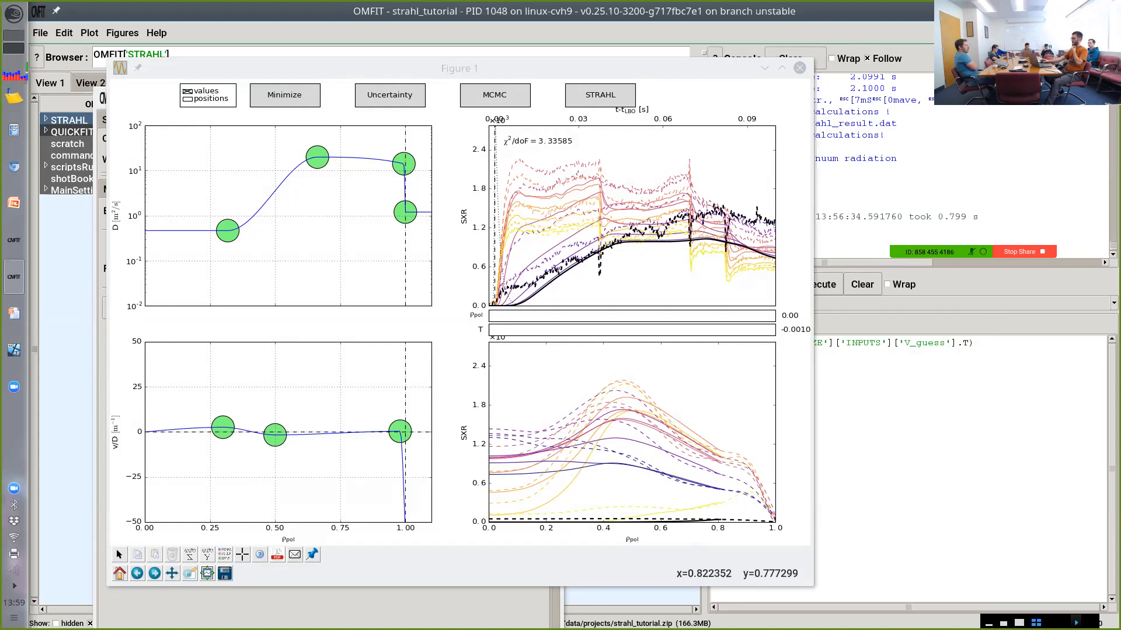
click(800, 68)
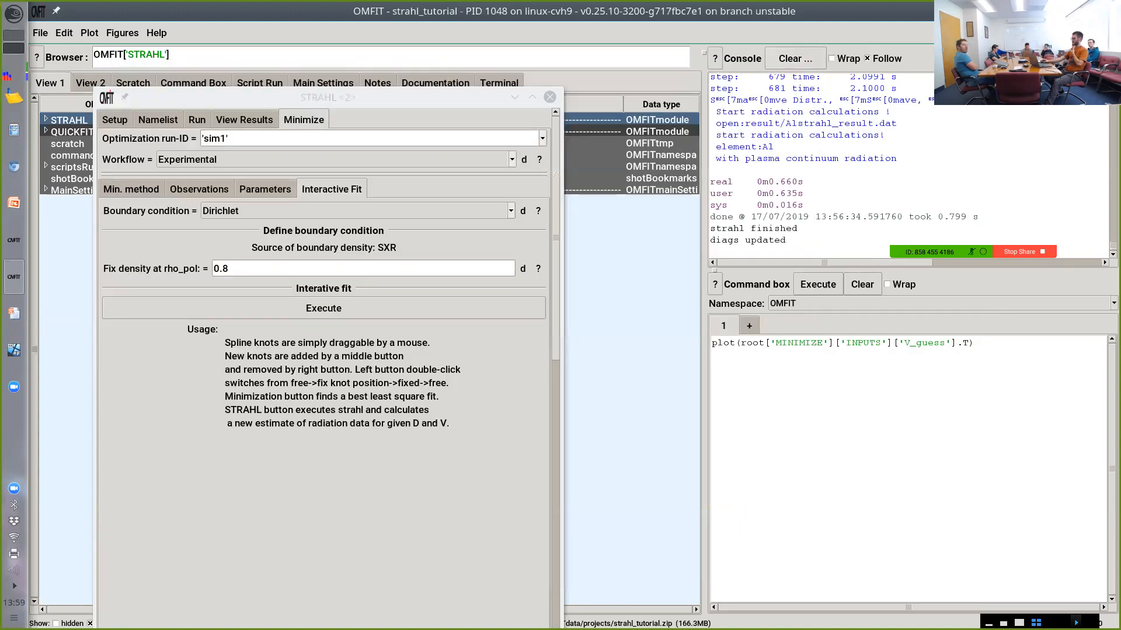
click(199, 189)
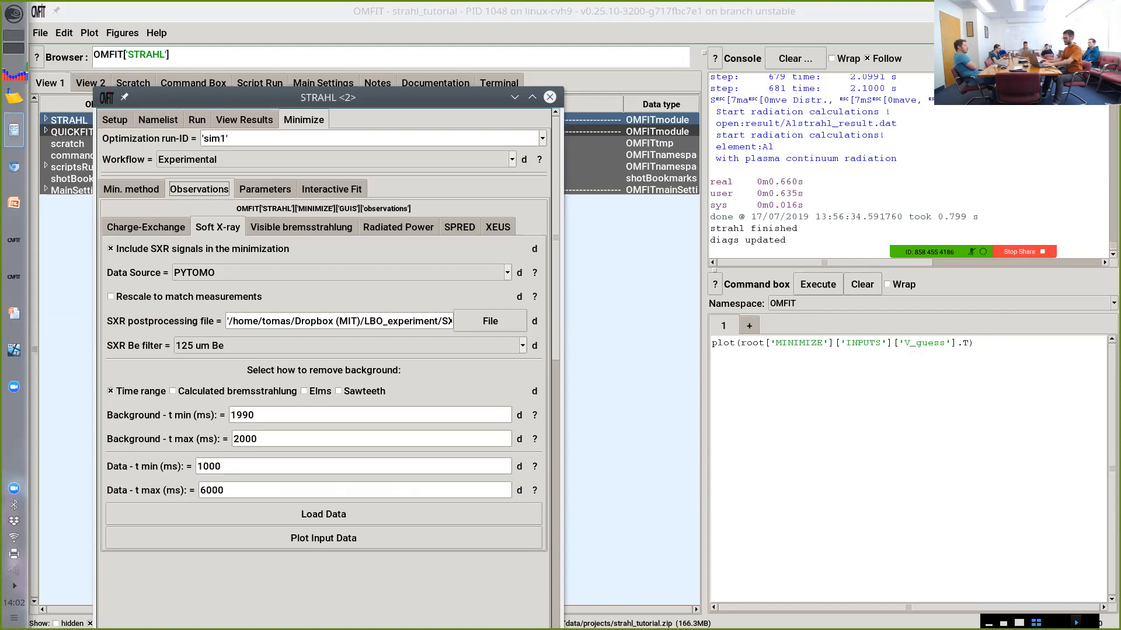
Step: Switch to the Dolphin file manager, filter the Desktop by 'cgy', and open the cgyro_new folder
click(14, 130)
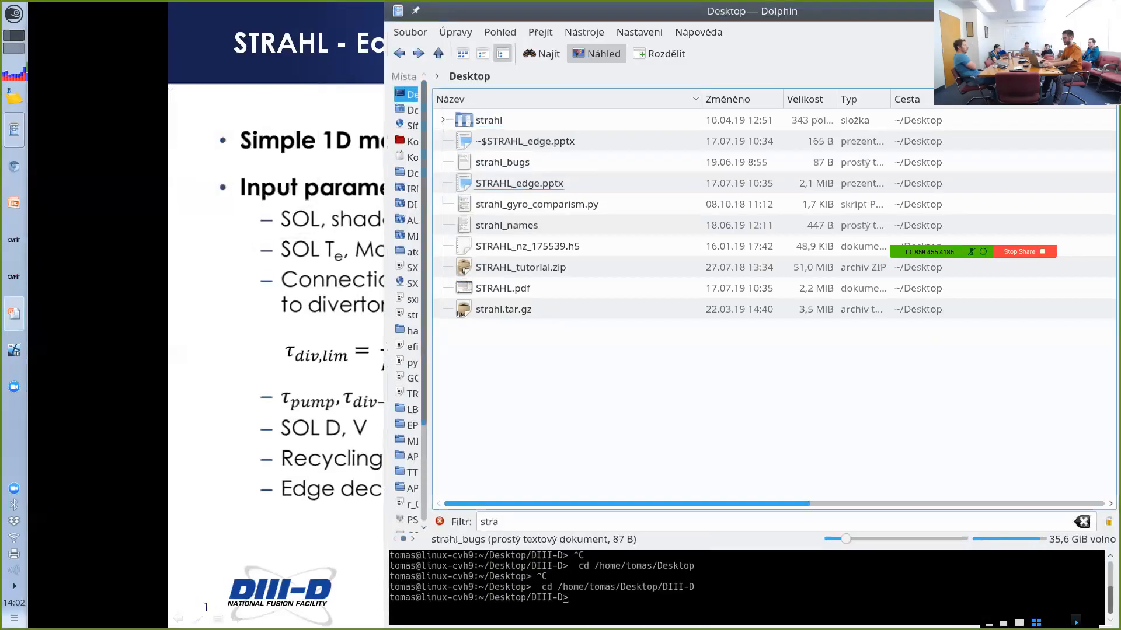
double_click(489, 522)
text(cgy)
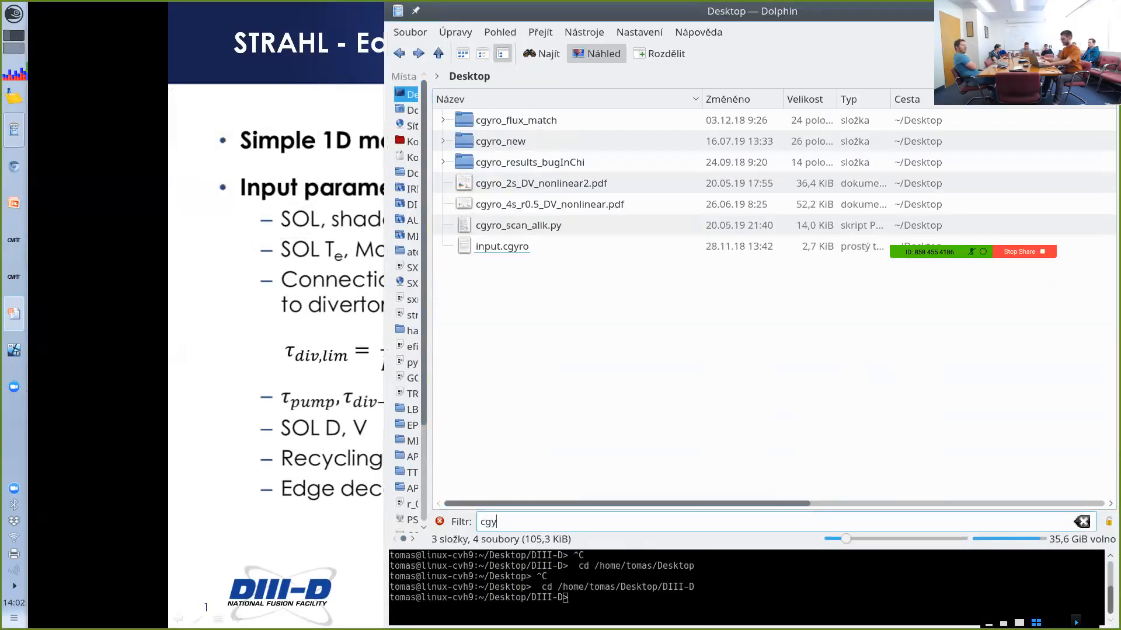
click(501, 141)
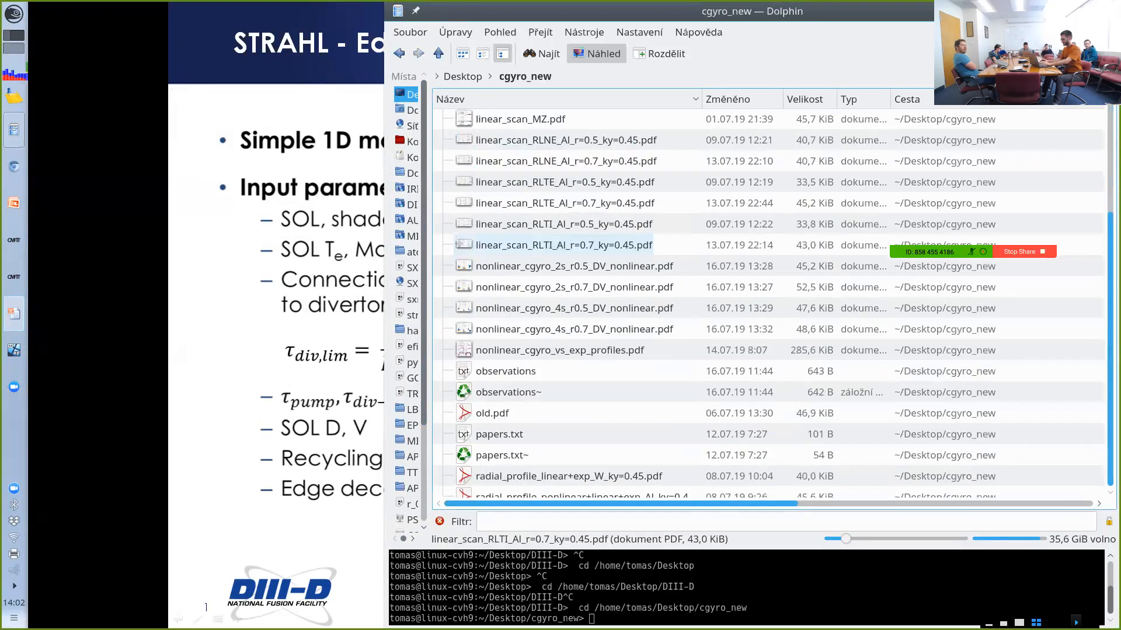
Step: Filter the cgyro_new folder by 'mz' and open linear_scan_MZ.pdf with its whole page shown at 75%
scroll(555, 245, down, 1)
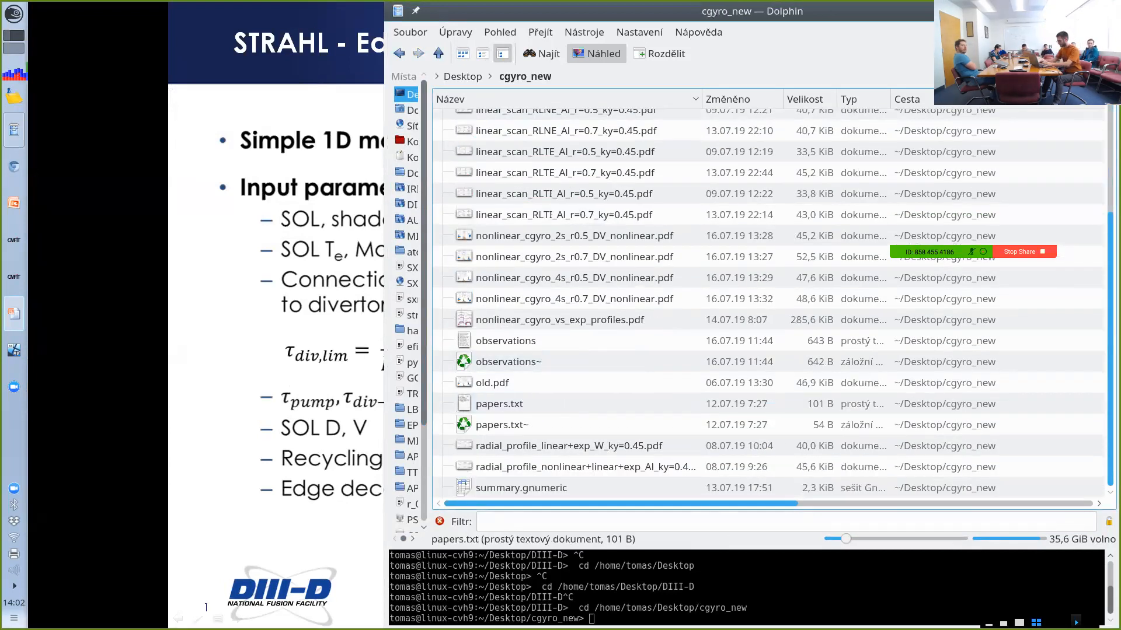
text(nm)
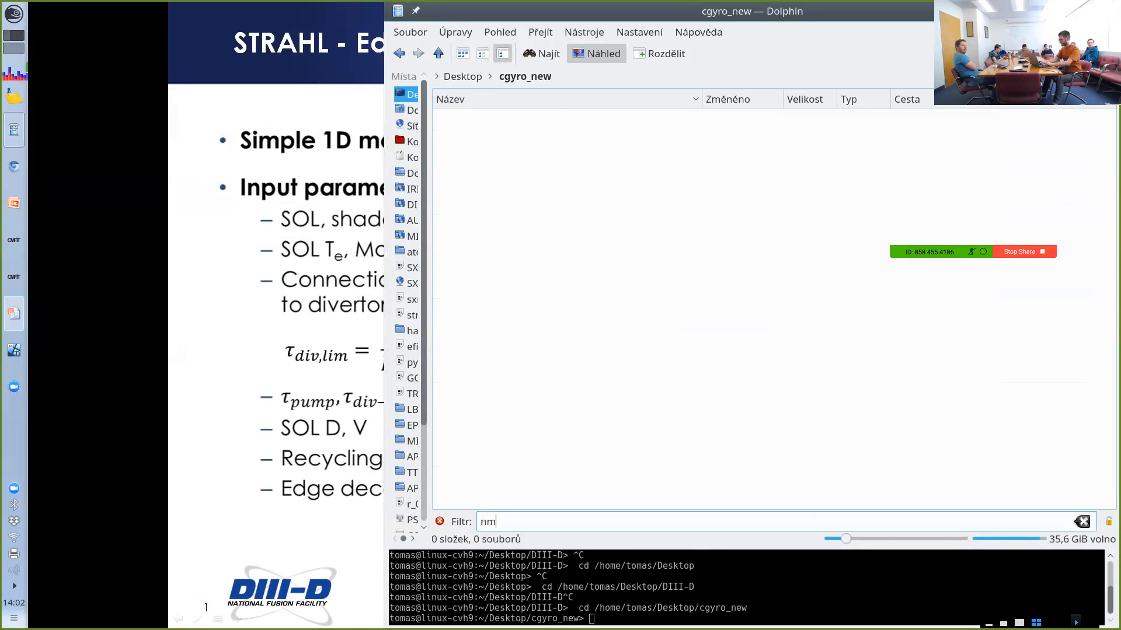
key(BackSpace)
key(BackSpace)
text(mz)
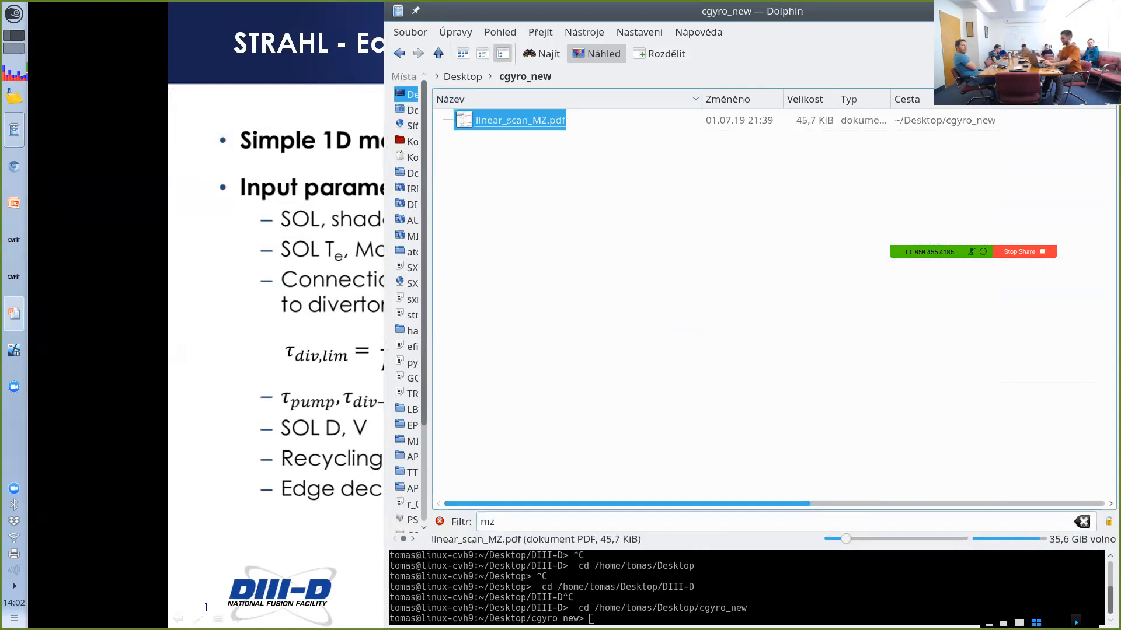
key(Return)
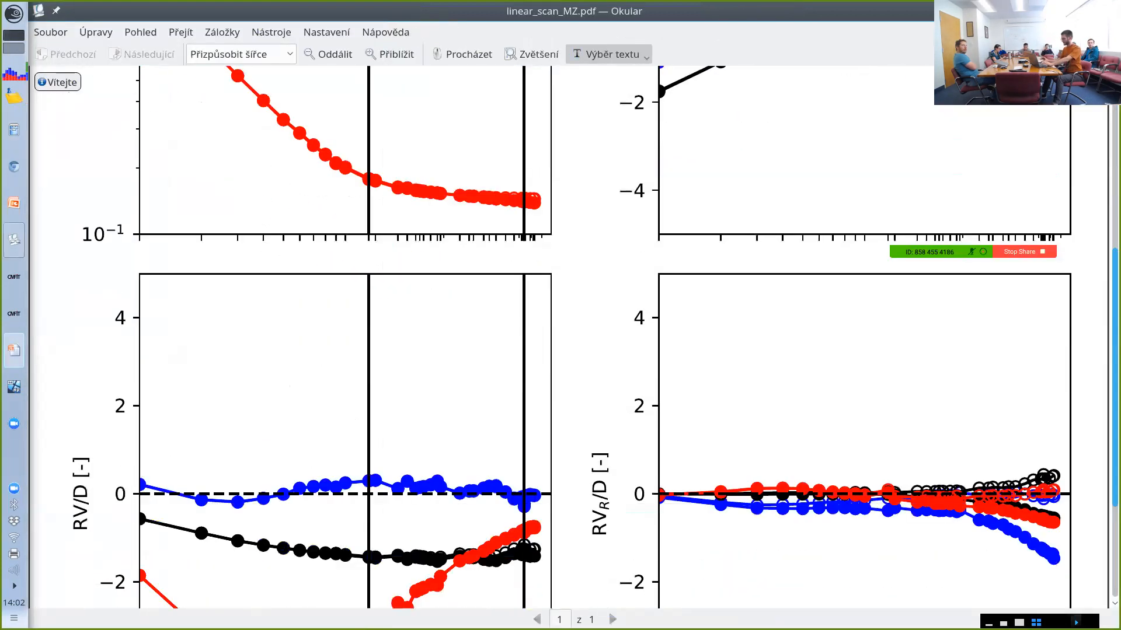
key(ctrl+minus)
key(ctrl+minus)
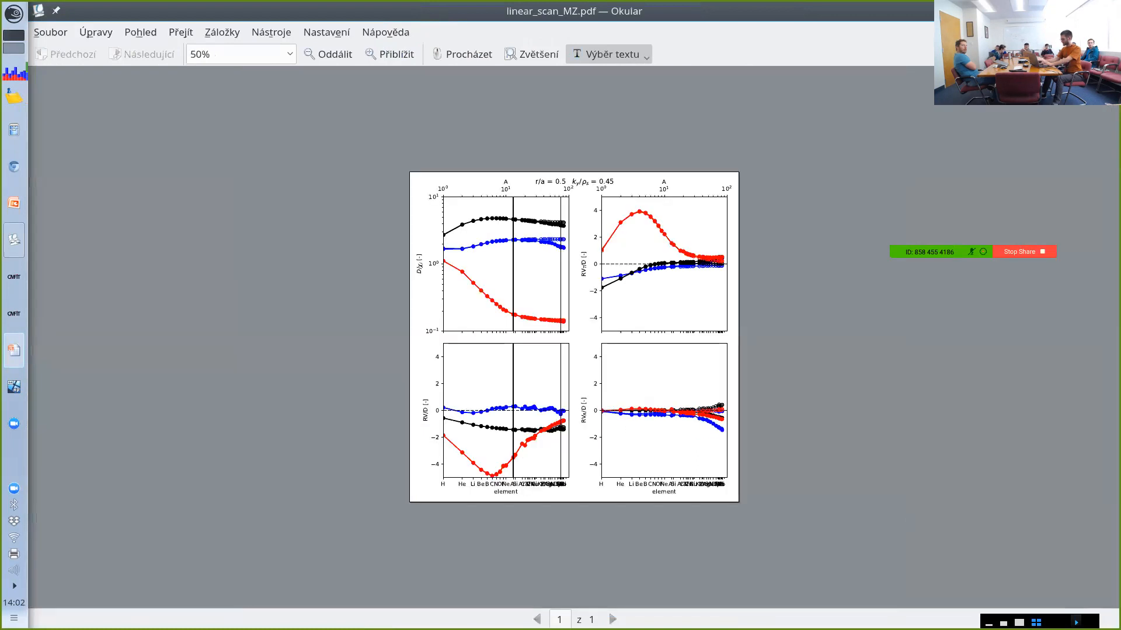
key(ctrl+plus)
key(ctrl+plus)
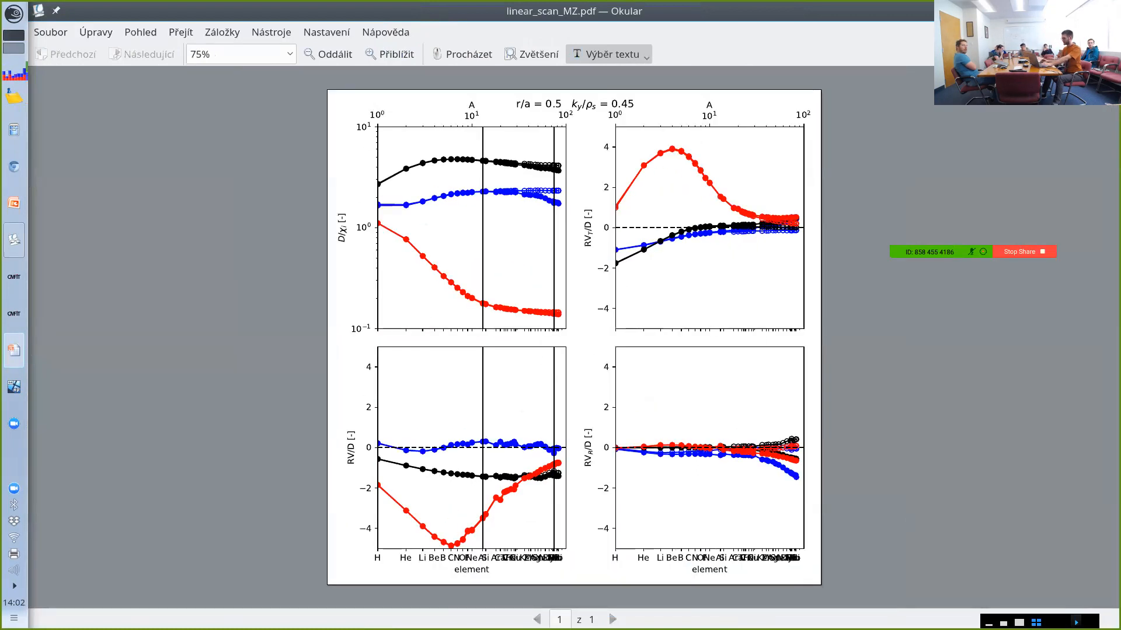